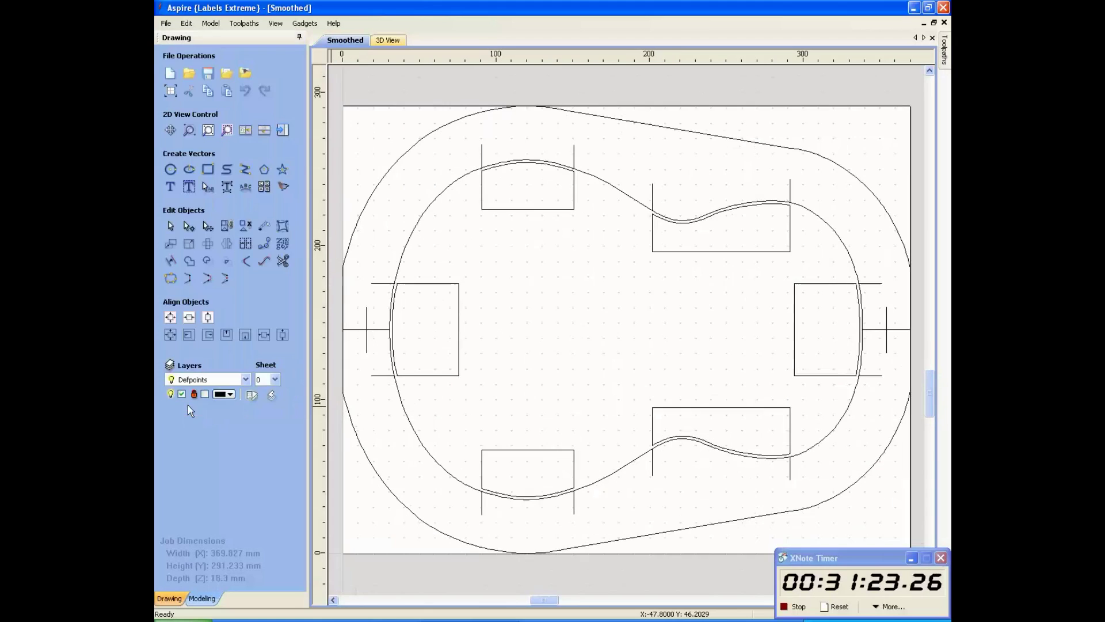
Create centre-aligned text A1, 6 mm high in 1CamBam_Stick_3, above the upper-left rectangle at about X 118.6, Y 262.3.
scroll(514, 311, down, 1)
scroll(514, 311, up, 2)
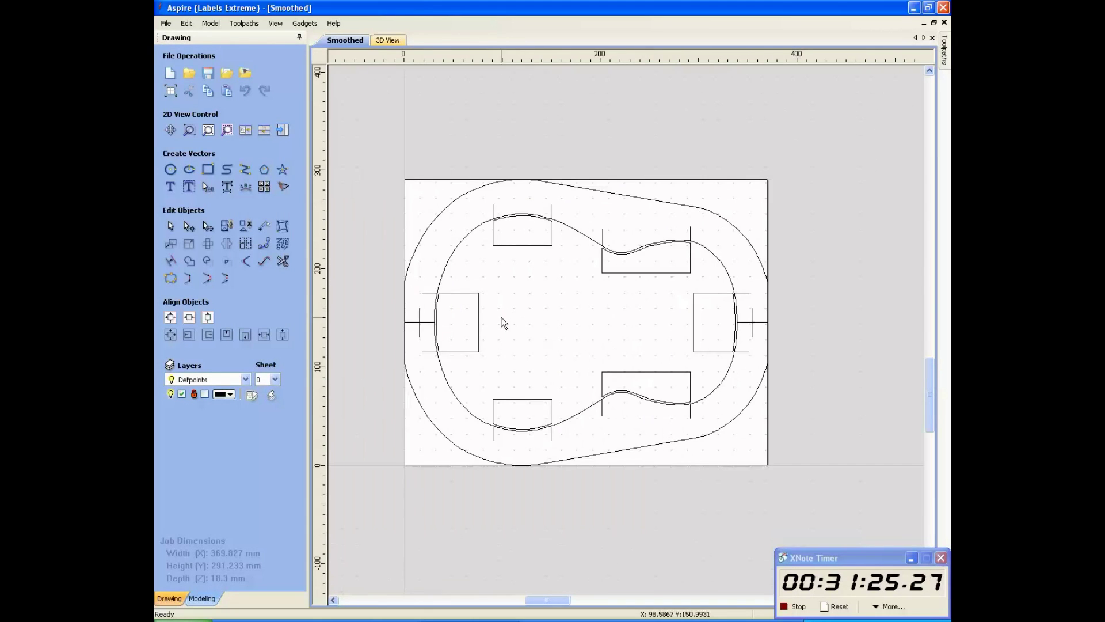
scroll(487, 326, down, 1)
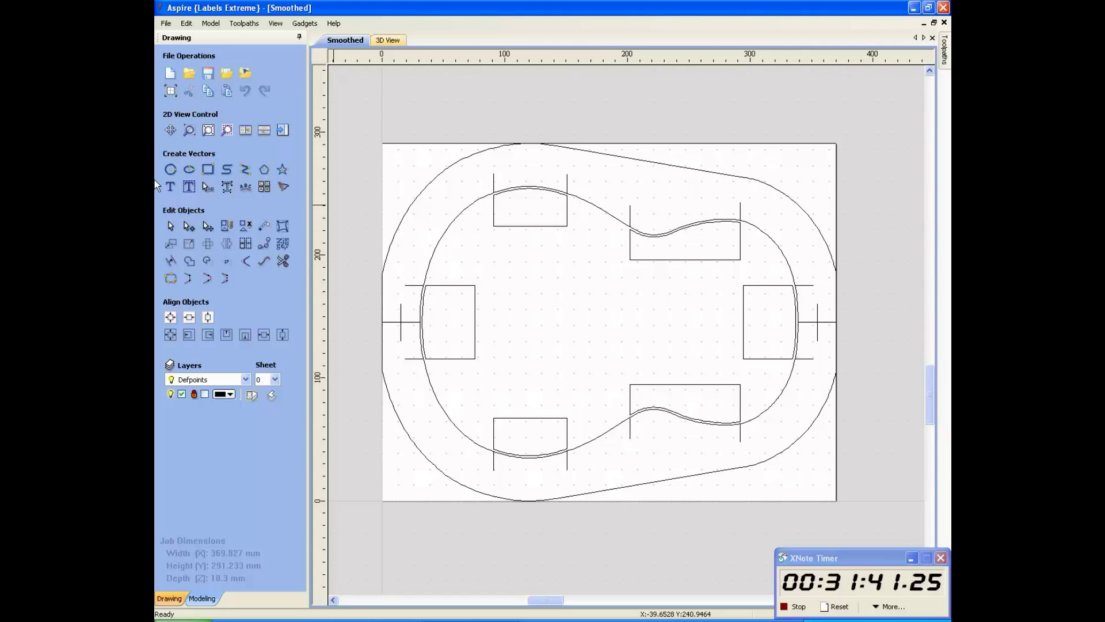
click(169, 187)
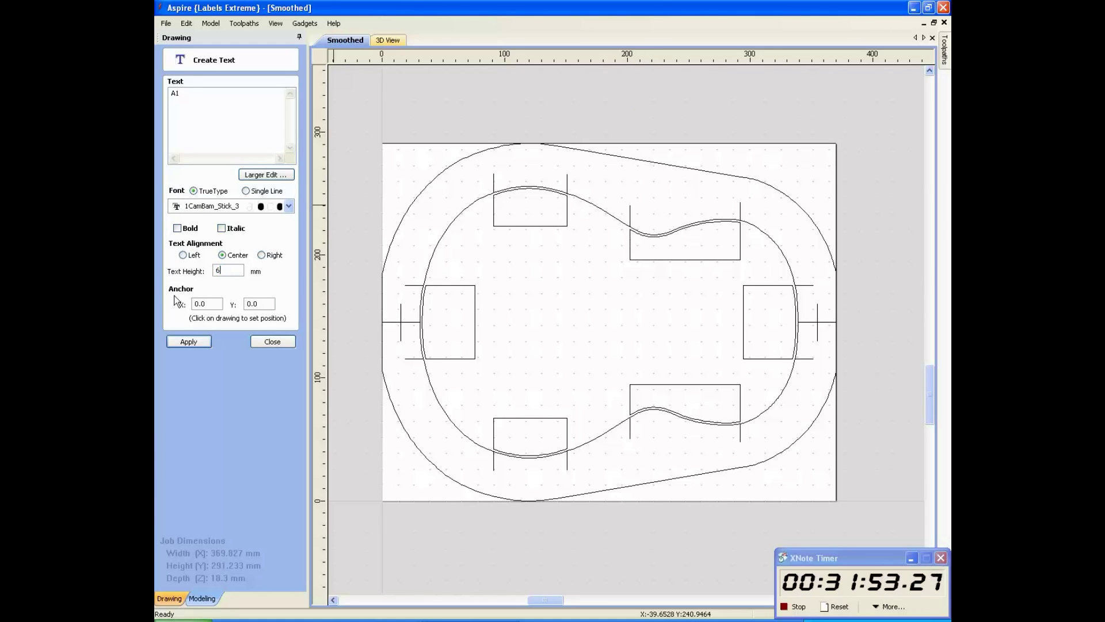
click(189, 343)
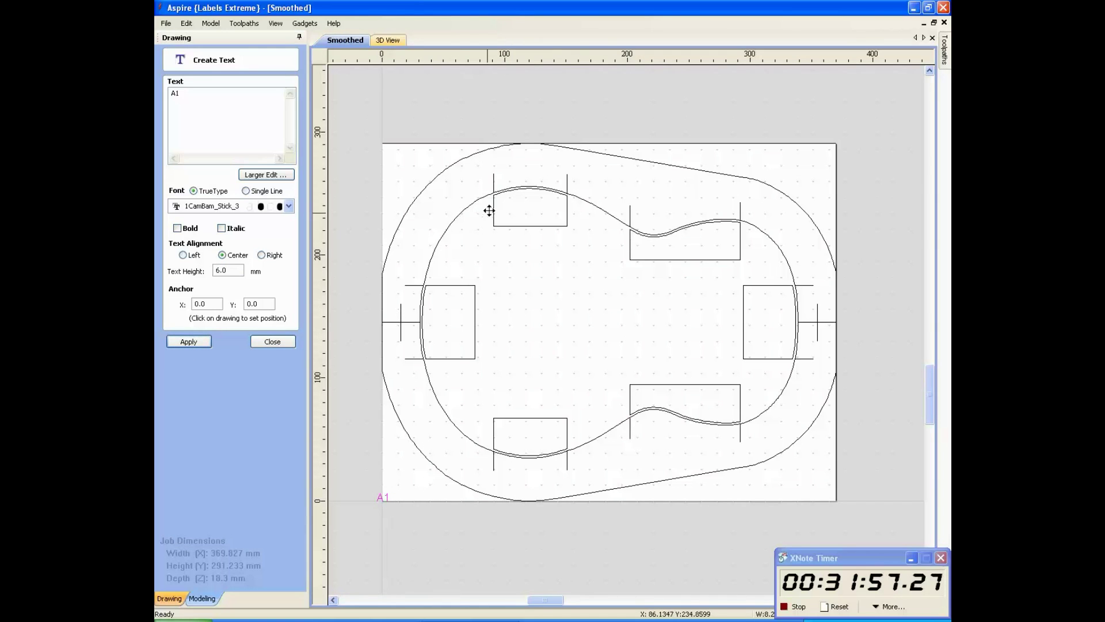
click(528, 175)
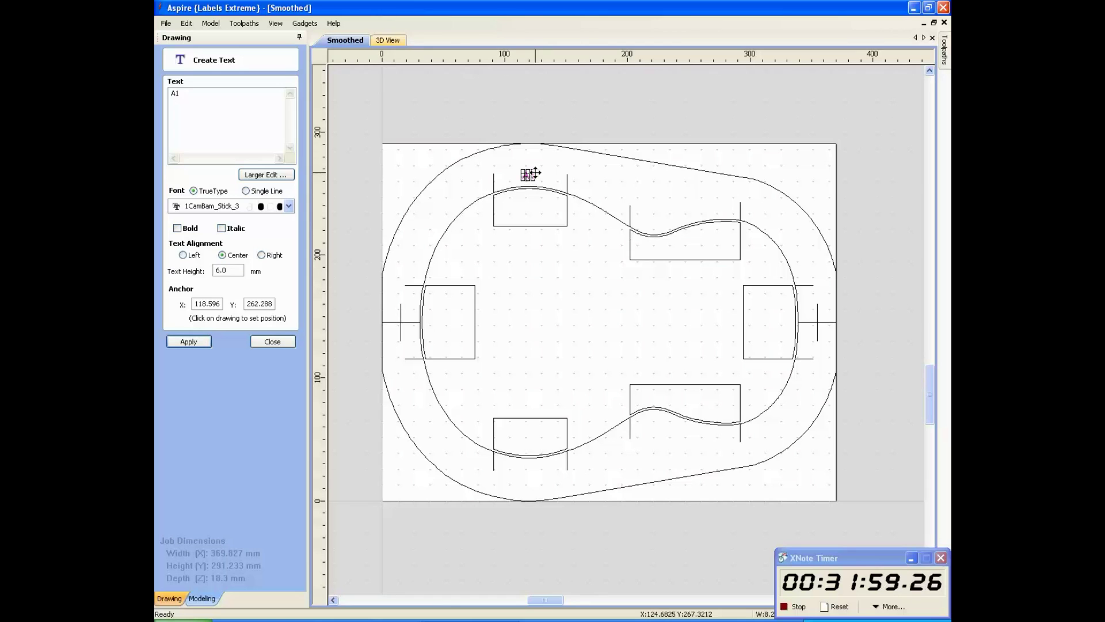
scroll(547, 176, up, 2)
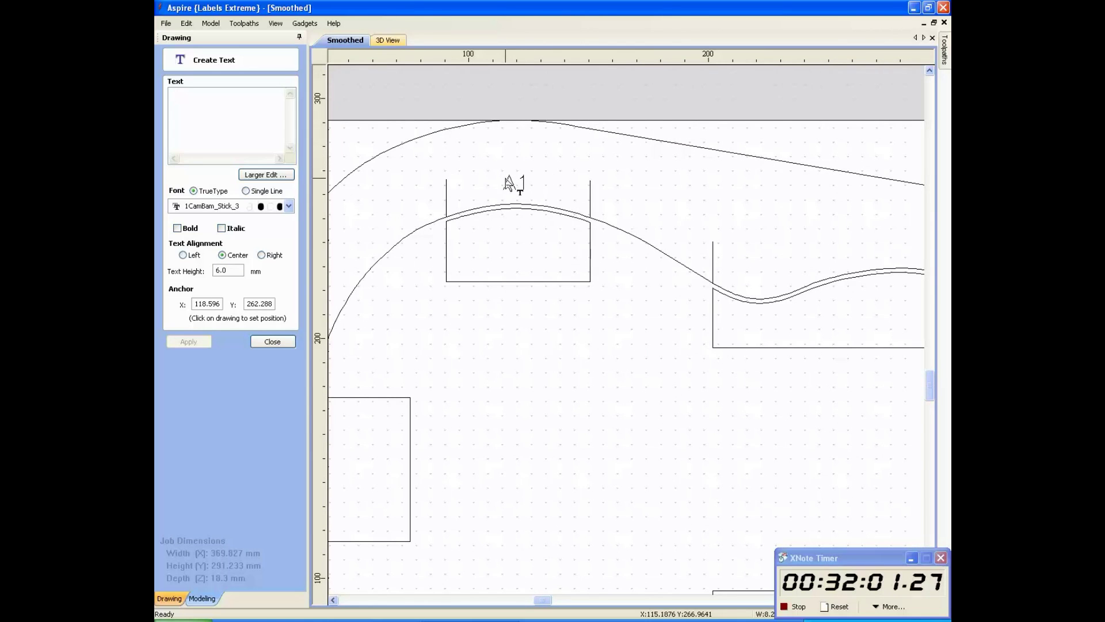
click(271, 343)
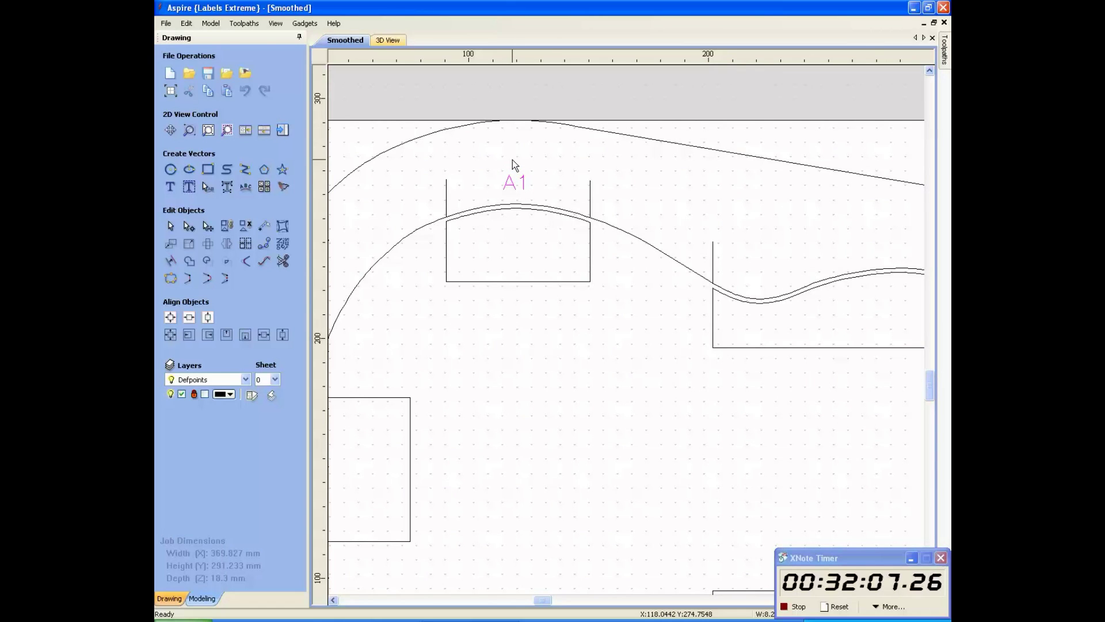
Copy the A1 label straight down into the upper-left rectangle and shift both labels slightly to centre them on it.
key(ctrl+v)
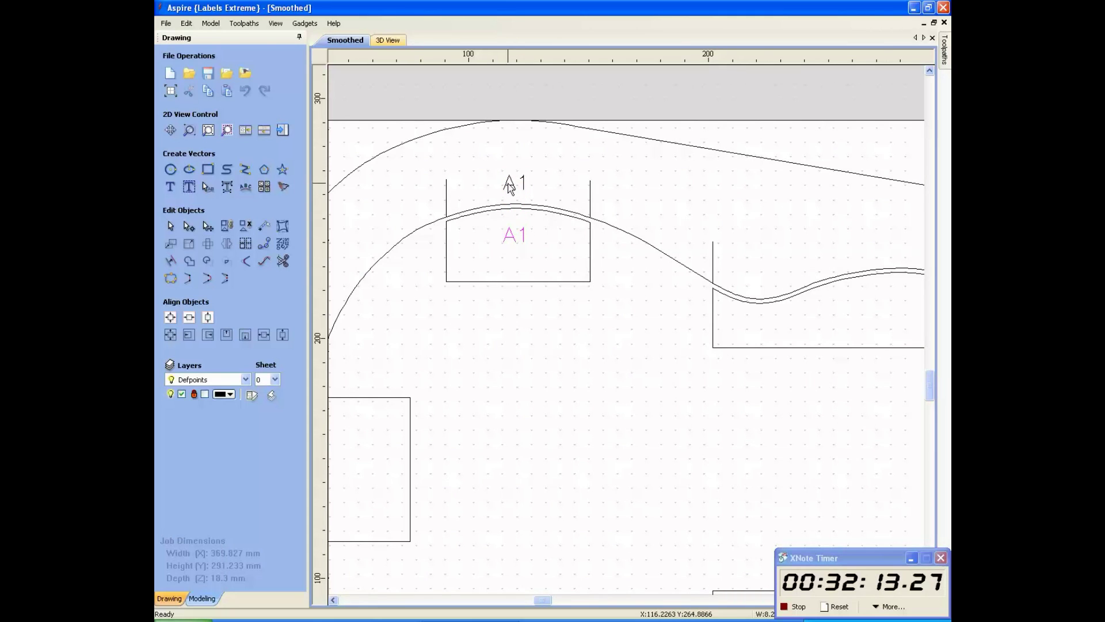
drag(510, 188, 513, 180)
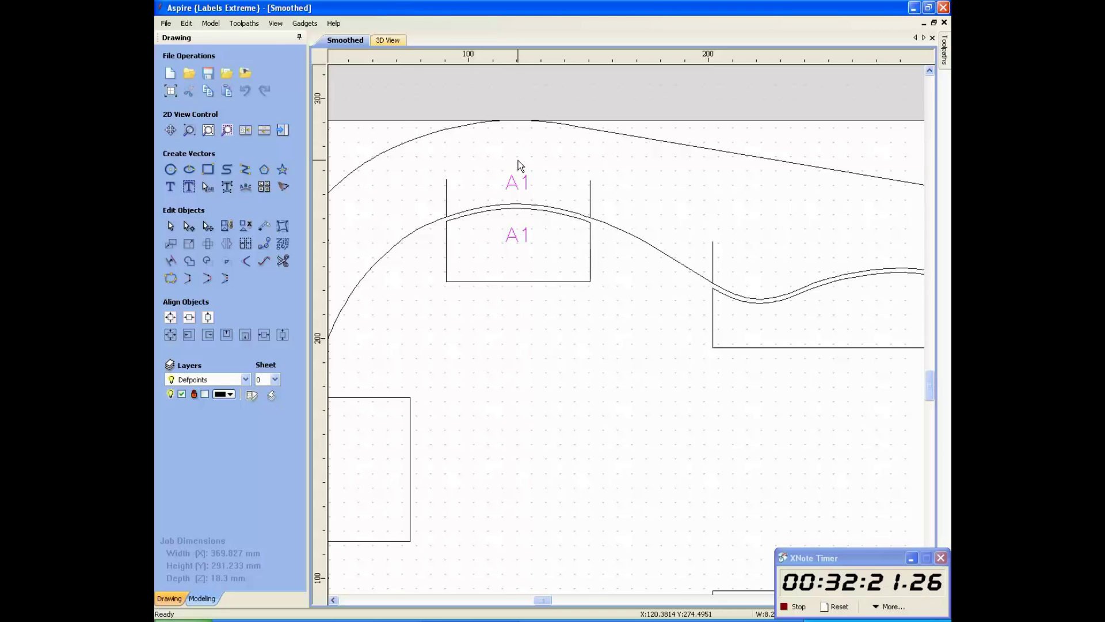
Copy the pair of A1 labels to the upper-right rectangle, one on each side of the double curve, and nudge it to the rectangle's middle.
scroll(433, 189, down, 1)
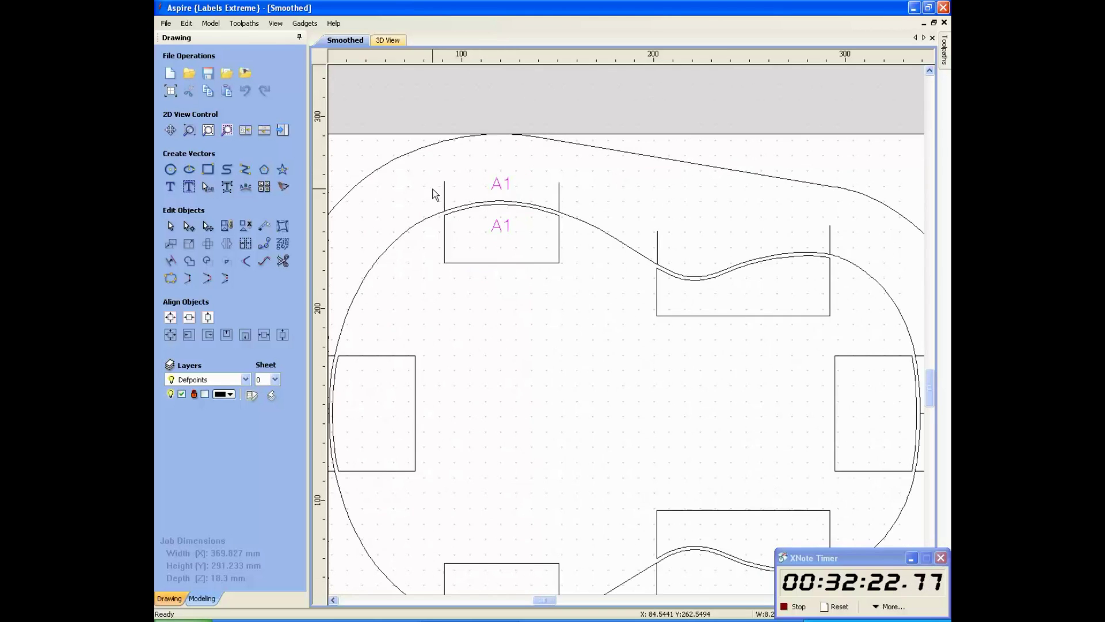
click(499, 184)
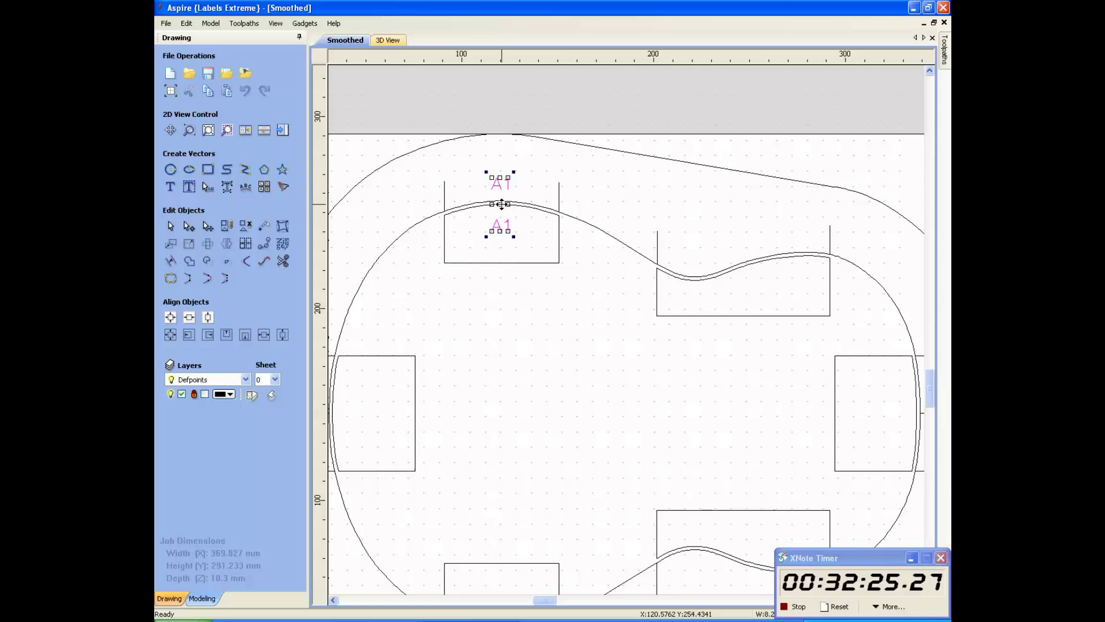
key(Escape)
click(767, 271)
key(Up)
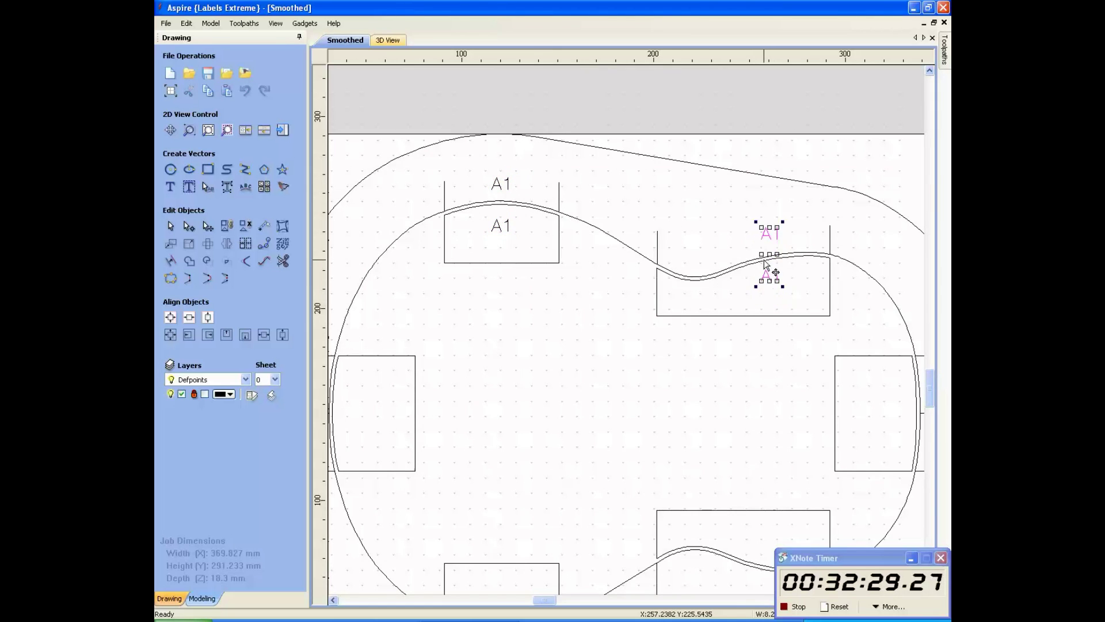
key(Left)
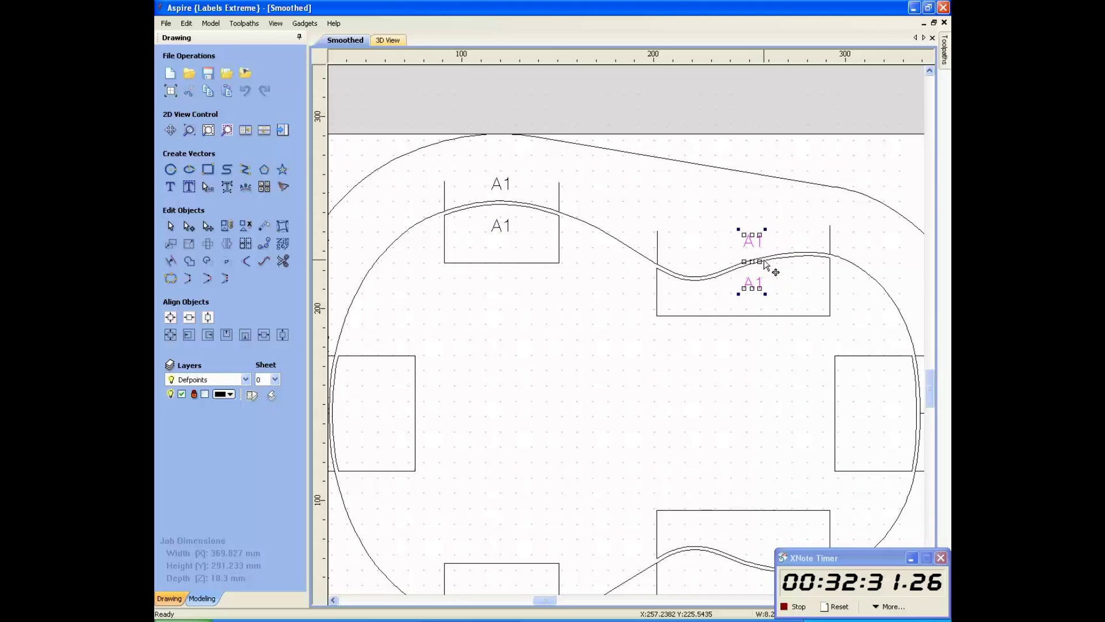
key(Left)
key(Left)
key(Left)
key(Down)
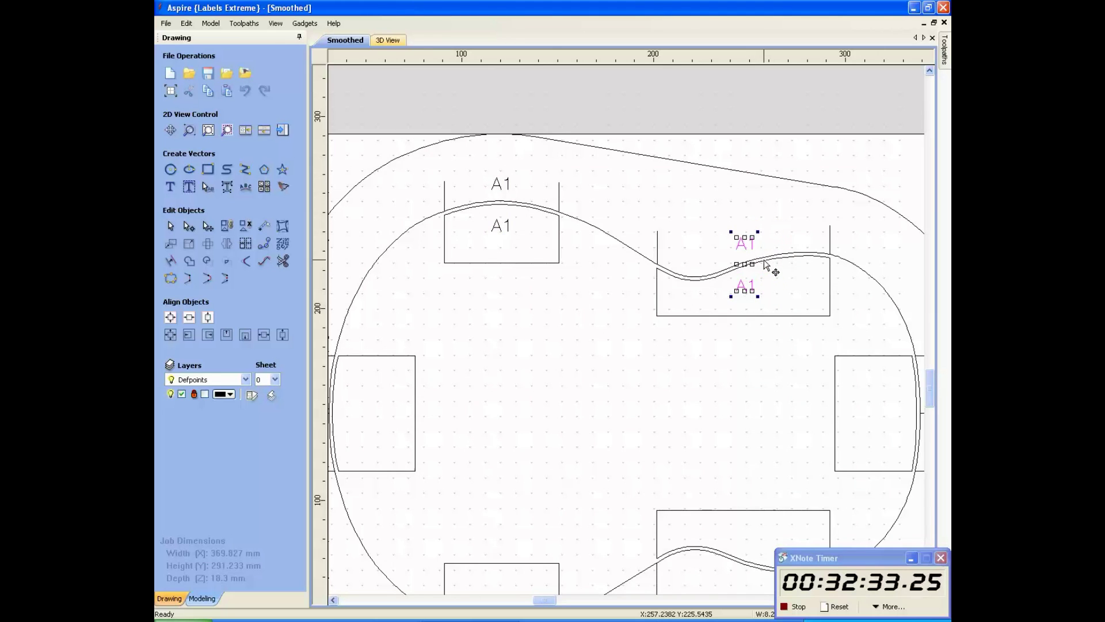
click(774, 229)
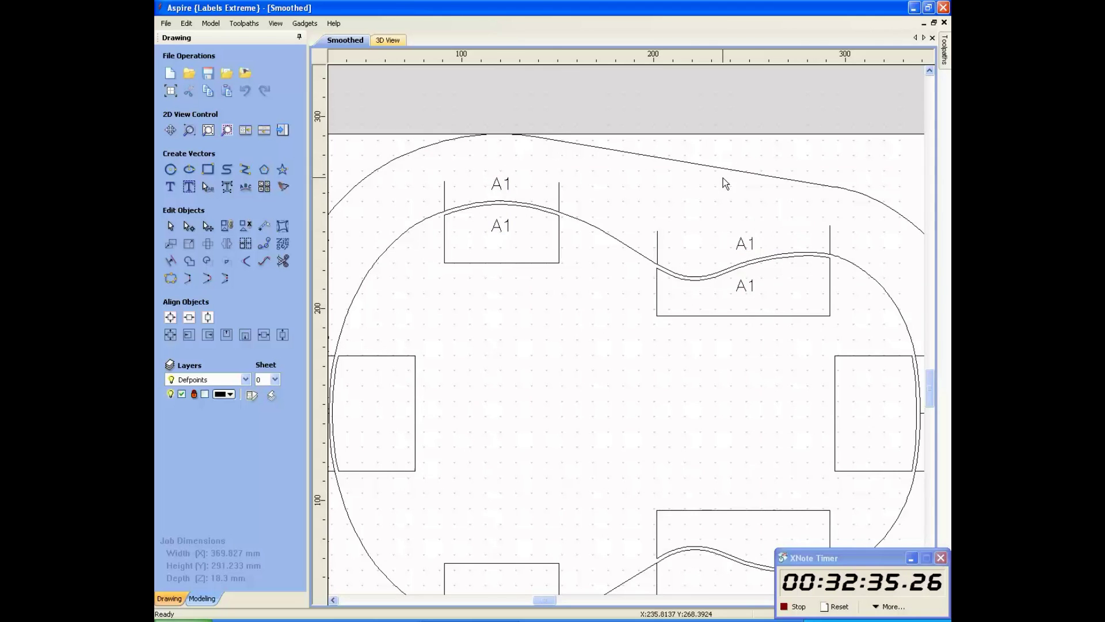
Copy the upper-right pair of A1 labels straight down to the lower-right rectangle, one on each side of the curve.
scroll(723, 178, down, 1)
click(740, 233)
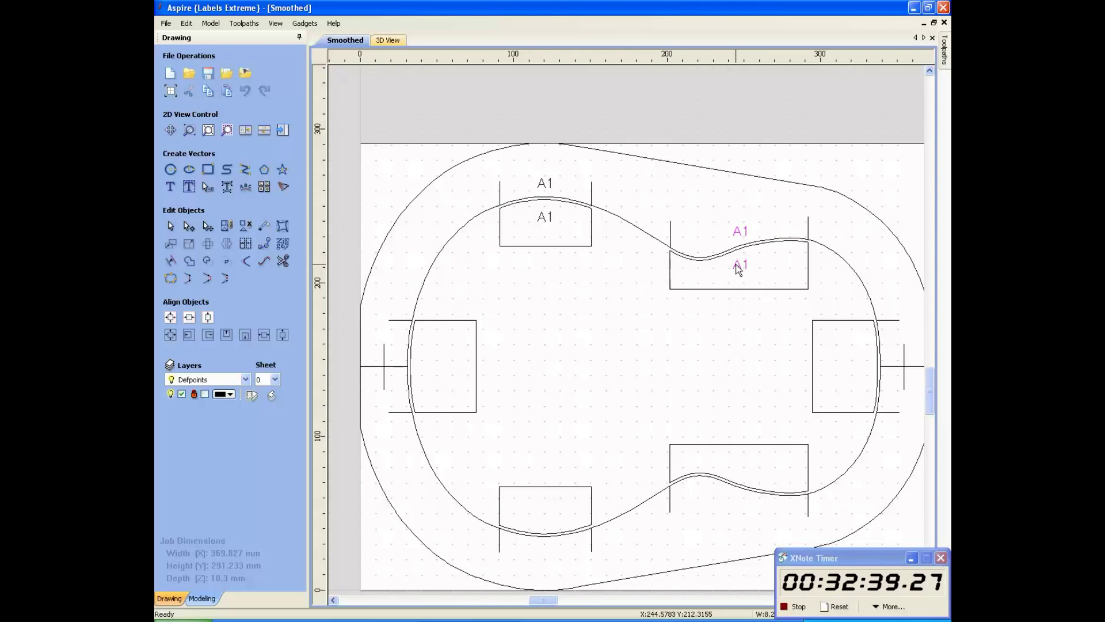
click(703, 181)
key(ctrl+v)
key(Down)
key(Down)
key(Down)
key(Down)
key(Down)
key(Down)
key(Down)
key(Down)
key(Down)
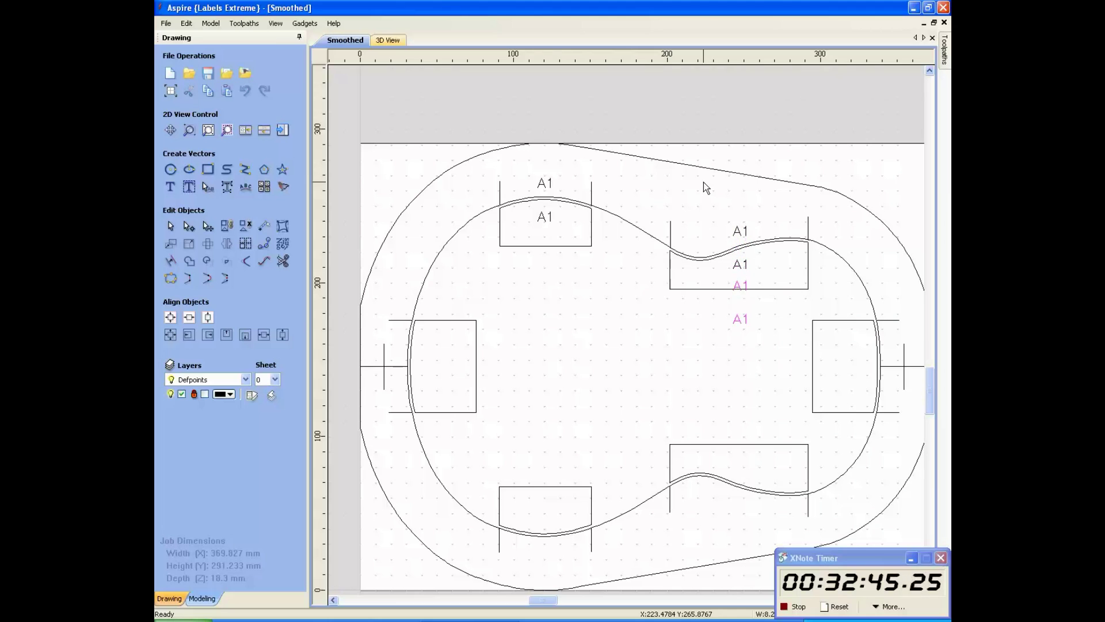
key(Down)
key(Down)
key(Down)
key(Down)
key(Down)
key(Down)
key(Down)
key(Down)
key(Down)
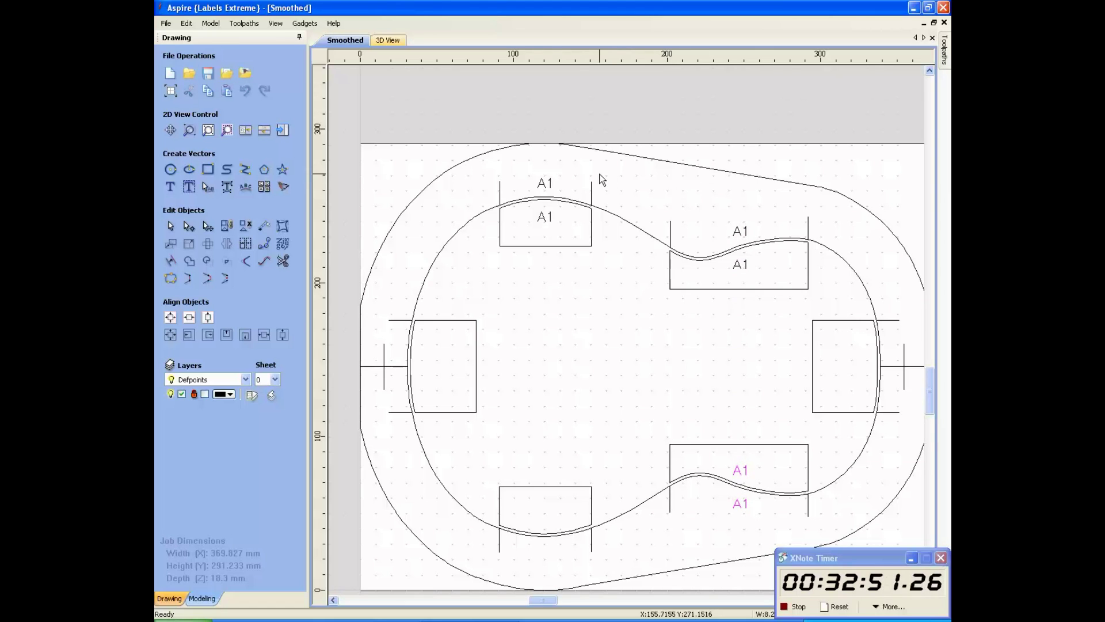
Copy the upper-left pair of A1 labels straight down to the lower-left rectangle, one on each side of the curve.
click(544, 217)
click(544, 184)
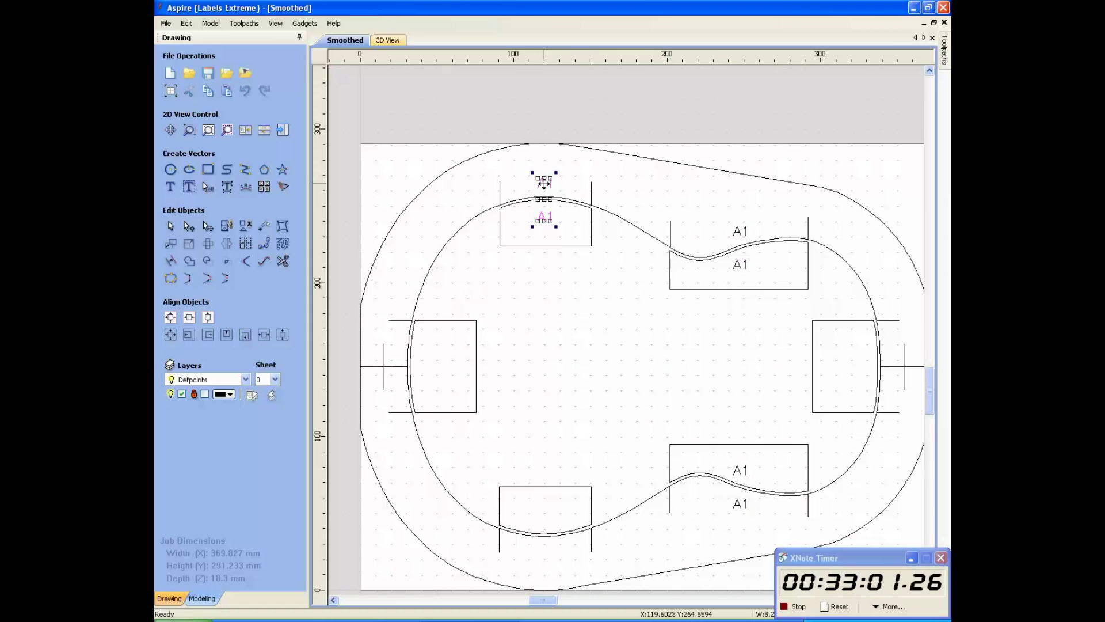
drag(544, 183, 602, 300)
key(Down)
key(Down)
key(Down)
key(Down)
key(Down)
key(Down)
key(Down)
key(Down)
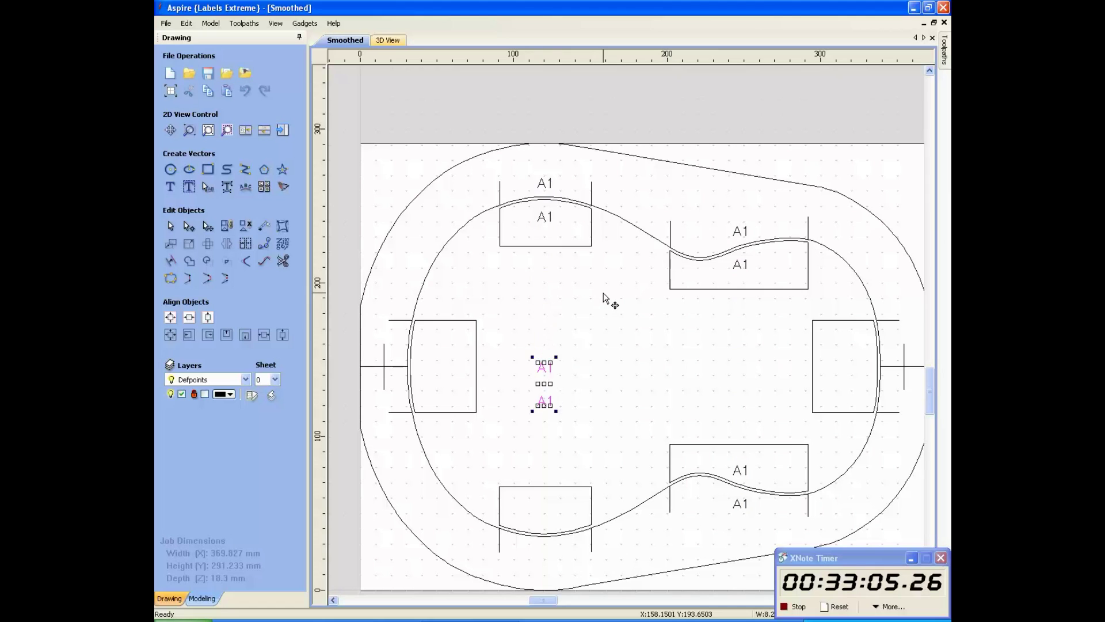
key(Down)
key(Down)
key(Down)
key(Down)
key(Down)
key(Down)
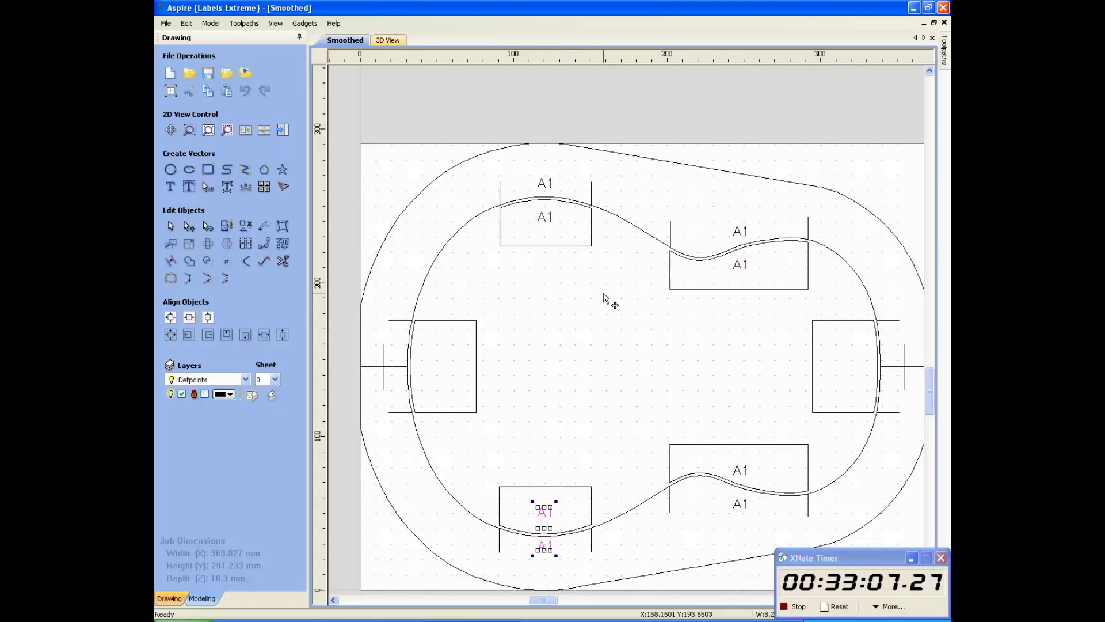
key(Escape)
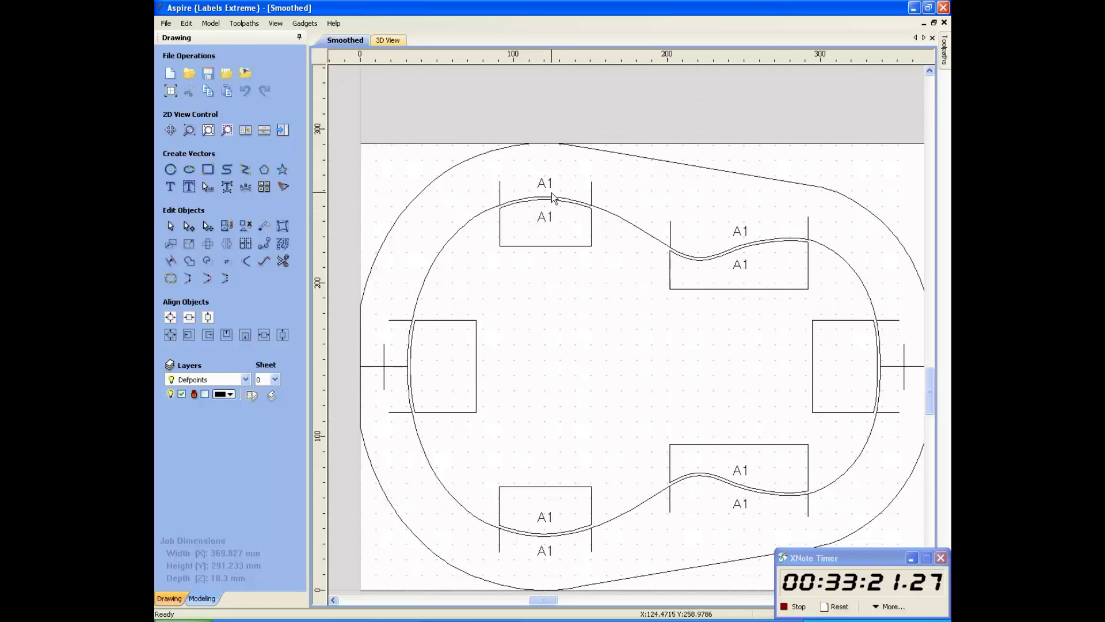
Delete the upper-left pair of A1 labels and replace it with a copy of the lower-left pair moved straight up.
drag(564, 167, 536, 190)
key(Delete)
click(544, 518)
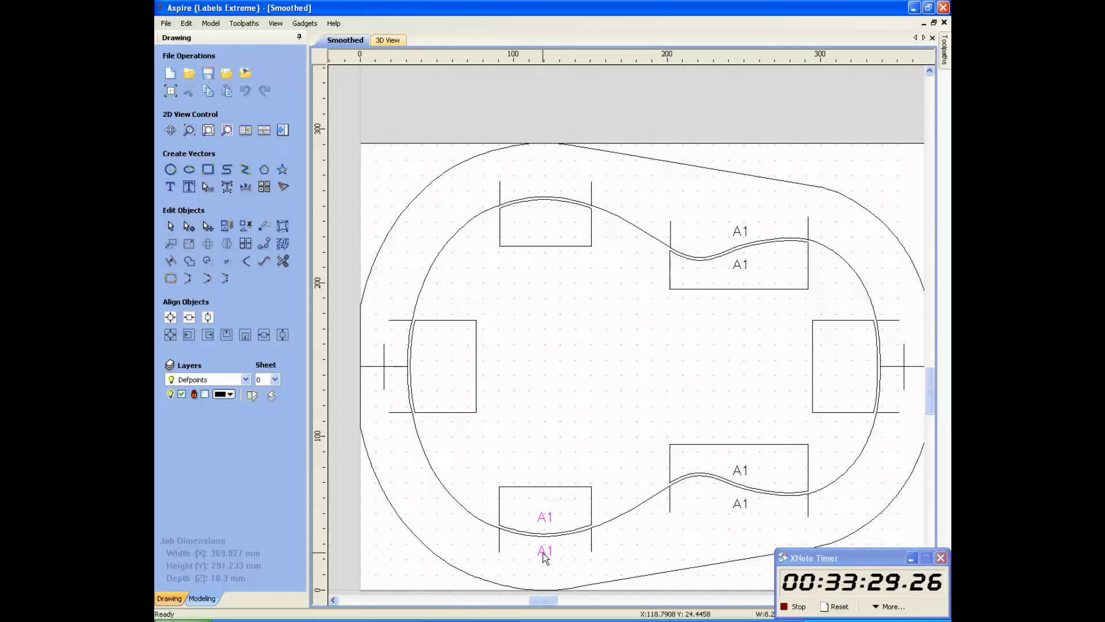
click(556, 448)
key(ctrl+v)
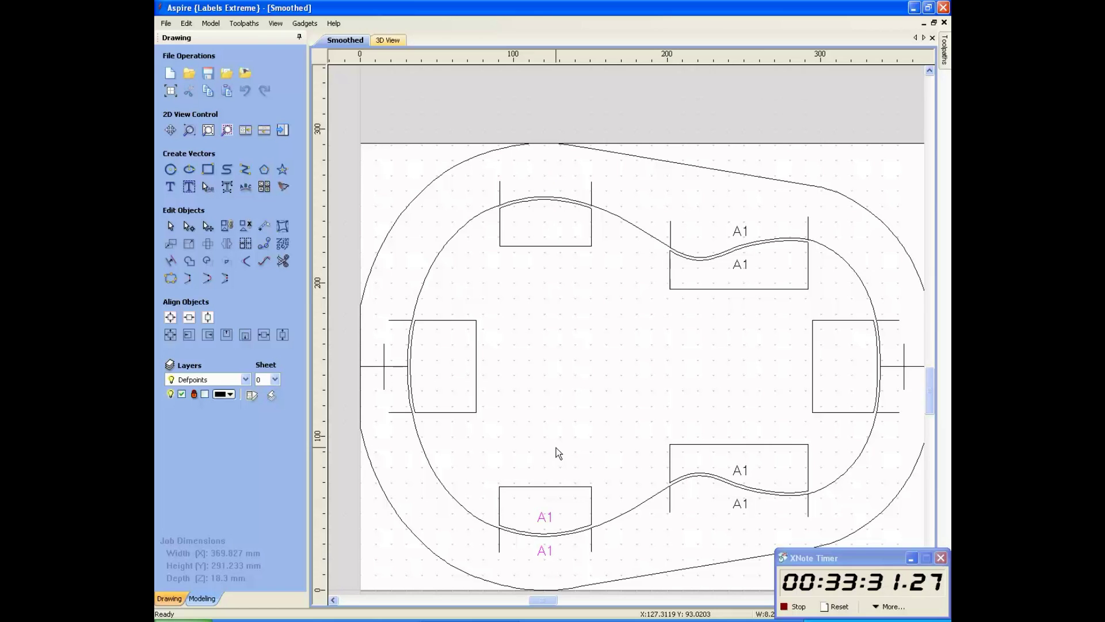
key(Up)
key(Up)
key(Up)
key(Up)
key(Up)
key(Up)
key(Up)
key(Up)
key(Up)
key(Up)
key(Up)
key(Up)
key(Up)
key(Up)
key(Up)
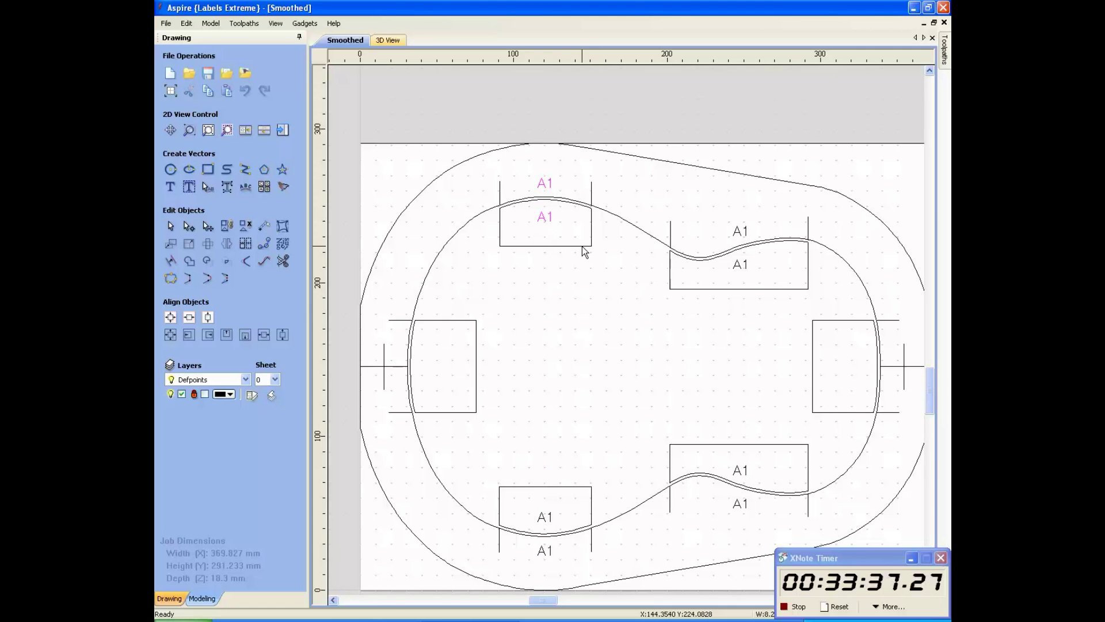
key(Up)
key(Escape)
Check the design for duplicate vectors.
click(544, 217)
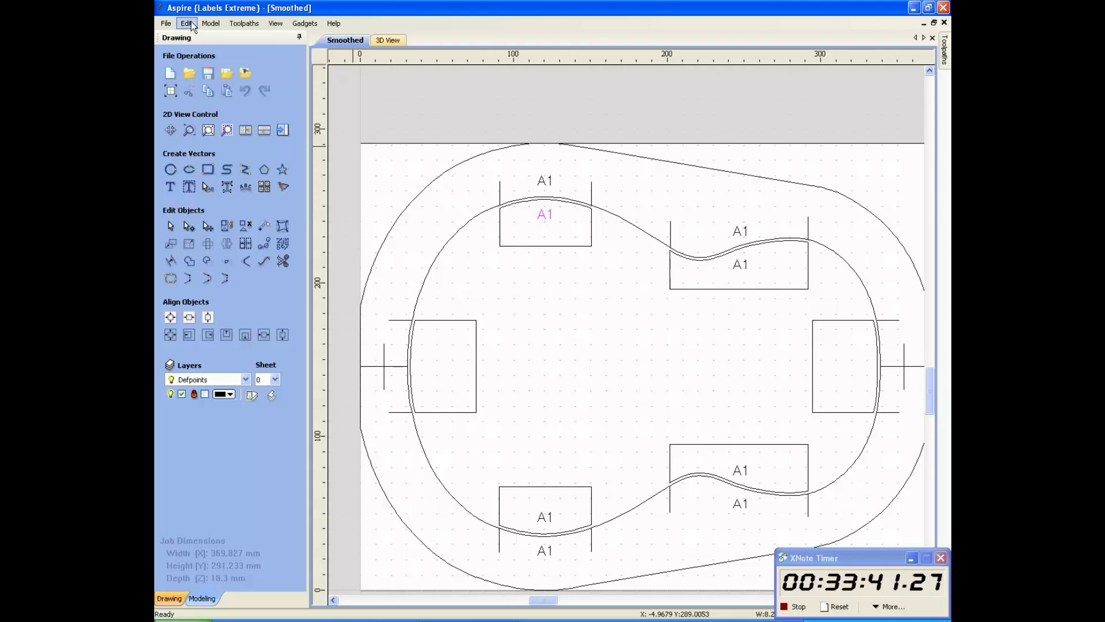
click(186, 23)
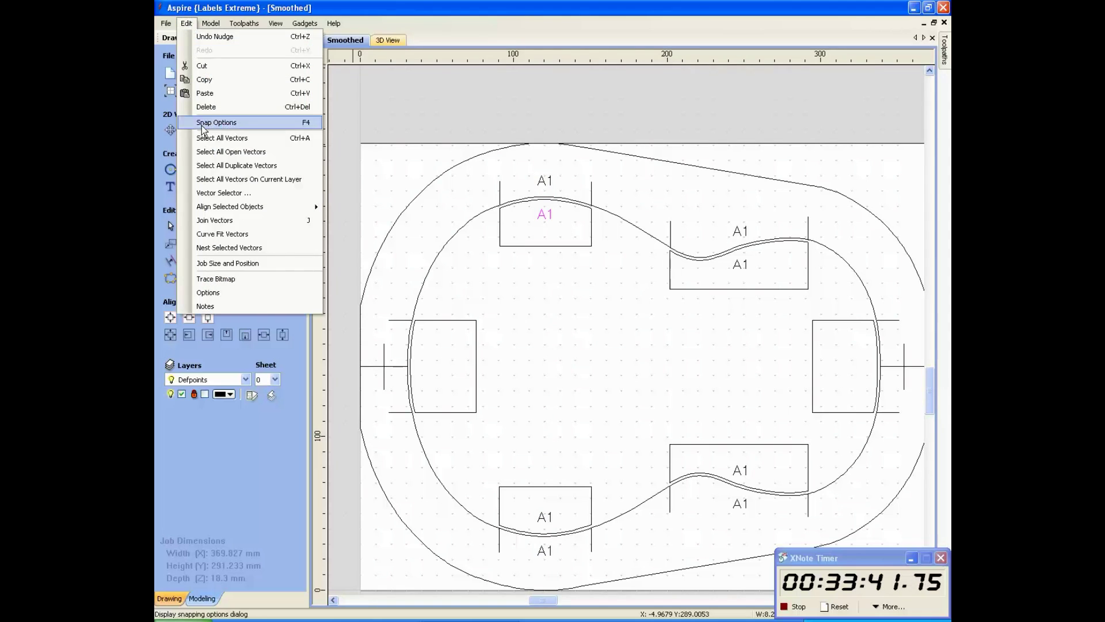
click(236, 166)
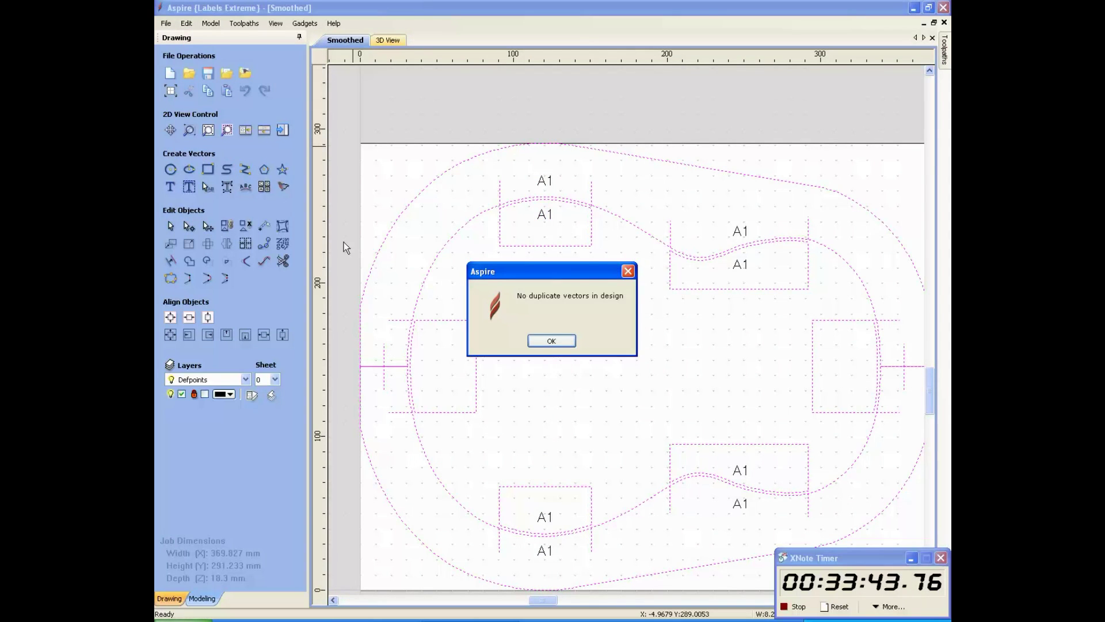
click(551, 341)
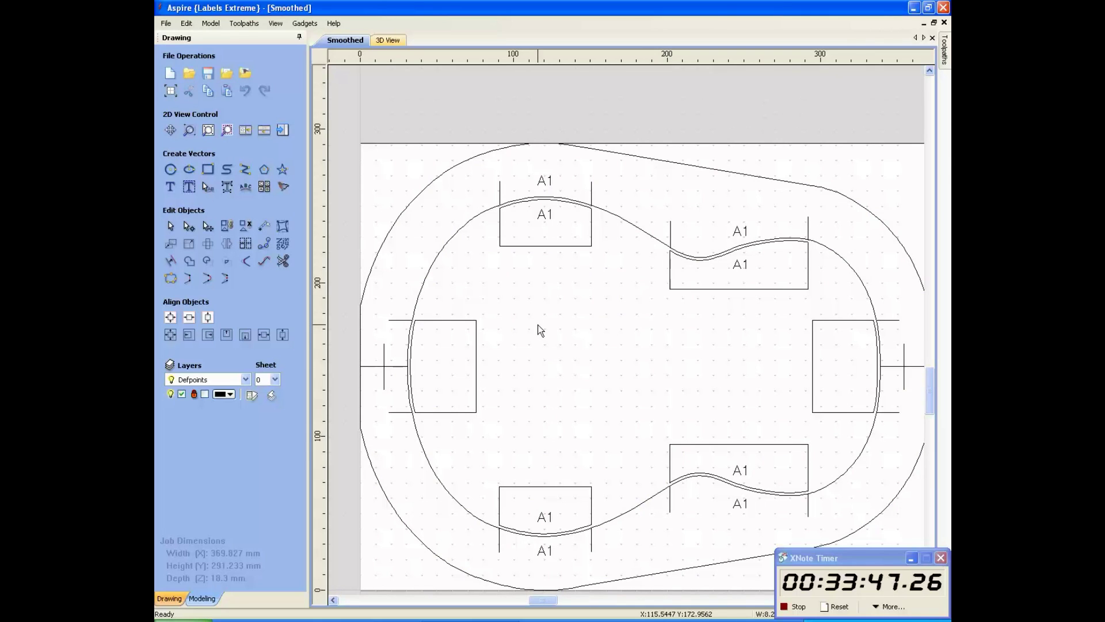
Copy the A1 label inside the upper-left rectangle to the middle of the rectangle at the drawing's left end.
click(543, 218)
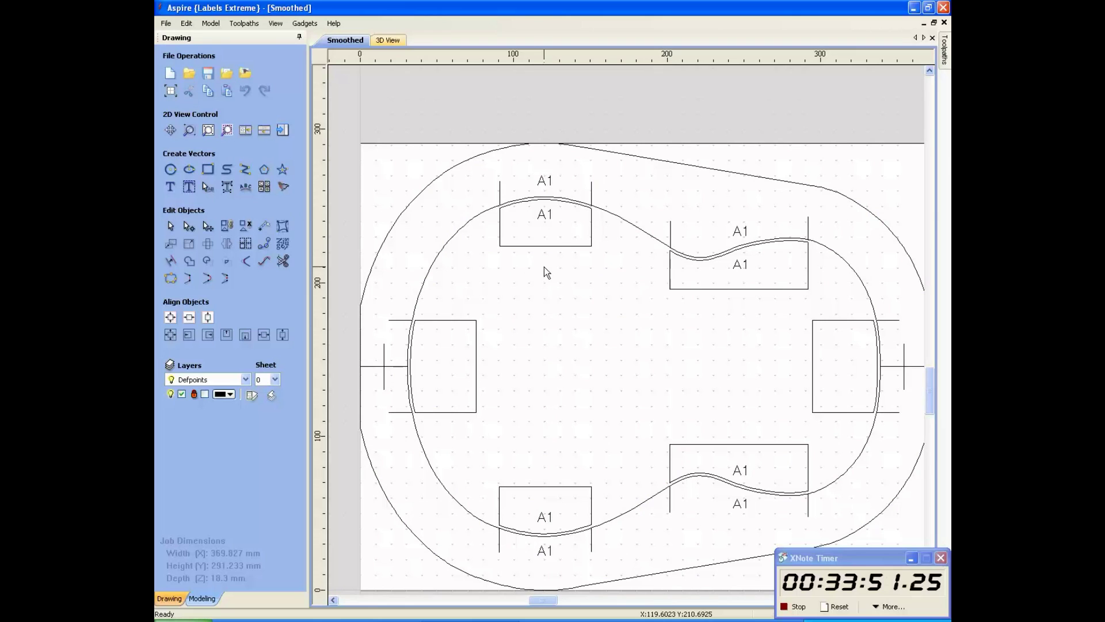
key(Left)
key(Left)
key(Left)
key(Left)
key(Left)
key(Left)
key(Left)
key(Left)
key(Left)
key(Left)
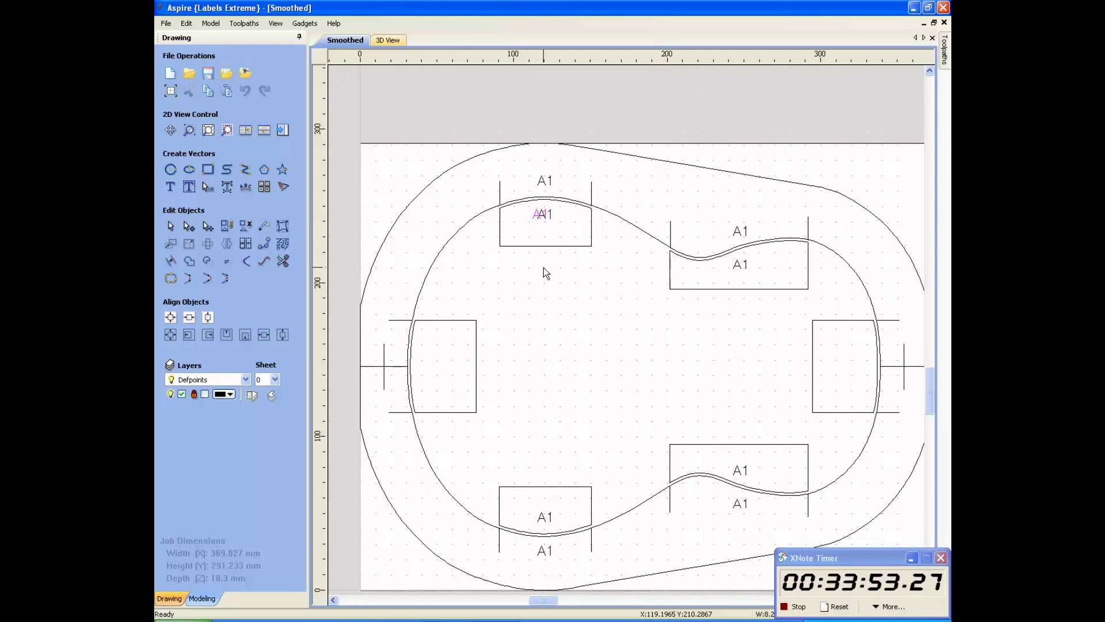
key(Left)
key(Left)
key(Down)
key(Down)
key(Down)
key(Down)
key(Down)
key(Down)
key(Down)
key(Down)
key(Down)
key(Down)
key(Down)
key(Down)
key(Down)
key(Down)
key(Down)
key(Down)
key(Down)
key(Down)
key(Down)
key(Down)
key(Left)
key(Left)
key(Left)
key(Left)
key(Up)
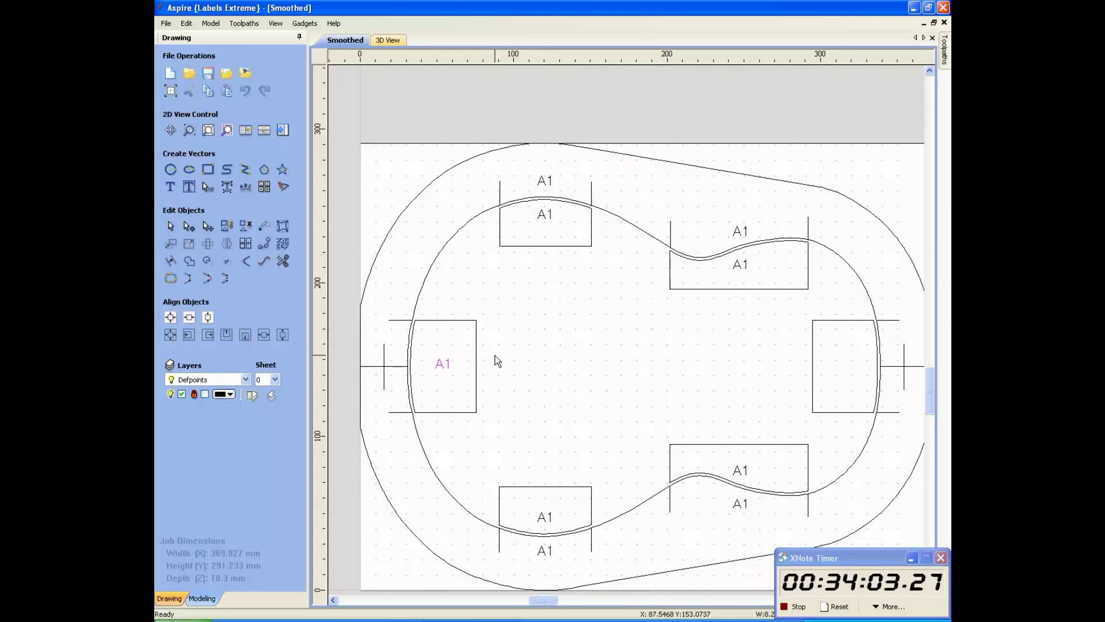
Copy the A1 label in the tail-end rectangle straight across to the middle of the rectangle at the drawing's opposite end.
key(ctrl+c)
key(ctrl+v)
key(Right)
key(Right)
key(Right)
key(Right)
key(Right)
key(Right)
key(Right)
key(Right)
key(Right)
key(Right)
key(Right)
key(Right)
key(Right)
key(Right)
key(Right)
key(Right)
key(Right)
key(Right)
key(Right)
key(Right)
key(Right)
key(Right)
key(Right)
key(Right)
key(Right)
key(Right)
key(Right)
key(Right)
key(Right)
key(Right)
key(Right)
key(Right)
key(Right)
key(Right)
key(Right)
key(Right)
key(Right)
key(Right)
key(Right)
key(Right)
key(Right)
key(Right)
key(Right)
key(Right)
key(Right)
key(Right)
key(Right)
key(Right)
key(Right)
key(Right)
key(Right)
key(Right)
key(Right)
key(Right)
key(Right)
key(Right)
key(Right)
key(Right)
key(Right)
key(Right)
key(Right)
key(Right)
key(Right)
key(Right)
key(Right)
key(Right)
key(Right)
key(Right)
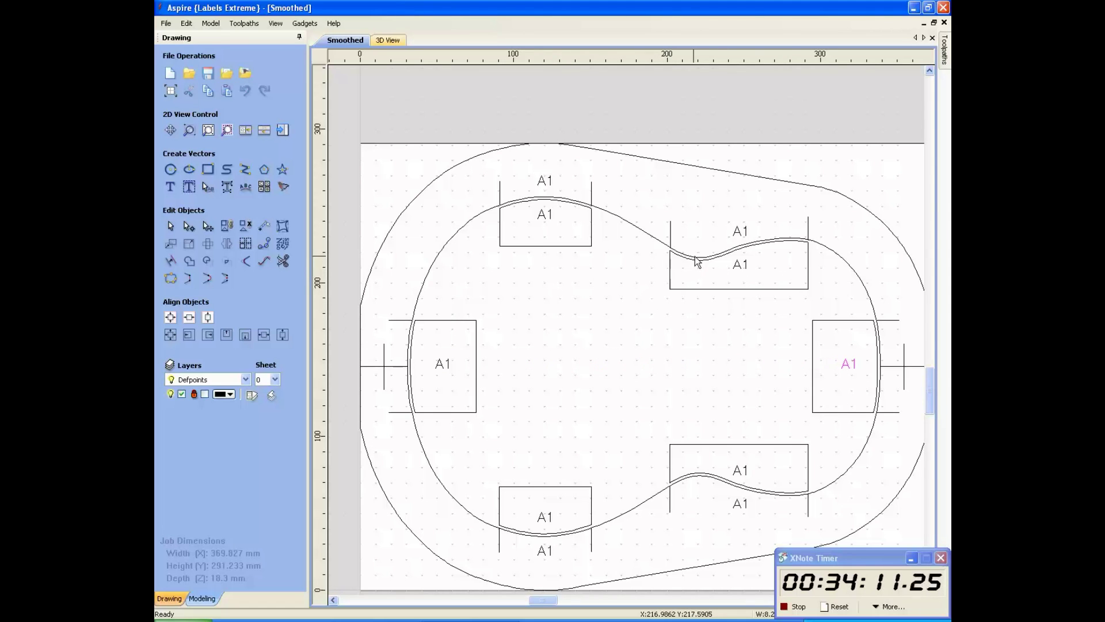
Change both A1 labels at the upper-right rectangle, outside and inside the curve, to A2.
click(742, 234)
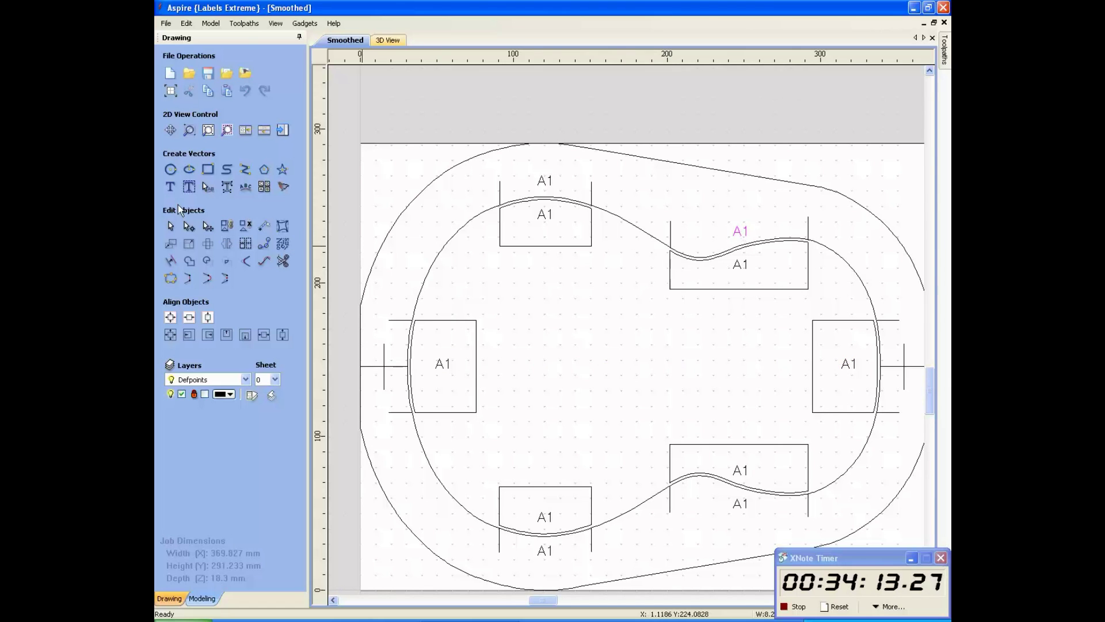
click(170, 189)
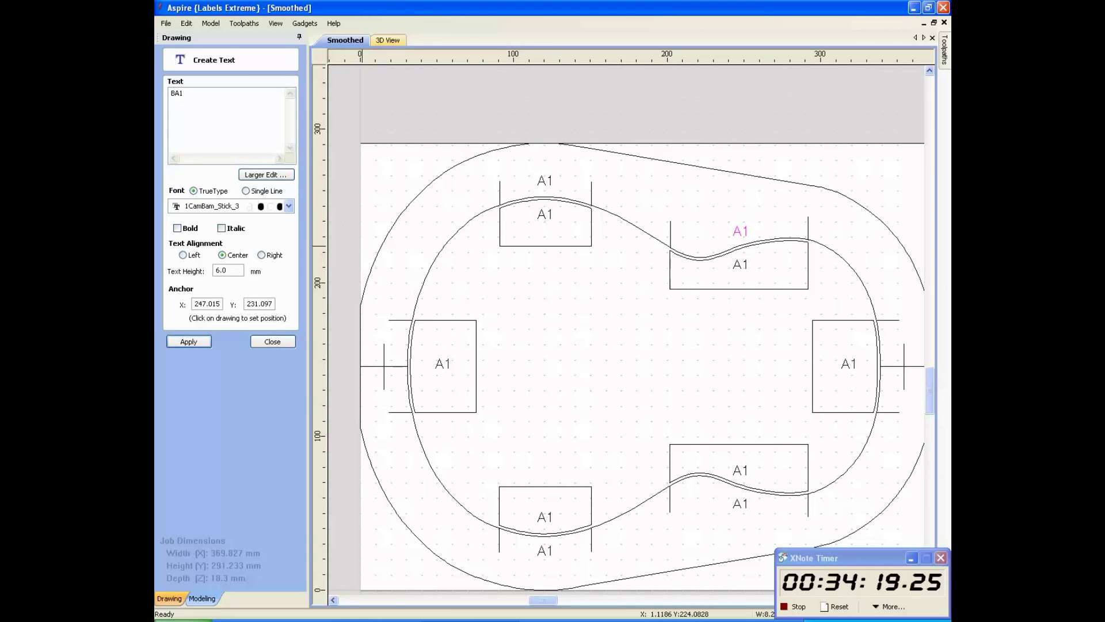
text(B)
key(BackSpace)
key(BackSpace)
text(A)
click(185, 341)
click(744, 269)
click(182, 92)
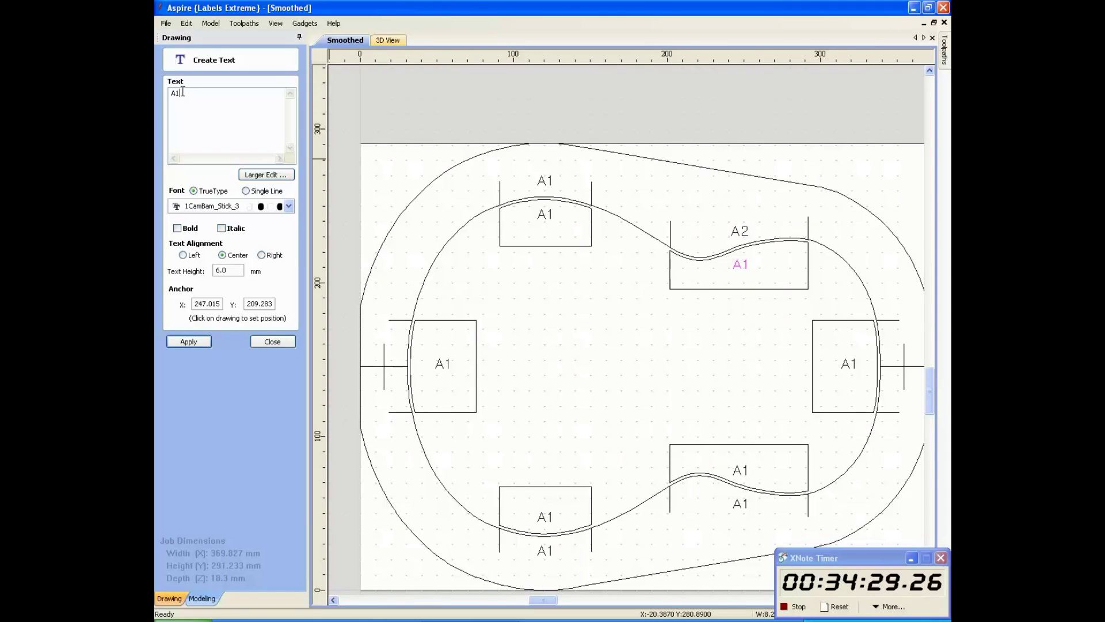
text(A2)
click(191, 342)
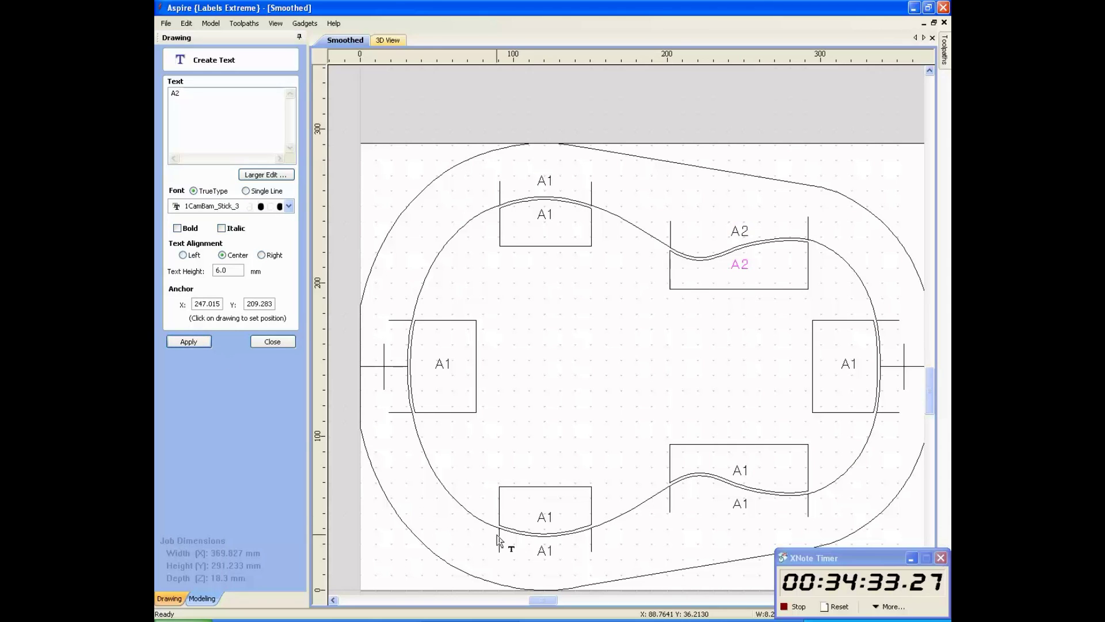
Change both A1 labels at the lower-left rectangle, inside and outside the curve, to B1.
click(542, 518)
click(194, 94)
text(B1)
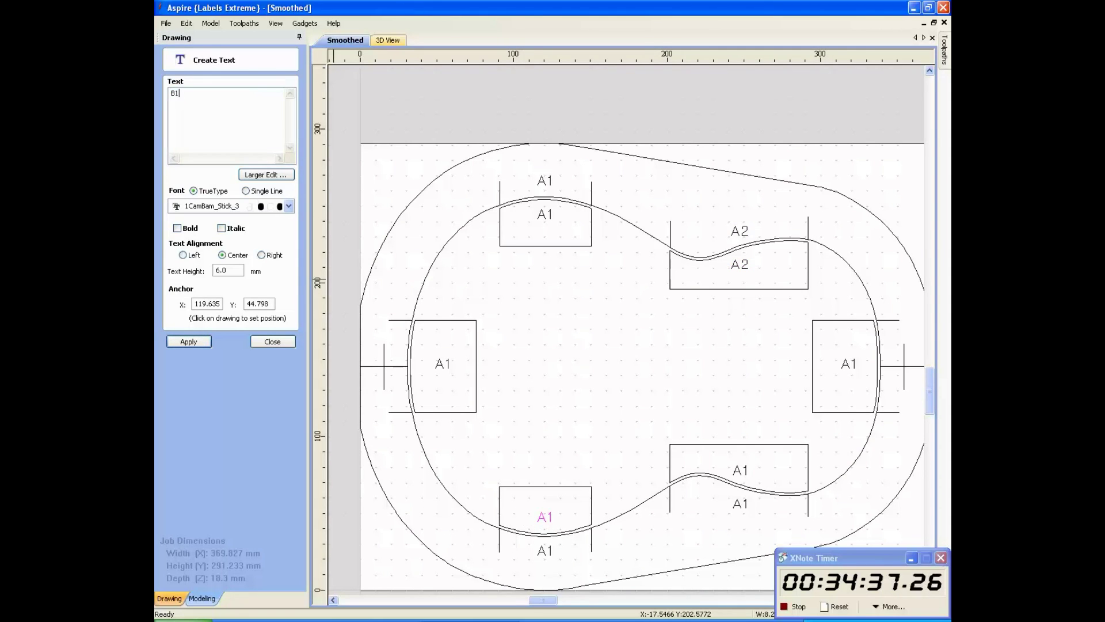
click(200, 341)
click(546, 550)
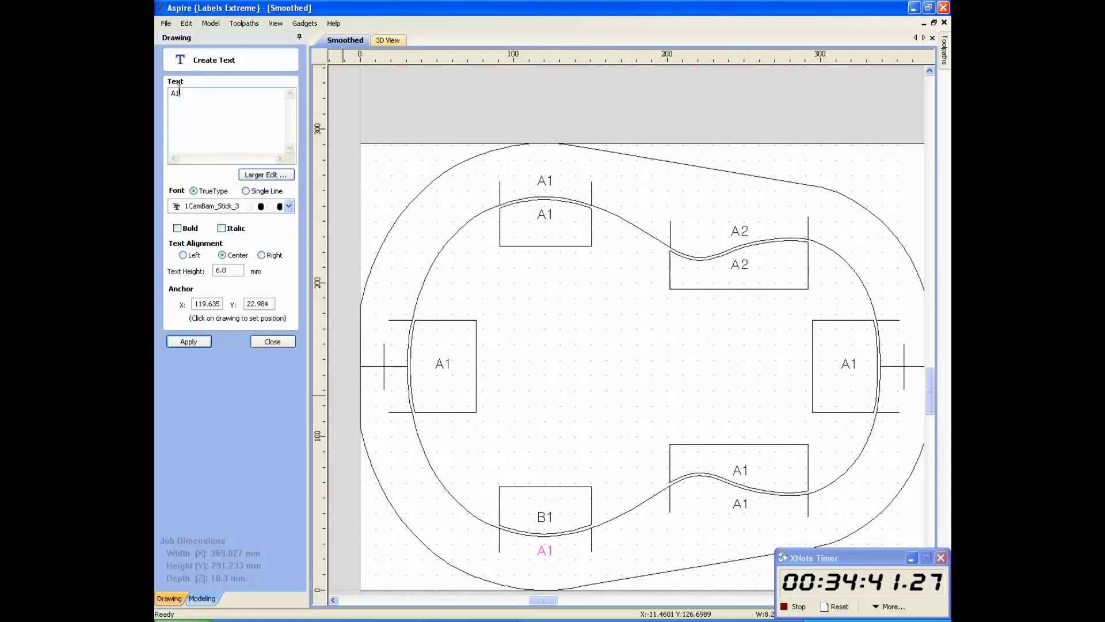
text(B)
click(206, 340)
Change both A1 labels at the lower-right rectangle, inside and outside the curve, to B2.
click(738, 471)
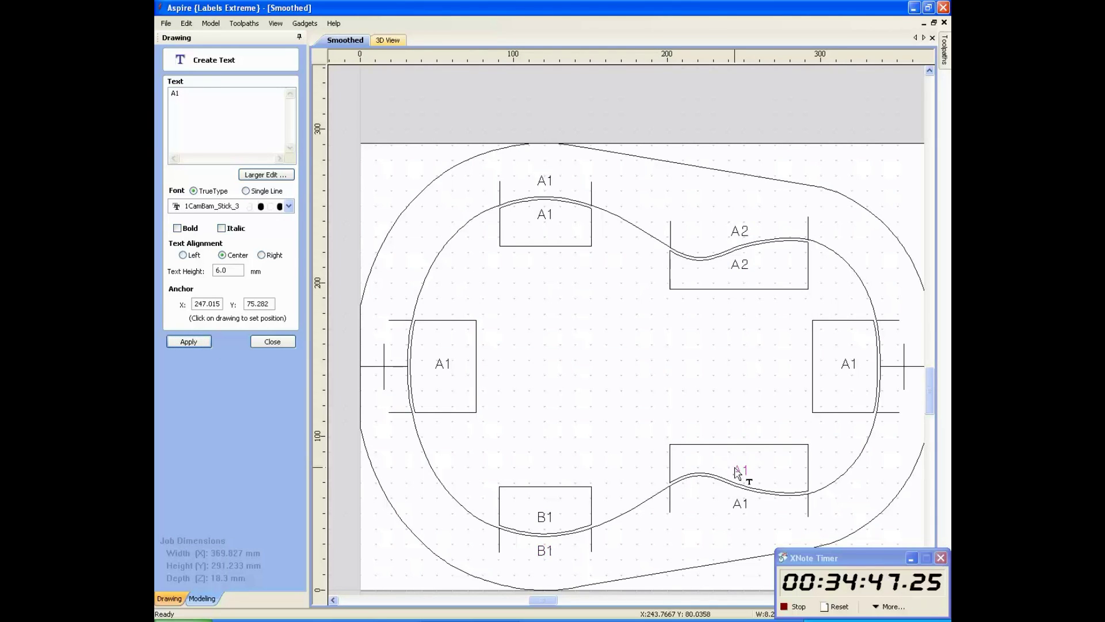
double_click(198, 98)
text(B2)
click(206, 342)
click(739, 504)
click(199, 99)
text(B2)
click(198, 339)
Change the A1 label in the drawing's left-end rectangle to TAIL BLOCK on two lines.
click(447, 367)
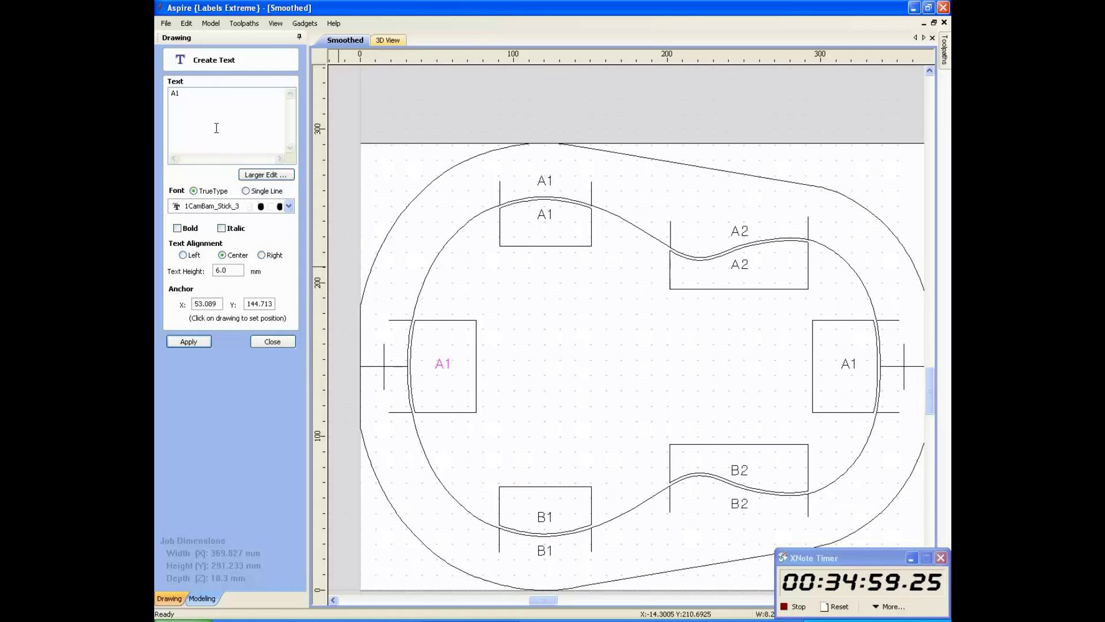
double_click(197, 94)
text(TAIL )
text(BLOCK)
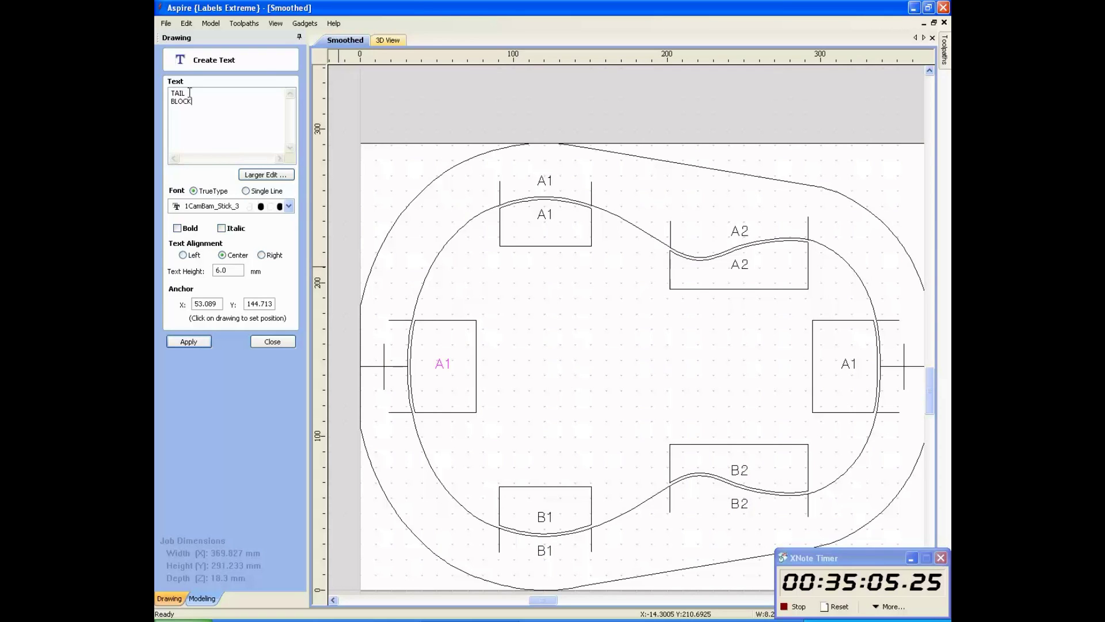
click(196, 343)
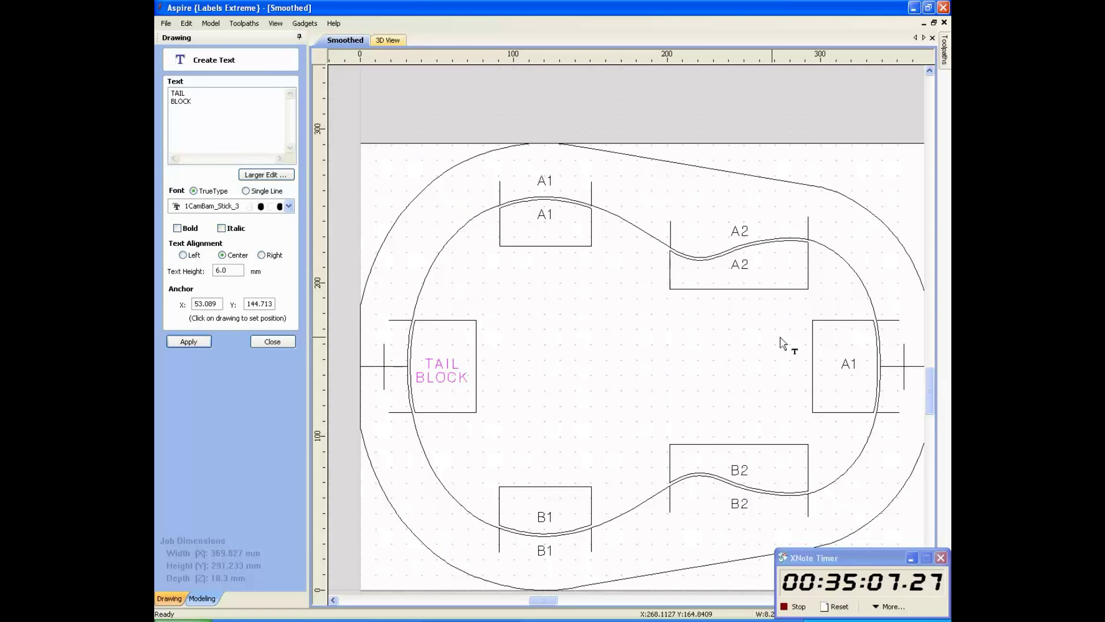
Change the A1 label in the drawing's right-end rectangle to NECK BLOCK on two lines.
click(844, 364)
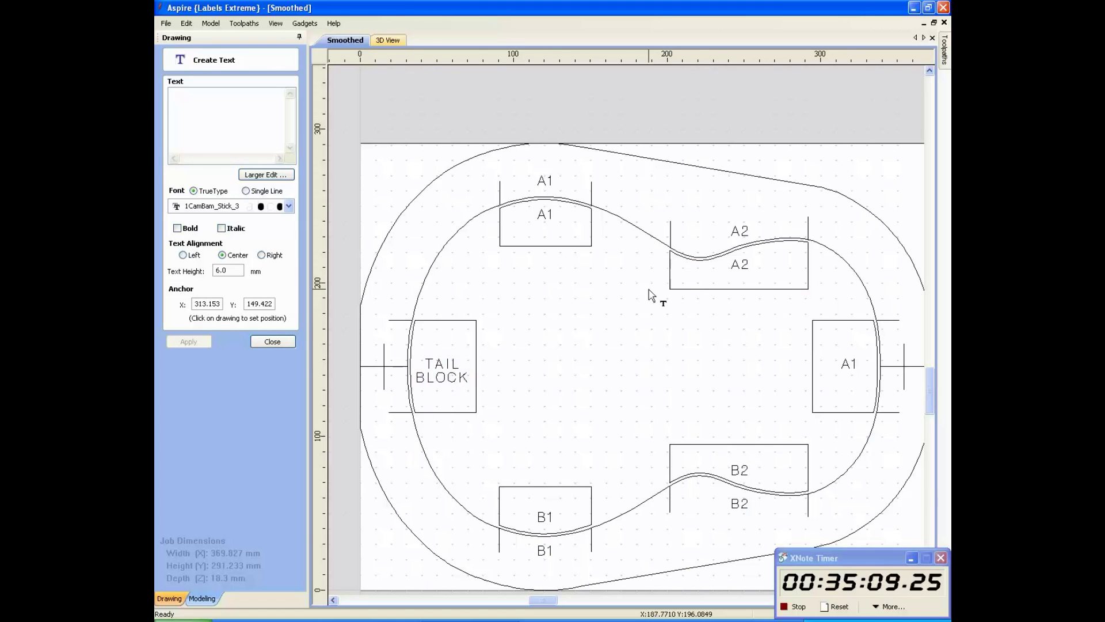
click(850, 372)
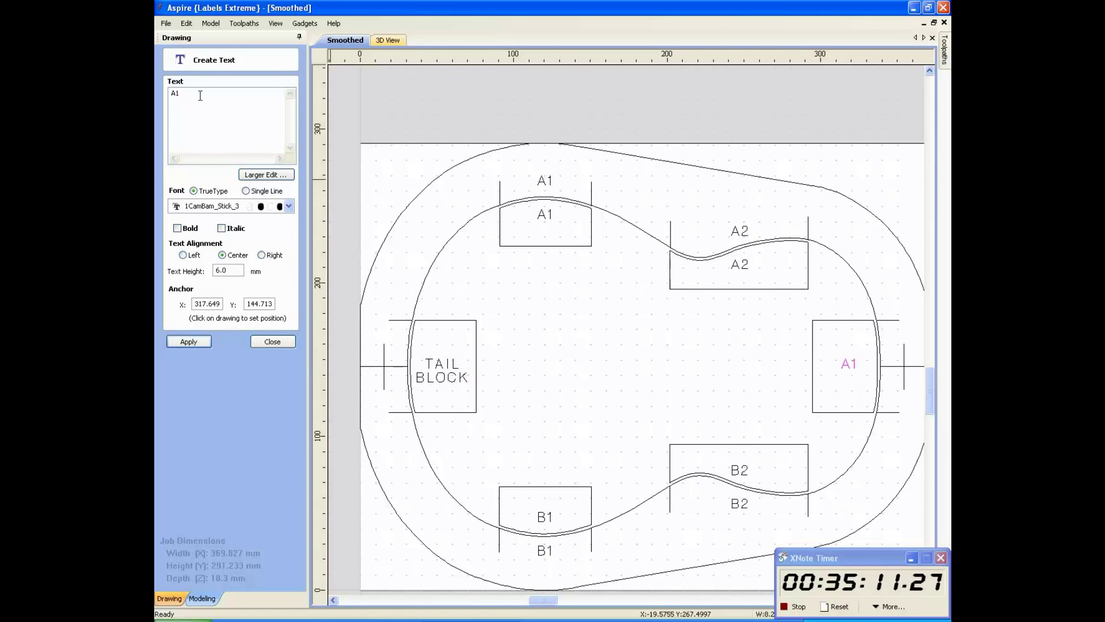
text(NECK)
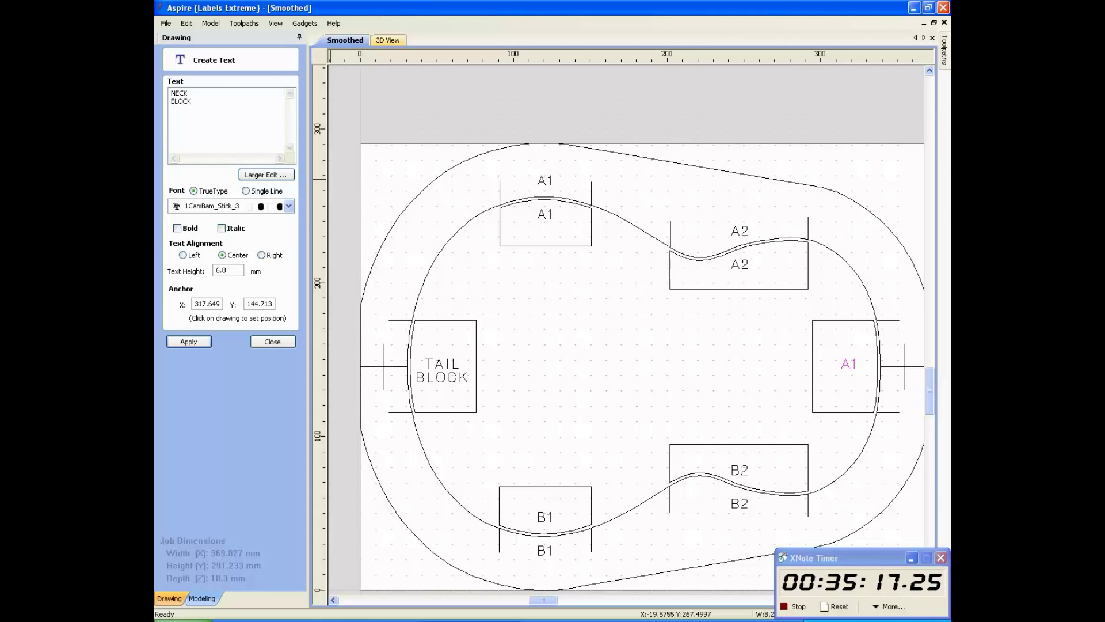
click(189, 341)
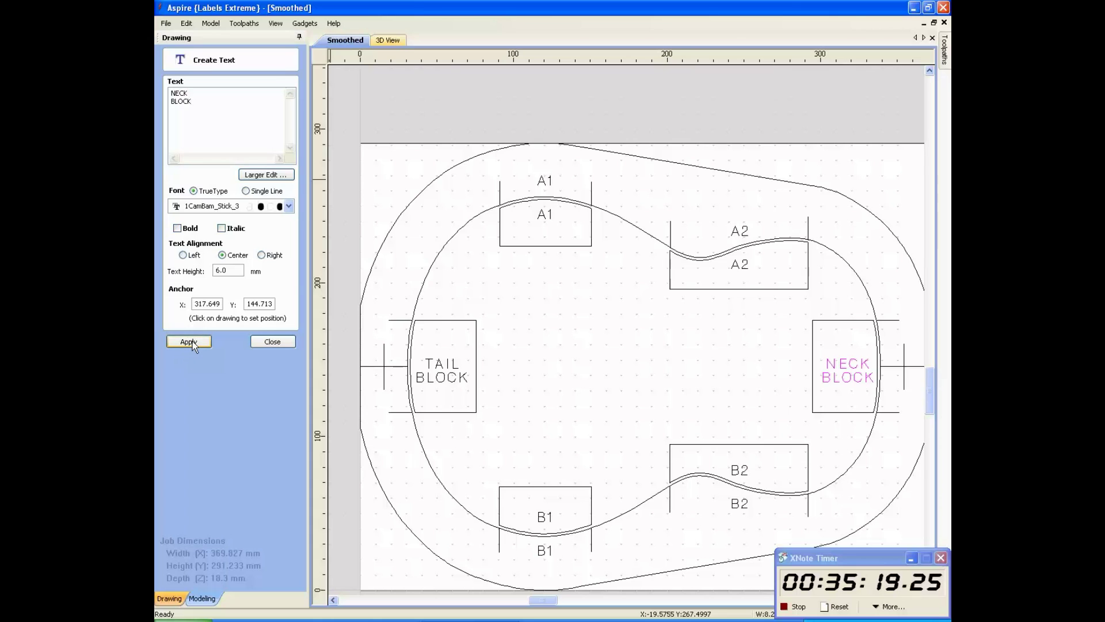
click(282, 341)
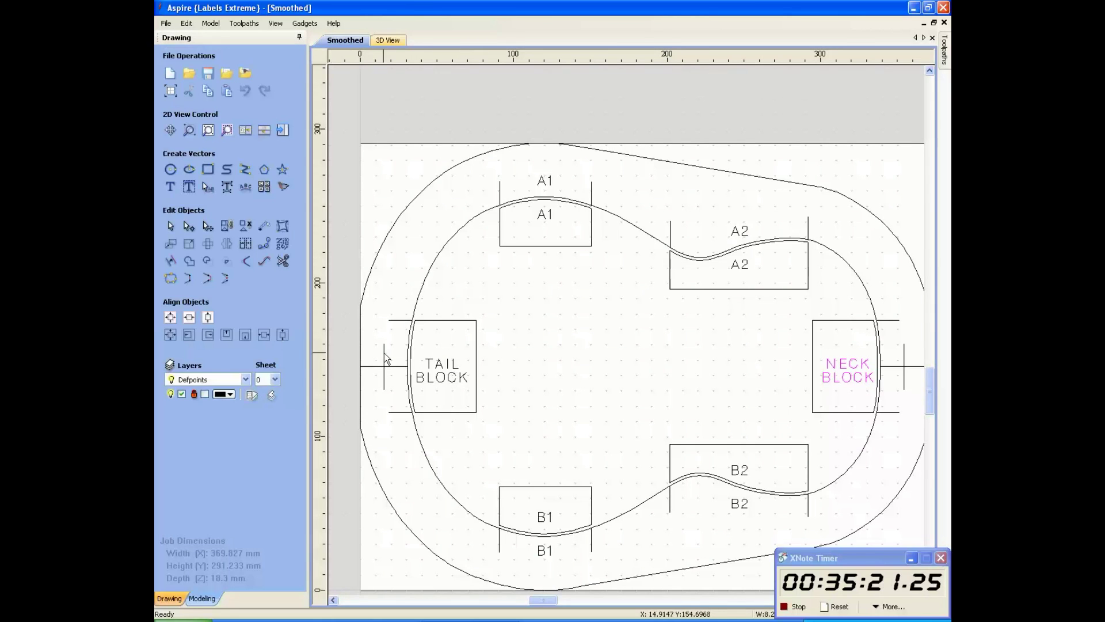
Rotate the TAIL BLOCK and NECK BLOCK labels by -90 degrees, each about its own centre.
click(432, 371)
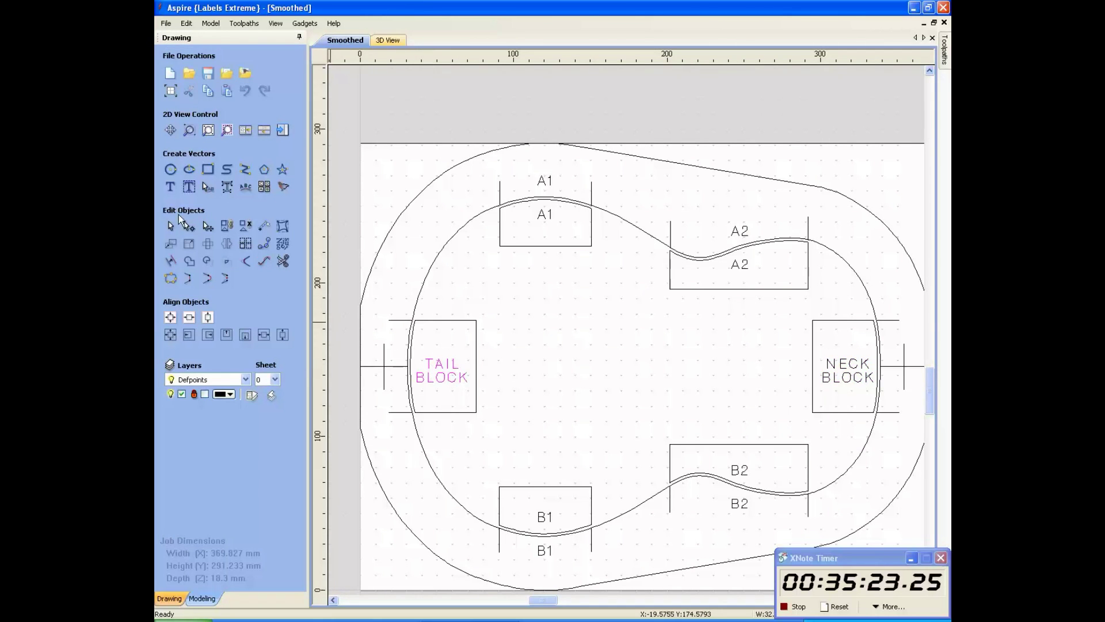
click(208, 243)
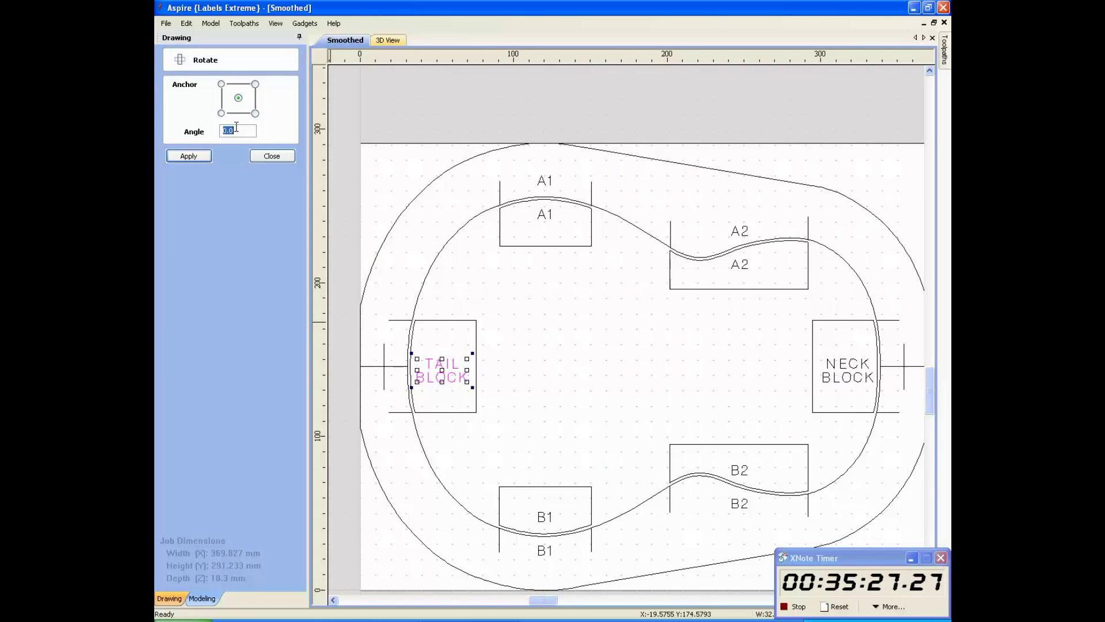
text(-90)
key(Return)
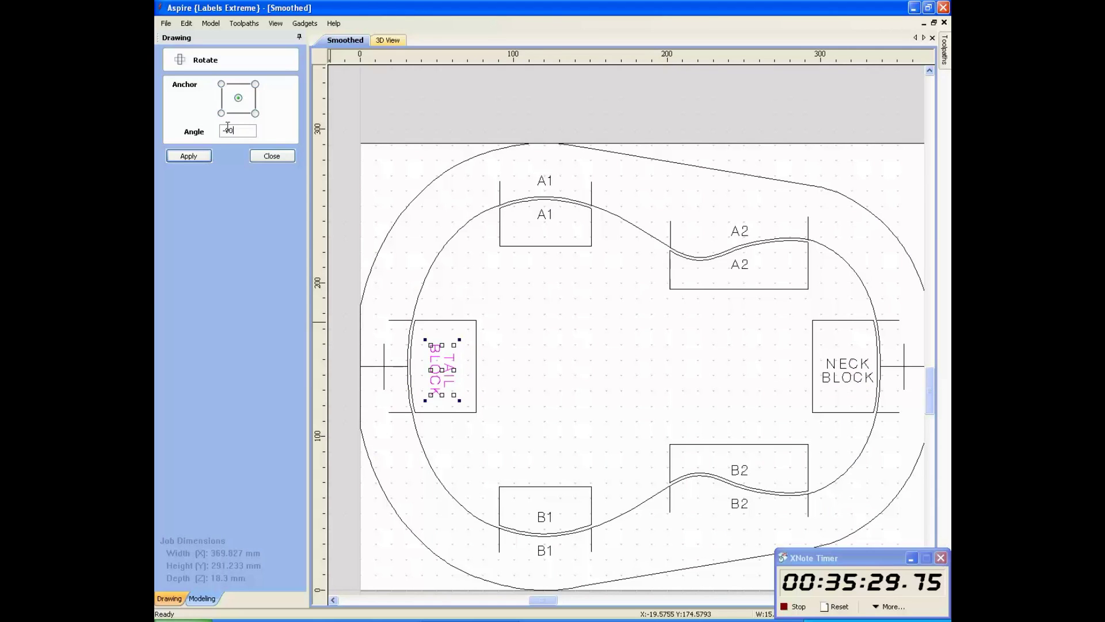
click(841, 371)
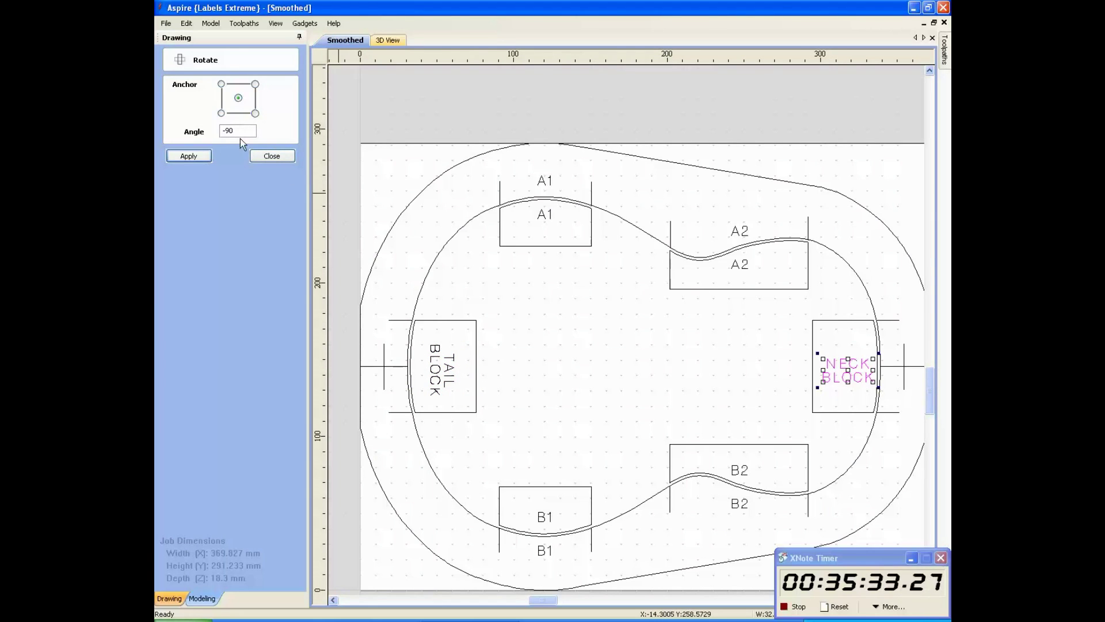
click(194, 156)
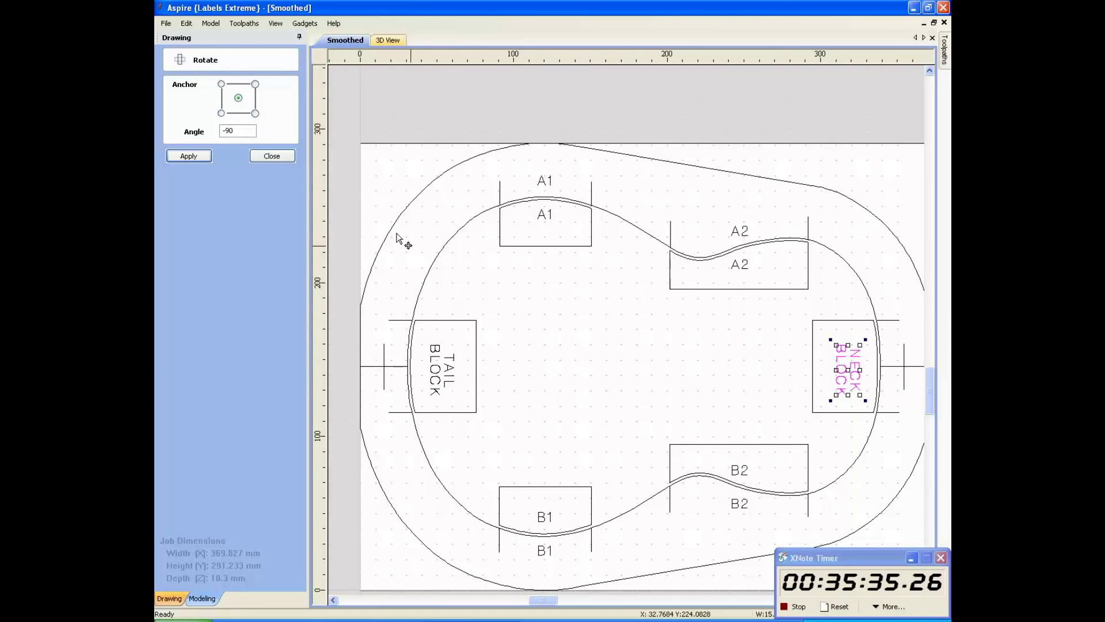
click(272, 156)
Nudge the rotated TAIL BLOCK and NECK BLOCK labels slightly so each sits centrally in its rectangle.
click(430, 364)
click(432, 362)
drag(432, 362, 433, 360)
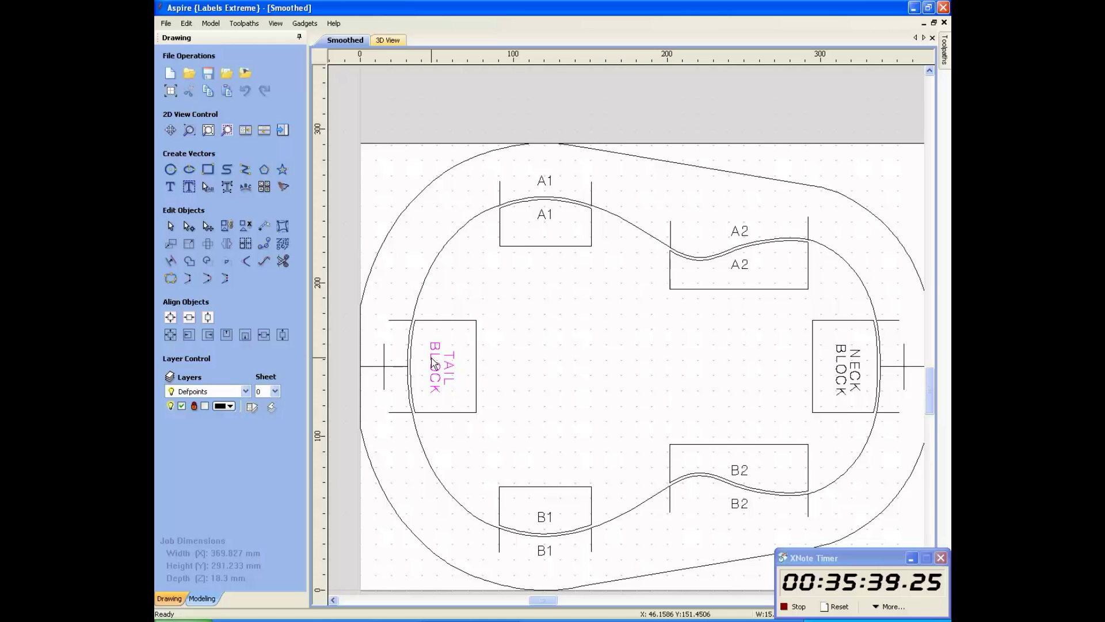
click(840, 353)
drag(838, 353, 830, 353)
click(708, 340)
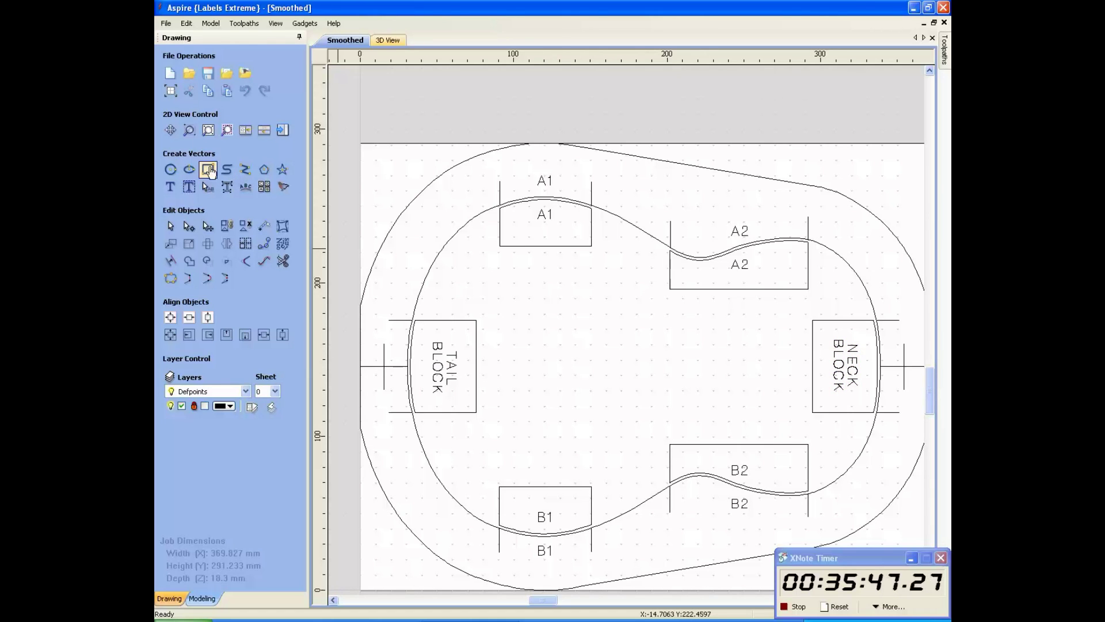
Create the title BENDING FORM TENOR UKULELE with SIDE A beneath it and place it on the upper ring, anchored at about X 207, Y 266.
click(169, 189)
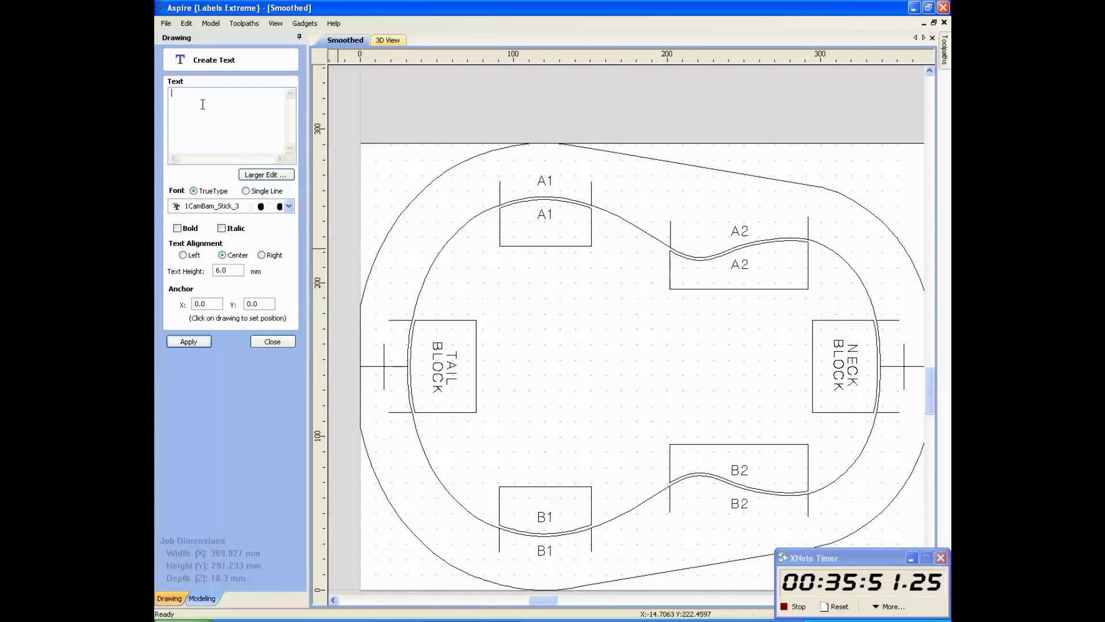
text(BENDING FORM TENOR UKULELE)
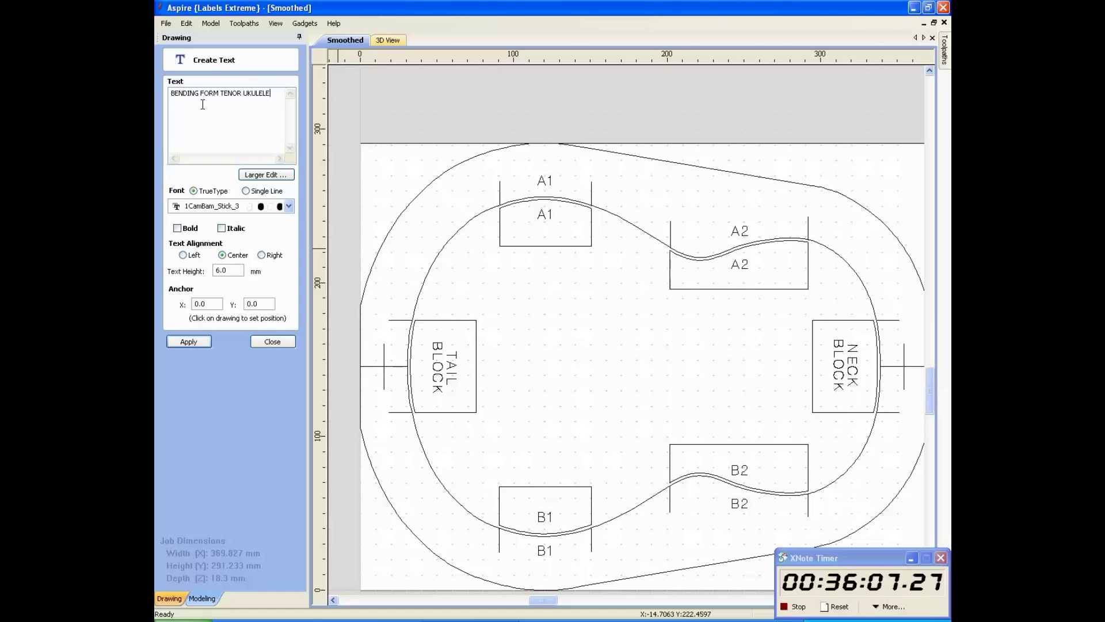
key(Return)
text(SIDE A)
click(190, 343)
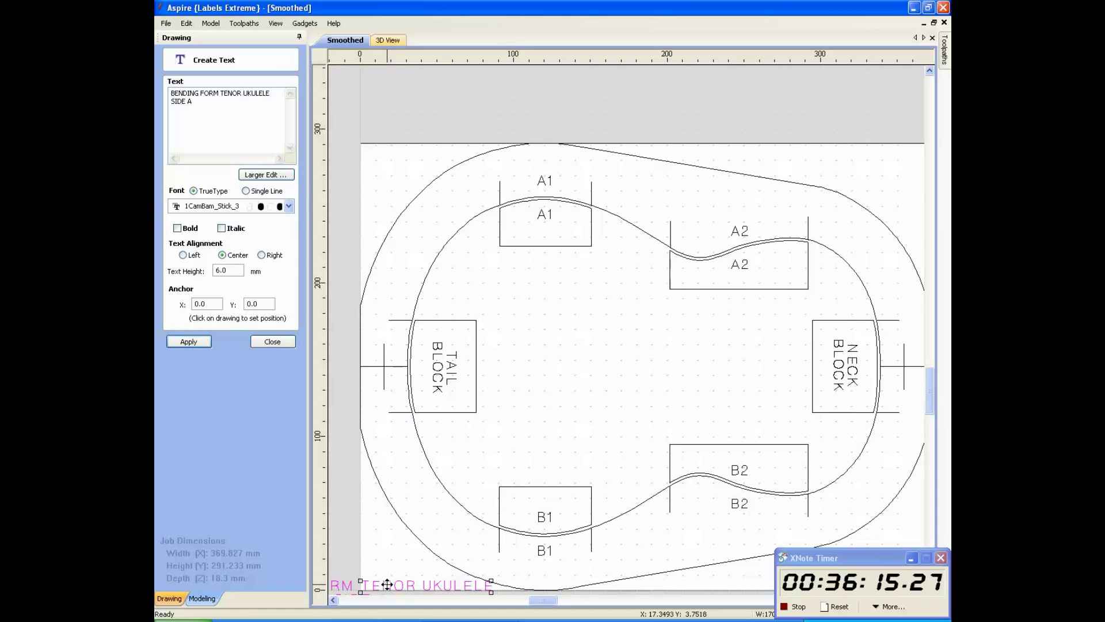
click(362, 590)
click(678, 185)
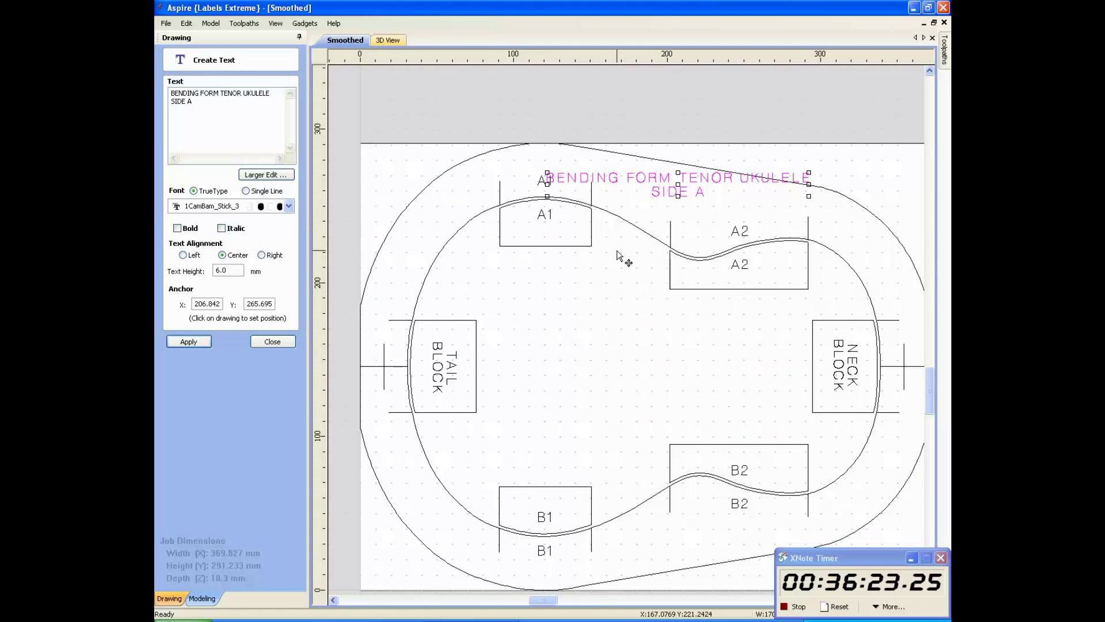
click(271, 342)
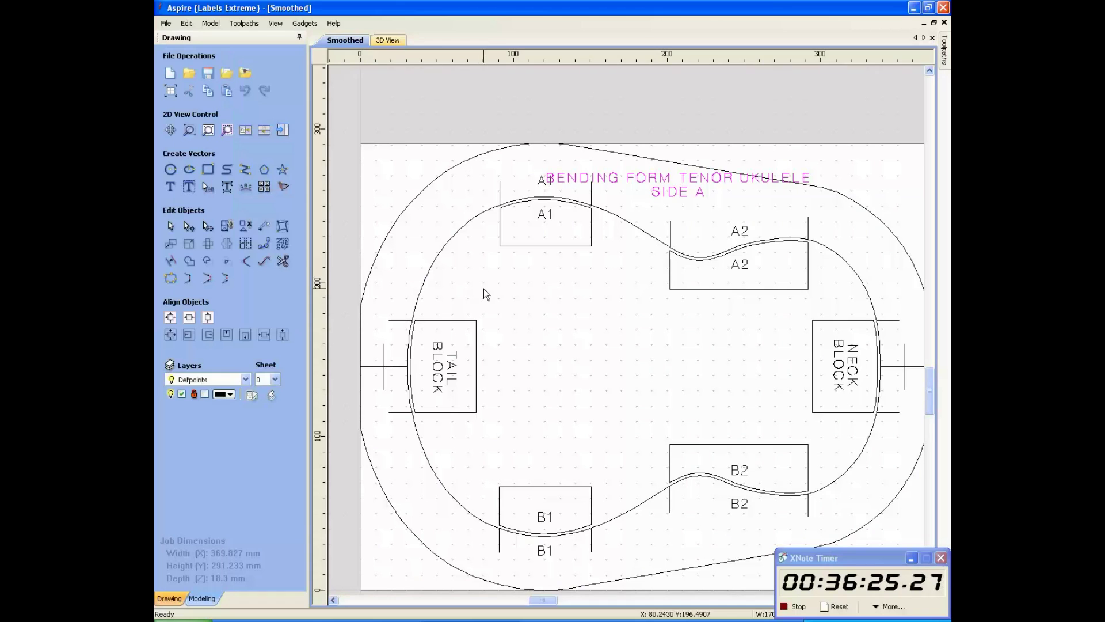
Copy the title straight down to the lower ring and change the copy to SIDE B above BENDING FORM TENOR UKULELE.
click(651, 183)
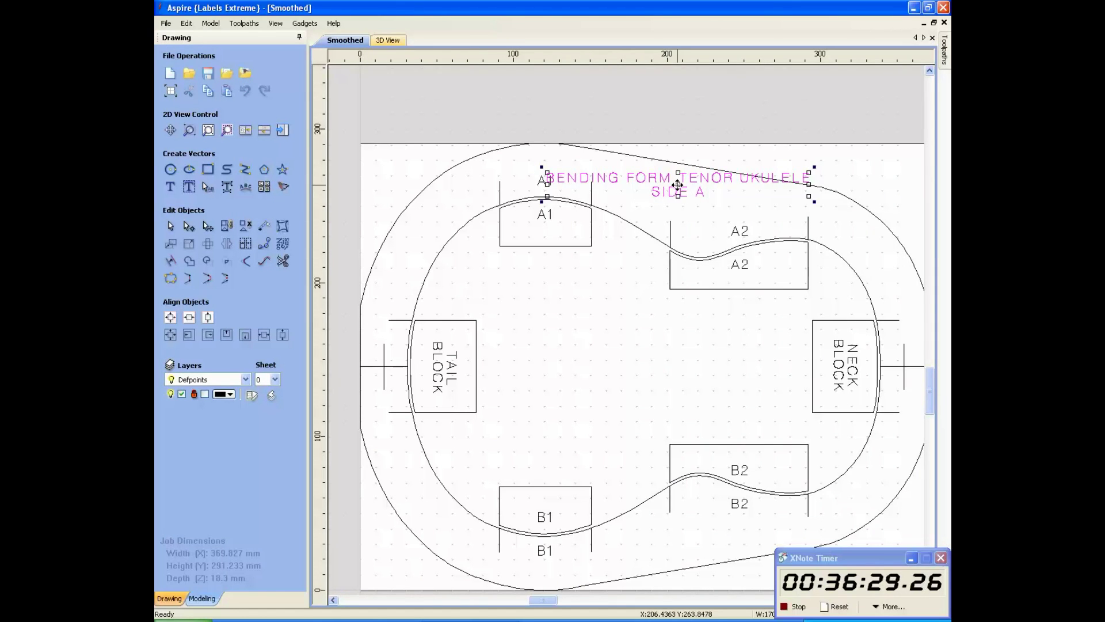
ctrl+drag(677, 184, 664, 541)
click(170, 186)
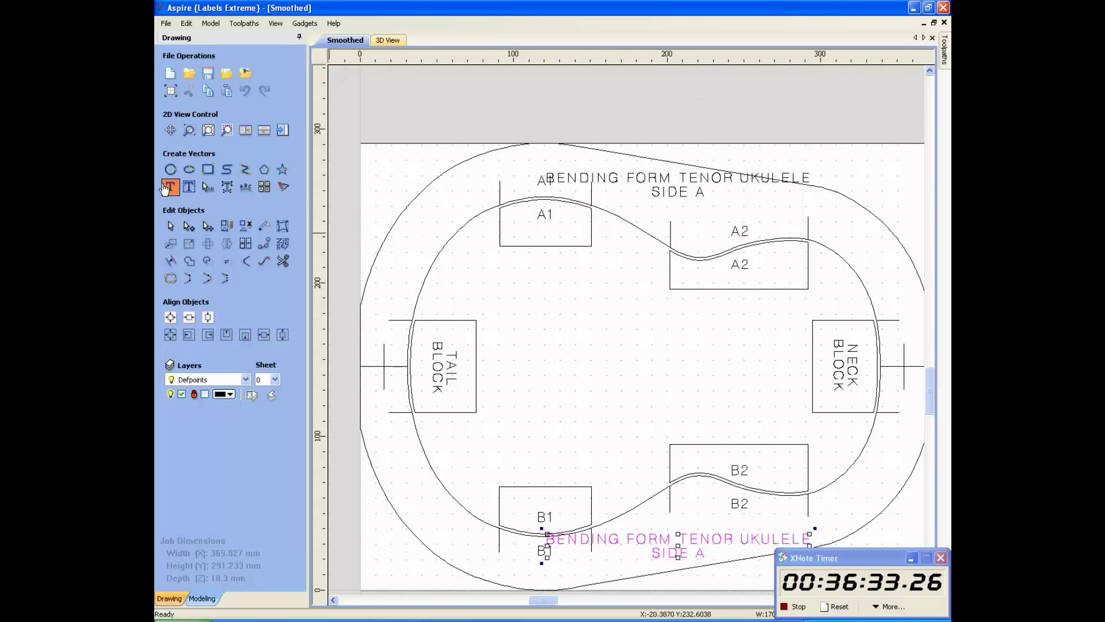
click(221, 107)
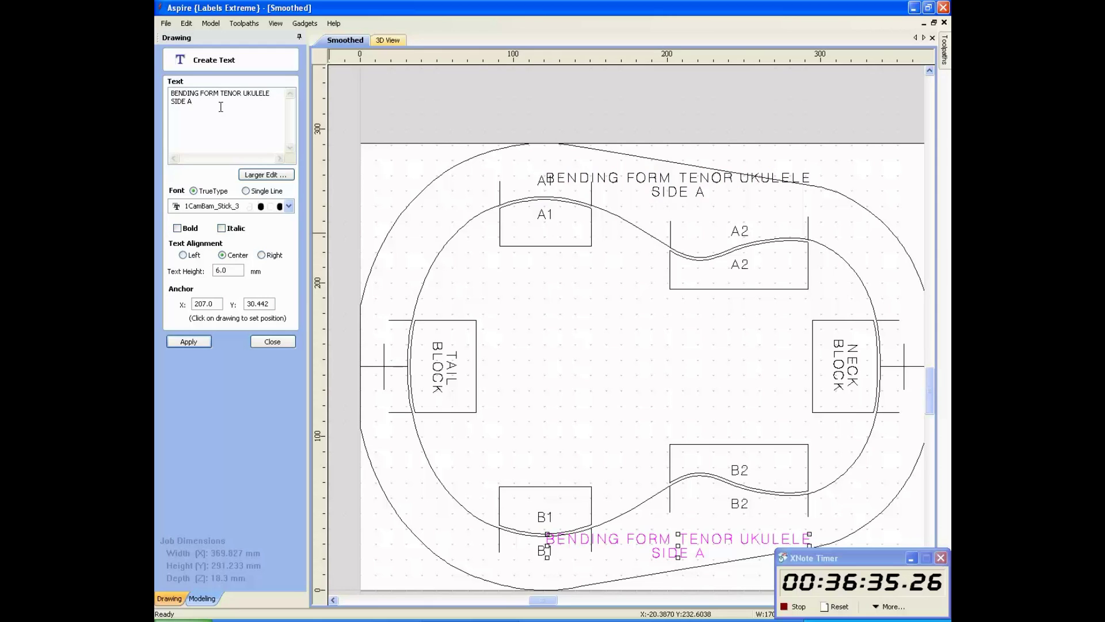
key(BackSpace)
key(BackSpace)
key(BackSpace)
key(Home)
key(Return)
key(Up)
text(s)
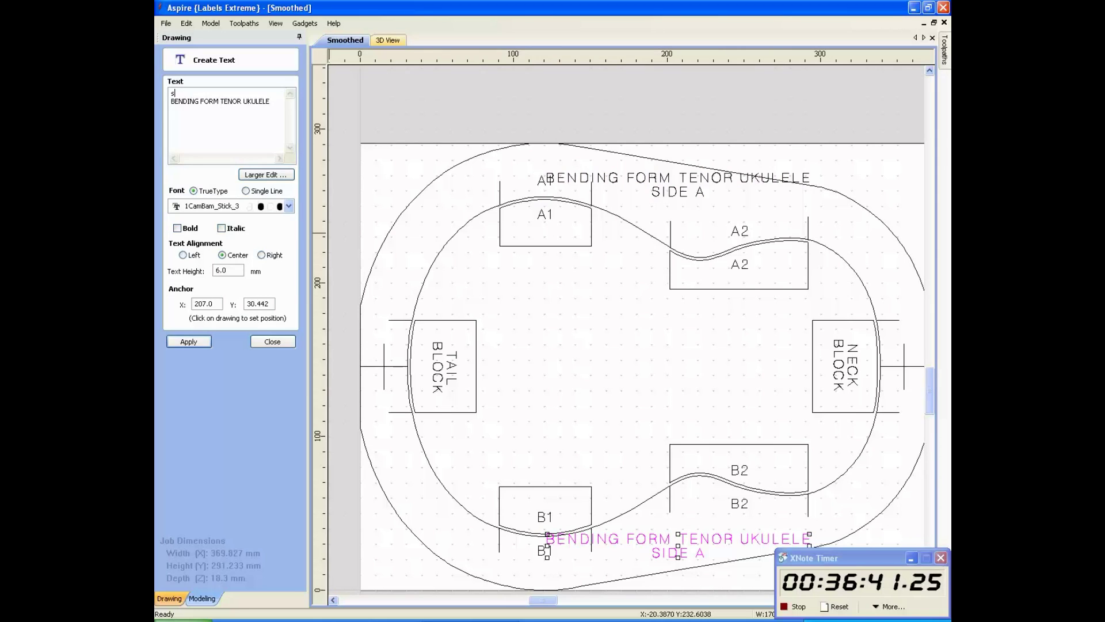
text(IDE B)
click(190, 342)
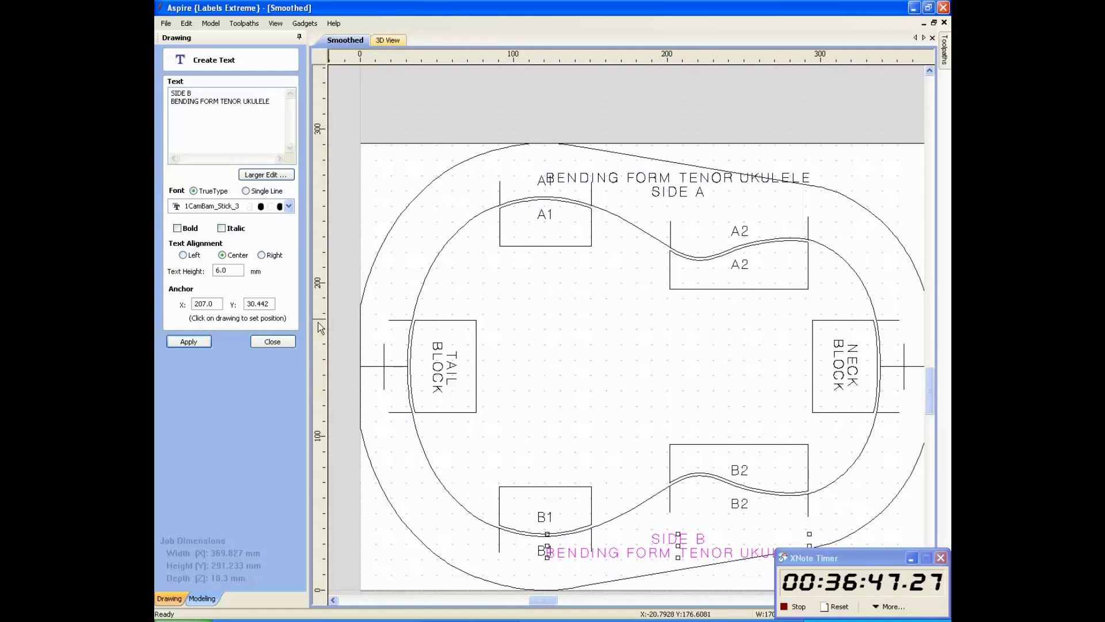
click(274, 341)
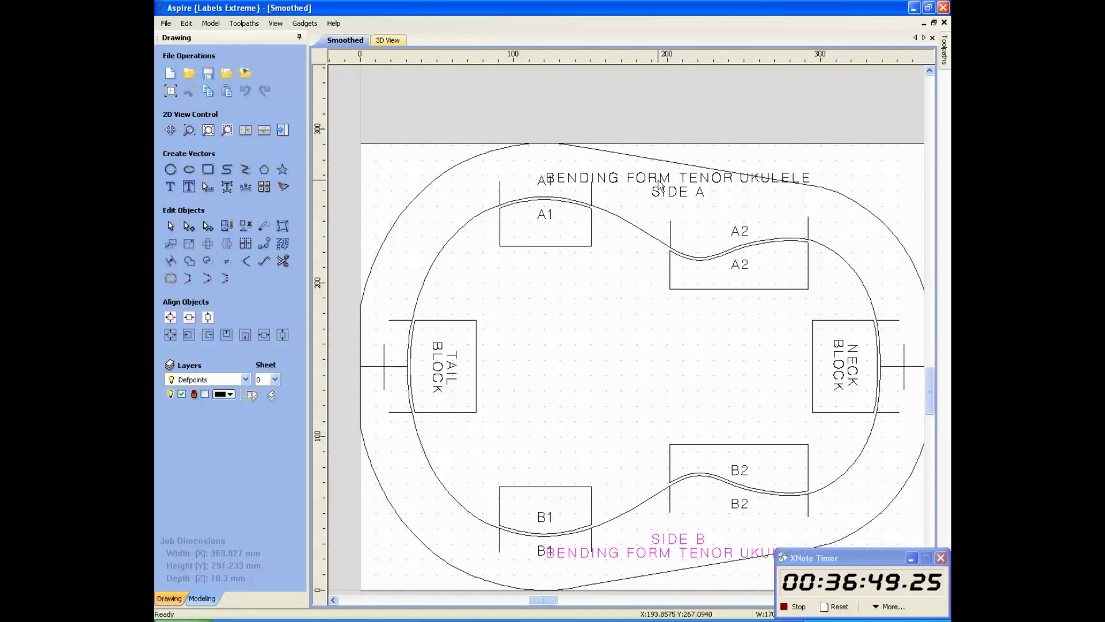
Rotate the SIDE A title clockwise freehand to follow the ring's upper sloping edge and shift it slightly towards the neck end.
click(208, 243)
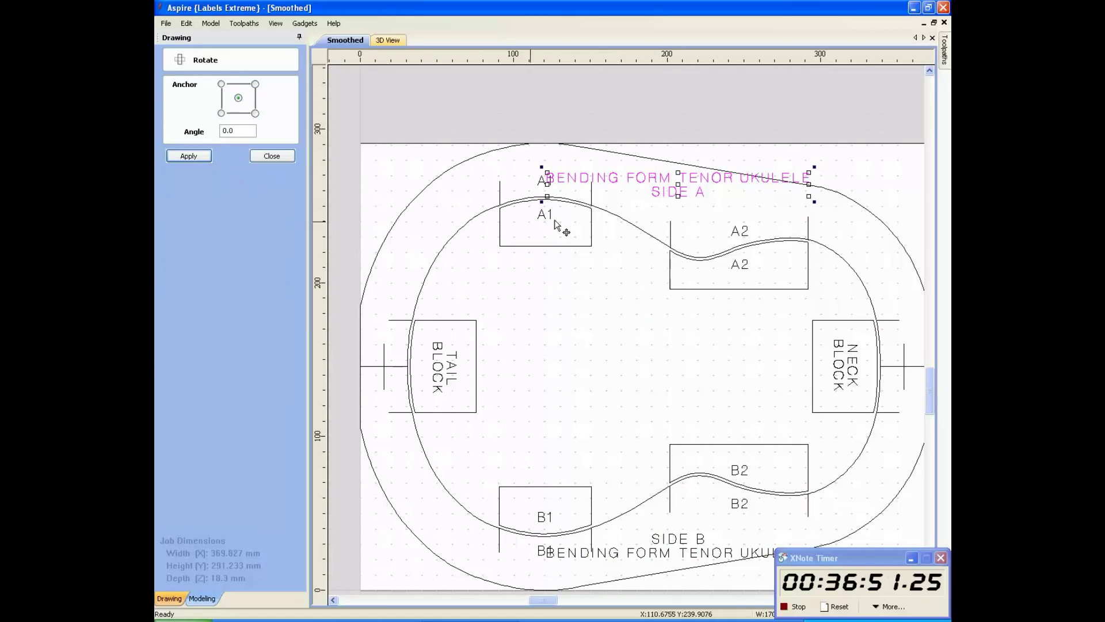
drag(813, 167, 815, 196)
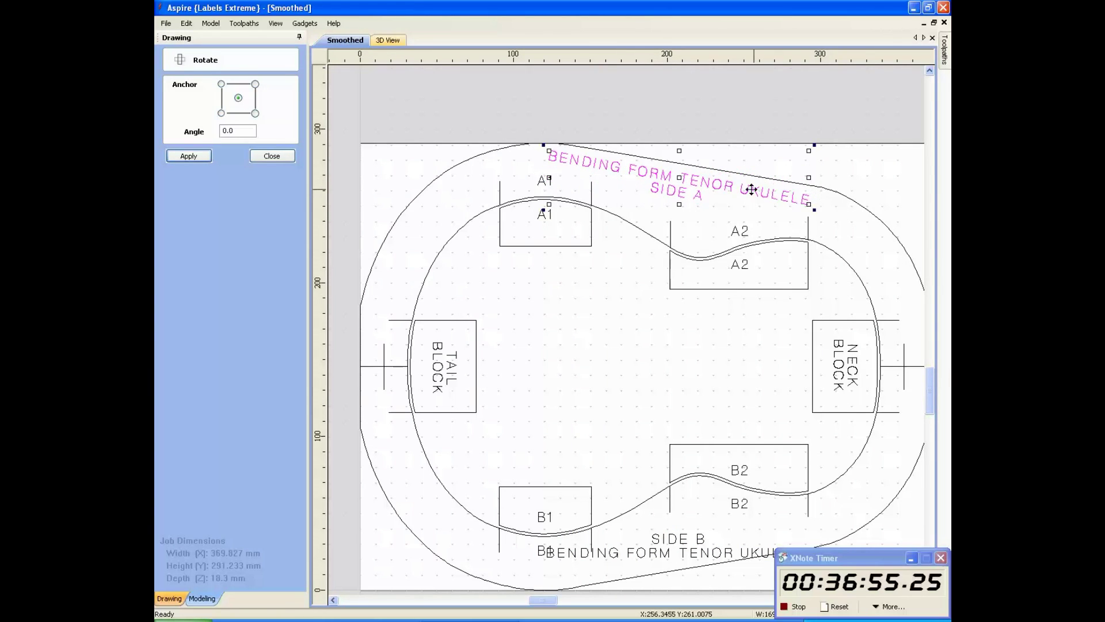
scroll(693, 185, up, 2)
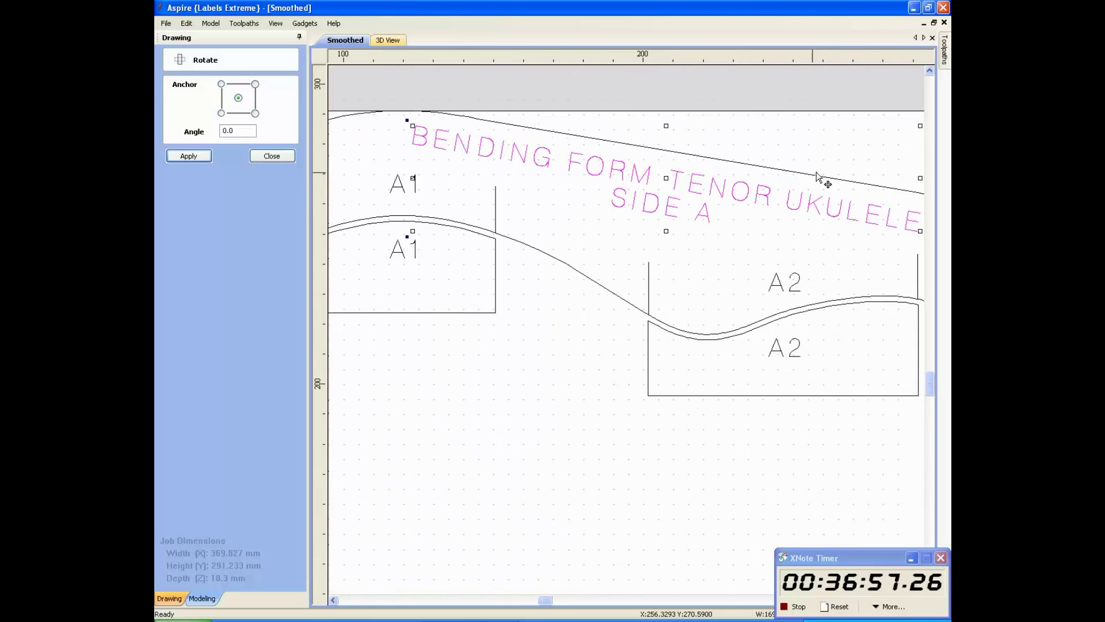
scroll(574, 179, down, 1)
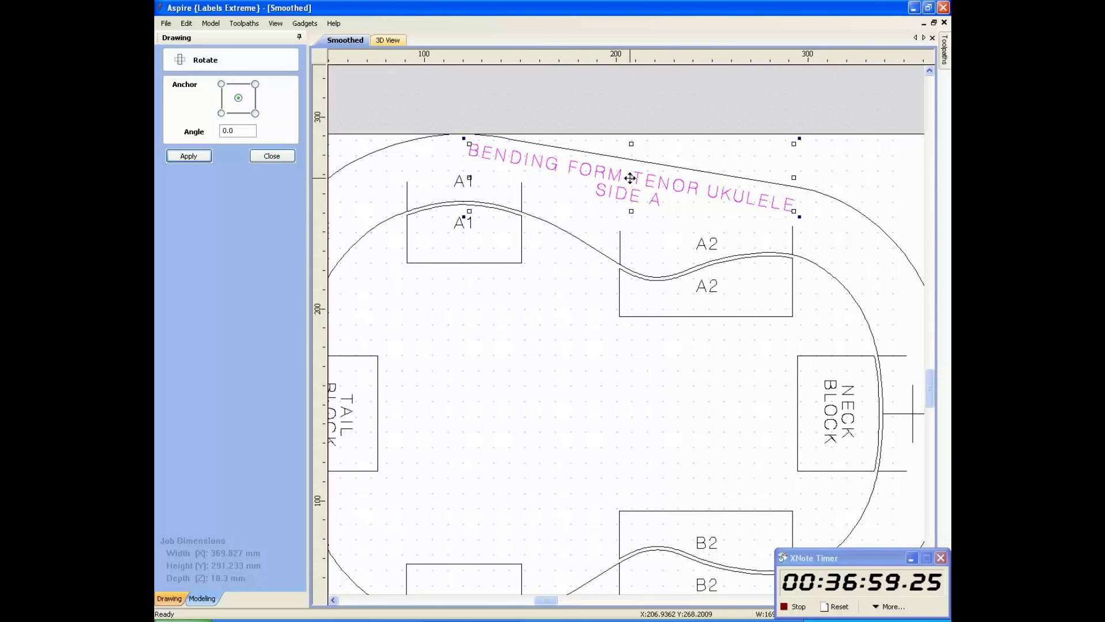
drag(642, 179, 643, 179)
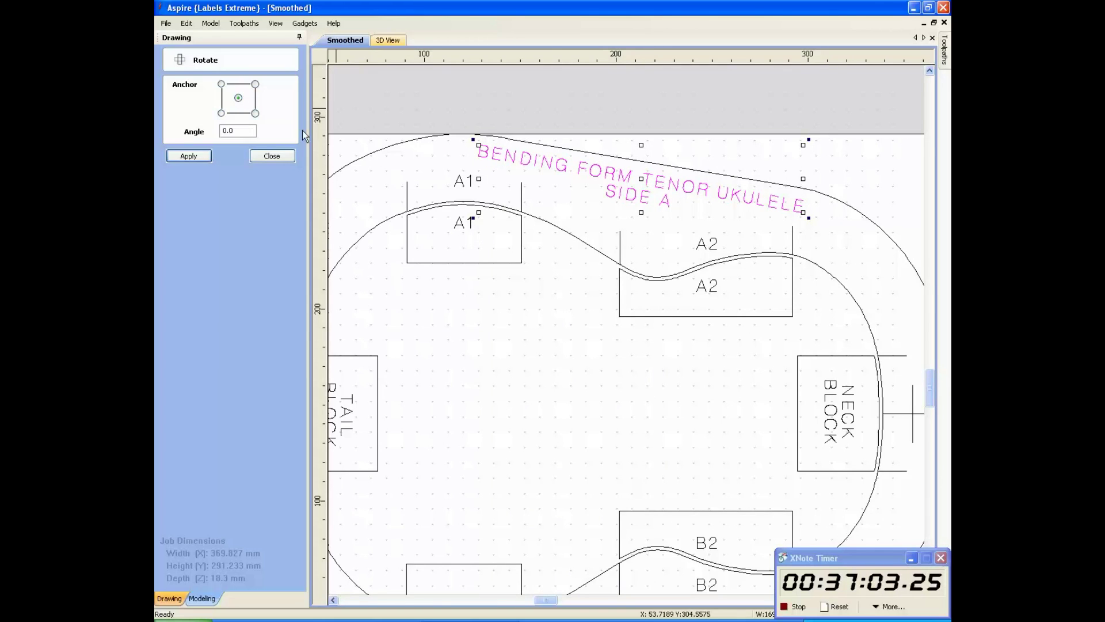
click(806, 137)
drag(807, 136, 808, 137)
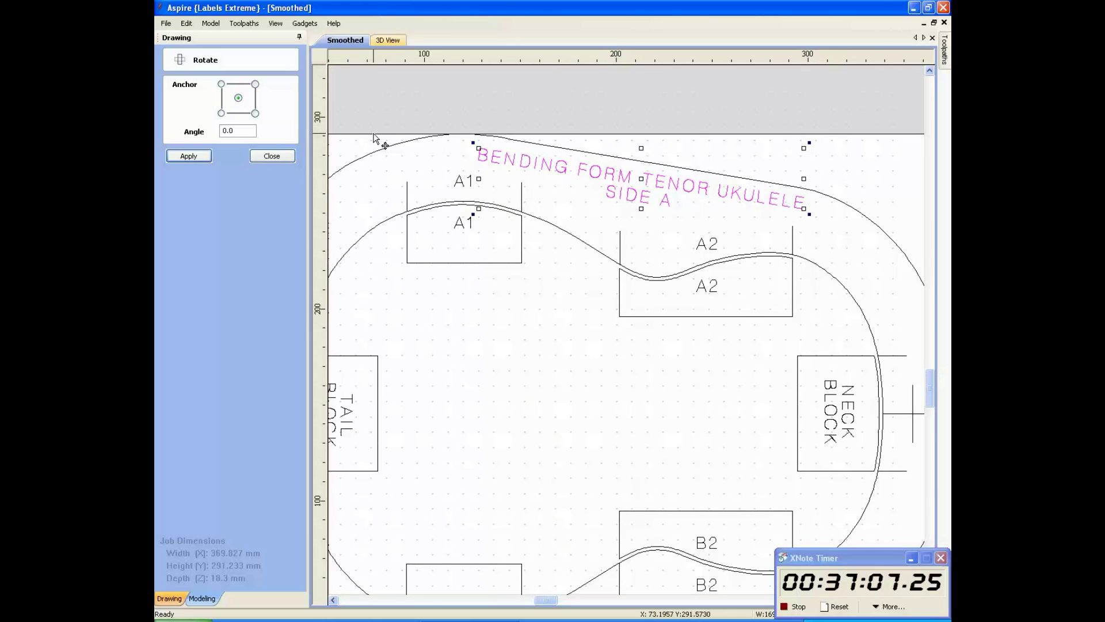
Try fine-tuning the SIDE A title's slope by rotating it about its centre in 0.1 degree increments.
click(238, 131)
double_click(238, 131)
text(-)
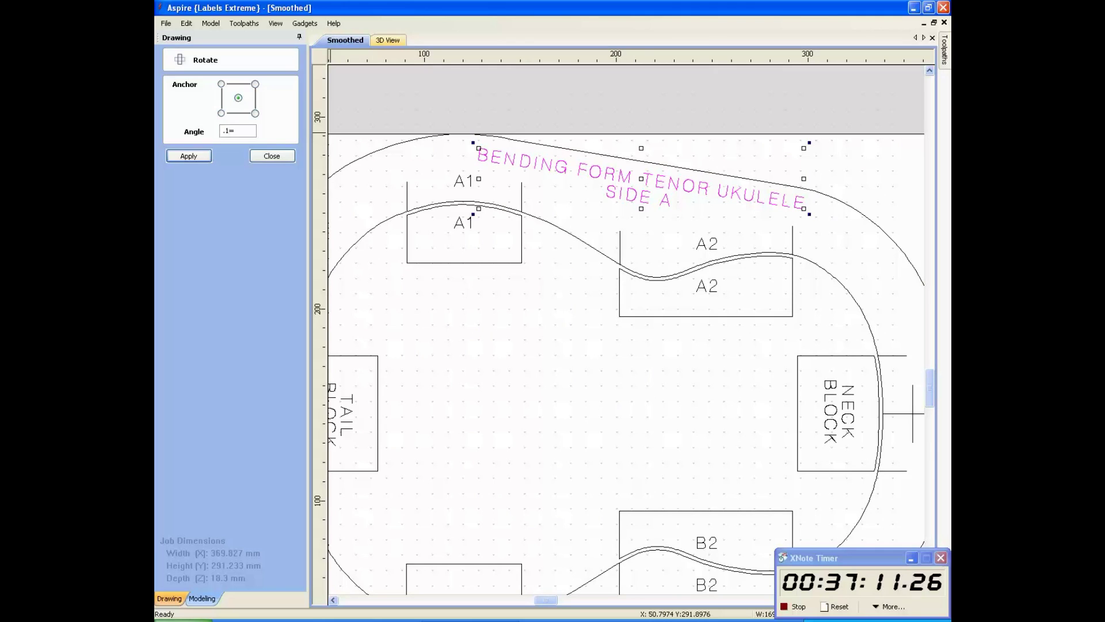
click(203, 153)
click(203, 154)
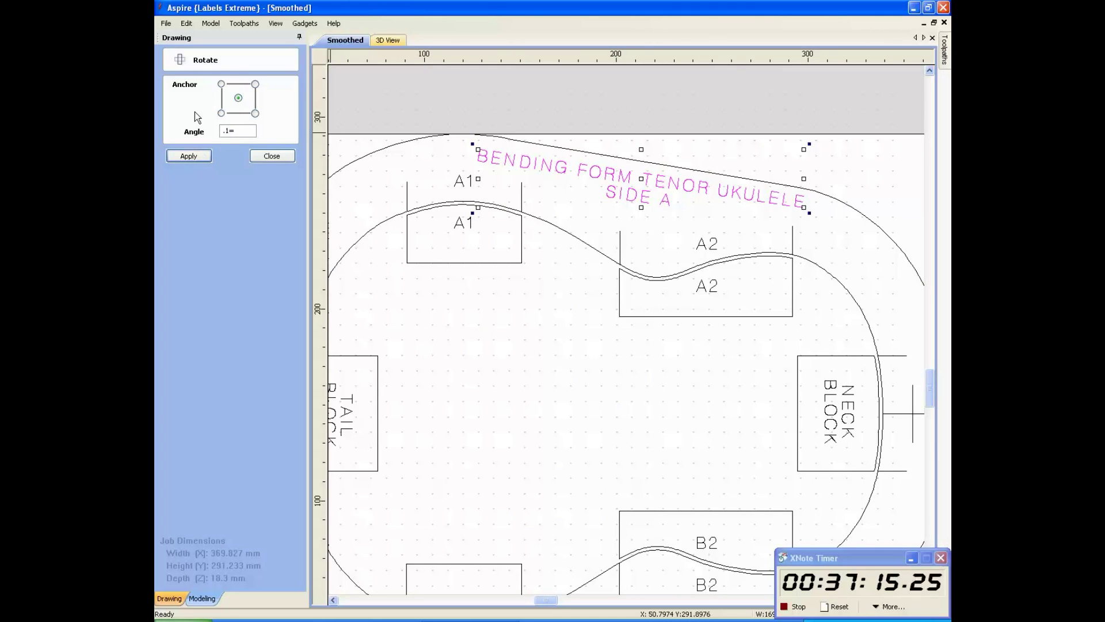
double_click(231, 130)
text(.1)
click(190, 156)
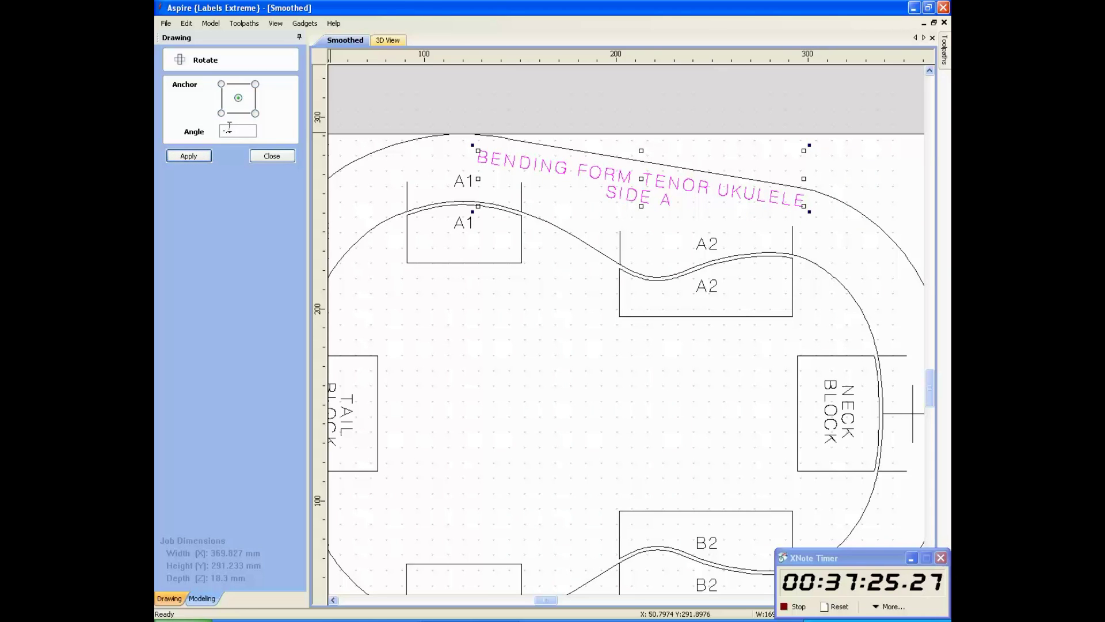
Rotate the SIDE A title about its centre in repeated -0.1 degree increments to run parallel with the upper sloping edge.
click(199, 155)
click(199, 155)
click(199, 154)
click(200, 154)
click(199, 155)
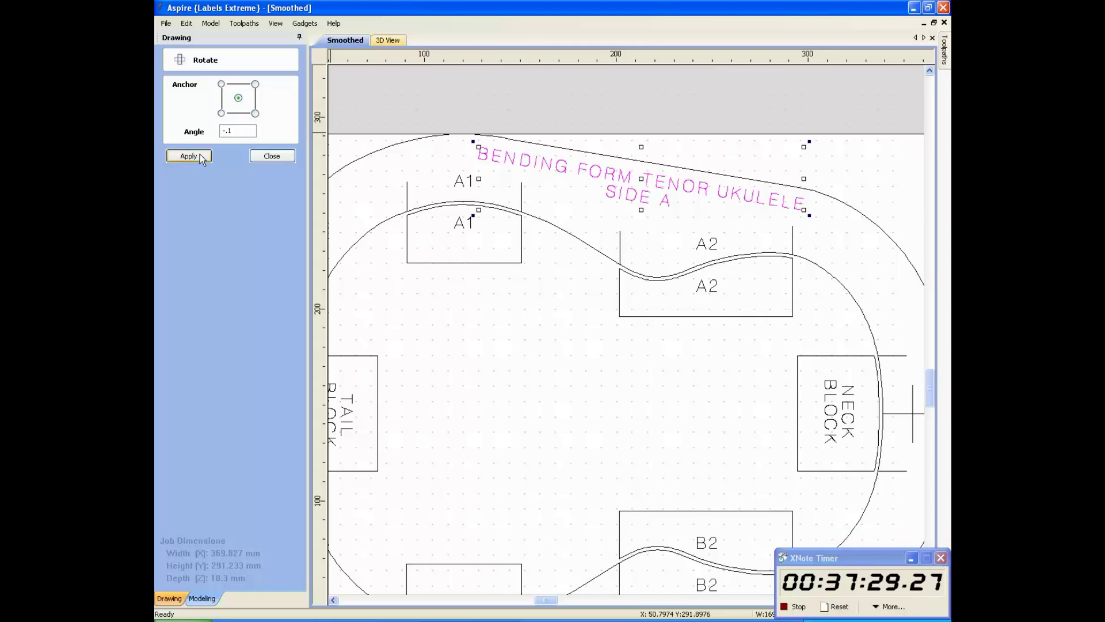
click(288, 156)
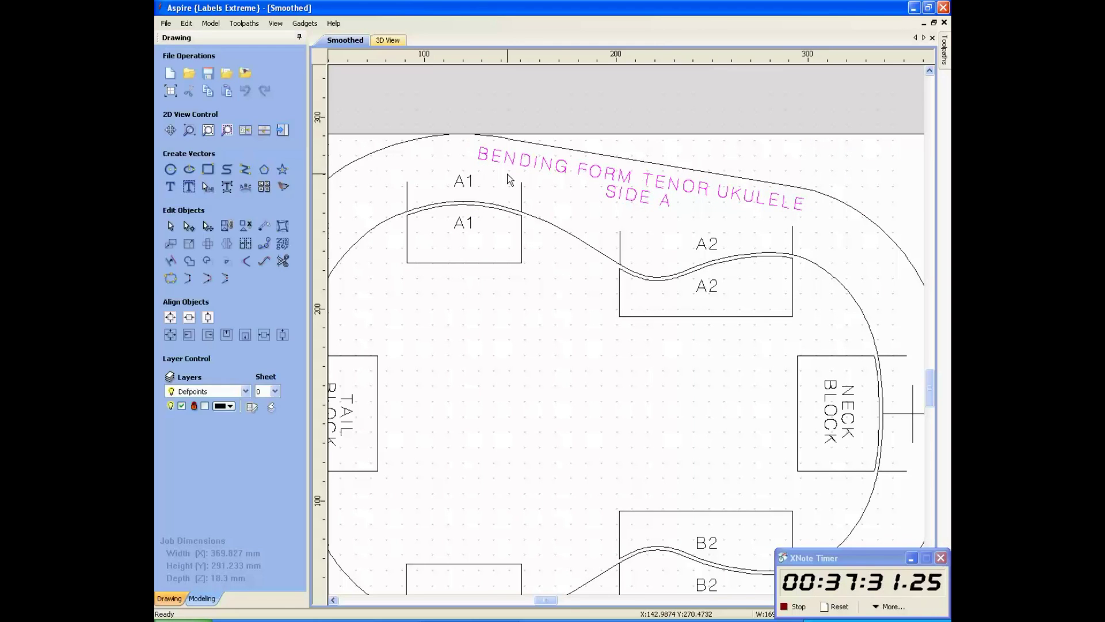
Rotate the SIDE B title counterclockwise freehand about its centre to follow the ring's lower sloping edge.
click(605, 171)
scroll(577, 148, down, 2)
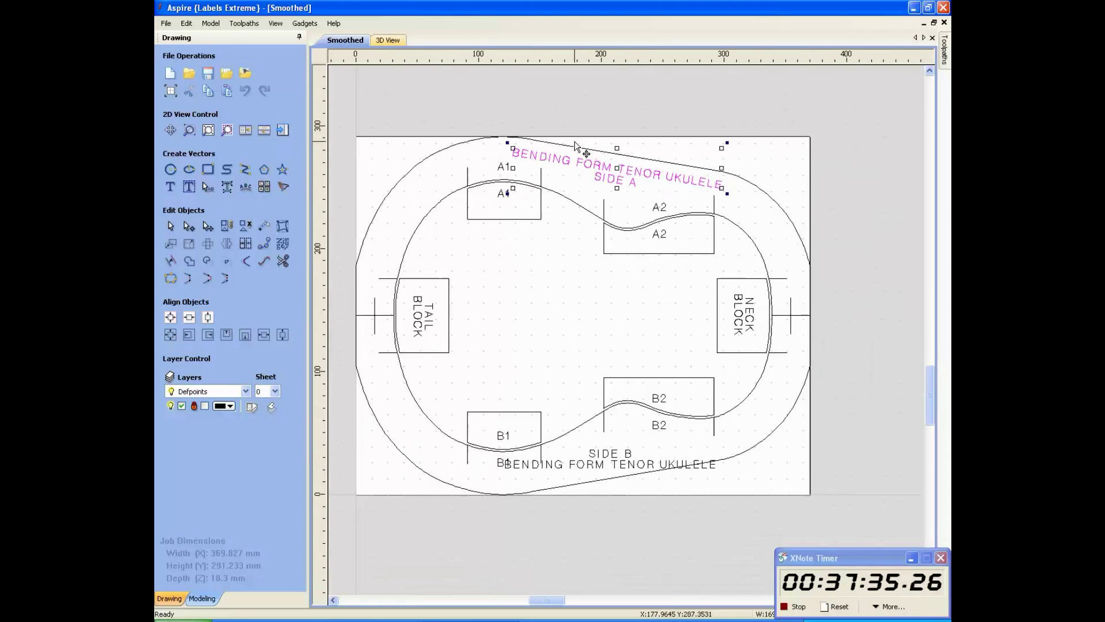
scroll(604, 530, up, 2)
click(607, 423)
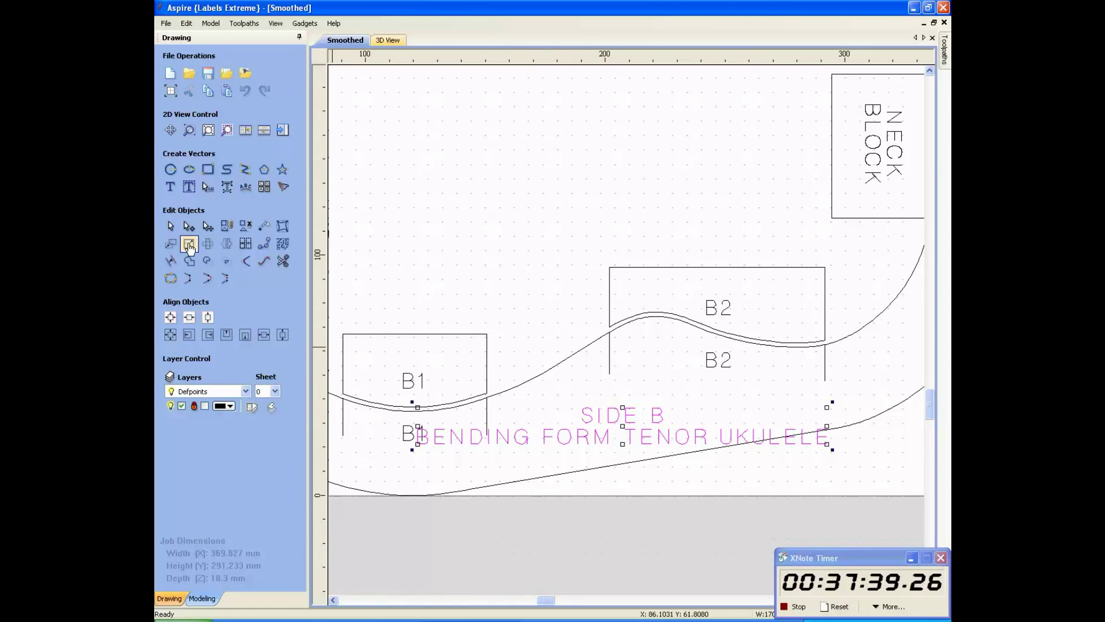
click(208, 244)
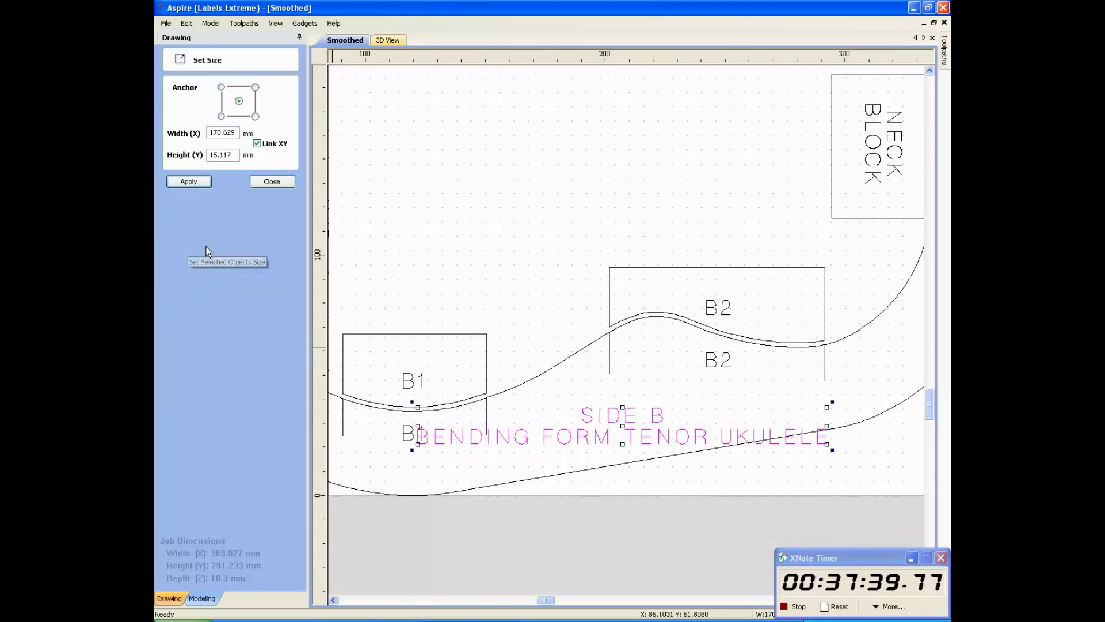
drag(834, 401, 827, 385)
click(826, 390)
click(825, 388)
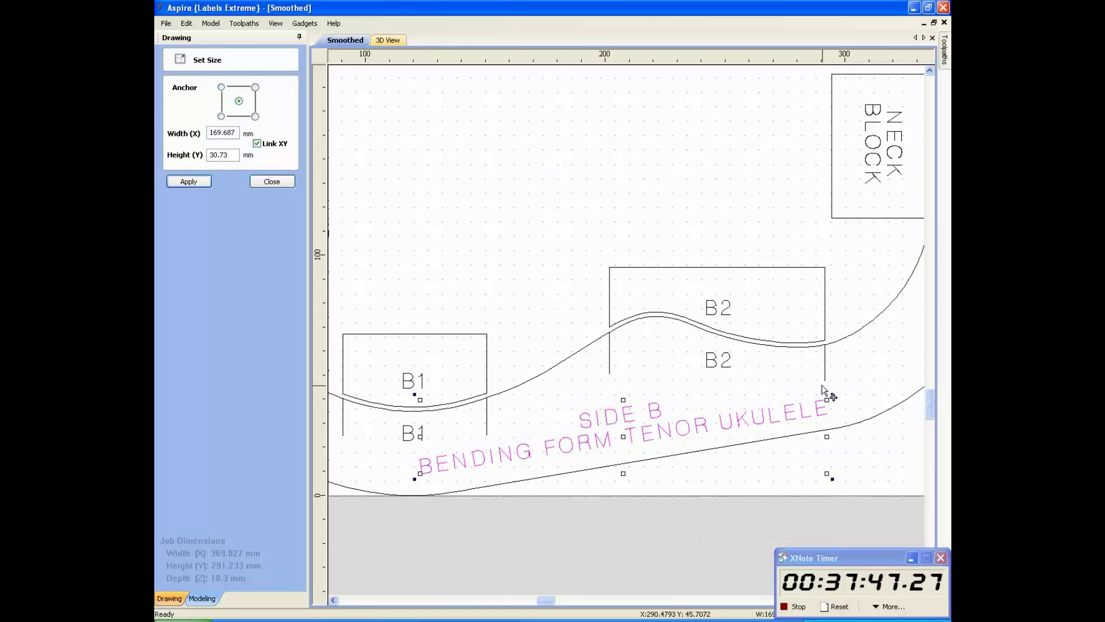
click(268, 182)
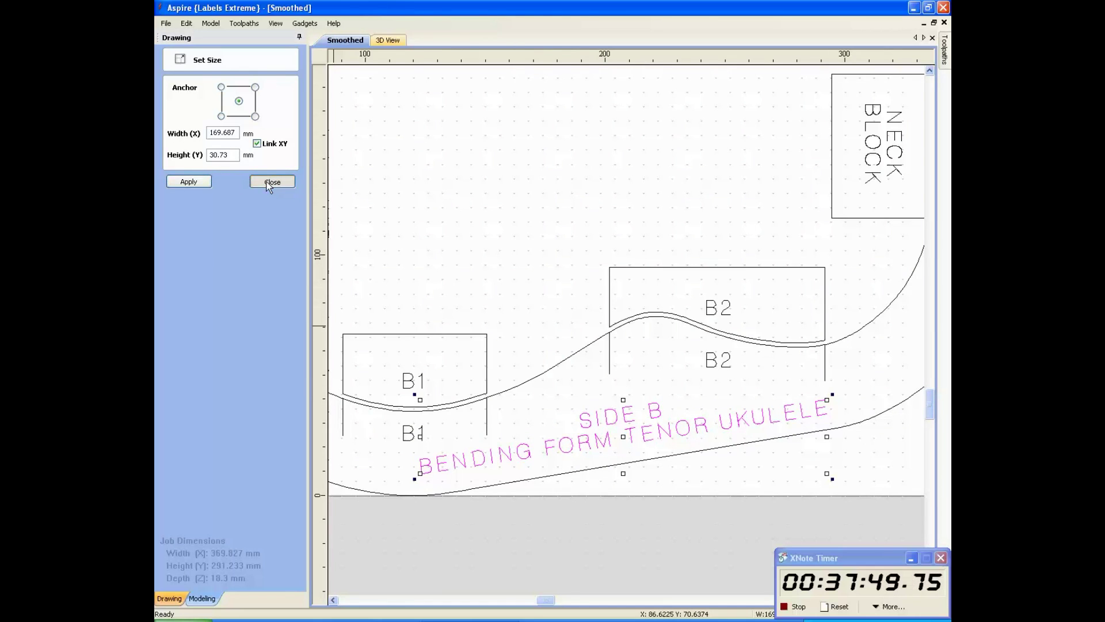
Nudge the rotated SIDE B title down by three increments towards the lower sloping edge.
click(585, 421)
key(Down)
key(Down)
key(Down)
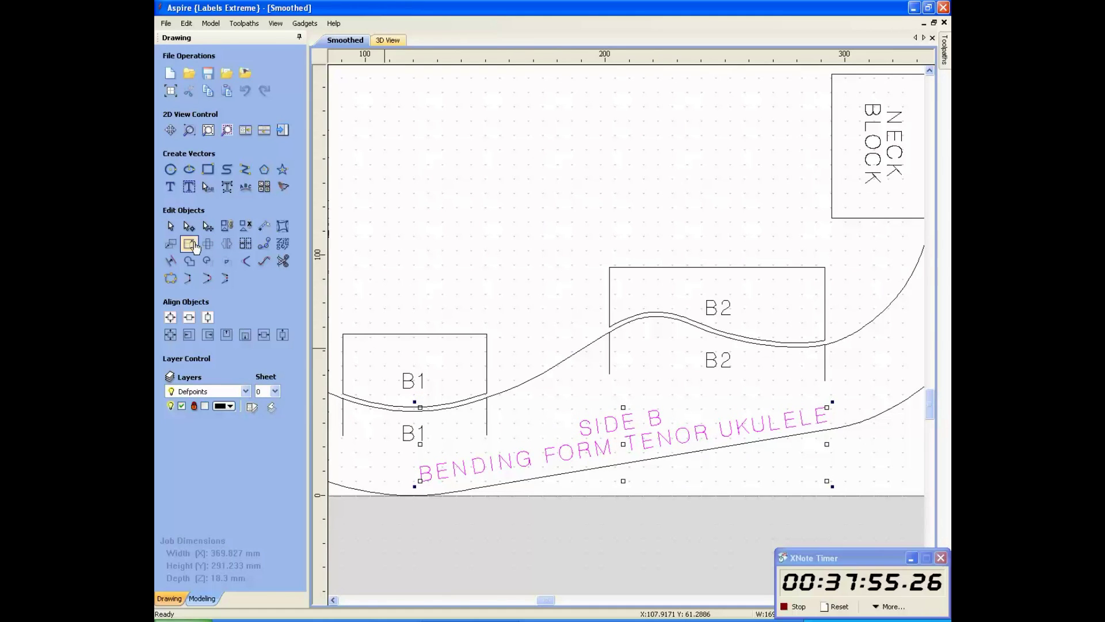
Fine-tune the SIDE B title's rotation about its centre, applying -0.1 degrees first and 0.1 degree increments to align it with the lower edge.
click(208, 244)
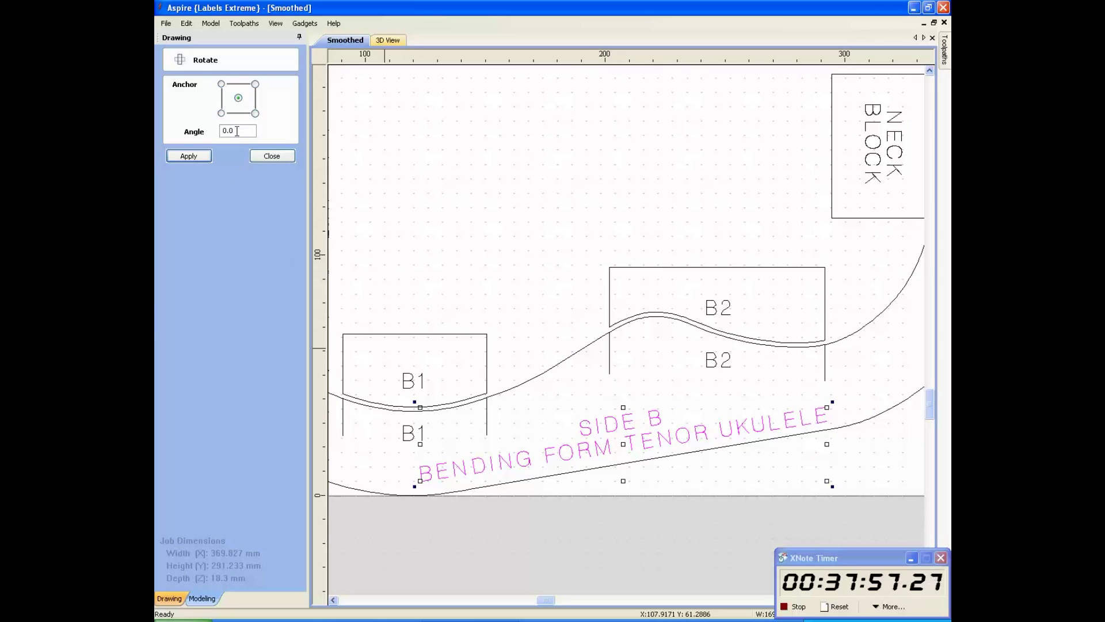
text(-.1)
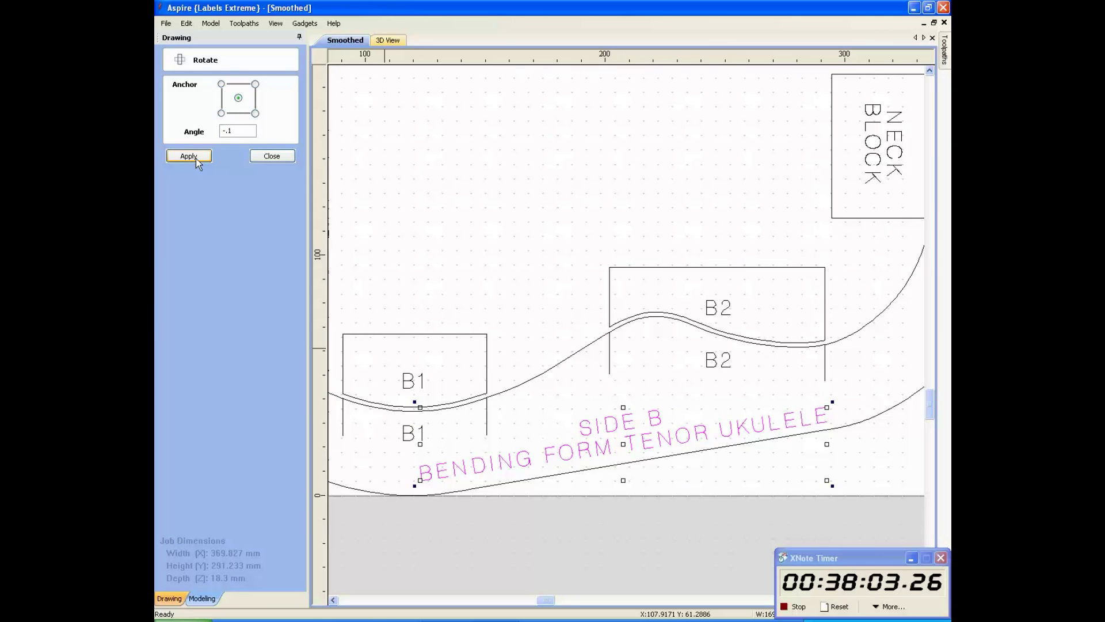
click(236, 131)
text(.)
click(199, 155)
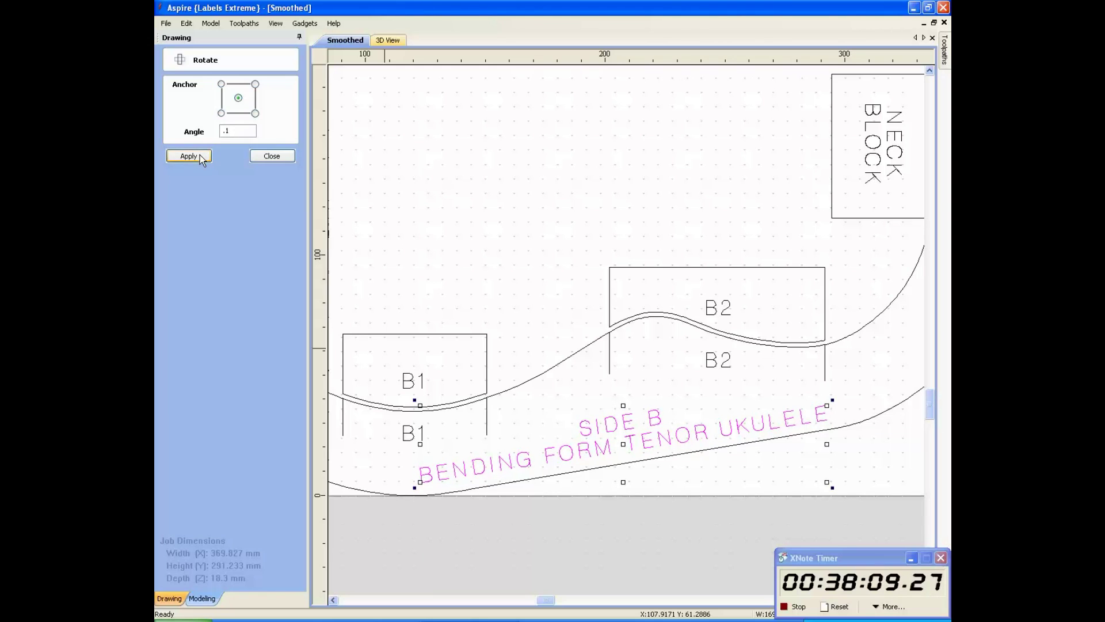
click(199, 155)
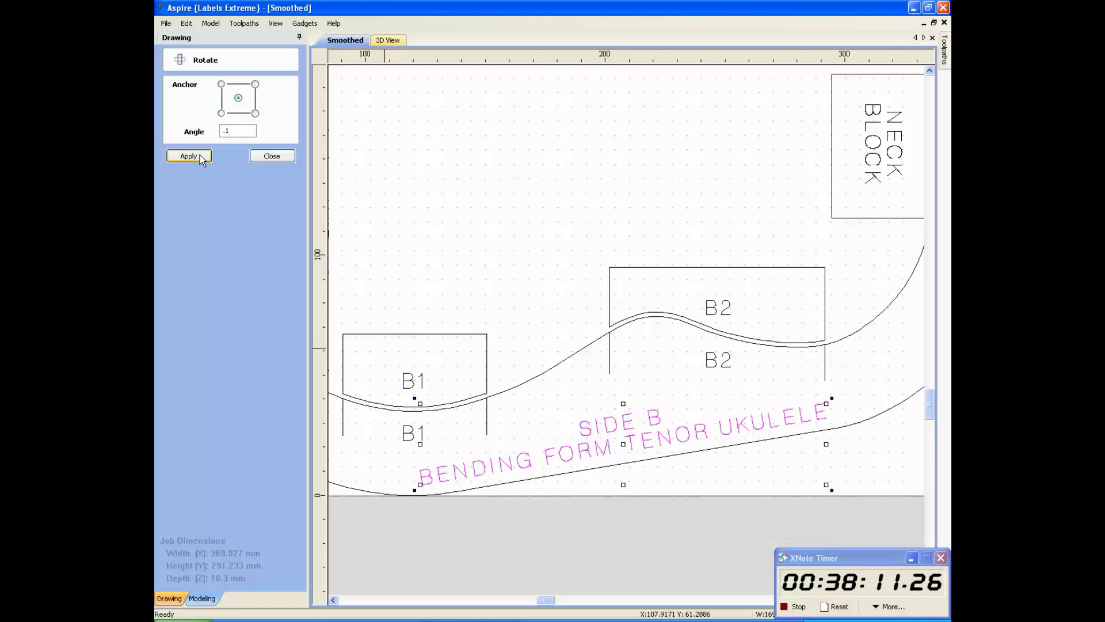
click(272, 156)
Move the SIDE B title slightly up, away from the ring's lower sloping edge, and deselect it.
click(626, 432)
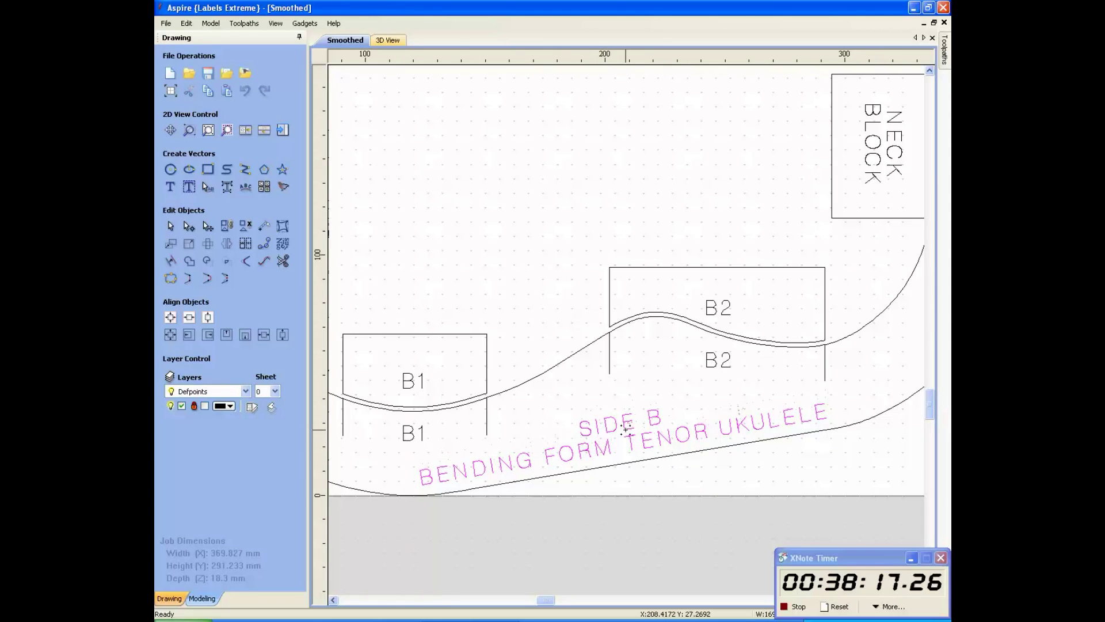
drag(626, 429, 627, 411)
scroll(634, 368, down, 3)
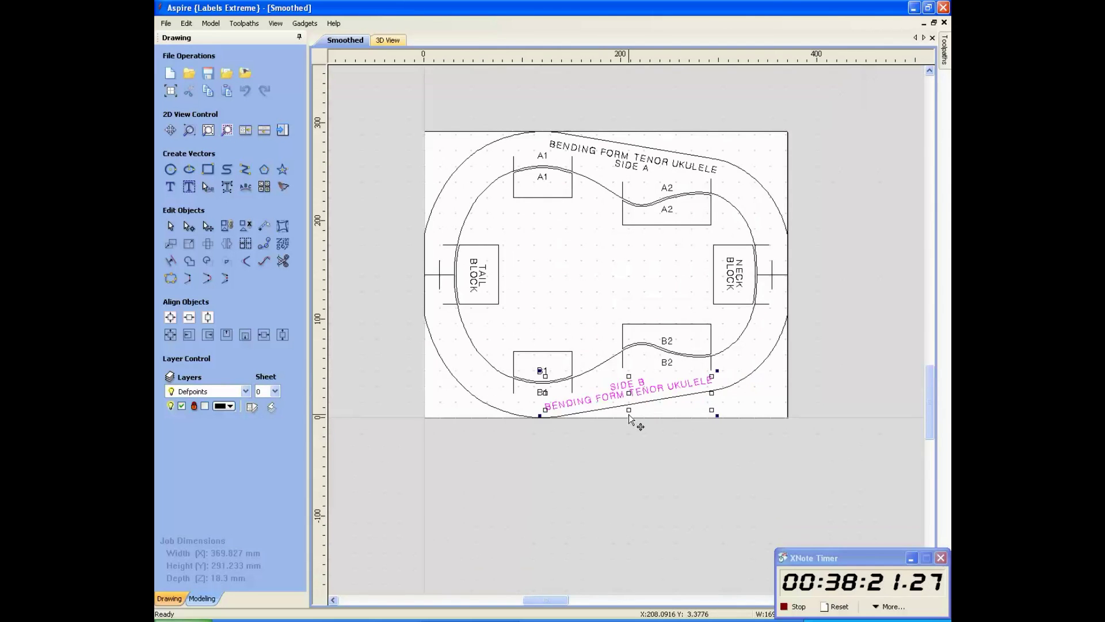
drag(630, 393, 630, 391)
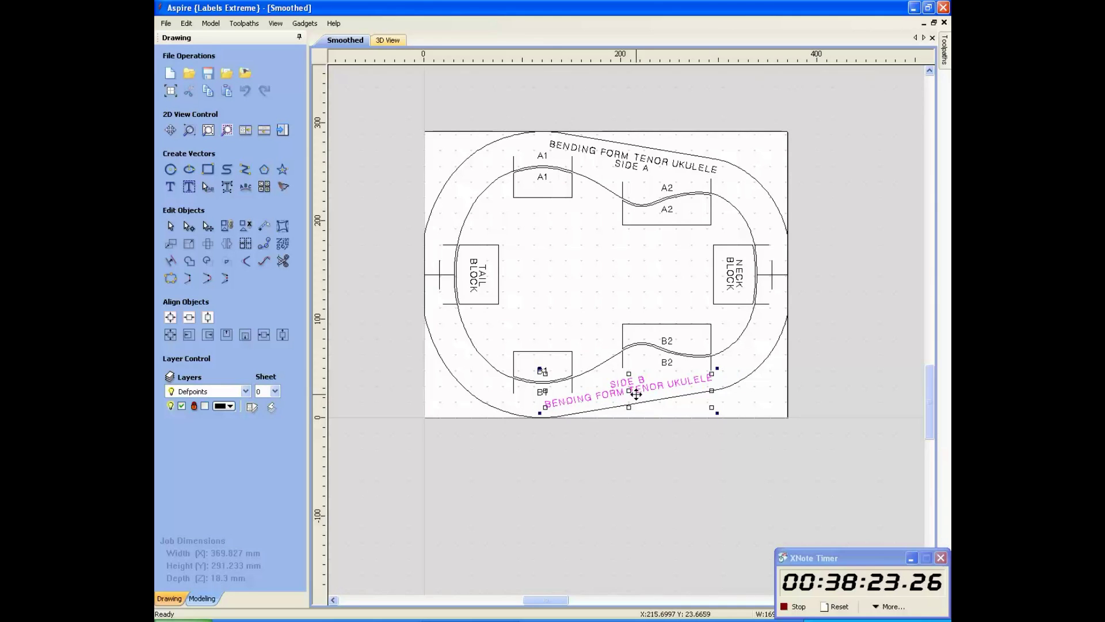
scroll(634, 391, up, 1)
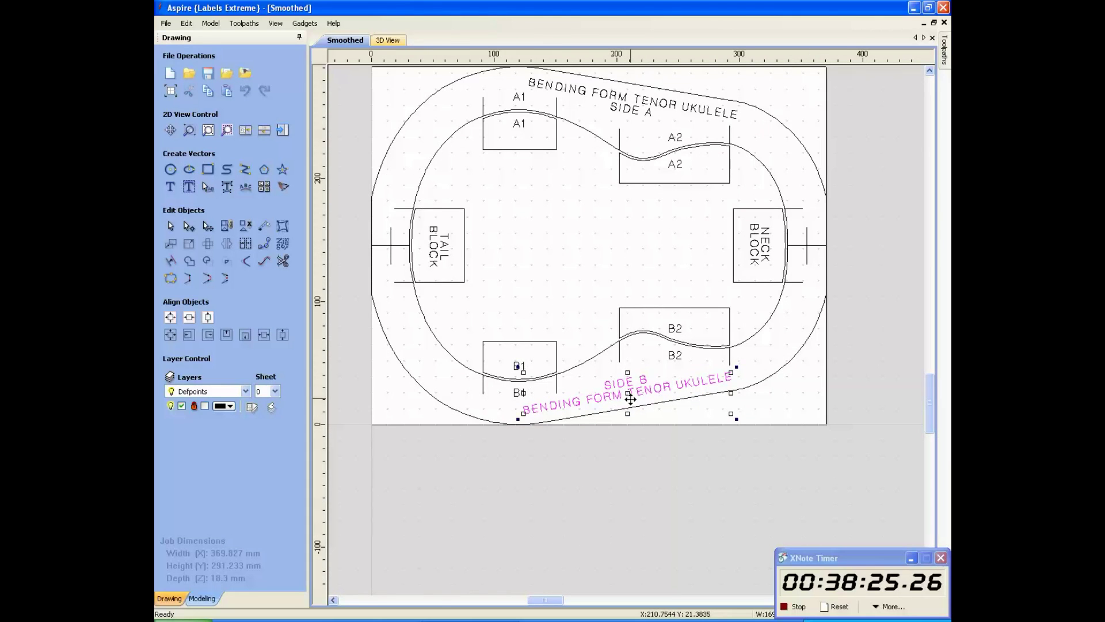
click(639, 453)
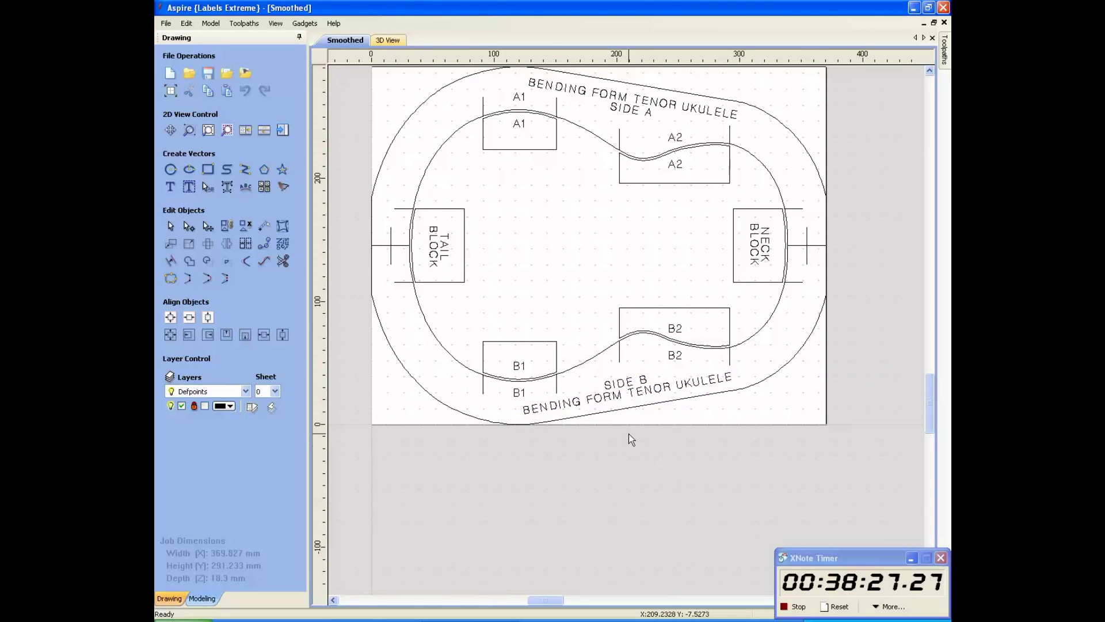
Create the centred 6 mm text LABELS EXTREME with 2013 beneath it, anchored at about X 42, Y 222.
click(178, 189)
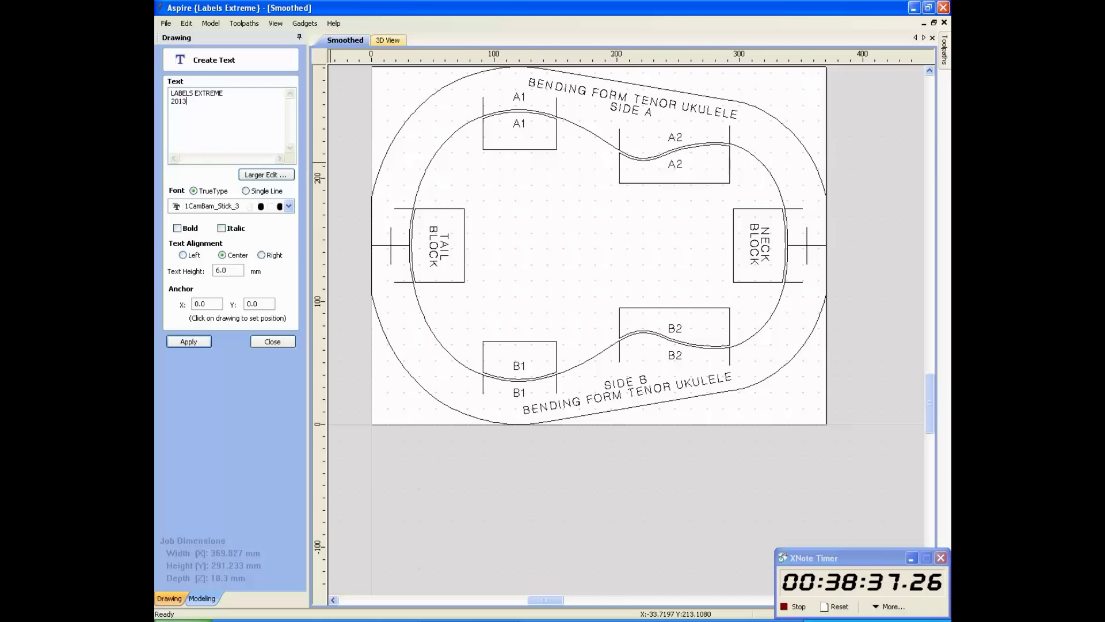
click(199, 343)
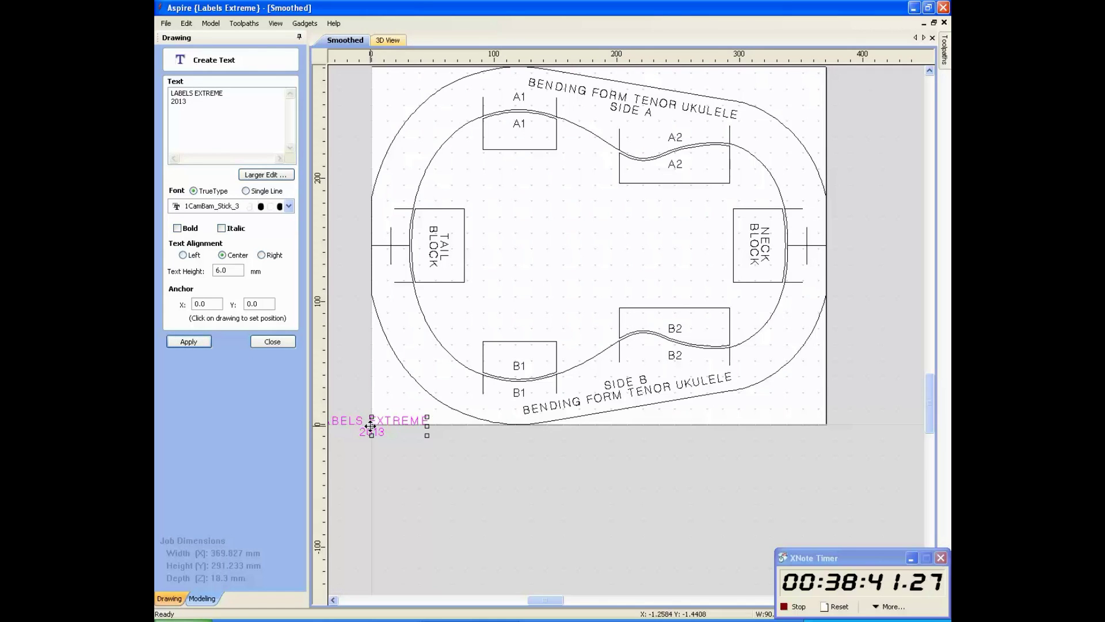
click(424, 153)
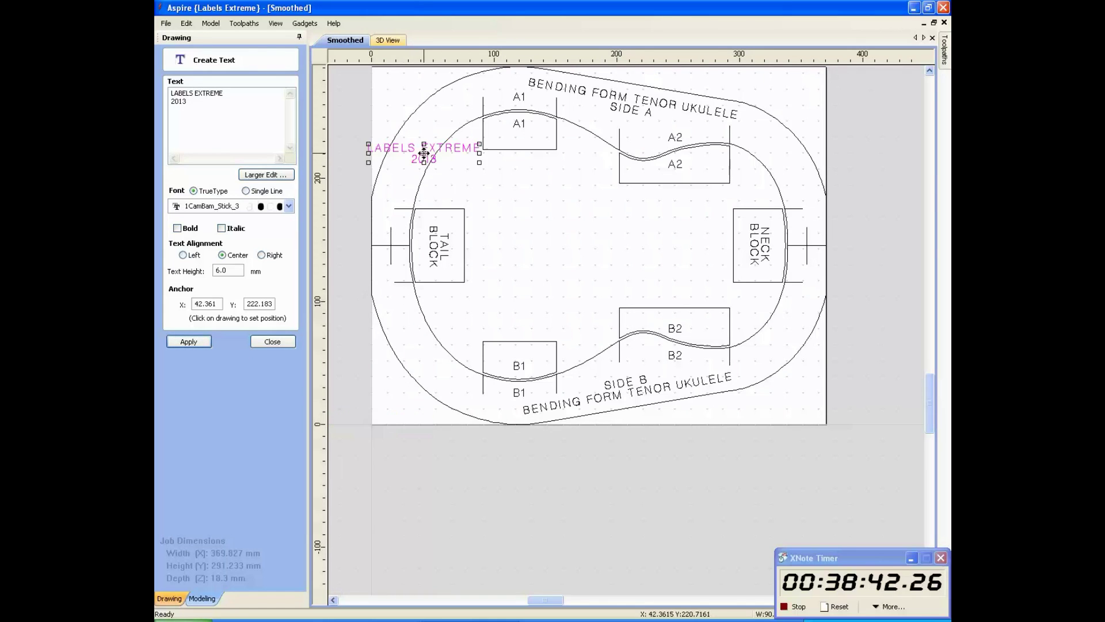
click(271, 341)
Rotate the LABELS EXTREME 2013 text counterclockwise to follow the ring's curve above the tail block and nudge it left between the outlines.
click(209, 247)
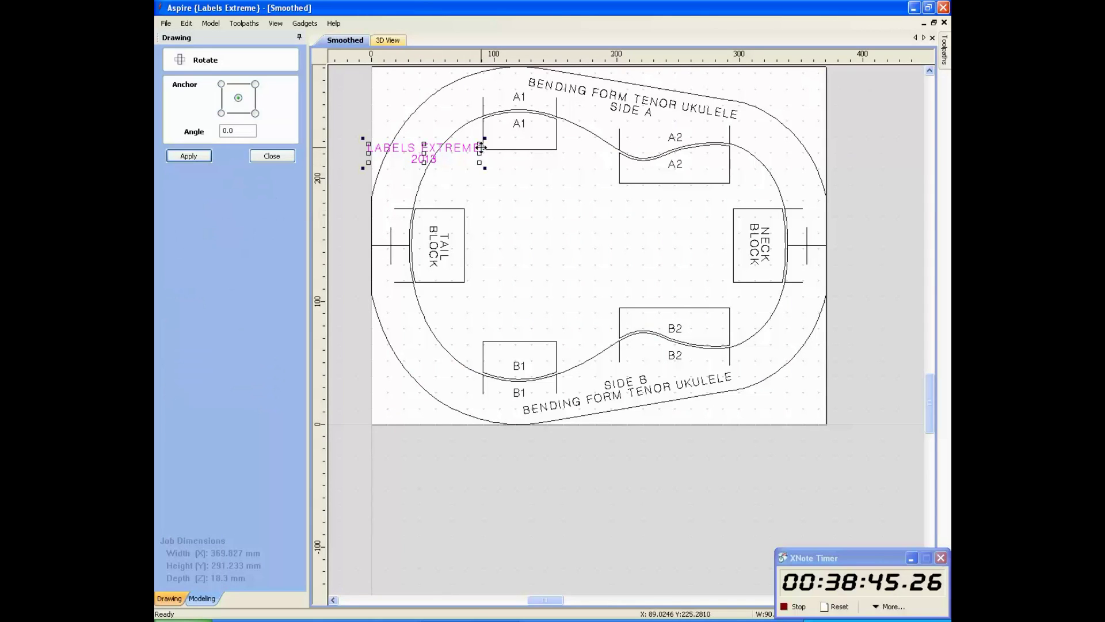
drag(484, 138, 442, 91)
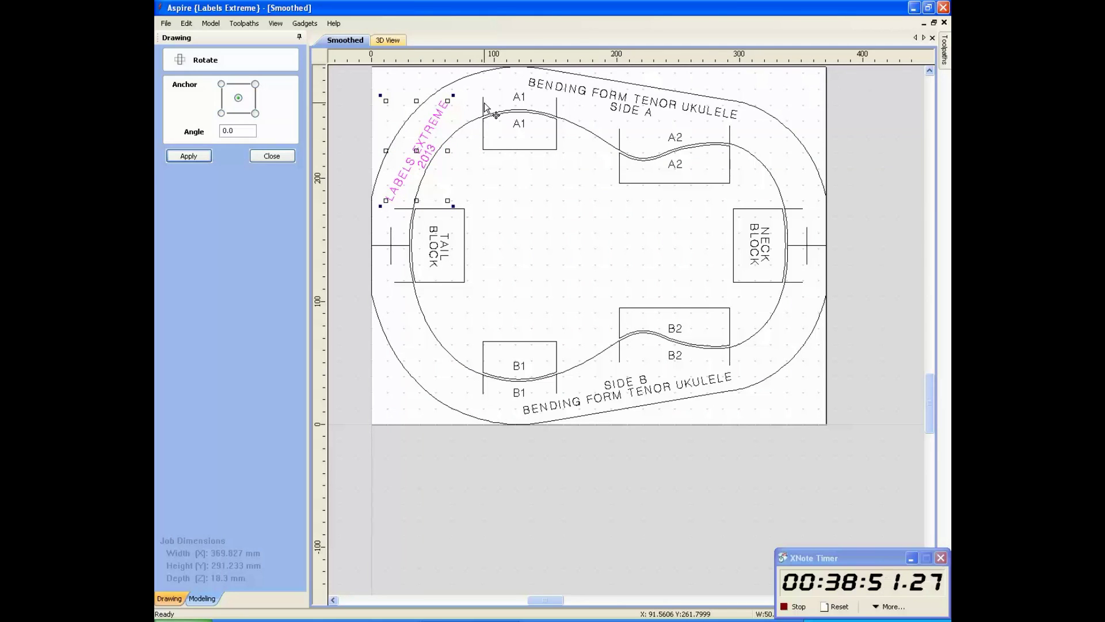
key(Left)
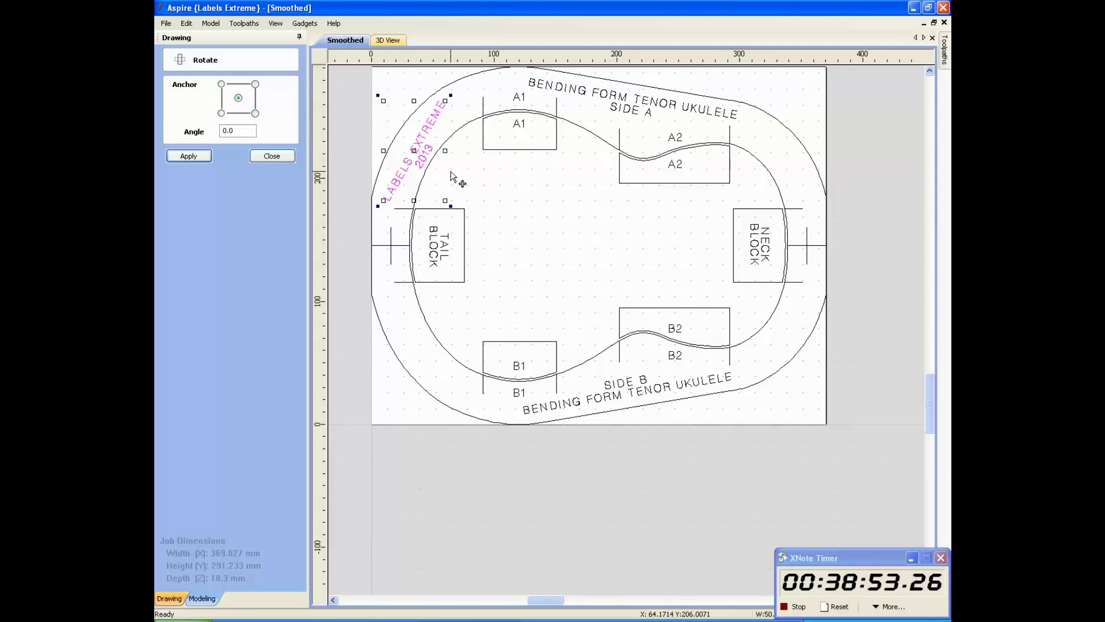
Fine-tune the LABELS EXTREME 2013 text's rotation about its centre by applying -0.1 degrees four times.
scroll(367, 148, up, 2)
scroll(390, 140, down, 1)
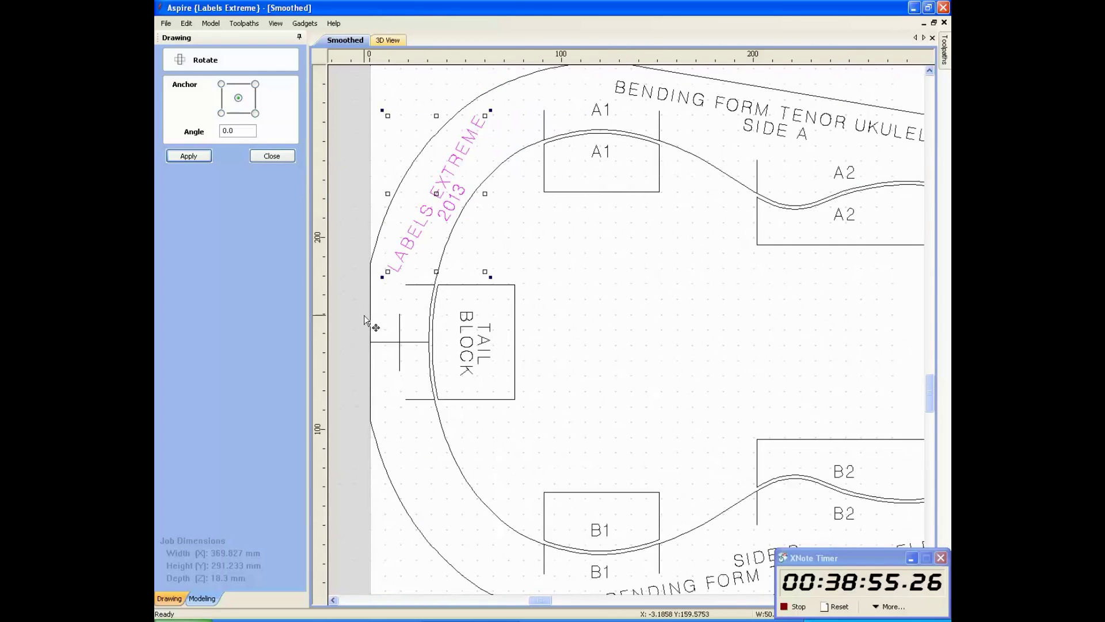
scroll(390, 141, up, 1)
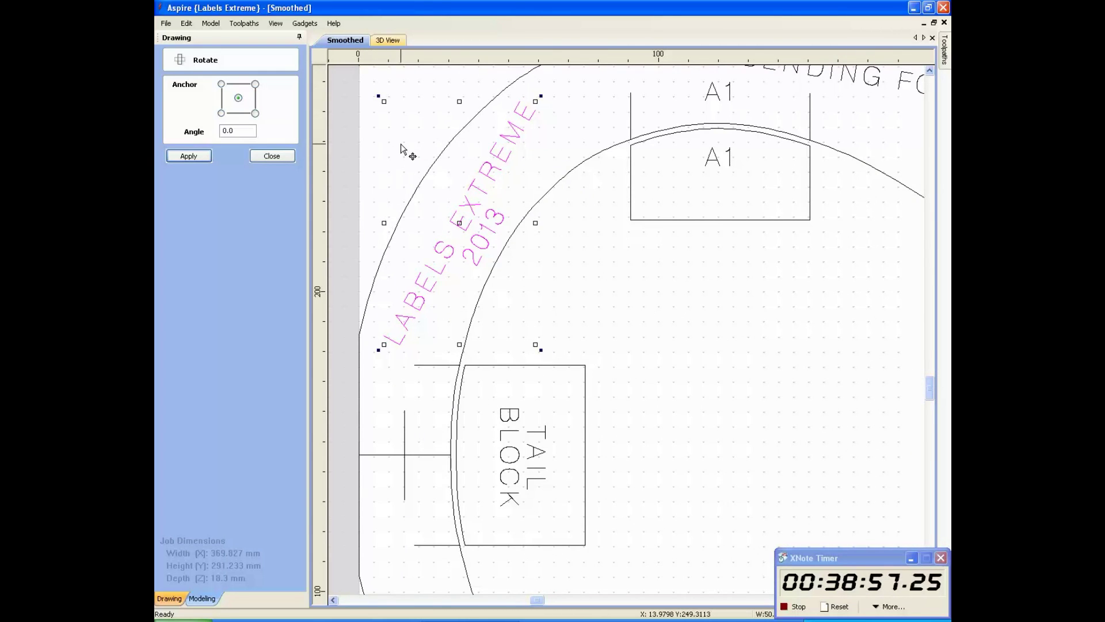
double_click(237, 132)
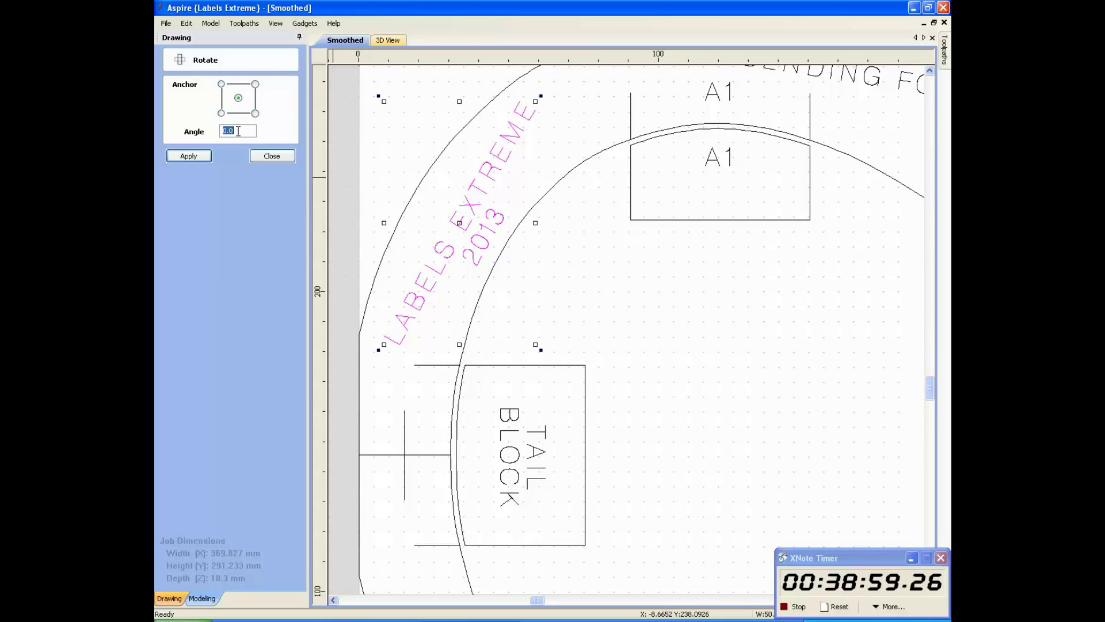
text(-.1)
click(188, 156)
click(188, 155)
click(189, 156)
click(188, 156)
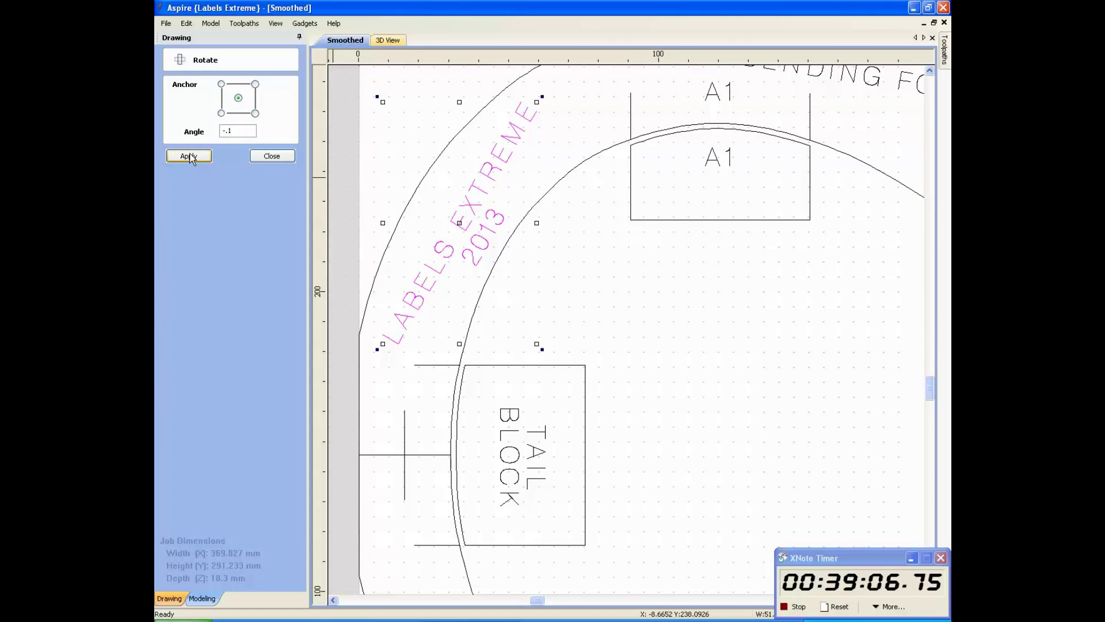
click(271, 156)
scroll(392, 153, down, 3)
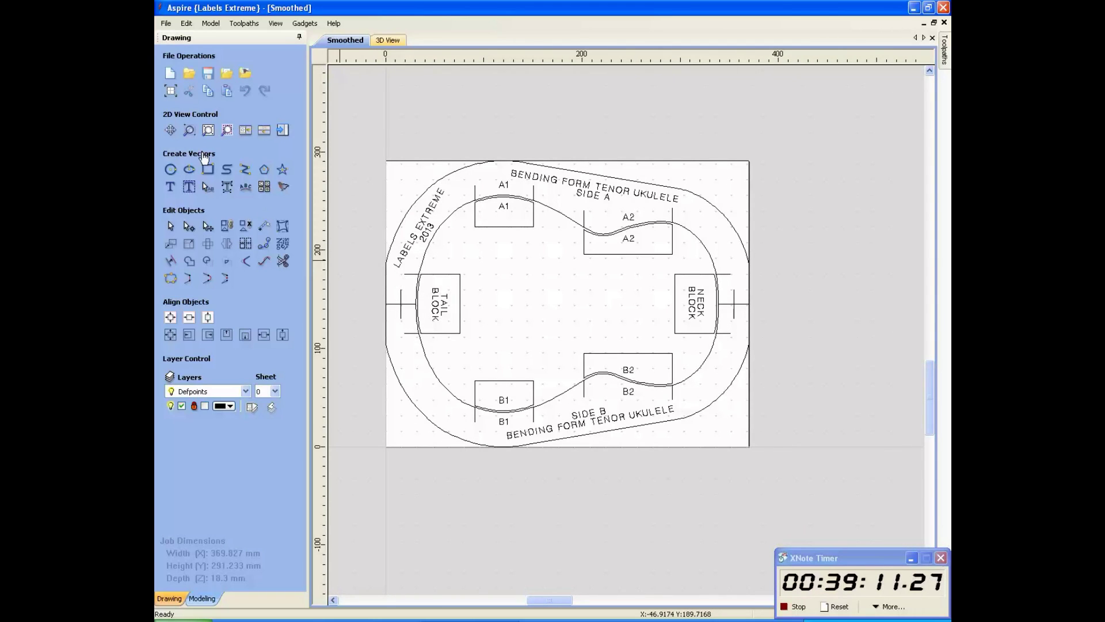
Save the drawing in the Temp Uke folder as the Aspire file Tenor Final.
click(166, 24)
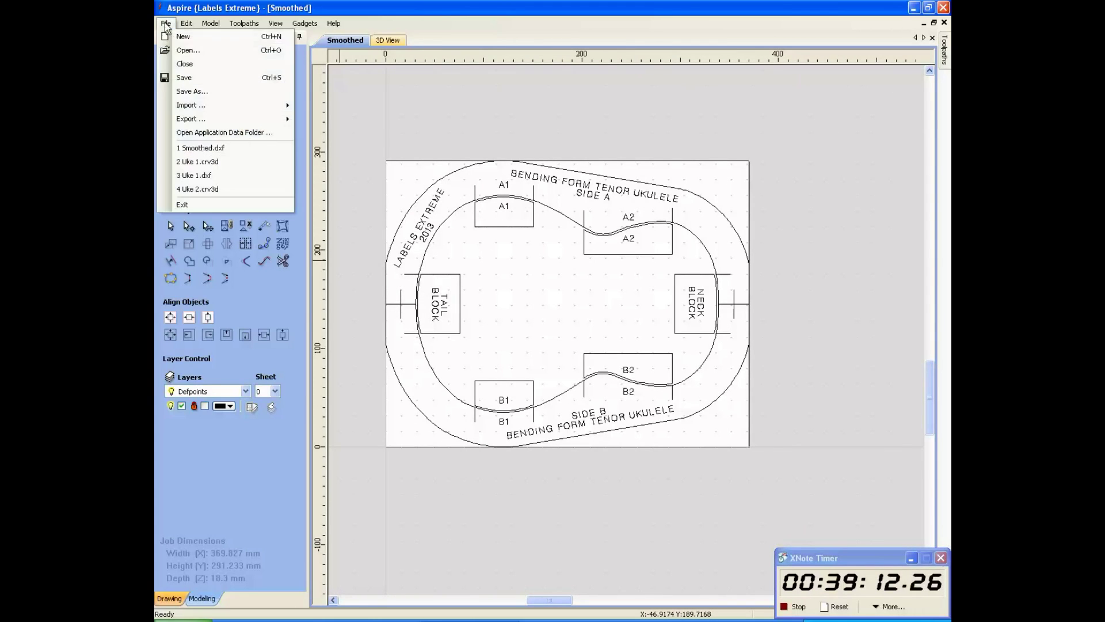
click(213, 77)
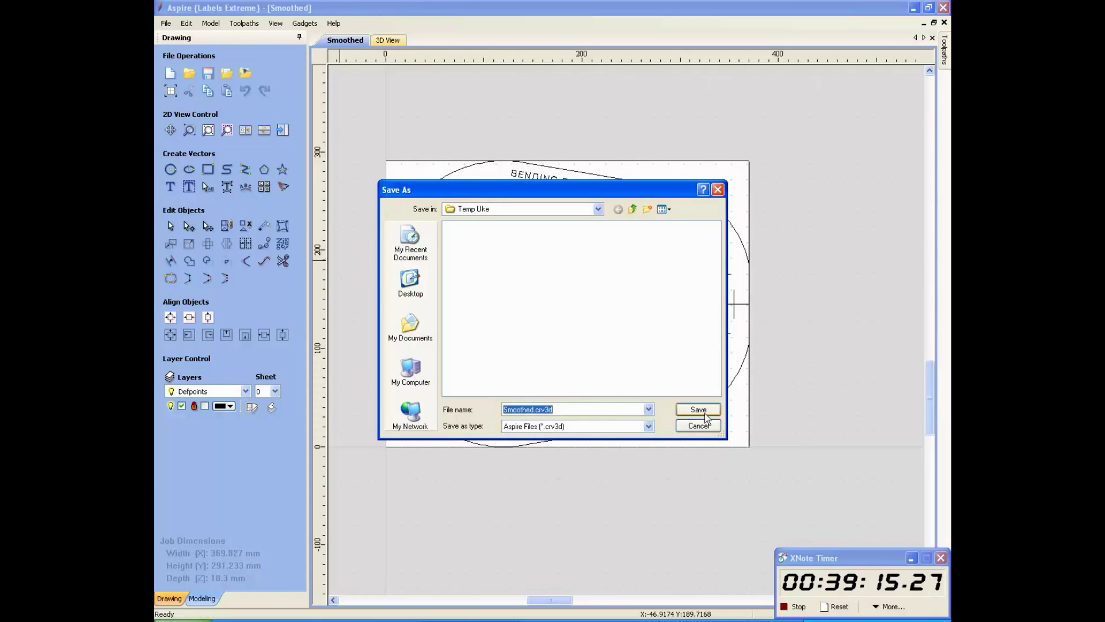
text(t)
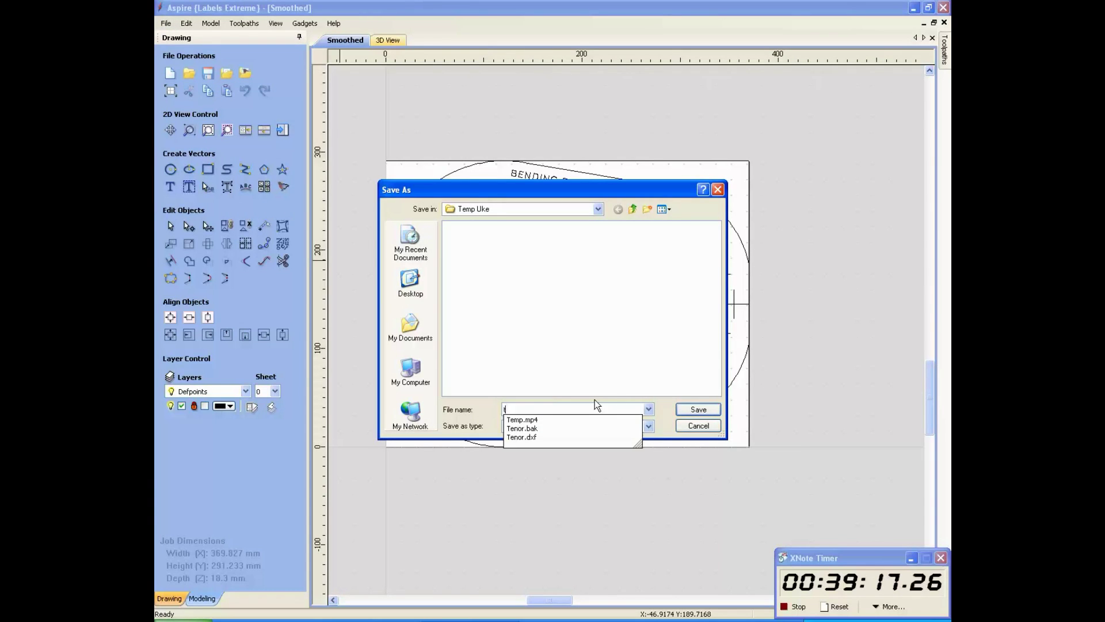
text(ENOR fINAL)
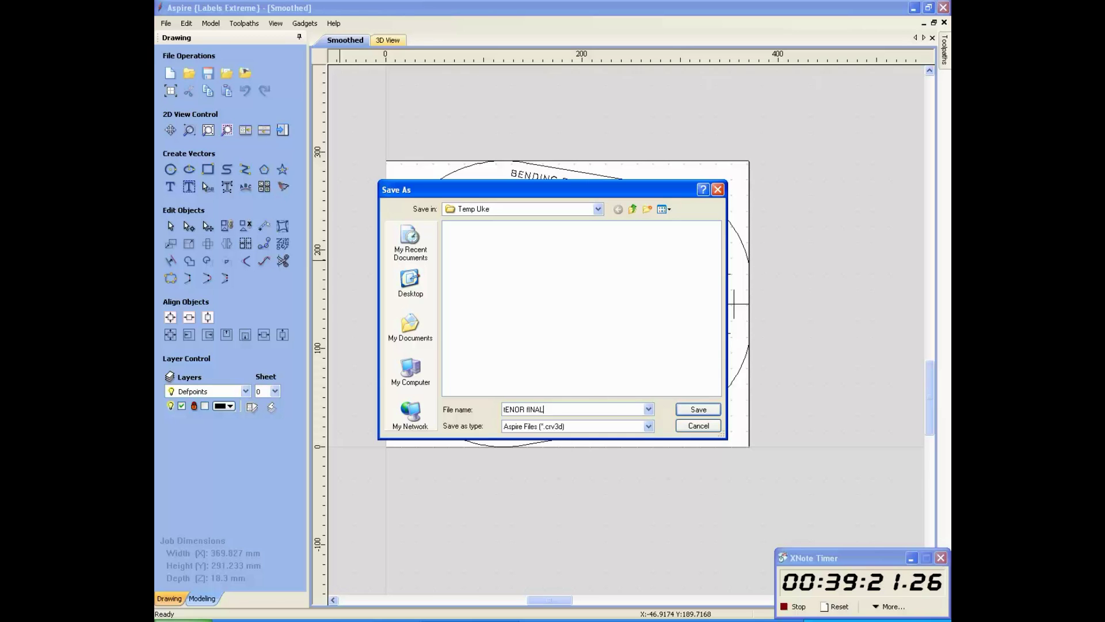
key(BackSpace)
key(BackSpace)
key(BackSpace)
key(BackSpace)
key(BackSpace)
key(BackSpace)
key(BackSpace)
key(BackSpace)
key(BackSpace)
key(BackSpace)
key(BackSpace)
text(Tenor Fina)
click(700, 409)
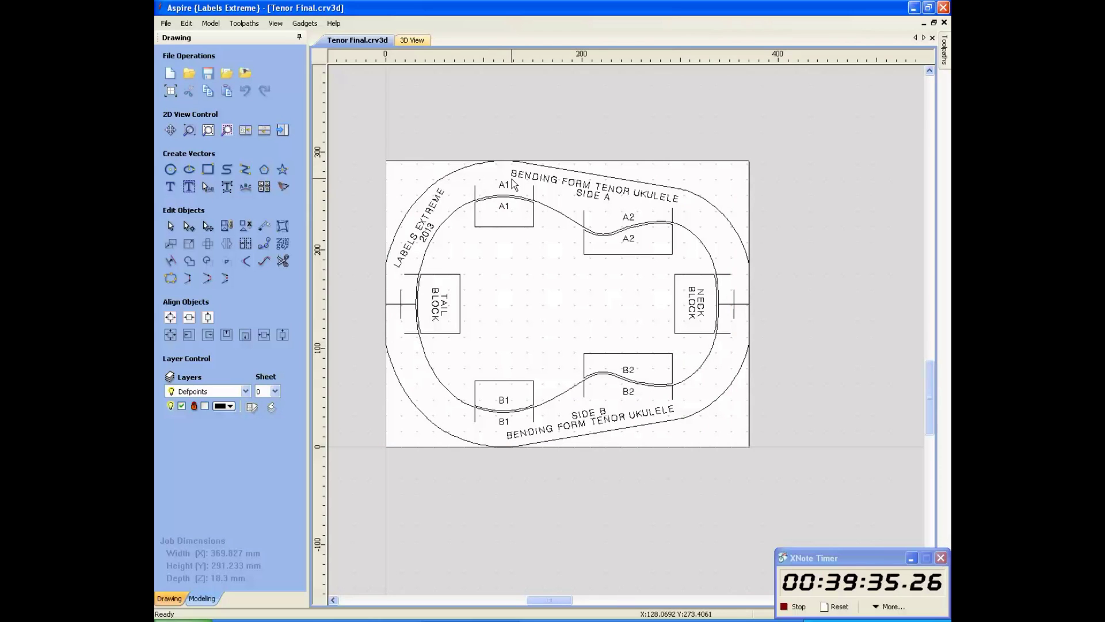
Set the job size to 600 mm wide by 600 mm high and save the file.
click(169, 91)
click(245, 93)
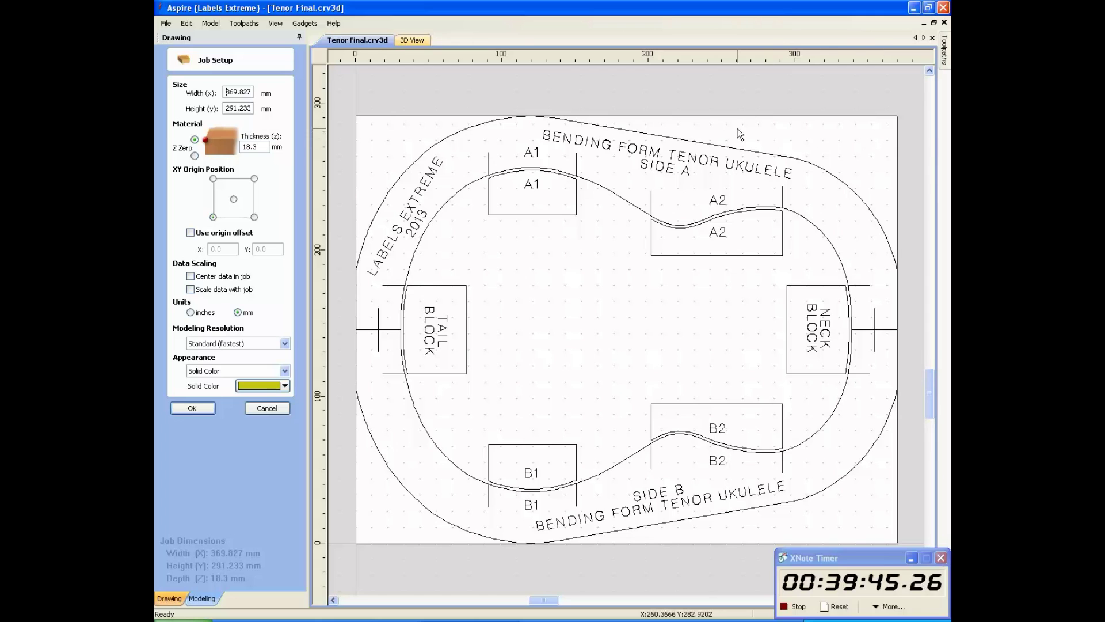
double_click(237, 92)
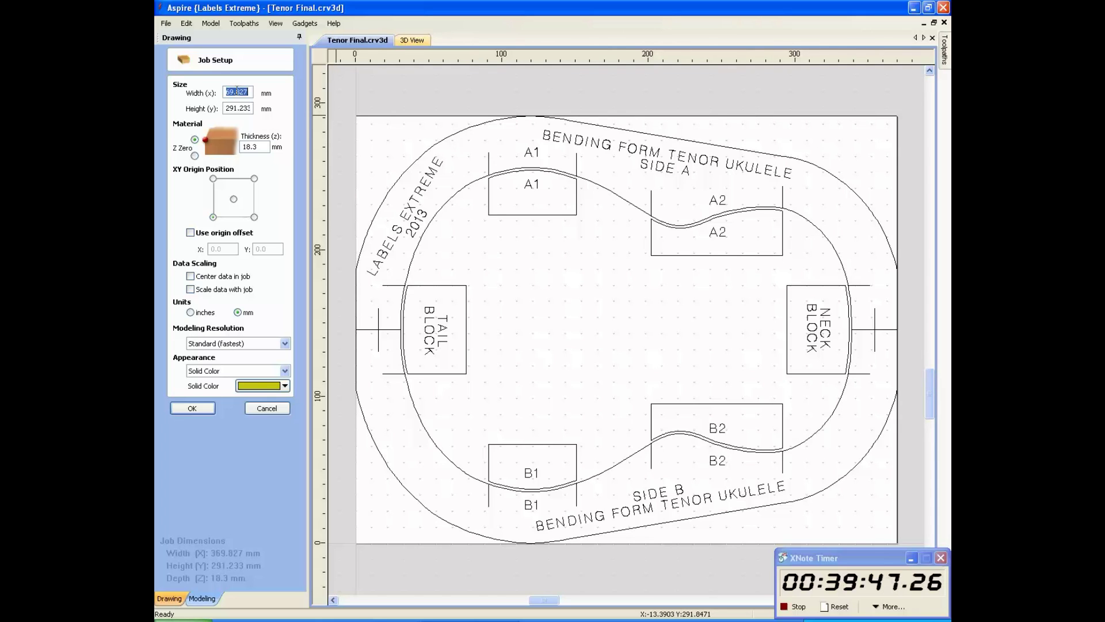
text(600)
key(Tab)
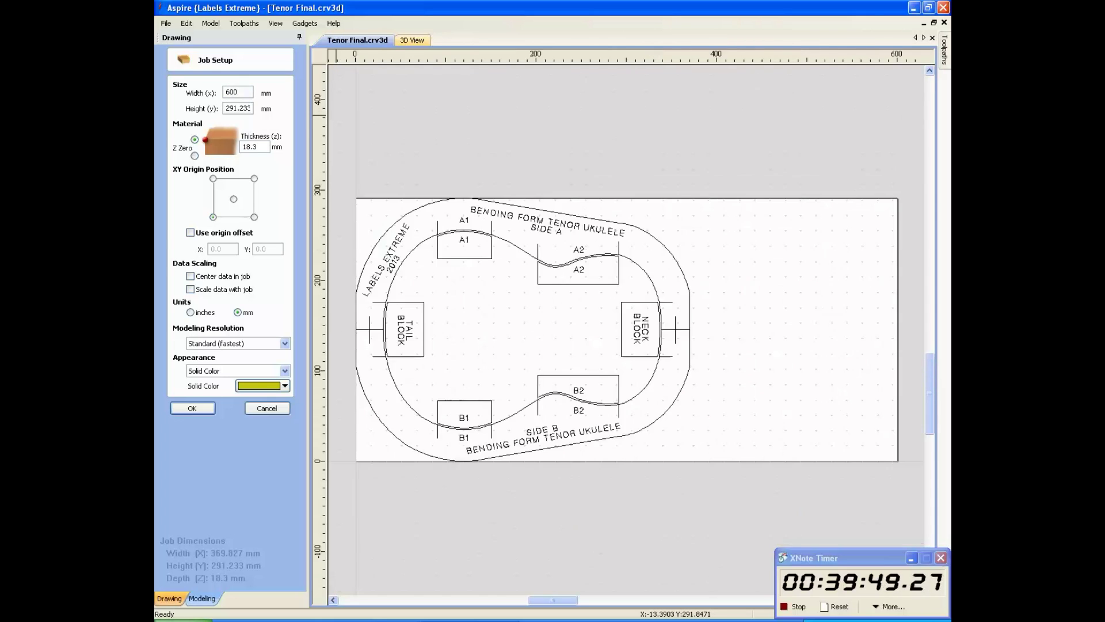
double_click(241, 109)
text(600)
key(Tab)
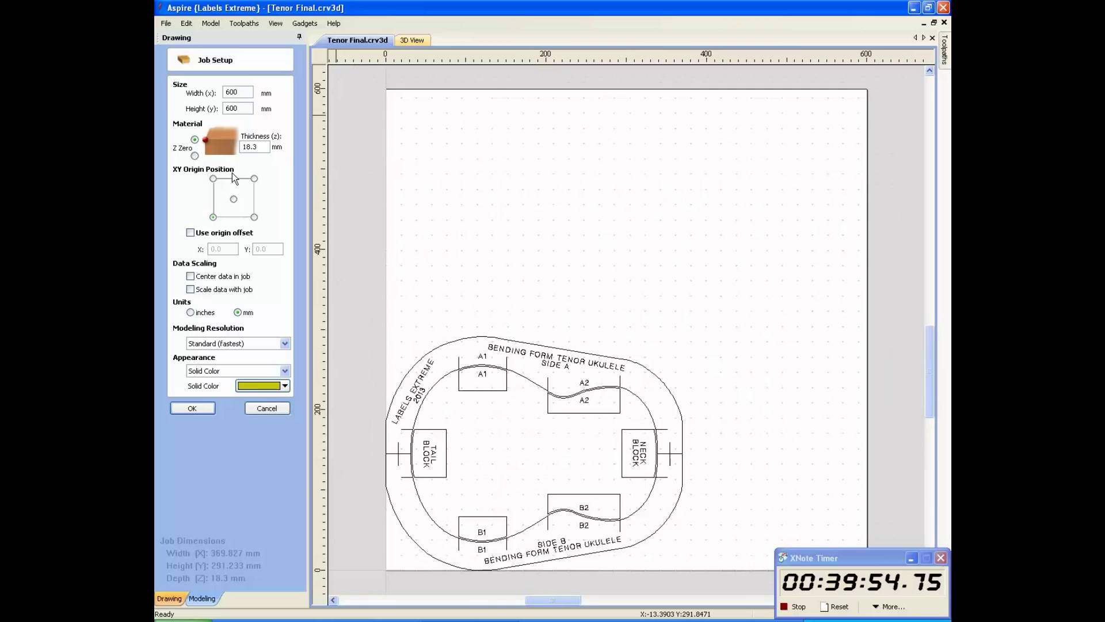
click(194, 407)
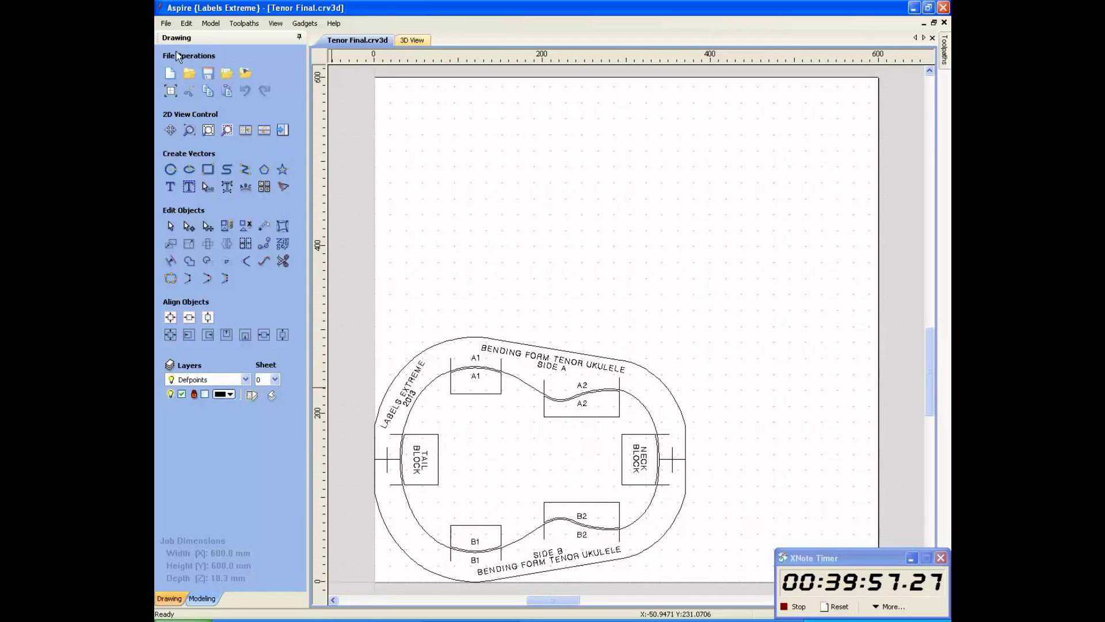
click(166, 24)
click(178, 78)
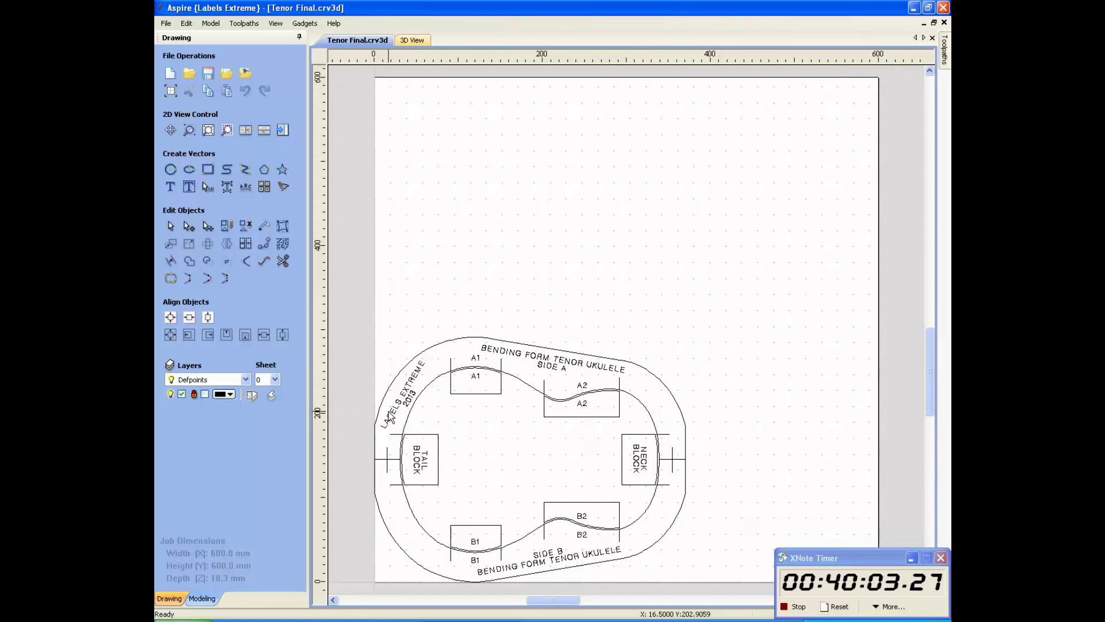
Group the SIDE A half ring with its title, LABELS EXTREME mark, A1 and A2 labels and alignment lines.
click(394, 410)
shift+click(474, 358)
shift+click(490, 360)
shift+click(582, 385)
shift+click(545, 388)
shift+click(620, 388)
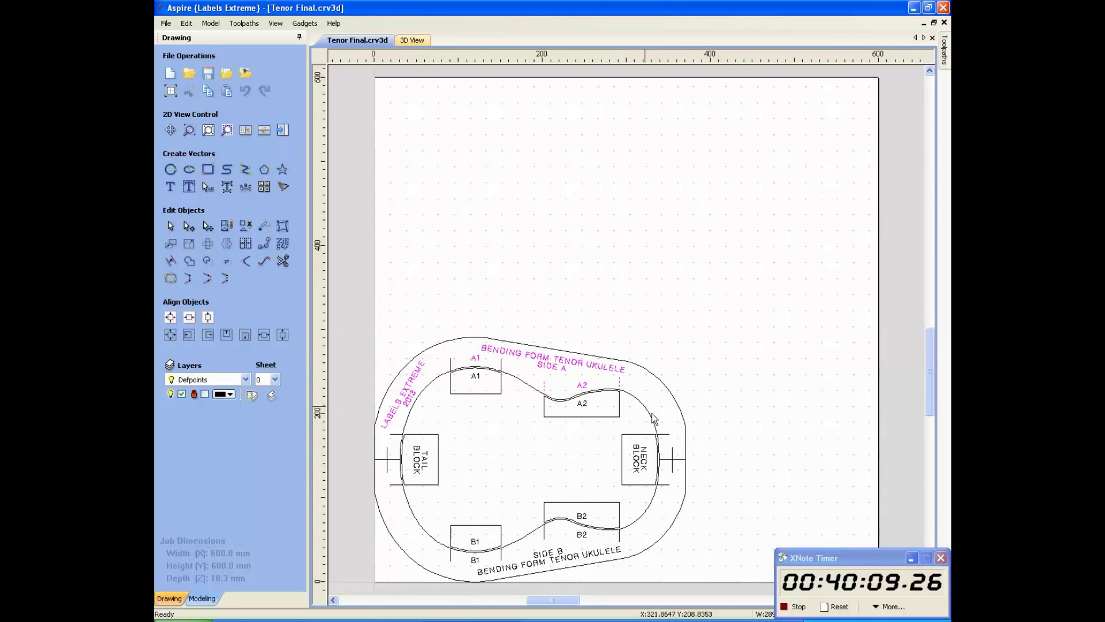
shift+click(685, 425)
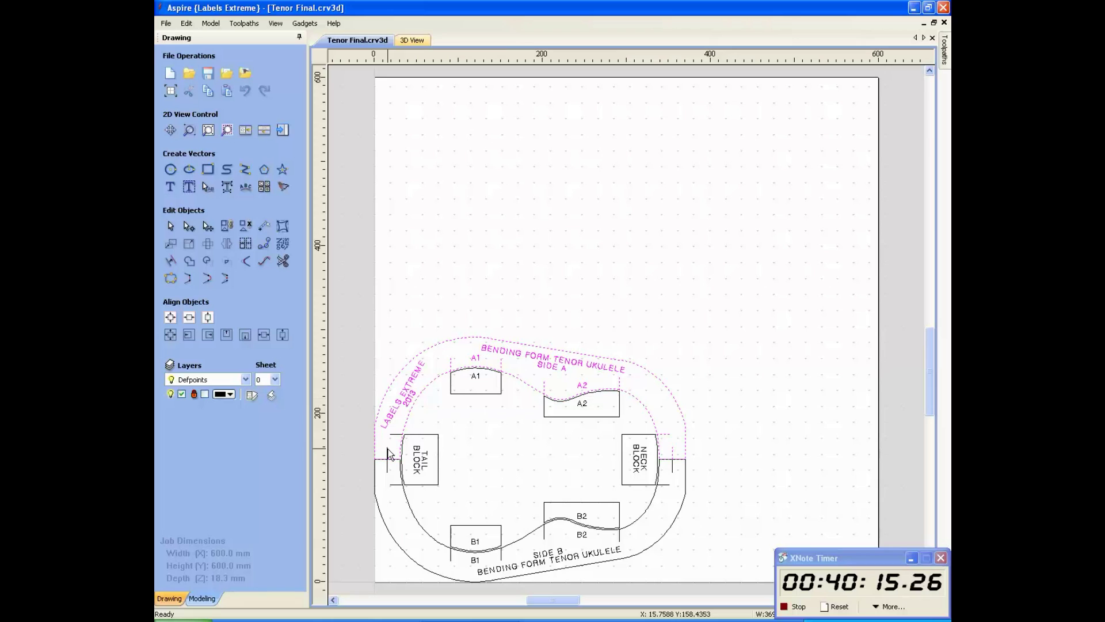
click(225, 229)
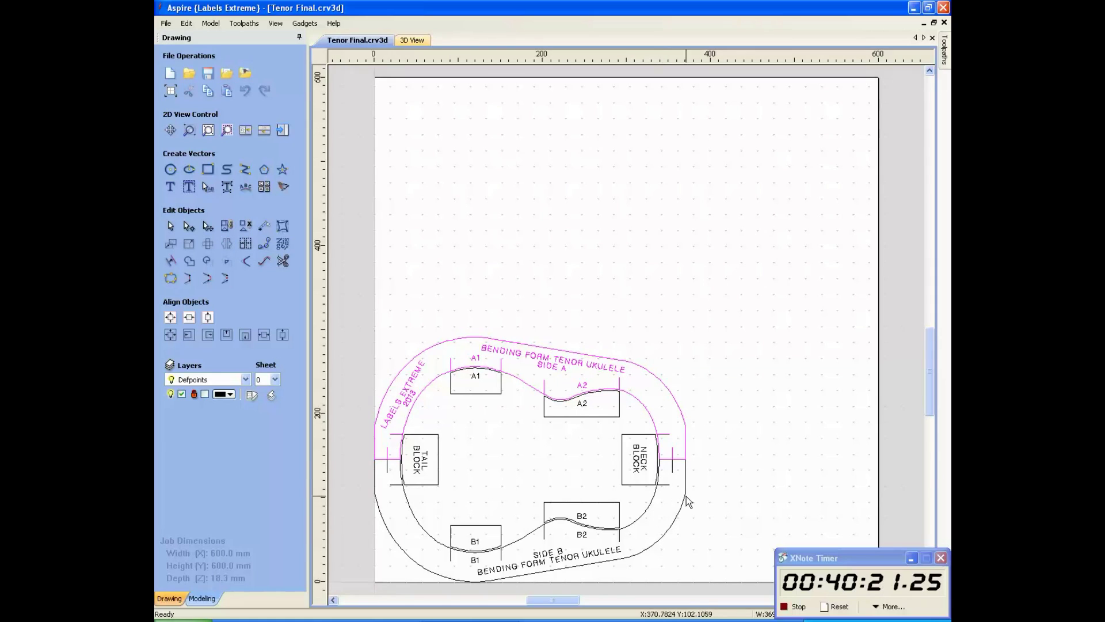
Group the SIDE B half ring with its title, B1 and B2 labels and alignment lines.
drag(697, 471, 657, 533)
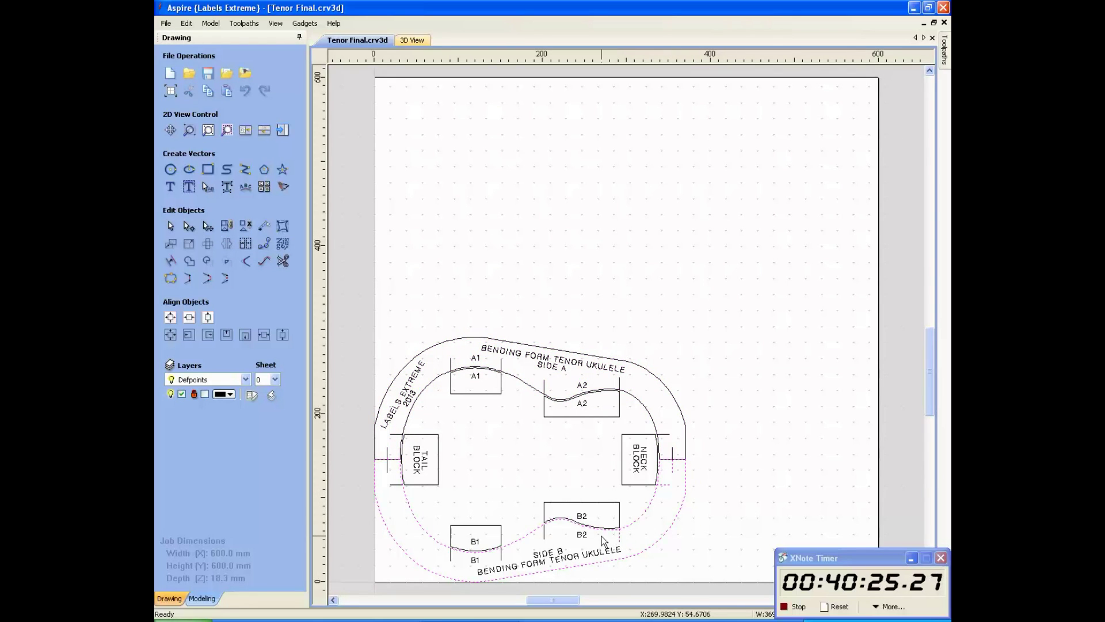
shift+click(583, 535)
shift+click(477, 559)
shift+click(542, 565)
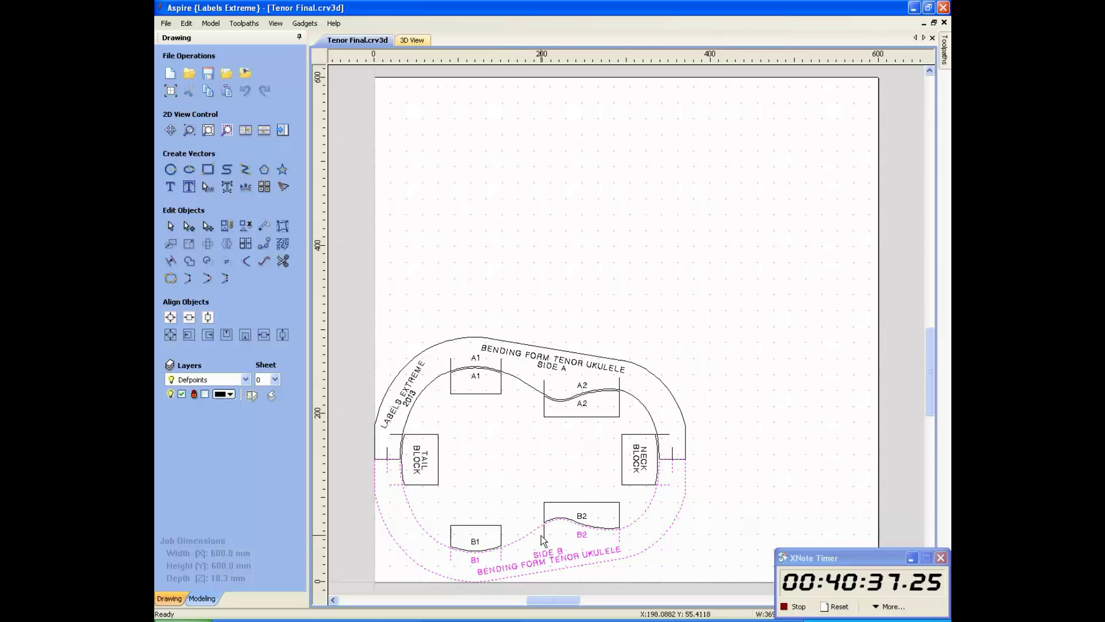
click(227, 228)
Group the tail block outline with its text, and group the inner A1 label with its block outline.
click(425, 461)
shift+click(428, 441)
click(227, 225)
click(474, 378)
shift+click(475, 394)
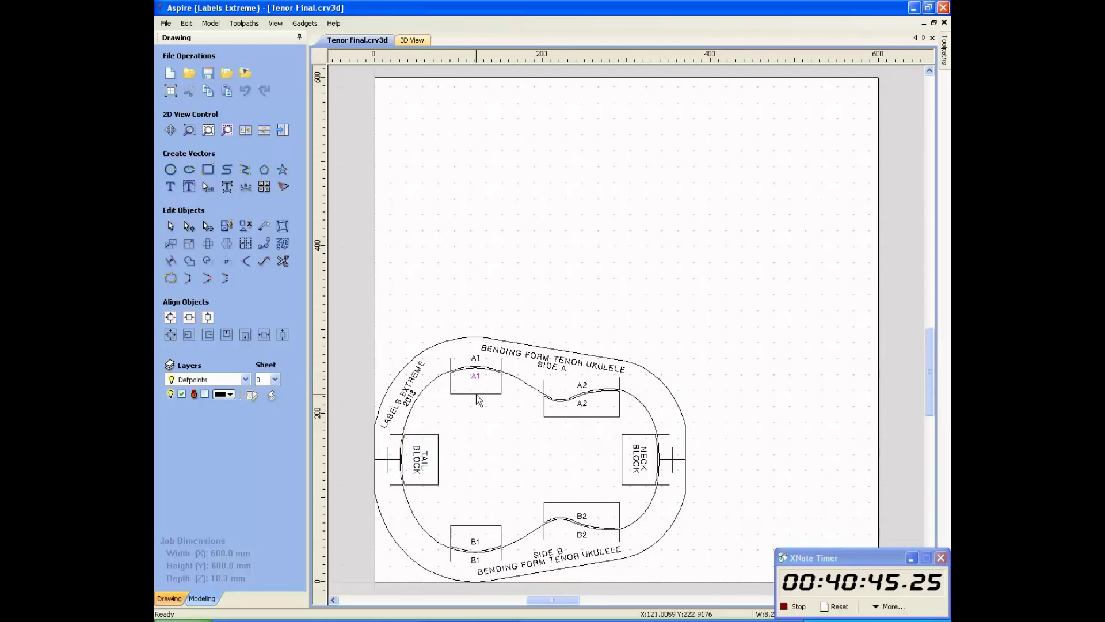
click(233, 230)
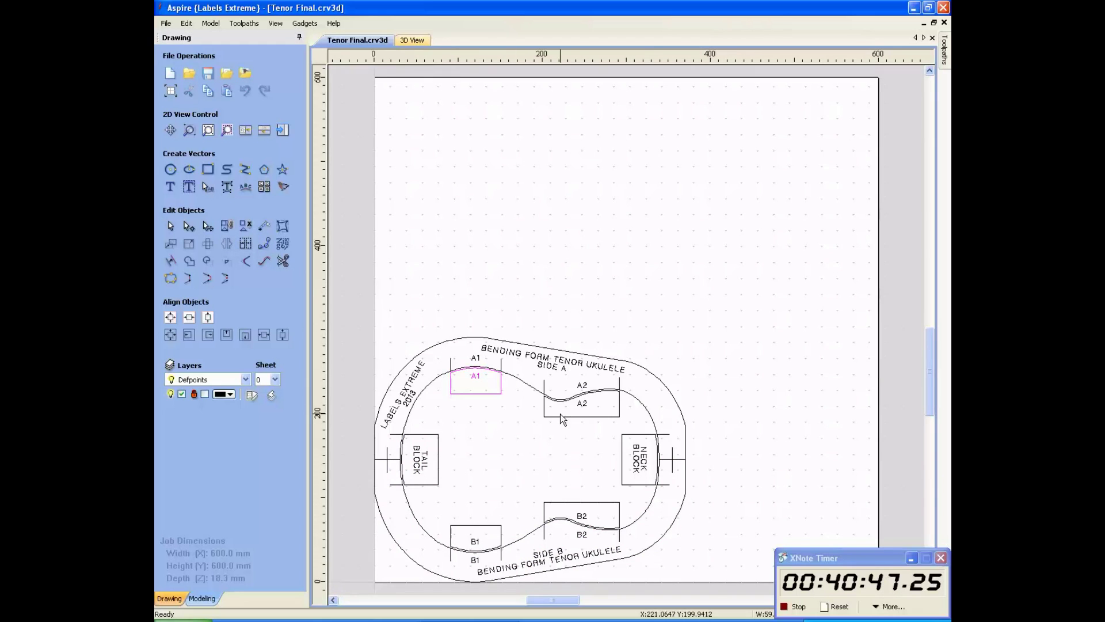
Group the inner A2 label with its block outline, and group the neck block outline with its text.
click(582, 405)
shift+click(581, 416)
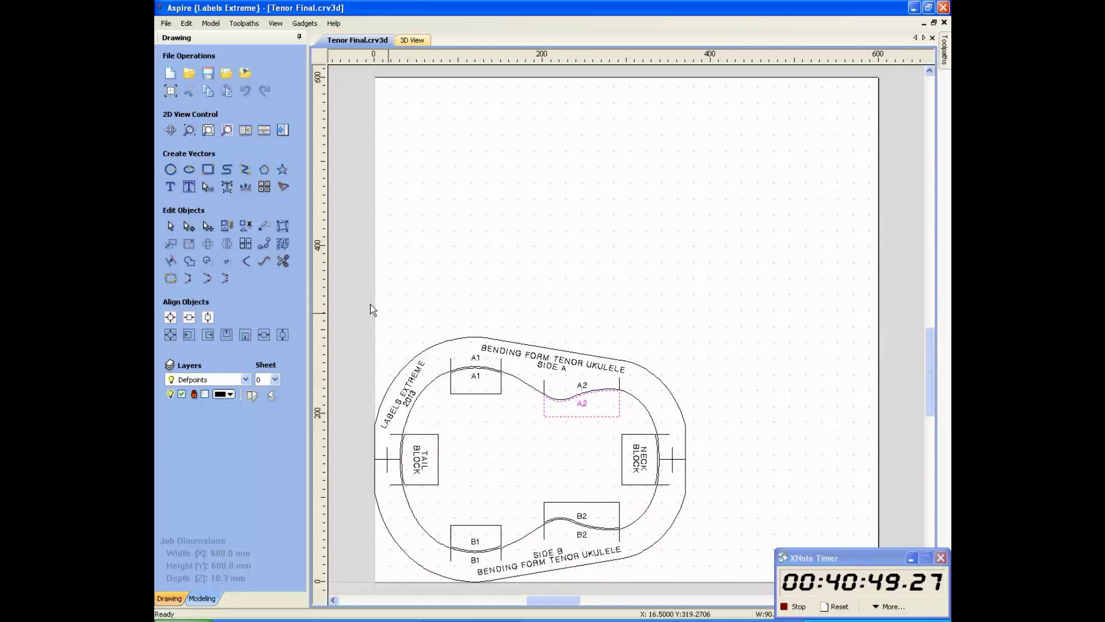
click(233, 230)
click(621, 459)
shift+click(622, 459)
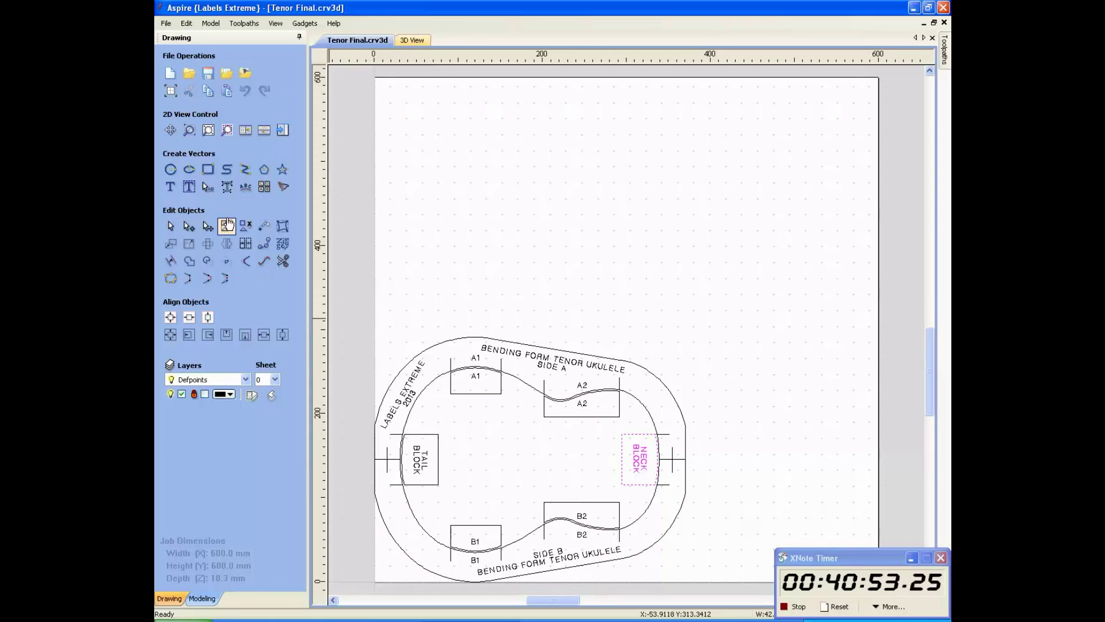
click(226, 226)
Group the inner B2 and B1 labels with their respective block outlines.
drag(608, 498, 573, 521)
shift+click(556, 503)
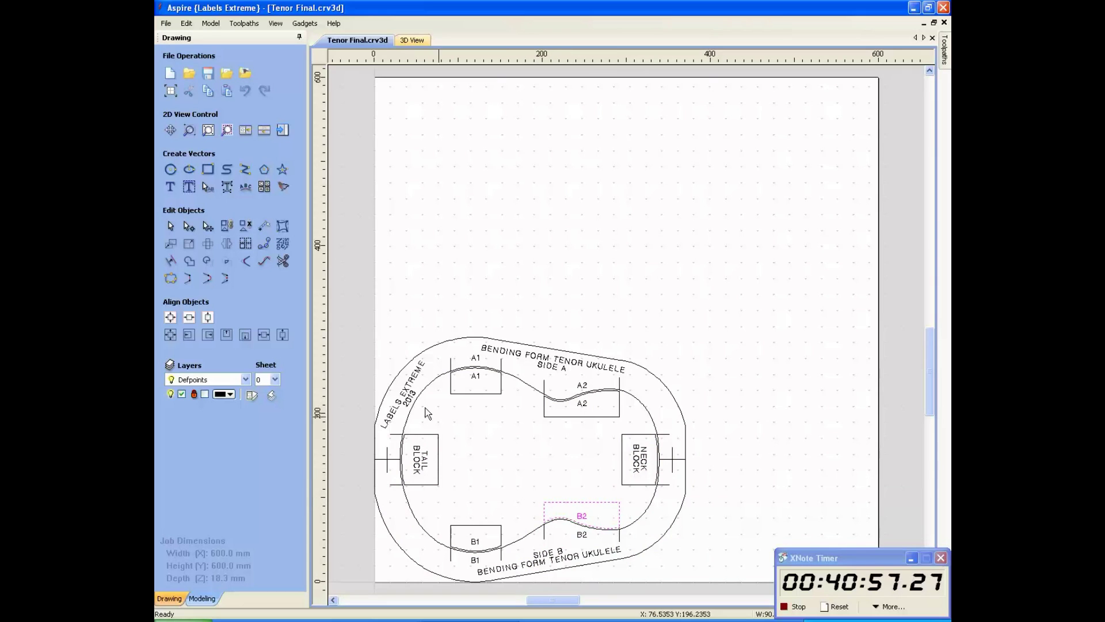
click(226, 227)
click(475, 541)
shift+click(480, 526)
click(226, 226)
Check the grouping of the tail, A1, A2, neck, B2 and B1 blocks by selecting each in turn.
click(481, 429)
click(437, 443)
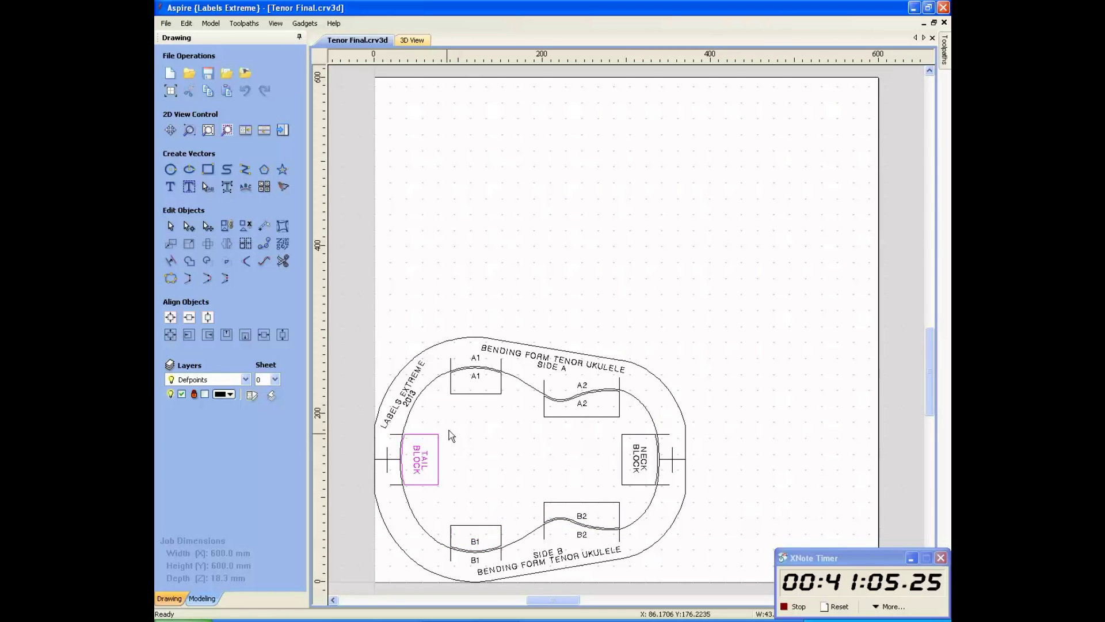
click(479, 372)
click(549, 415)
click(641, 457)
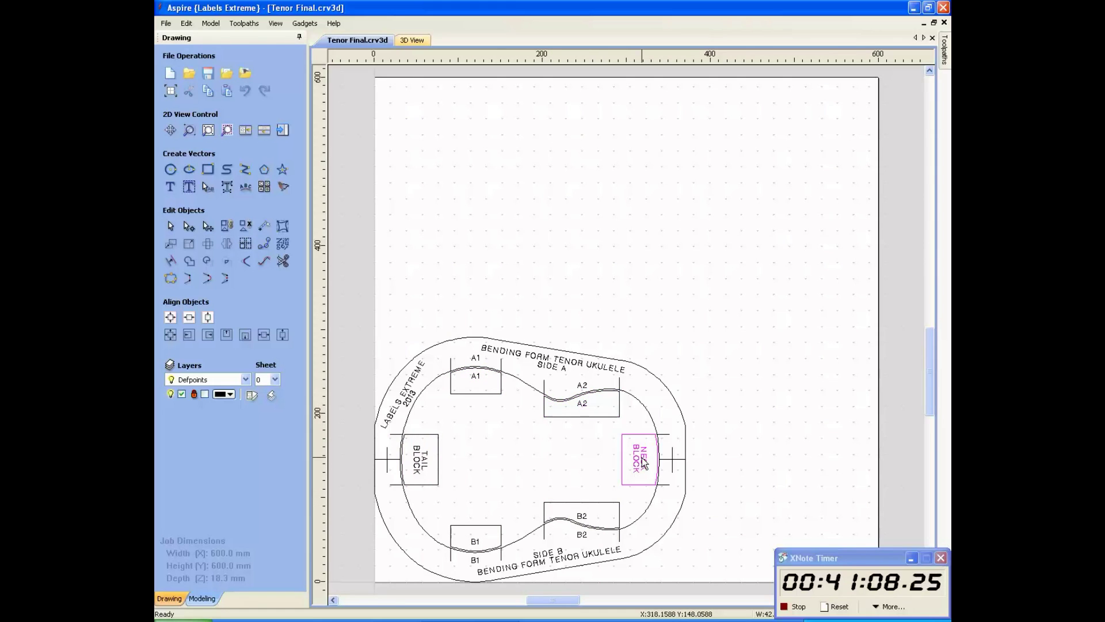
click(586, 518)
click(489, 543)
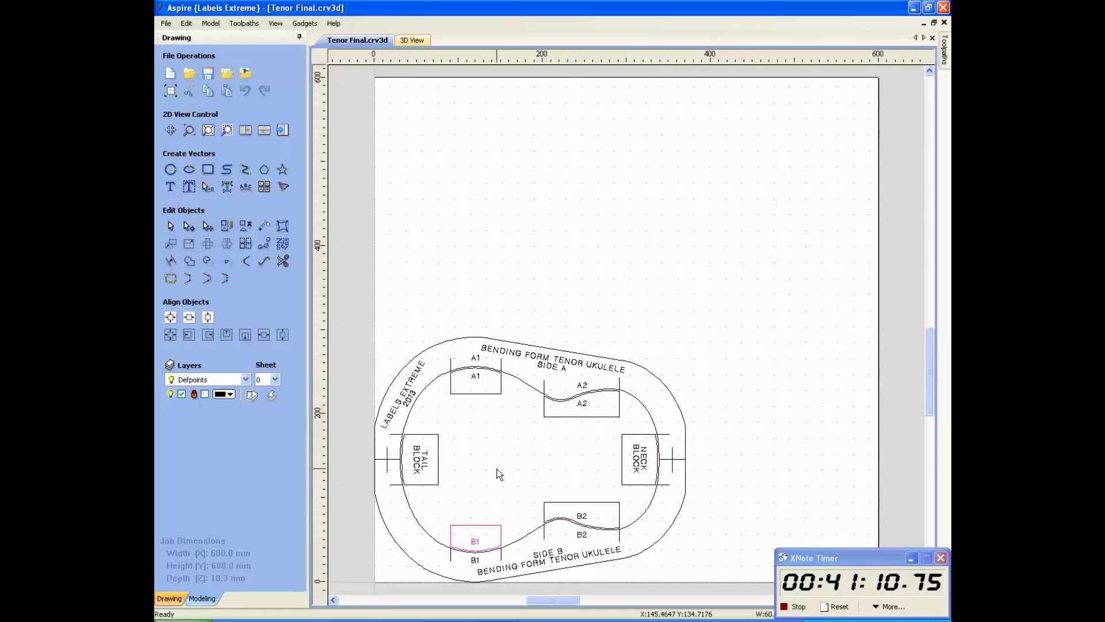
Try moving the grouped A1 block out above the form and undo the move.
click(475, 379)
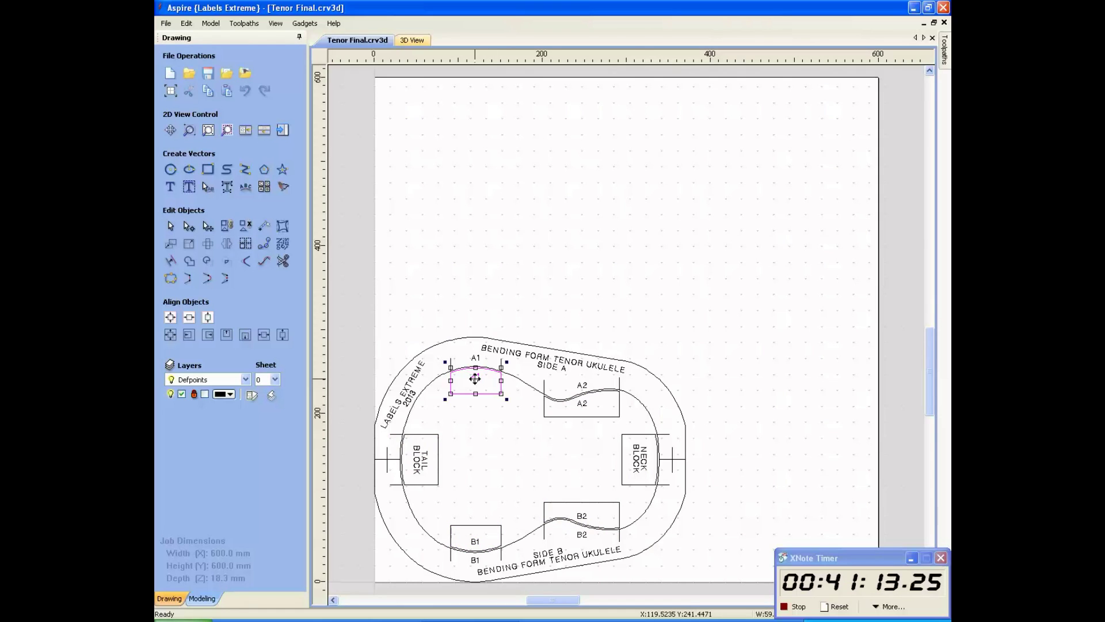
drag(478, 377, 573, 238)
click(635, 272)
key(ctrl+z)
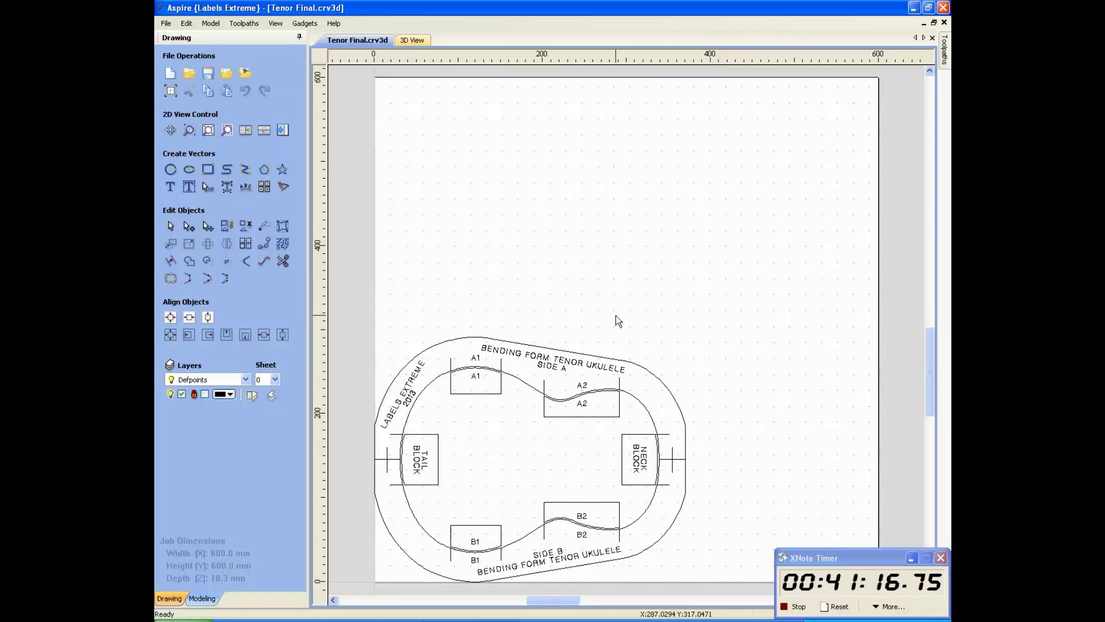
Move the grouped SIDE A half ring up about 38 mm, away from the SIDE B half.
click(547, 363)
key(Up)
key(Up)
key(Up)
key(Up)
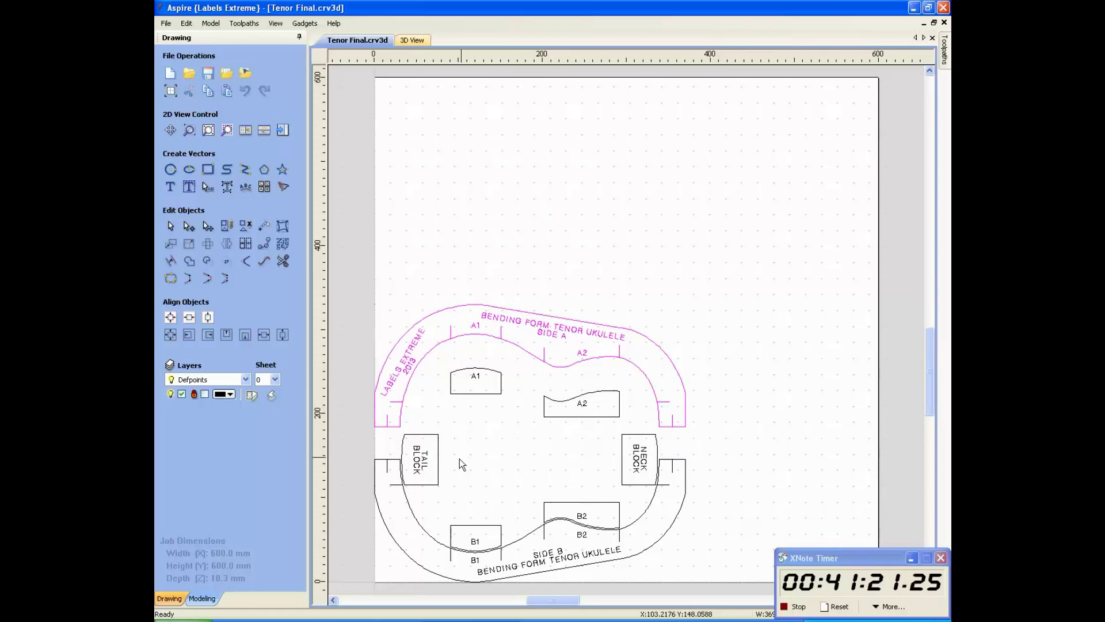
Move the tail block right about 27 mm into the form and the A1 block up about 15 mm towards SIDE A.
click(426, 458)
drag(423, 452, 458, 447)
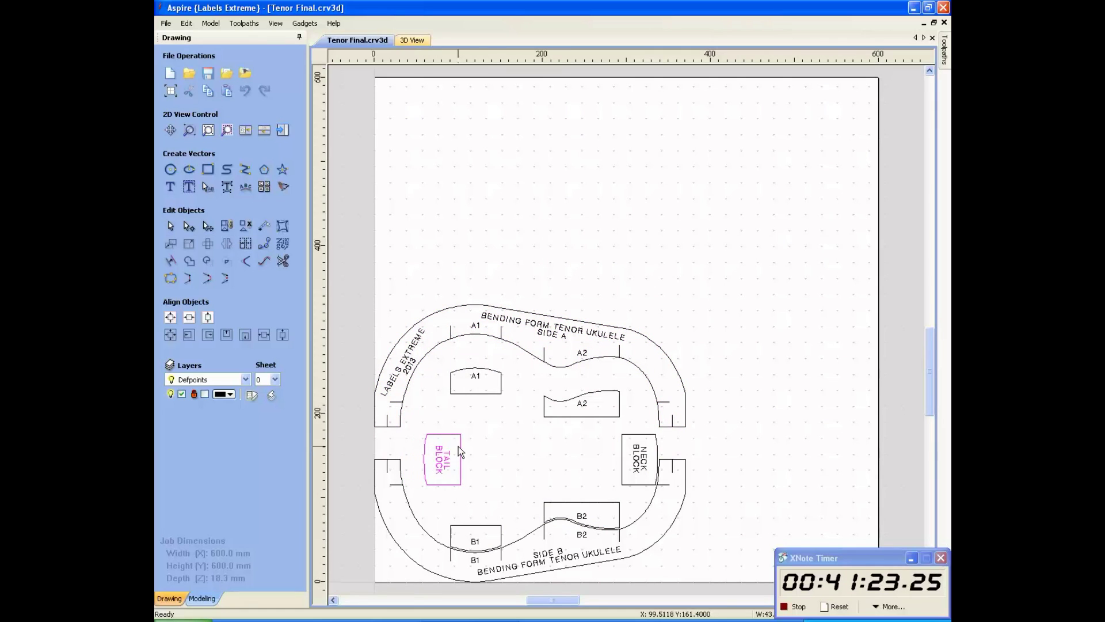
click(487, 393)
key(Up)
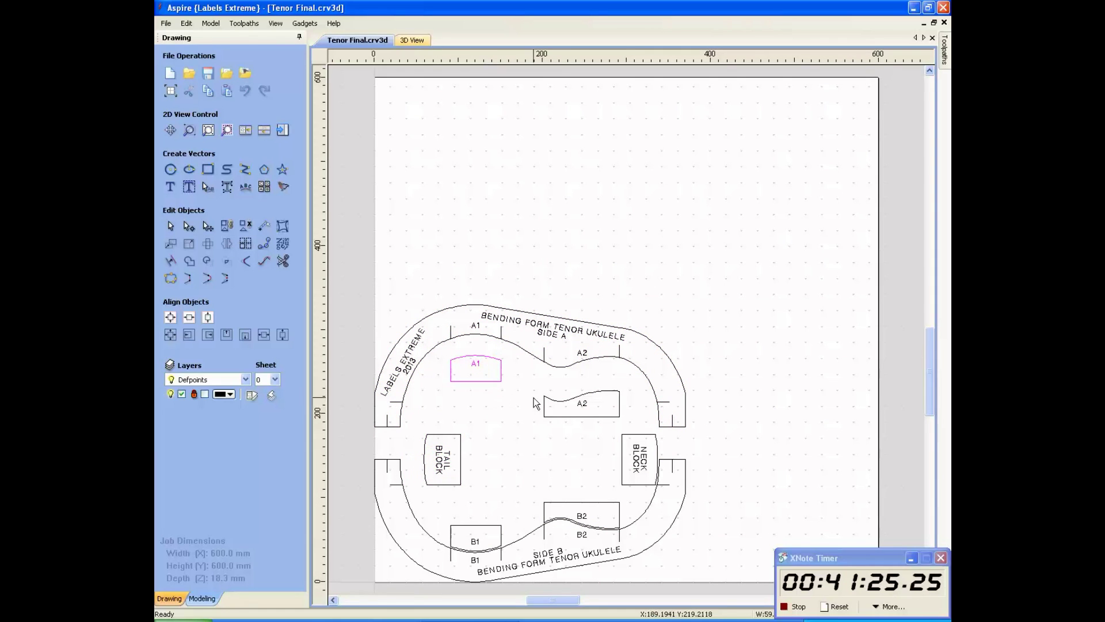
Move the A2 block up about 24 mm, and the neck block about 23 mm left and 12 mm up.
click(565, 407)
key(Up)
click(624, 459)
key(Left)
key(Left)
key(Up)
key(Up)
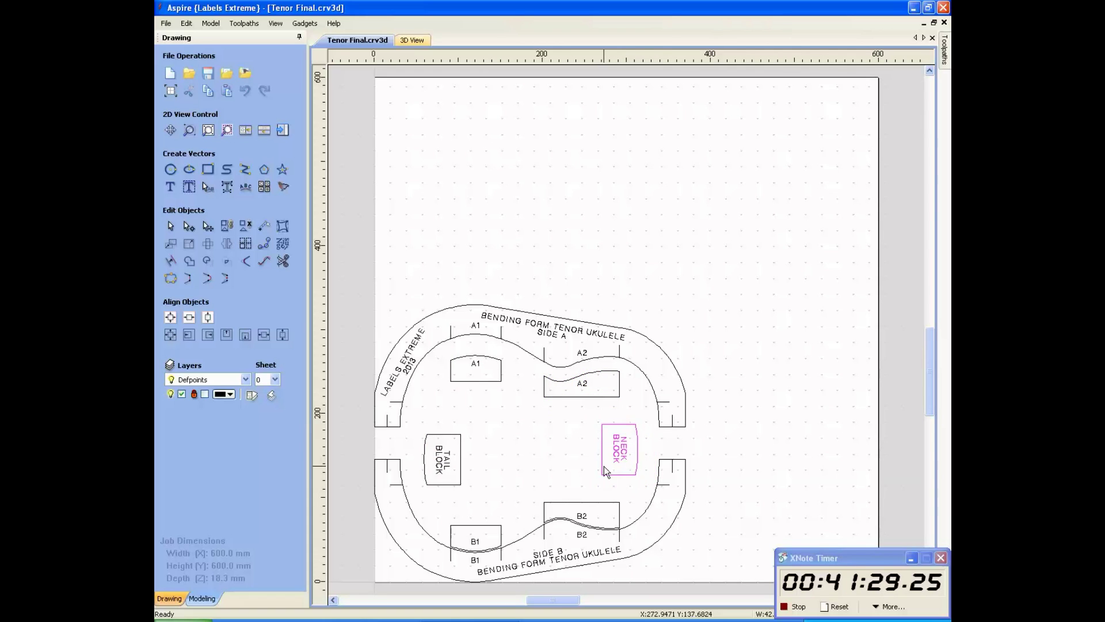
Move the B2 and B1 blocks up about 27 mm each, away from the SIDE B half.
click(561, 506)
key(Up)
key(Up)
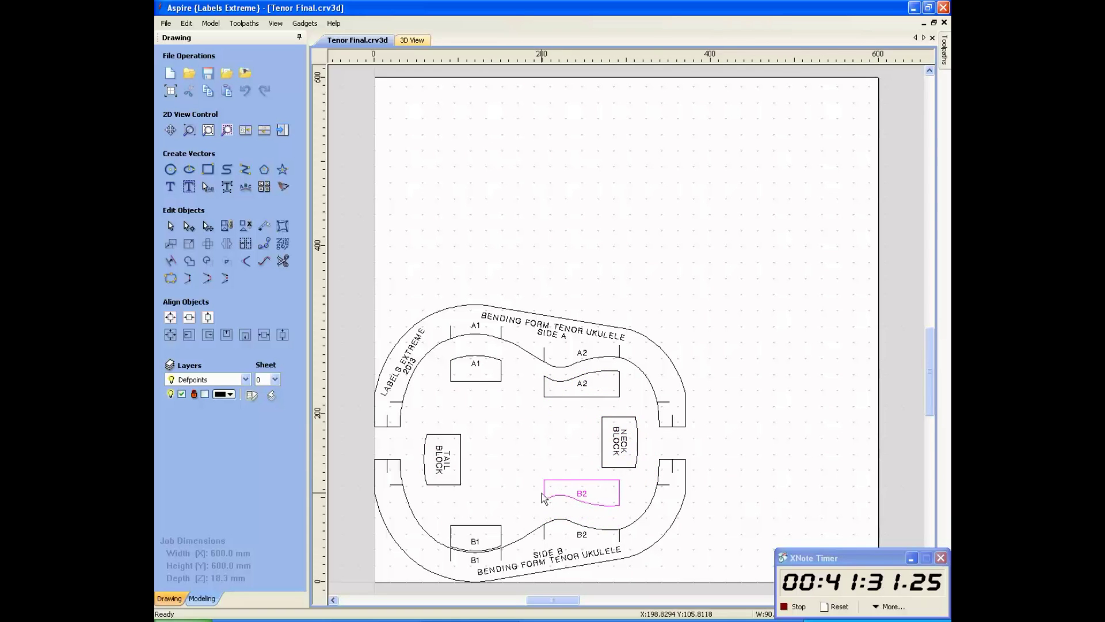
click(498, 528)
key(Up)
key(Up)
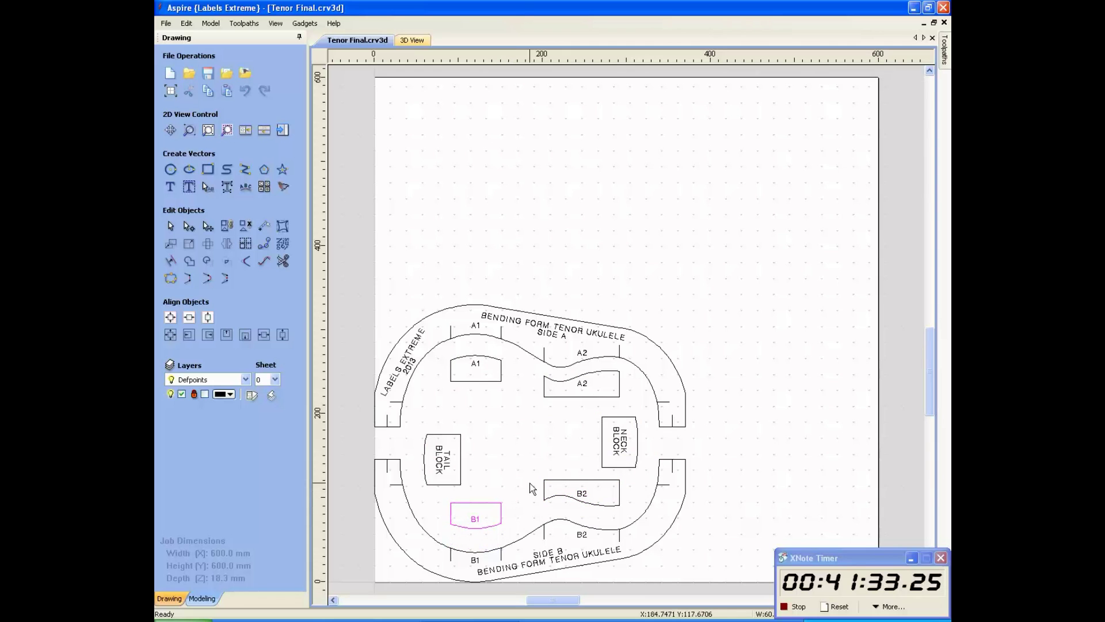
Nudge the neck block up about 6 mm and clear the selection.
click(618, 452)
key(Up)
key(Up)
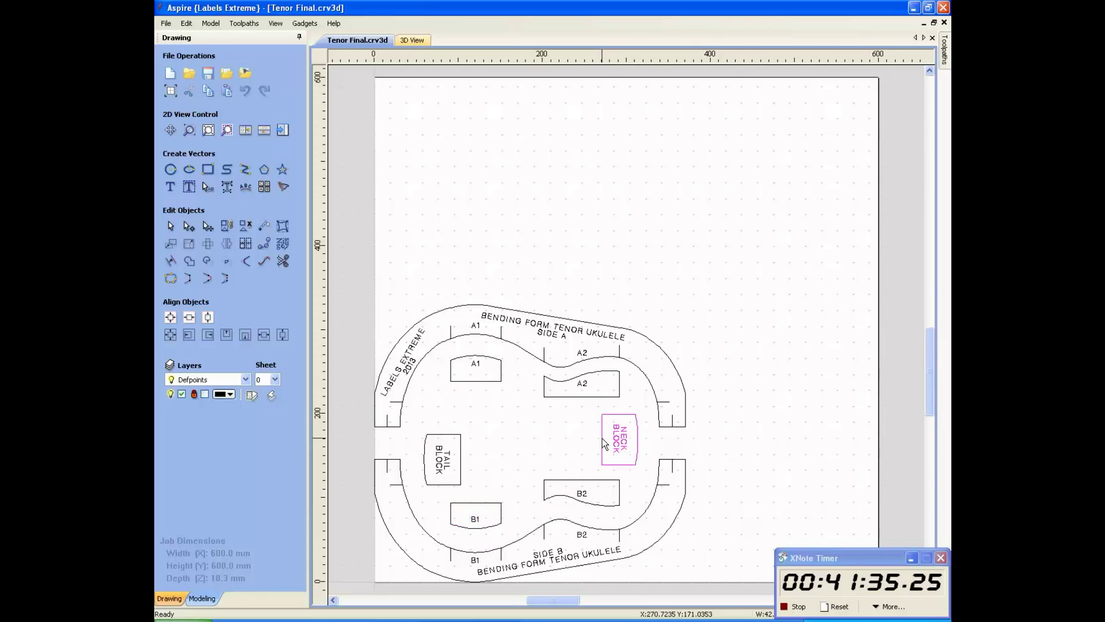
click(573, 440)
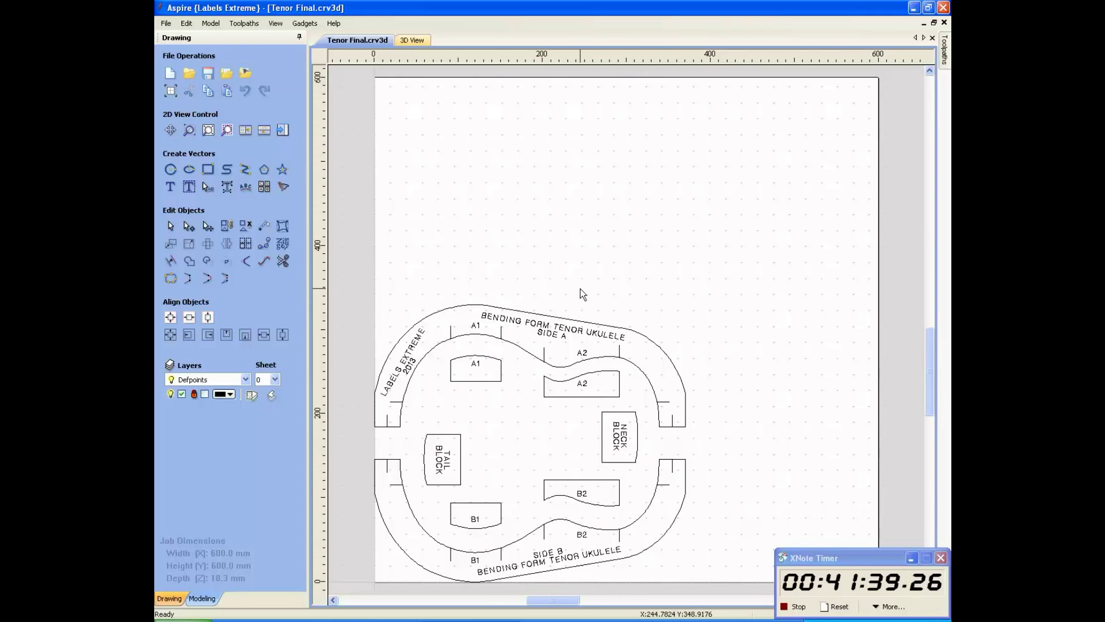
Ungroup the parts of the bending form and switch to the toolpath layout.
drag(482, 488, 359, 588)
click(245, 226)
click(513, 378)
click(283, 130)
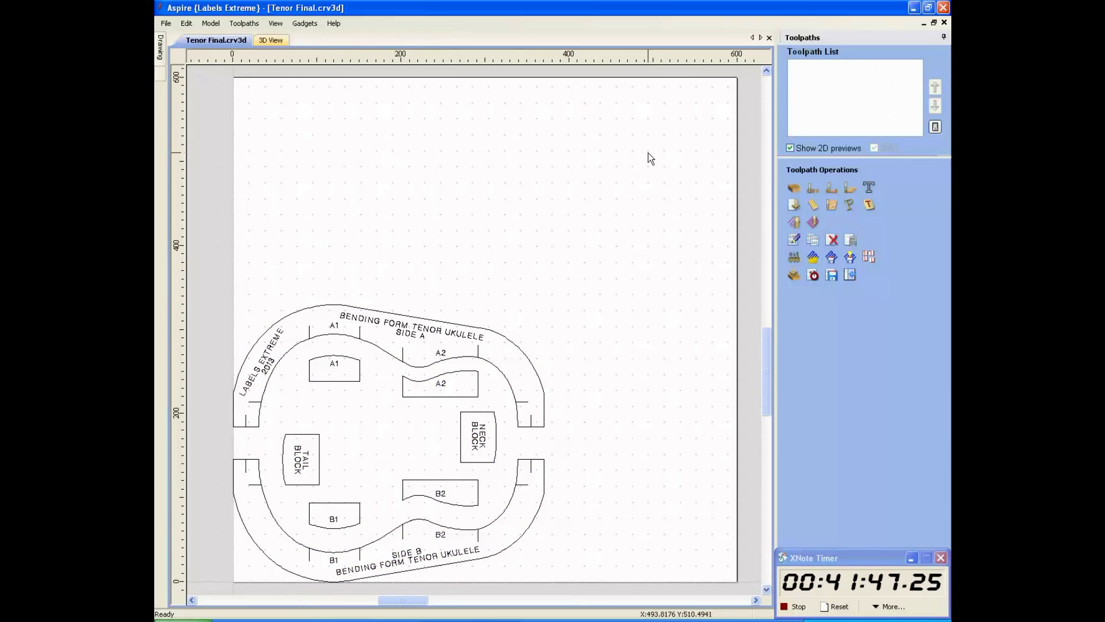
Move the whole bending form about 120 mm right and 140 mm up, to the middle of the sheet.
drag(579, 243, 217, 591)
click(309, 460)
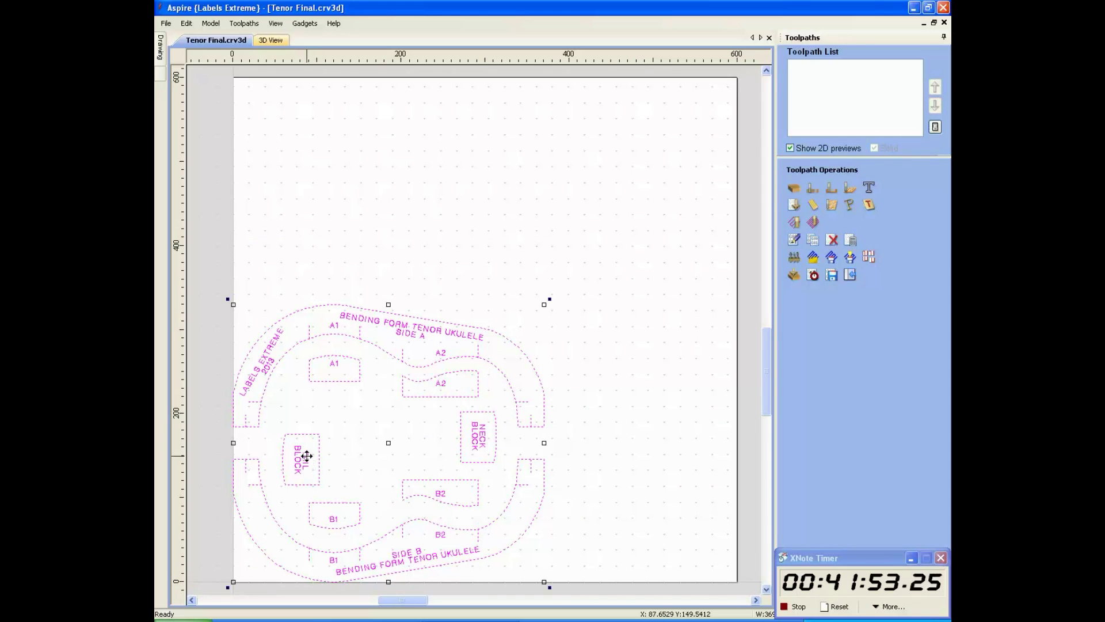
drag(390, 443, 491, 326)
click(586, 106)
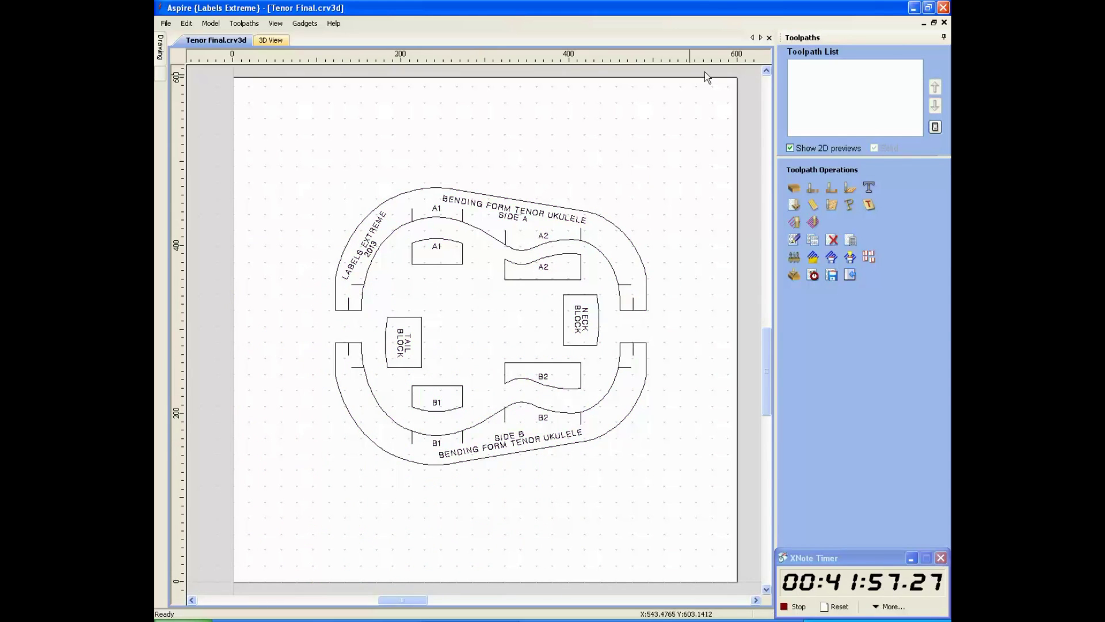
Start a 2D profile toolpath with the Engrave (22.5° 0.15 mm Tip Dia) tool.
click(813, 189)
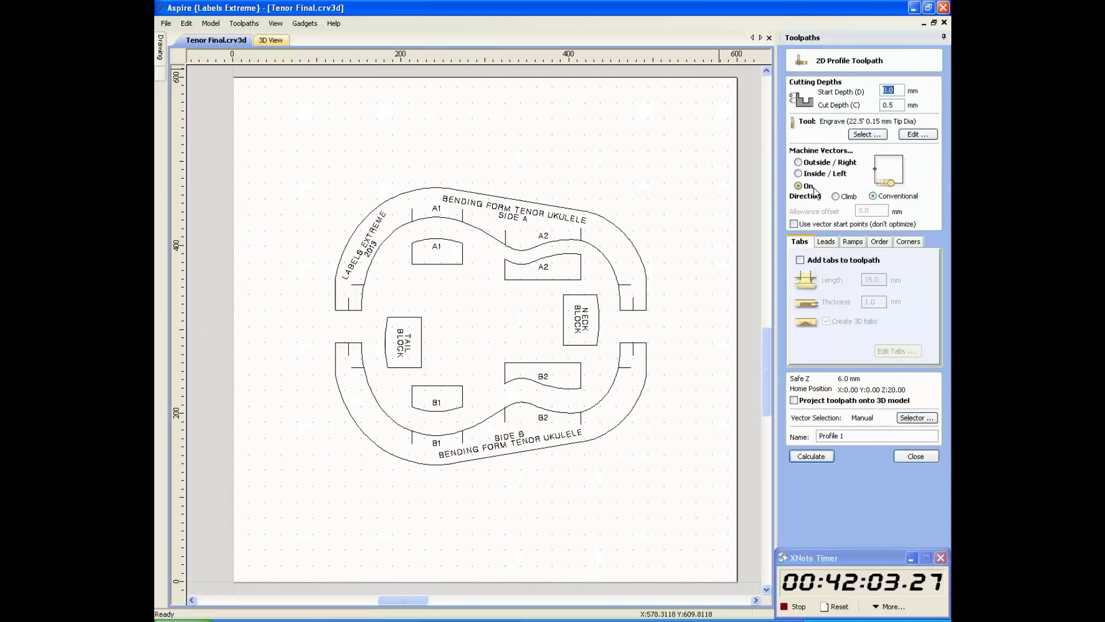
click(867, 134)
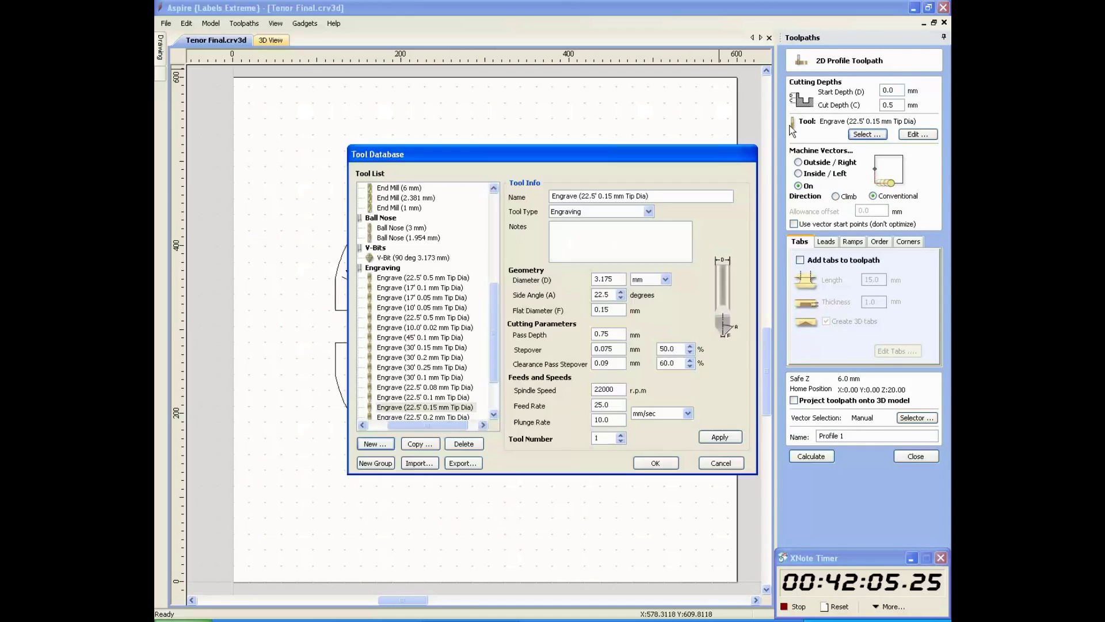
click(439, 407)
click(655, 462)
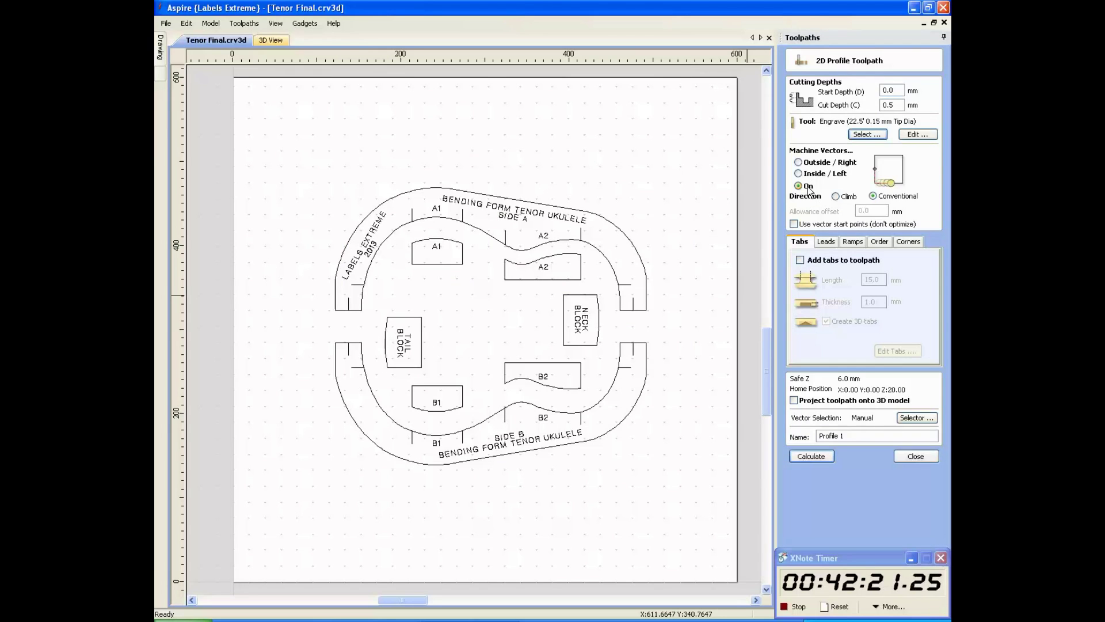
Select the LABELS EXTREME 2013 text, SIDE A's tail-end marks, the A1 labels and marks, and the SIDE A title for engraving.
click(367, 244)
shift+click(350, 301)
shift+click(437, 247)
shift+click(436, 208)
shift+click(412, 213)
shift+click(462, 218)
shift+click(467, 204)
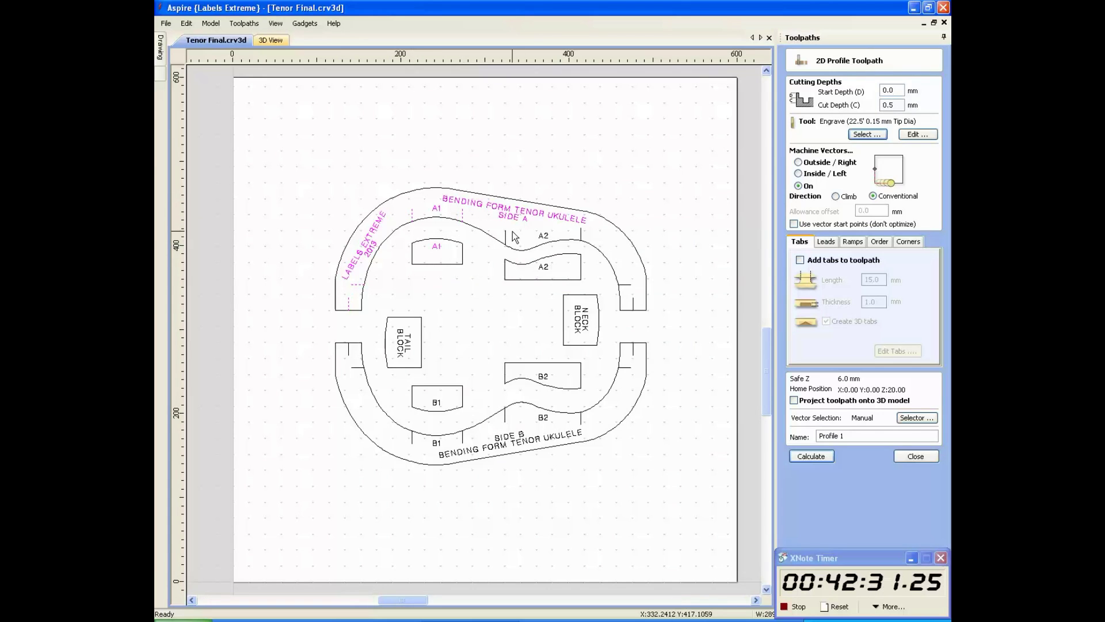
Add the A2 labels and marks, the NECK BLOCK text and SIDE A's neck-end marks to the engraving selection.
shift+click(506, 237)
shift+click(583, 316)
shift+click(580, 230)
shift+click(627, 284)
shift+click(633, 304)
Add all SIDE B alignment marks, its title, the B1 and B2 labels and the TAIL BLOCK text to the engraving selection.
shift+click(633, 349)
shift+click(628, 366)
shift+click(543, 376)
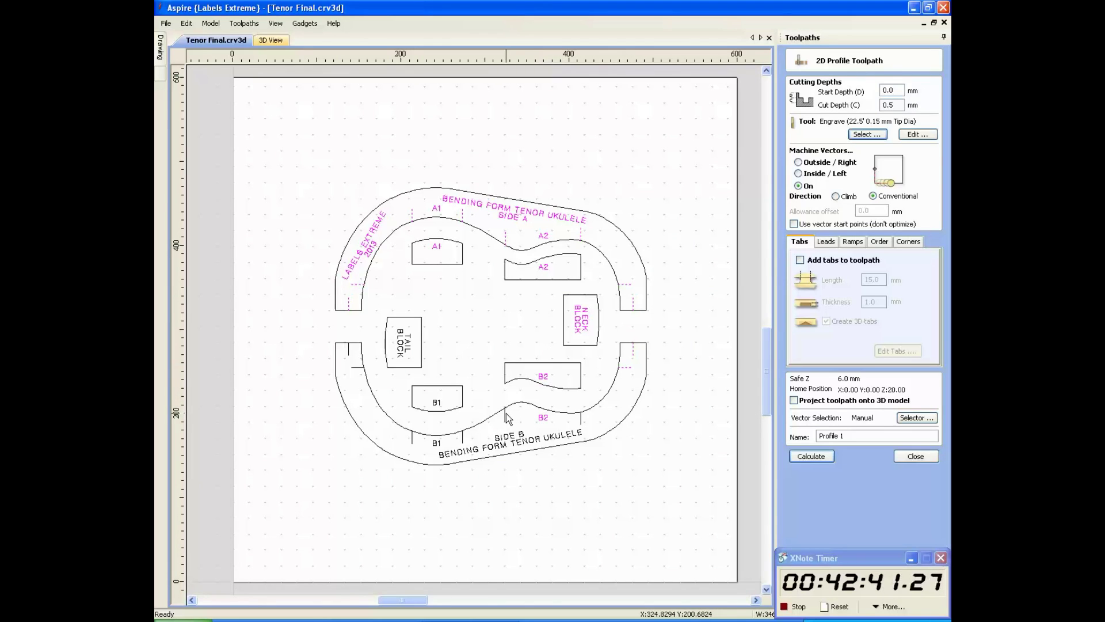
shift+click(523, 436)
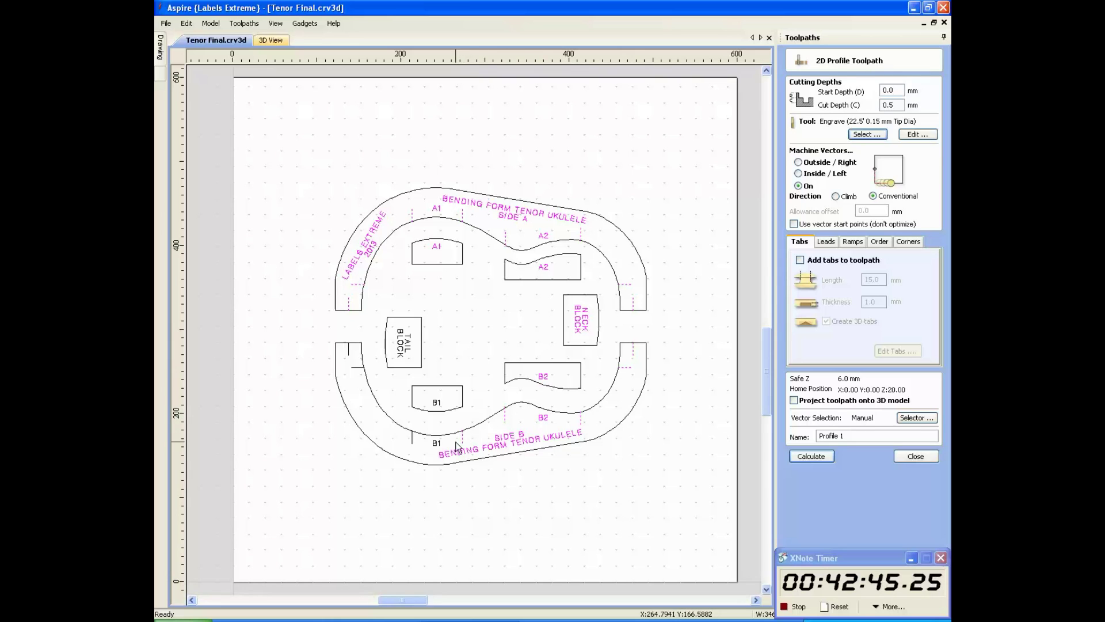
shift+click(412, 439)
shift+click(348, 354)
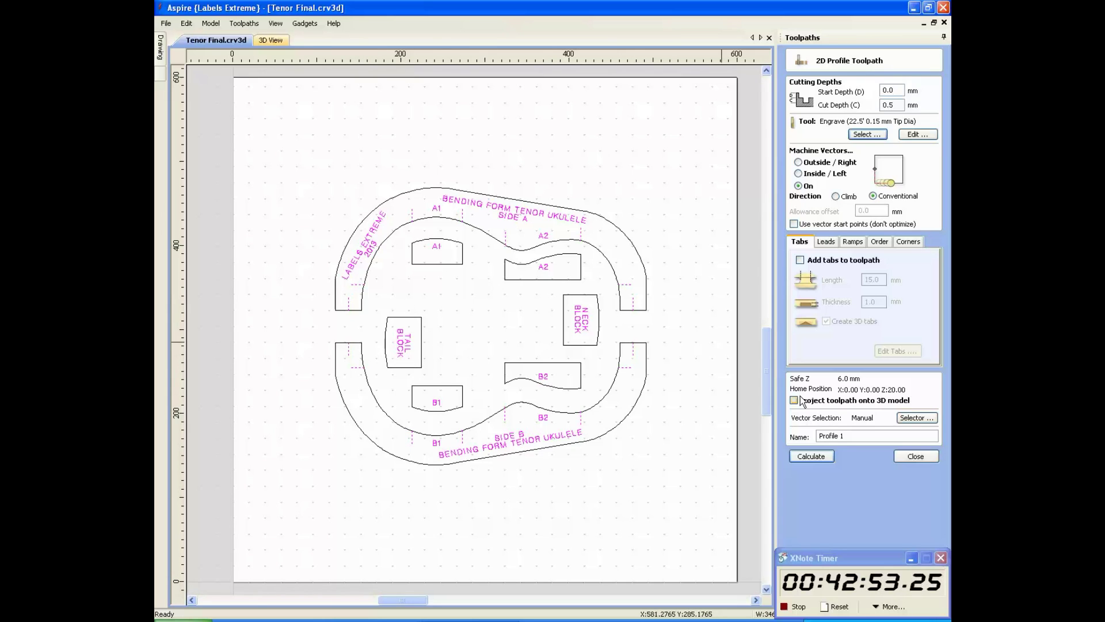
Name the toolpath Engraving, calculate it with duplicate vectors ignored, and close the toolpath form.
double_click(852, 437)
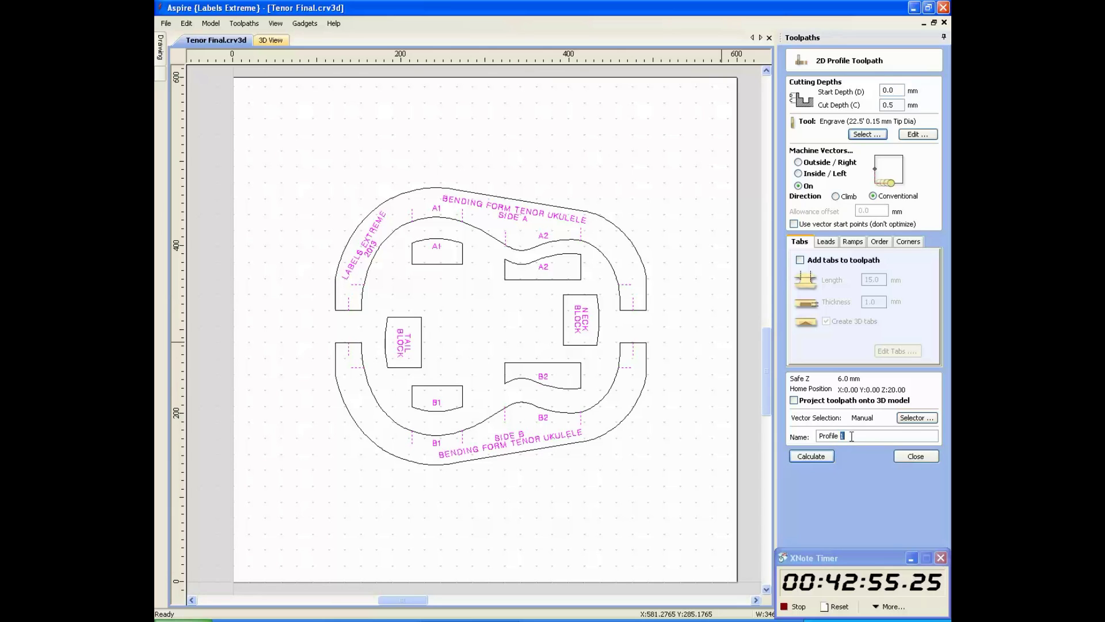
key(BackSpace)
text(Engraving)
click(812, 455)
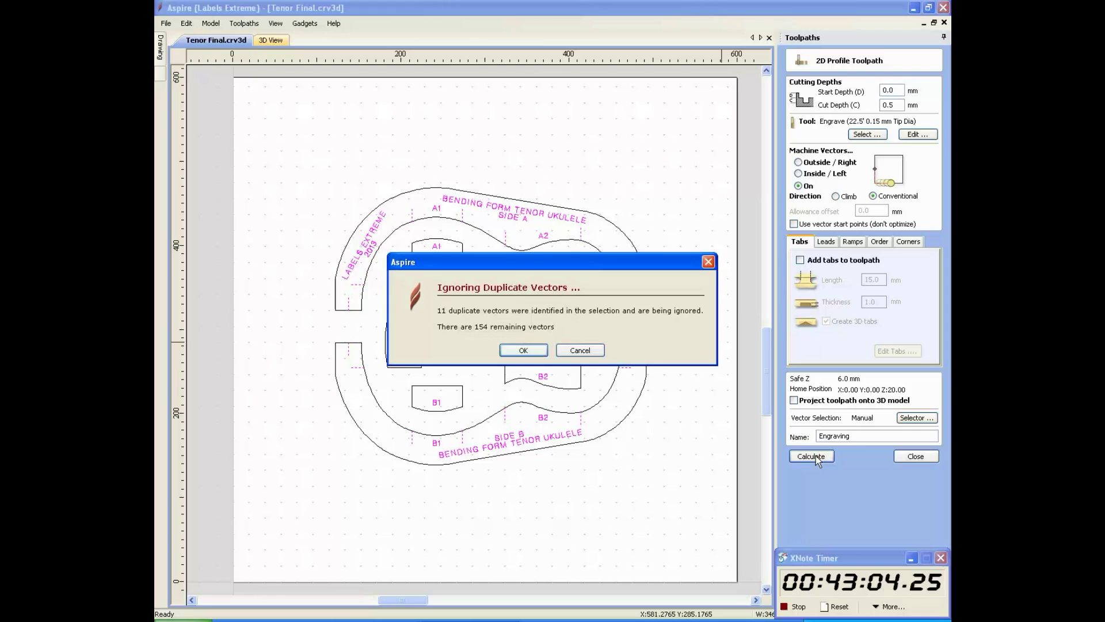
click(524, 350)
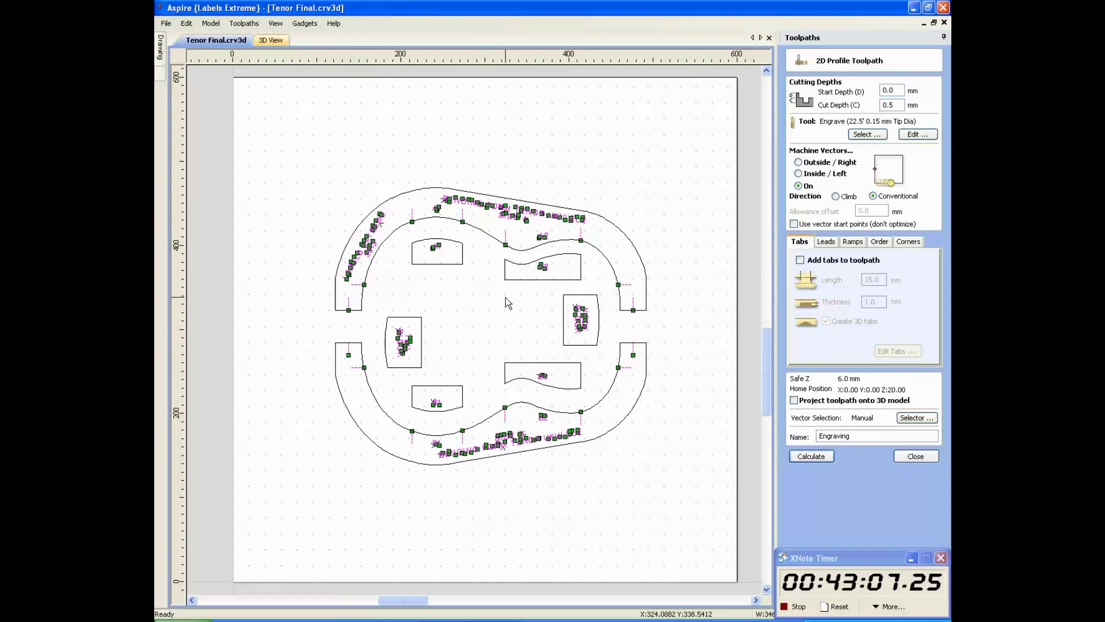
scroll(505, 297, up, 2)
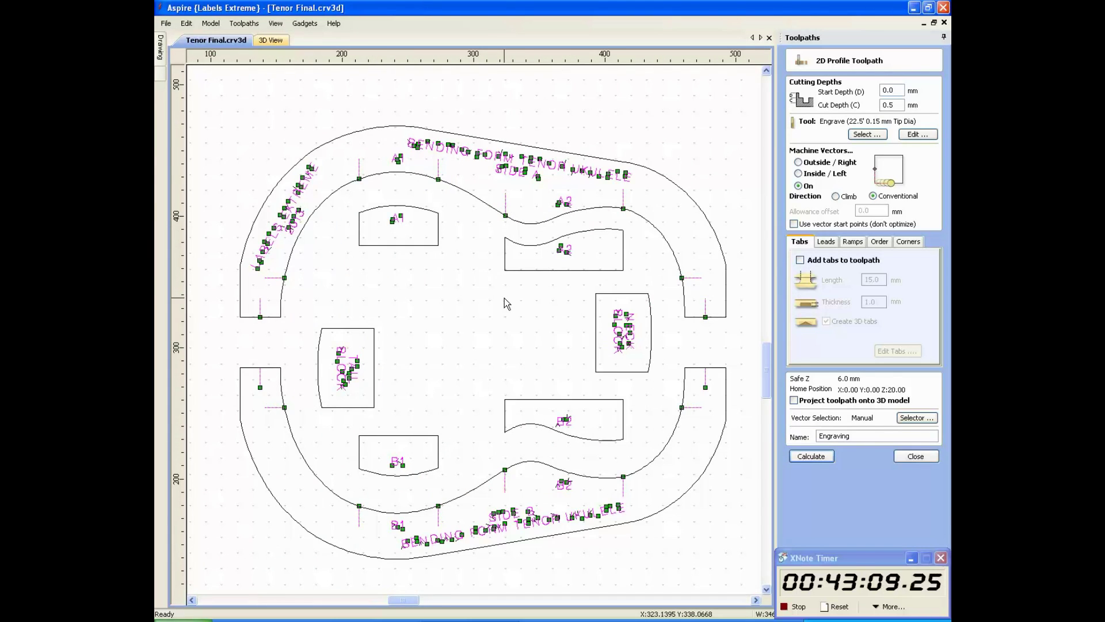
click(915, 460)
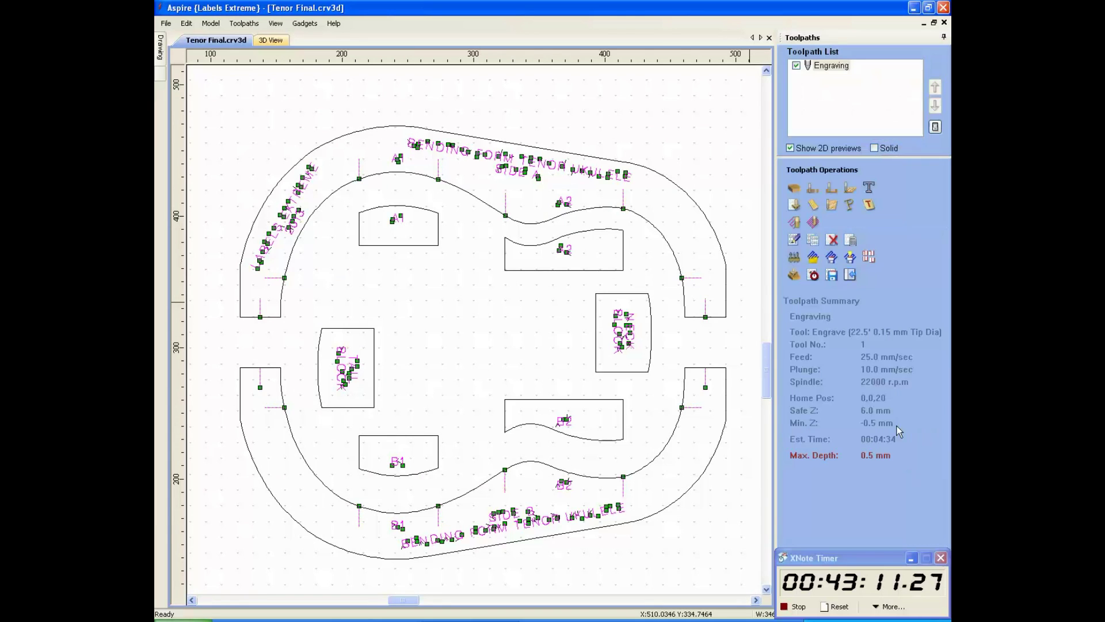
Deselect the engraved vectors and show the Engraving toolpath's 2D preview as solid.
click(797, 65)
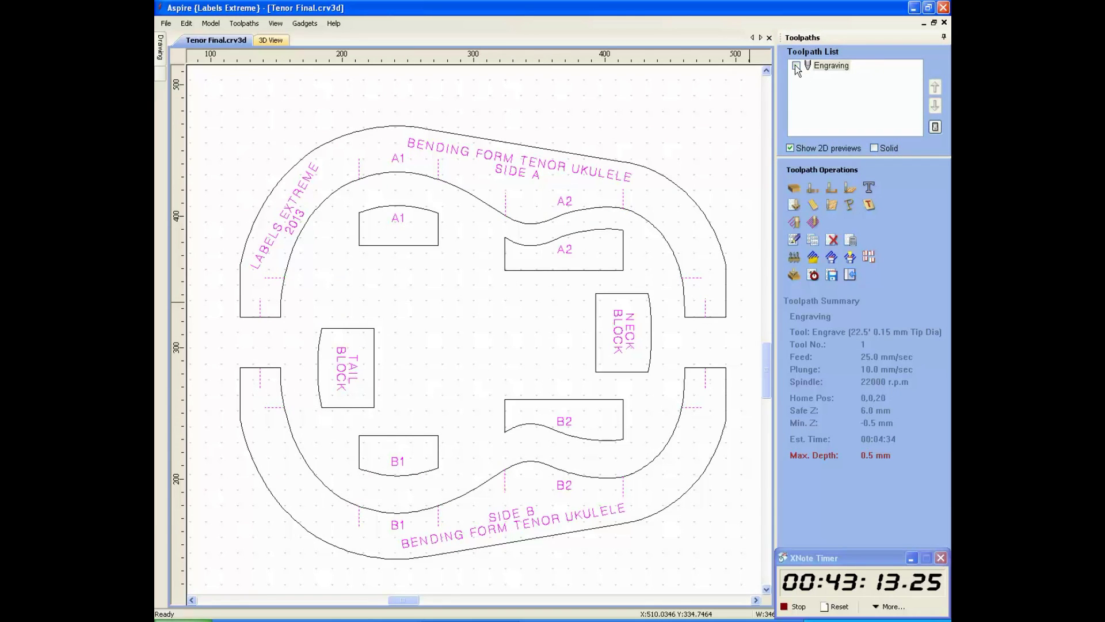
click(678, 220)
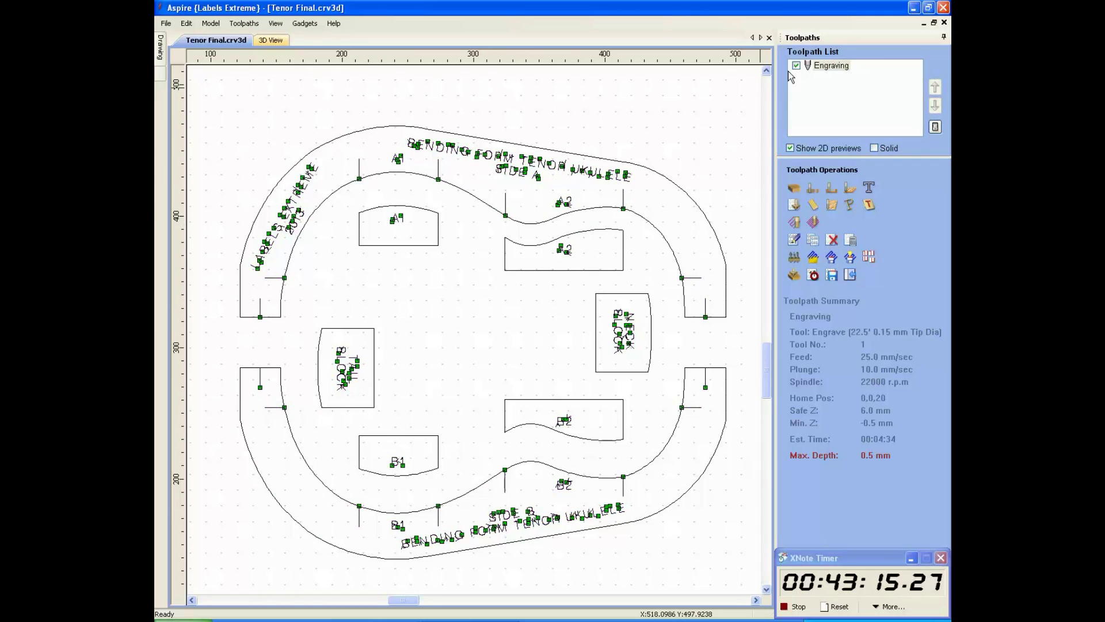
scroll(611, 176, up, 5)
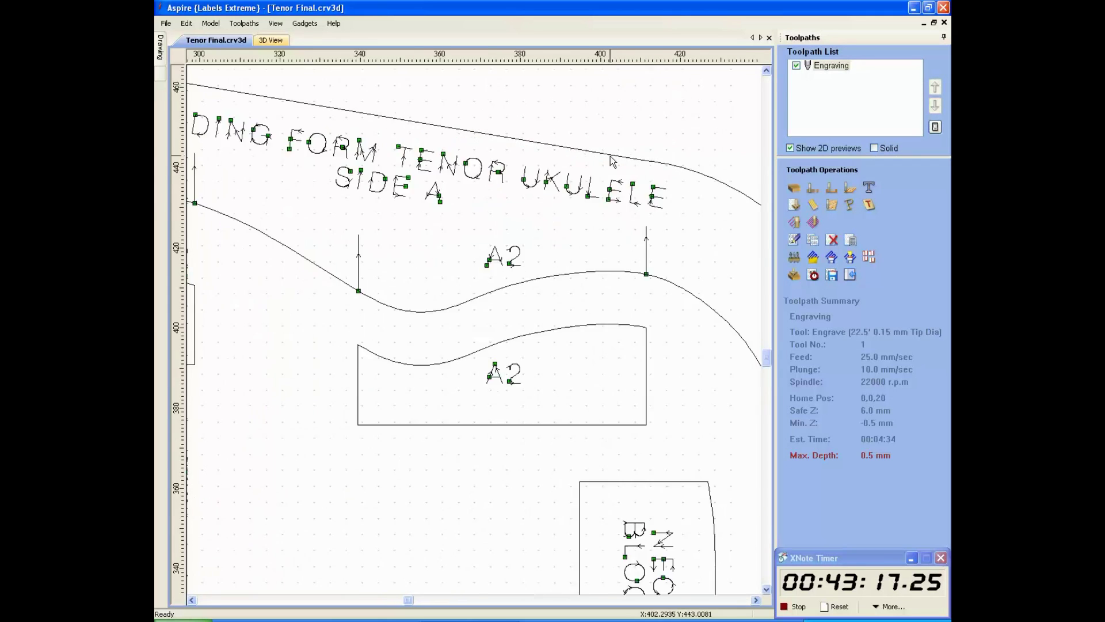
scroll(643, 210, up, 2)
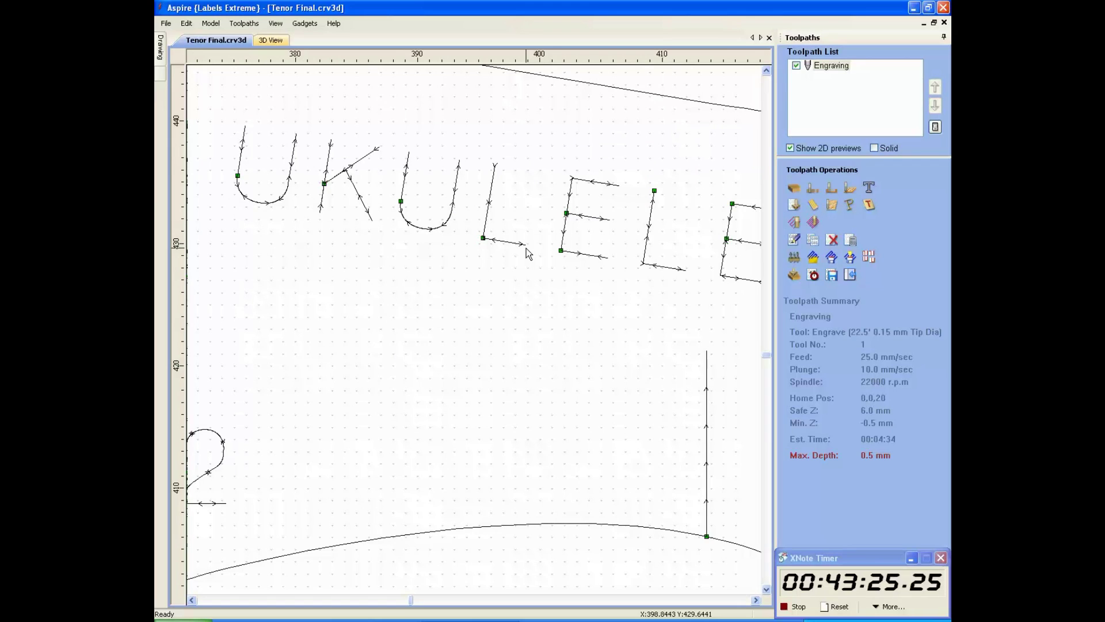
click(874, 149)
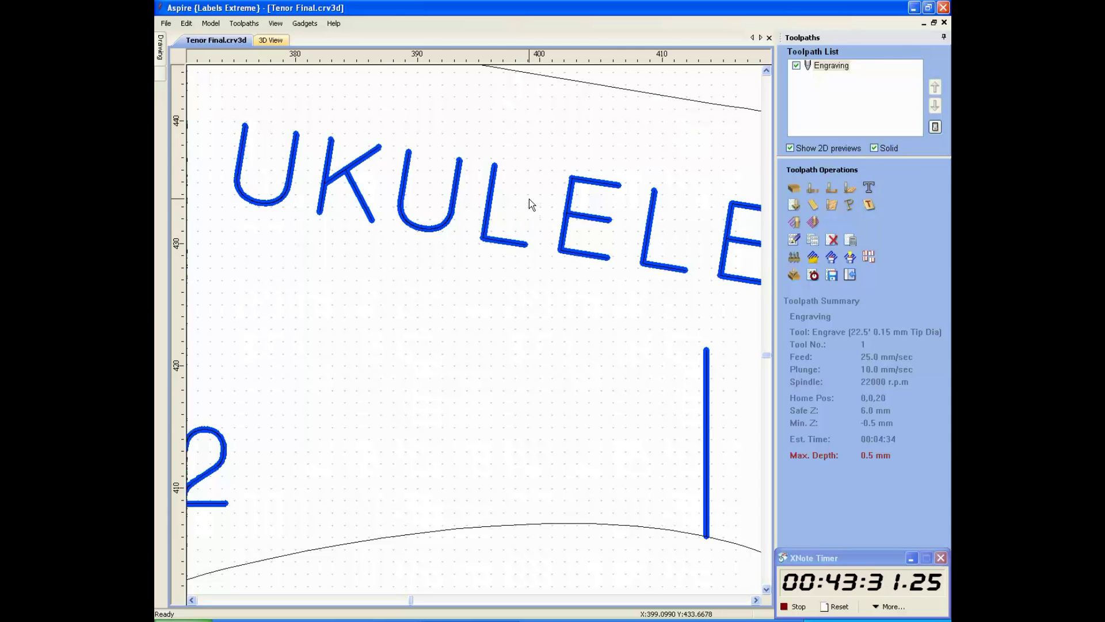
Inspect the solid engraving preview on the labels and alignment marks of the form halves and blocks.
scroll(529, 199, down, 1)
scroll(530, 199, down, 3)
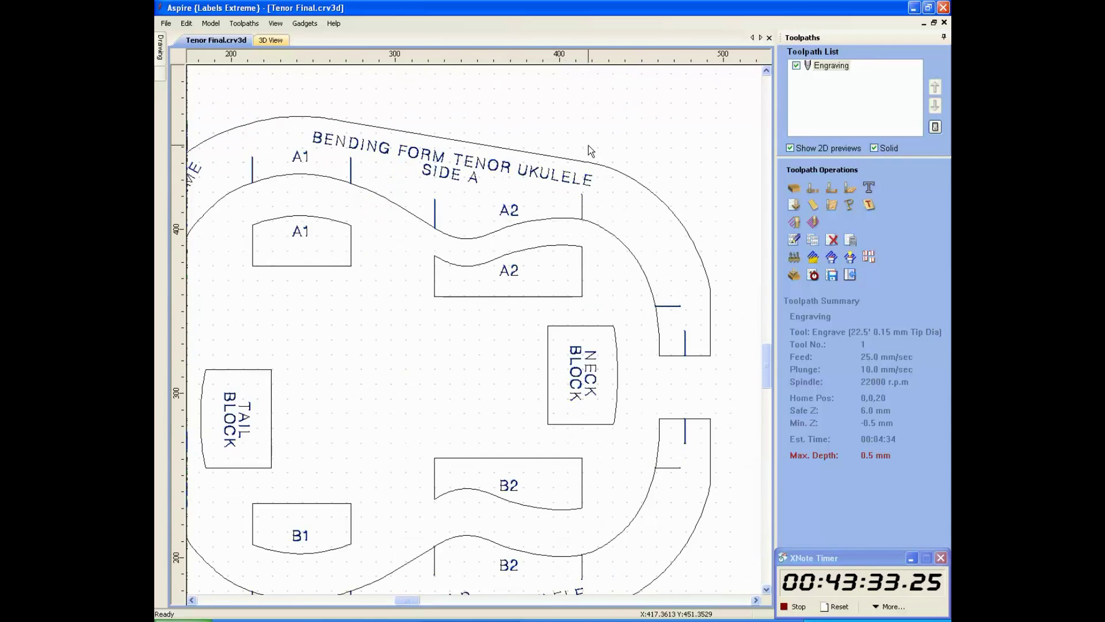
scroll(595, 155, down, 1)
scroll(247, 210, up, 3)
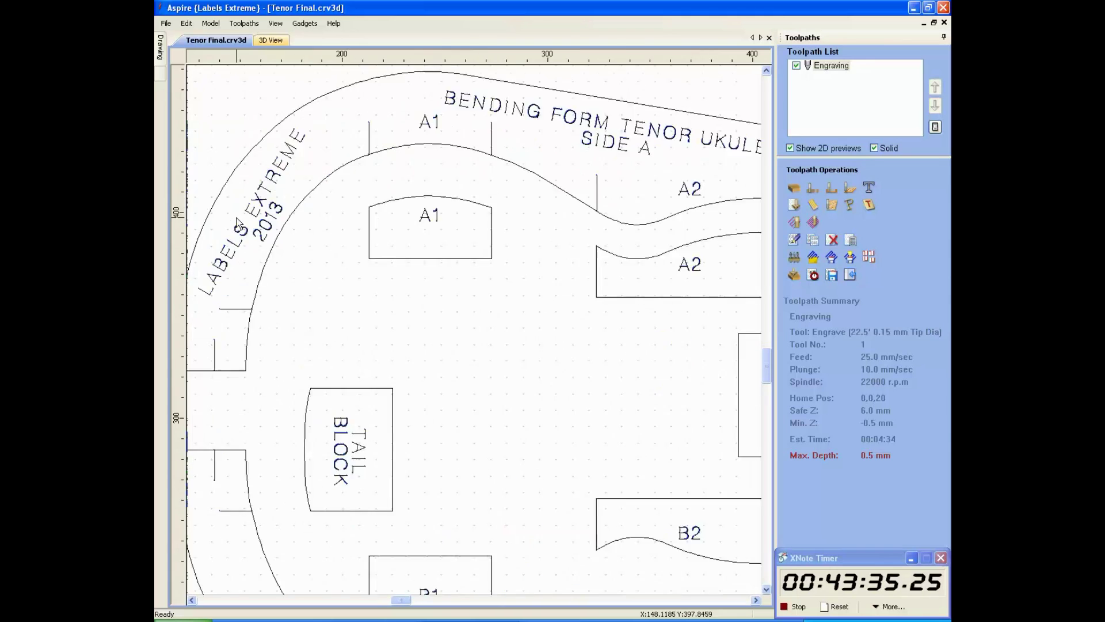
scroll(298, 256, down, 2)
scroll(333, 368, up, 4)
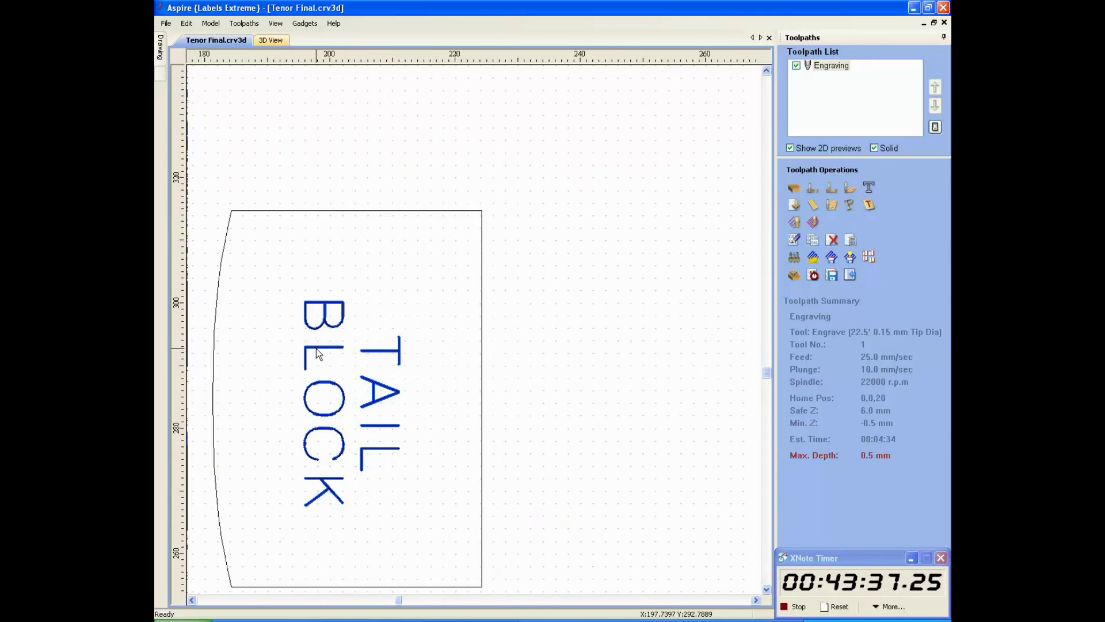
scroll(345, 366, down, 2)
scroll(425, 511, up, 2)
scroll(397, 510, down, 3)
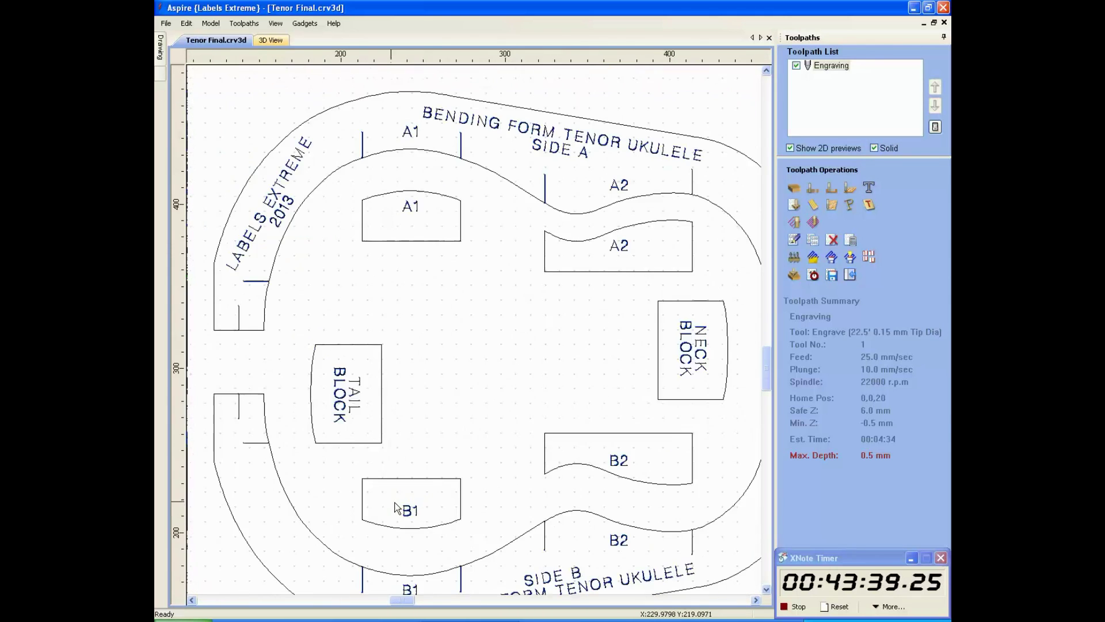
scroll(598, 471, down, 1)
scroll(584, 472, up, 3)
scroll(569, 505, down, 1)
scroll(569, 505, down, 3)
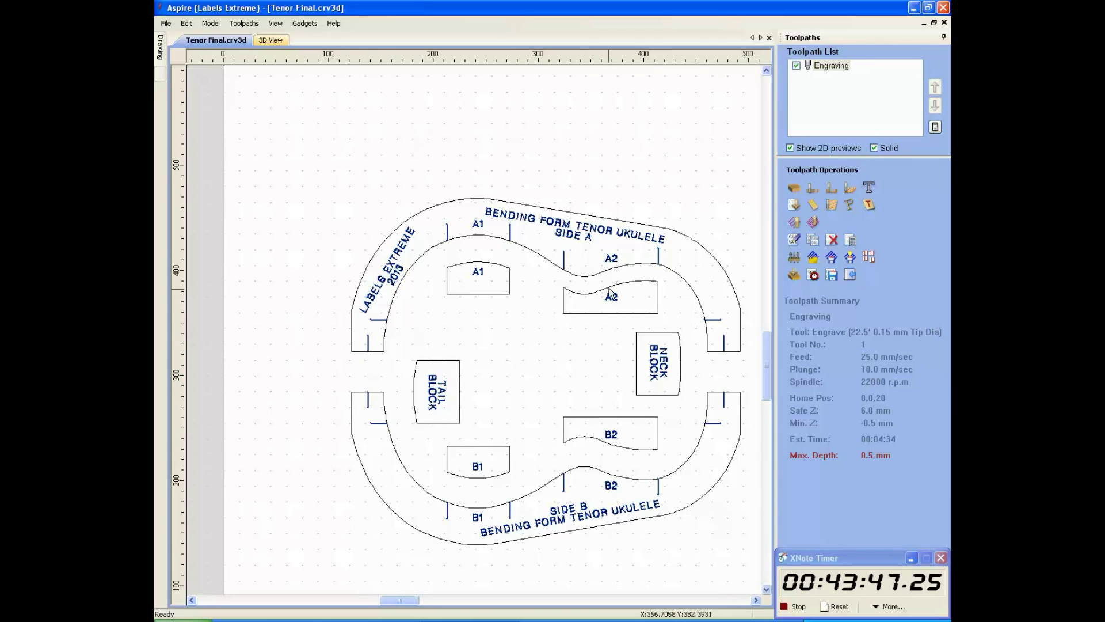
click(632, 282)
click(640, 264)
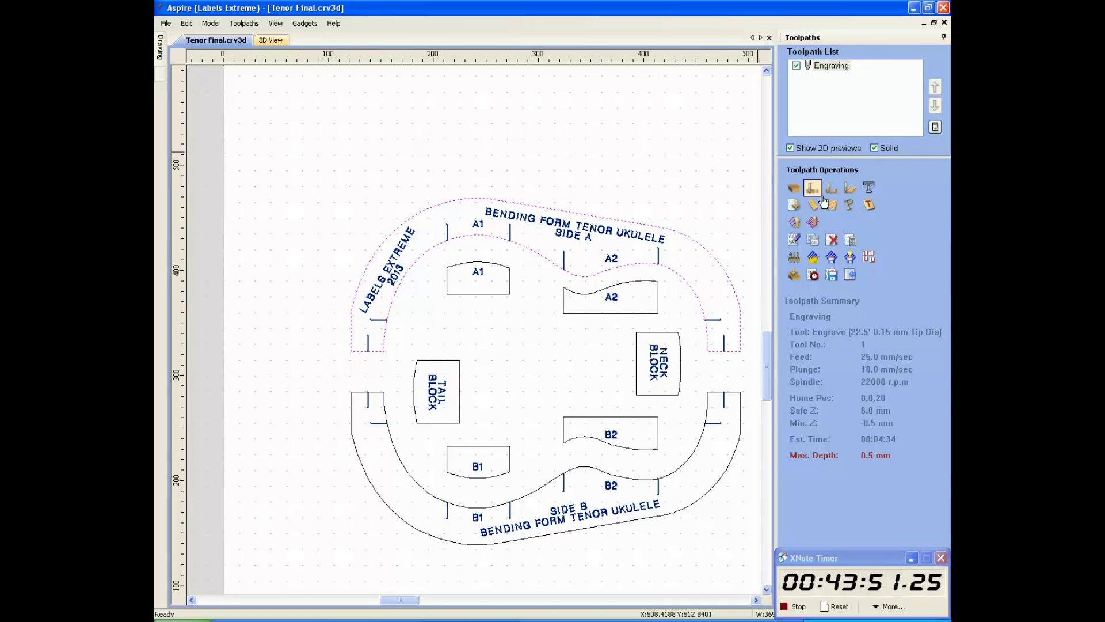
click(707, 198)
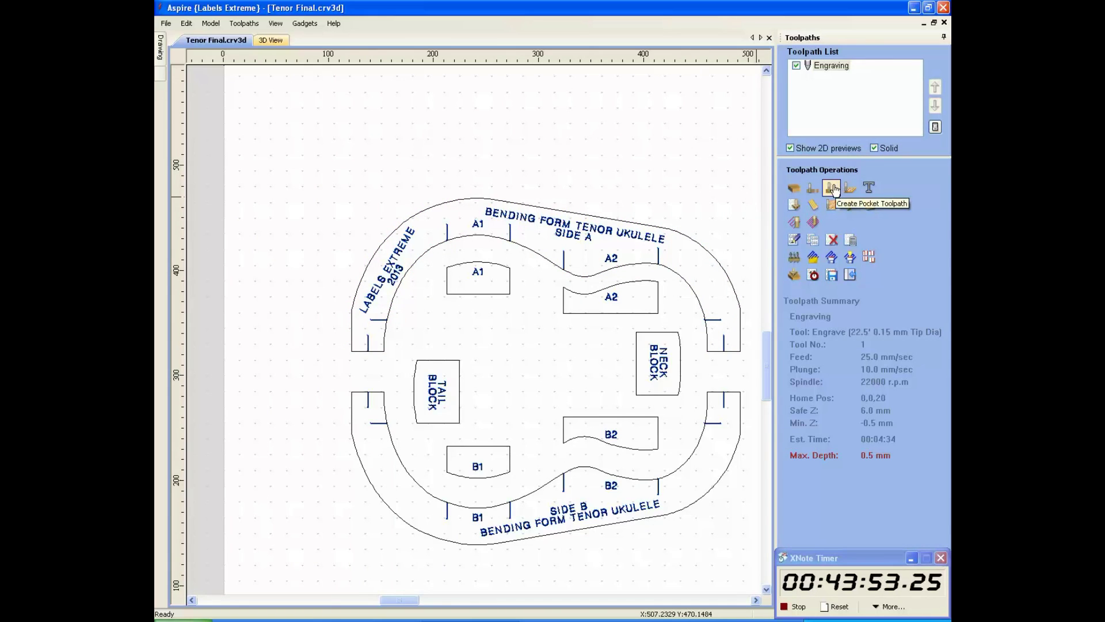
Start a 2D profile toolpath machining outside the vectors with the 6.35 mm End Mill.
click(813, 190)
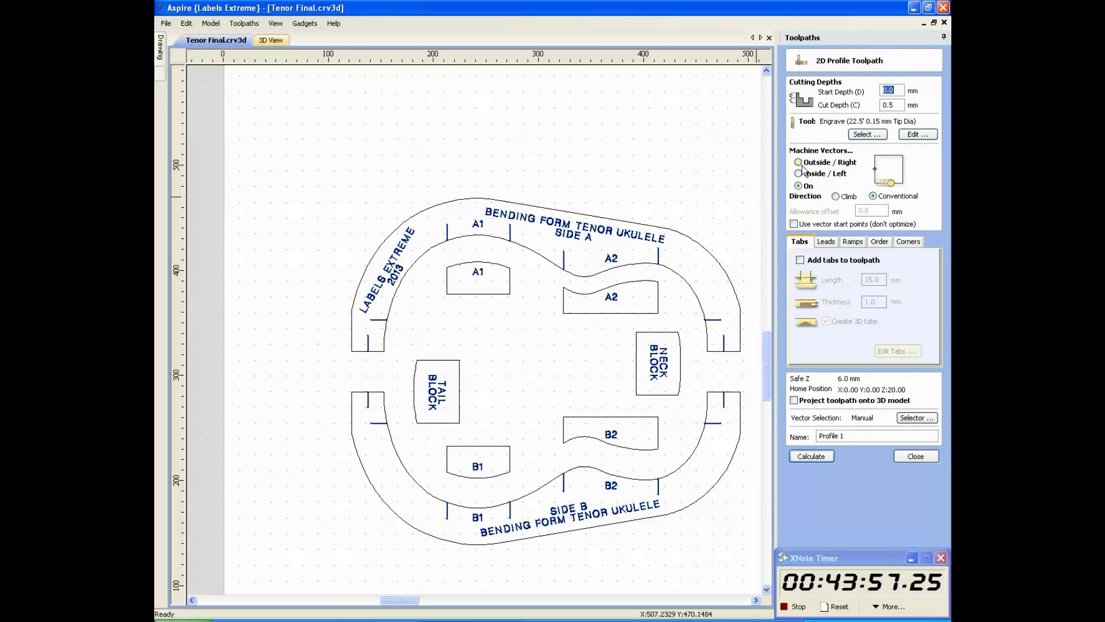
click(798, 162)
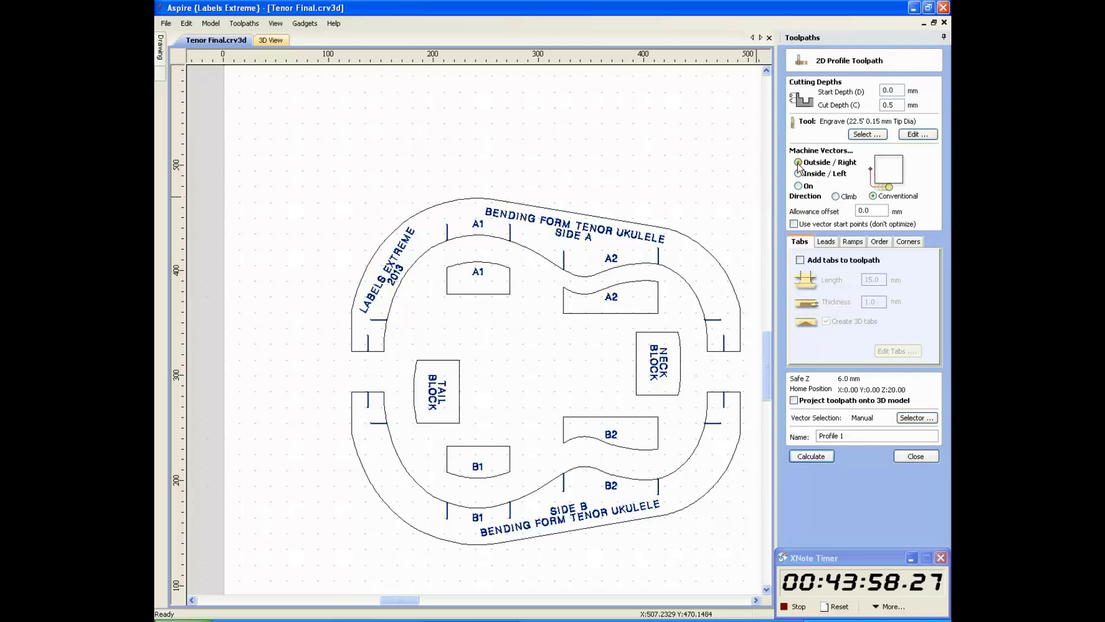
click(867, 134)
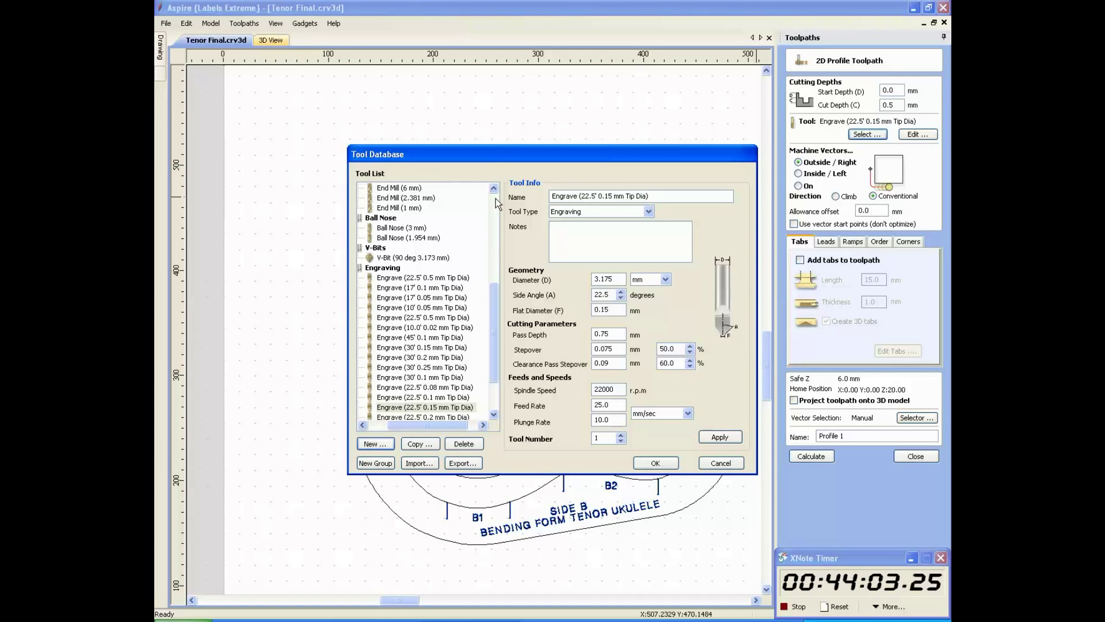
scroll(499, 206, up, 7)
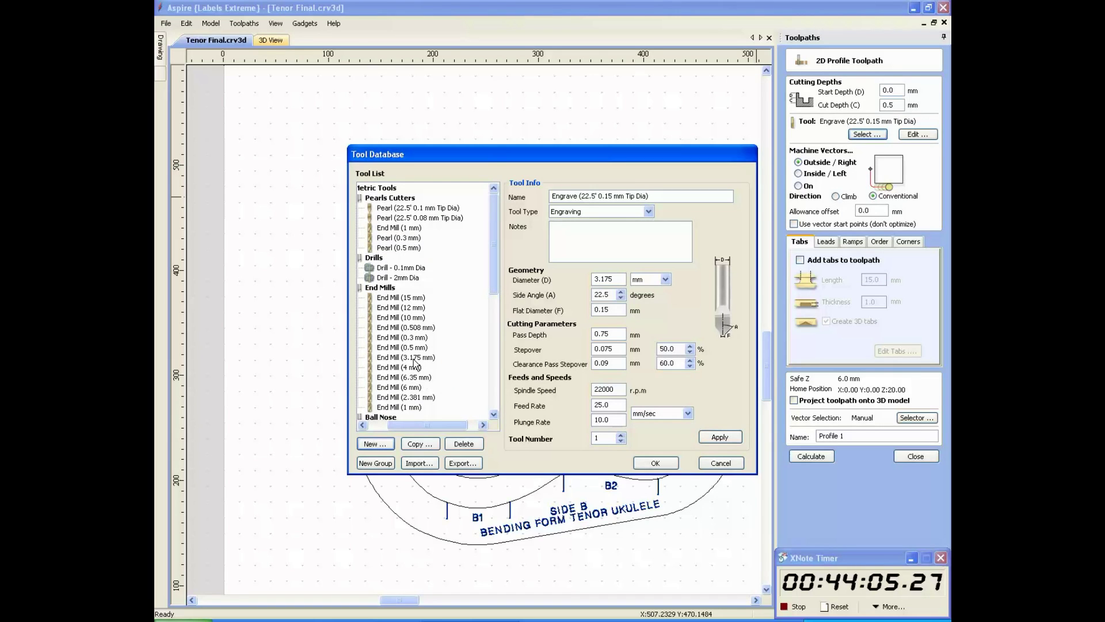
click(404, 377)
double_click(412, 378)
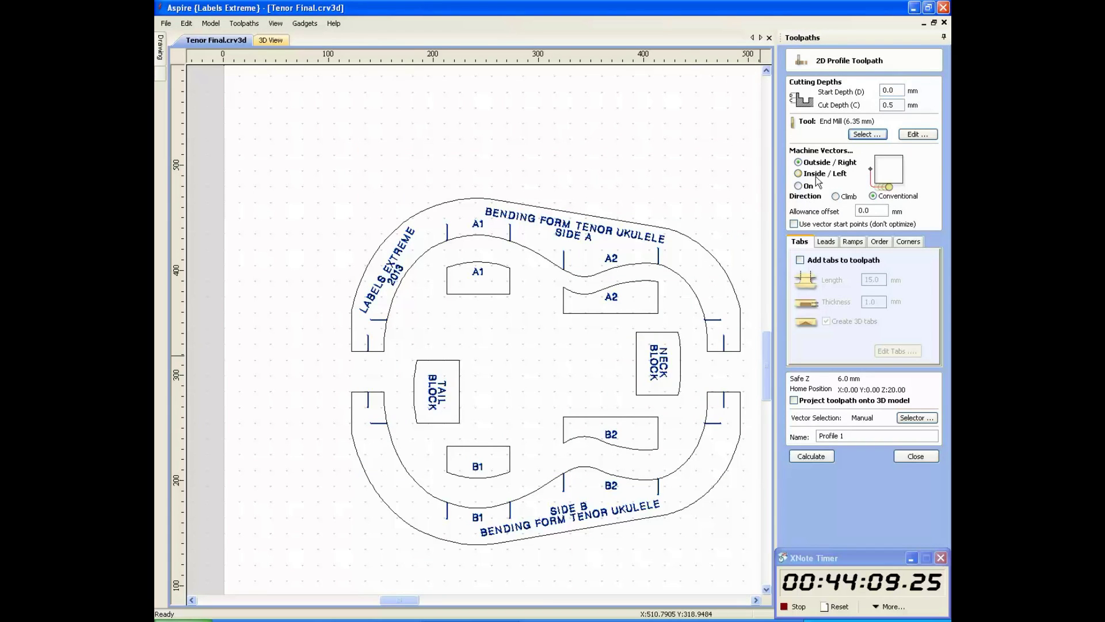
Select the outlines of both form halves, the A1, A2, B1 and B2 blocks, and the tail and neck blocks.
click(688, 240)
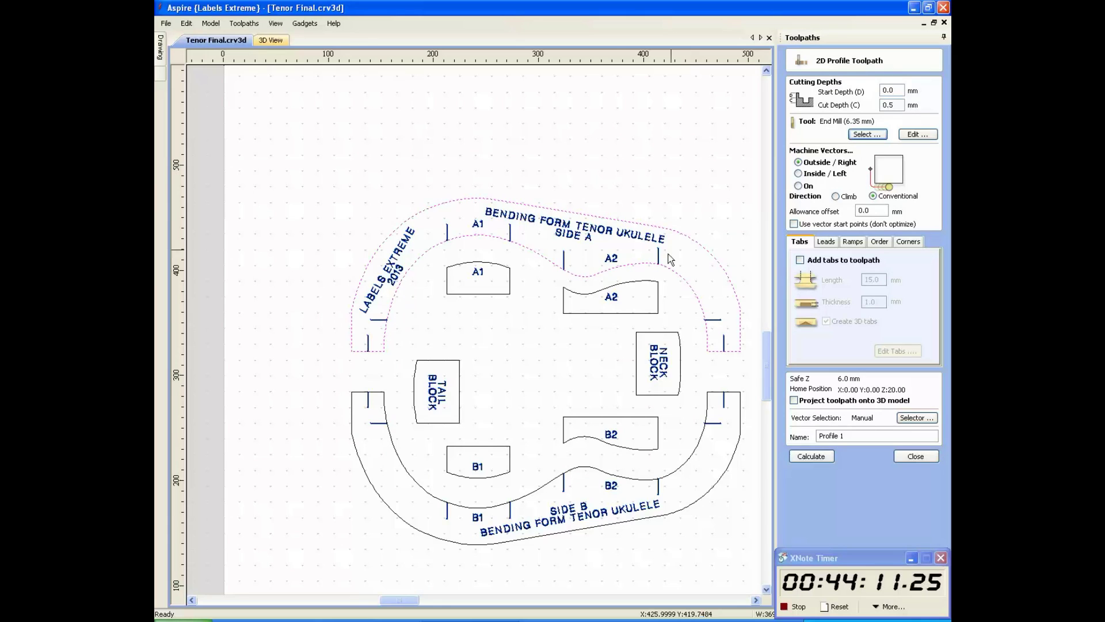
shift+click(610, 294)
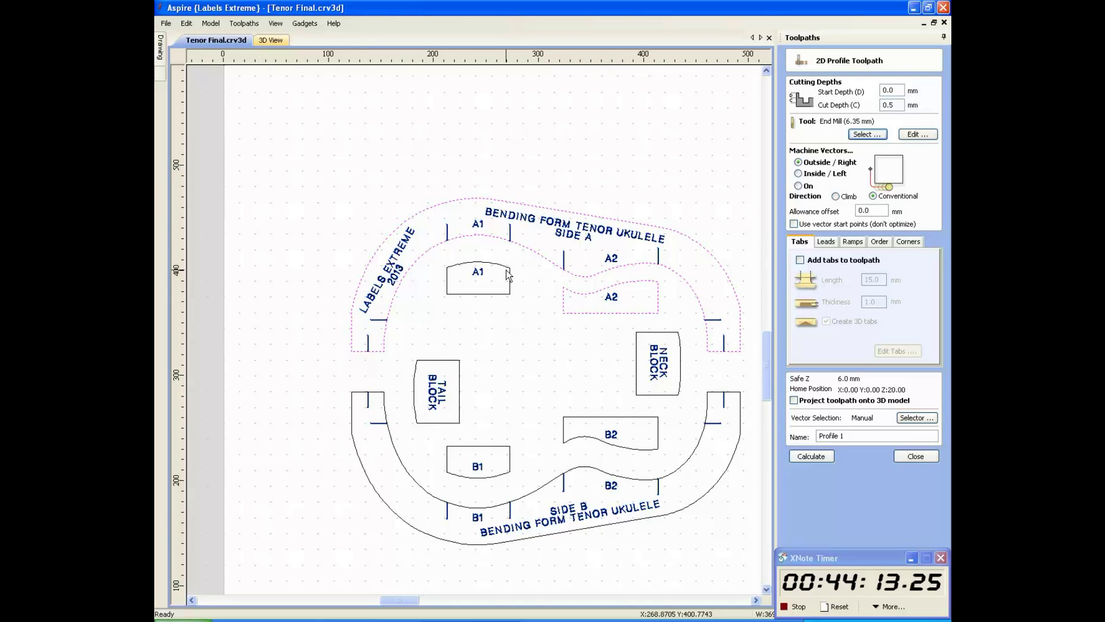
shift+click(509, 274)
shift+click(415, 377)
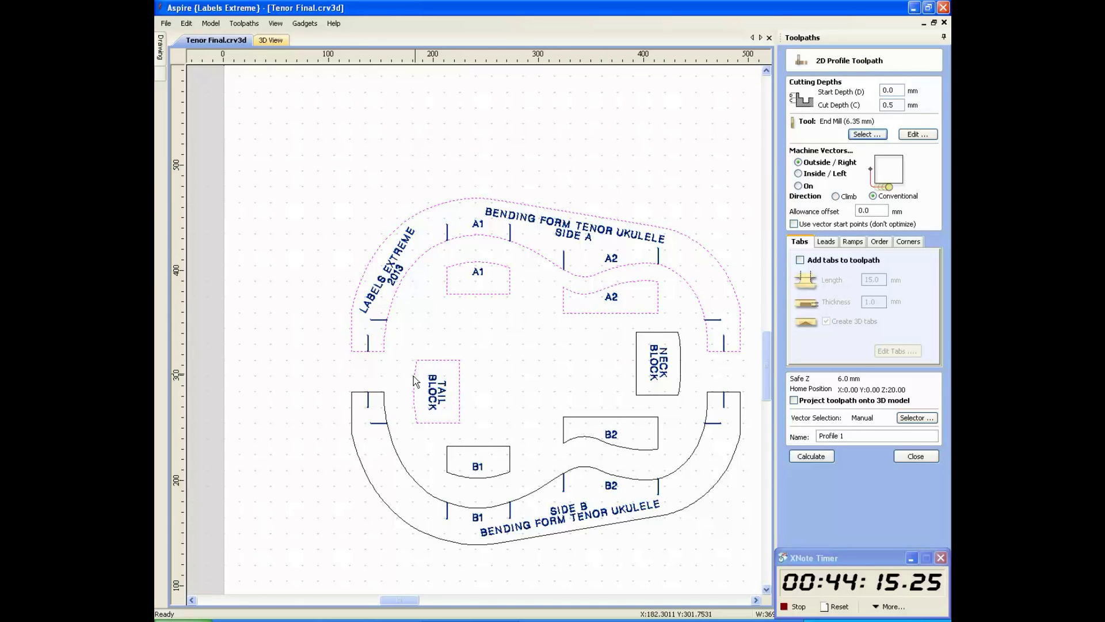
shift+click(384, 400)
shift+click(468, 447)
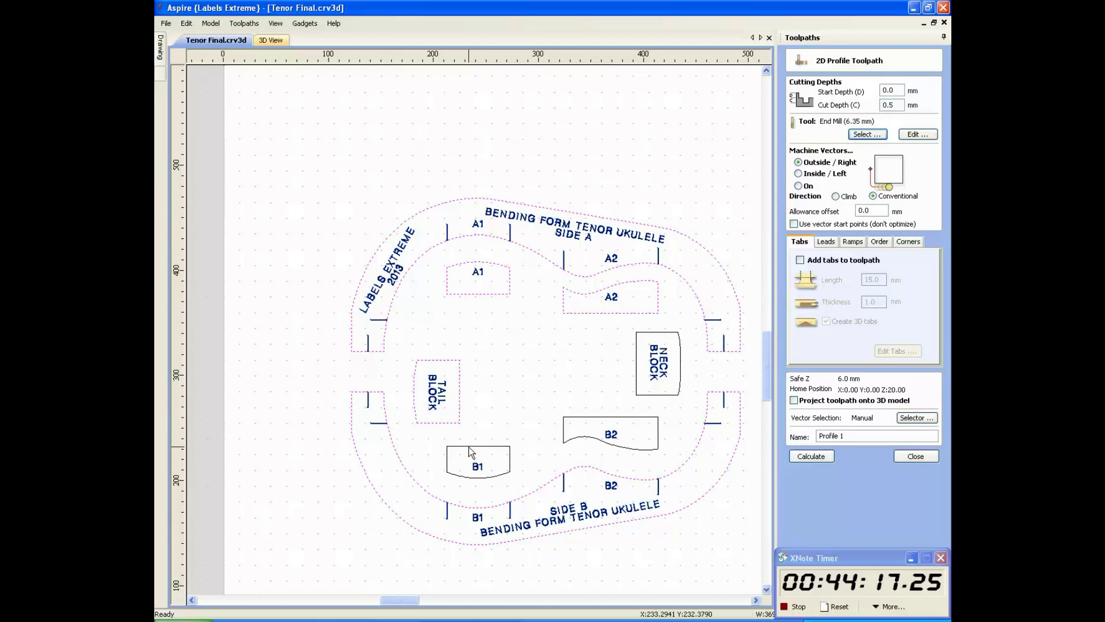
shift+click(565, 428)
shift+click(646, 396)
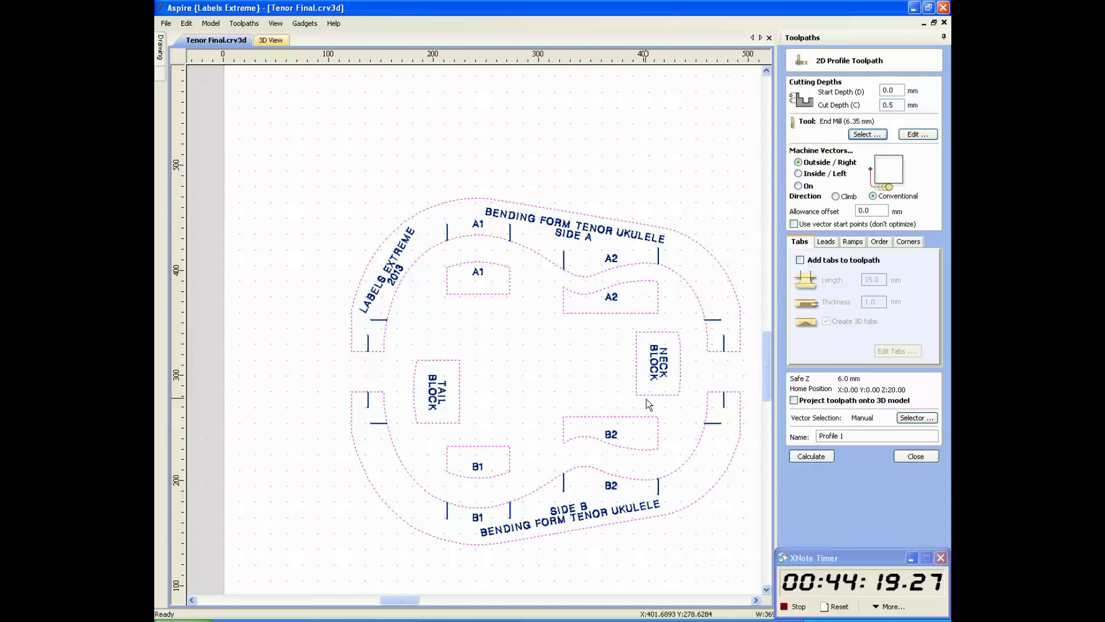
Name the profile toolpath Cutout, set its cut depth to 18.3 mm and calculate it.
drag(856, 432, 809, 433)
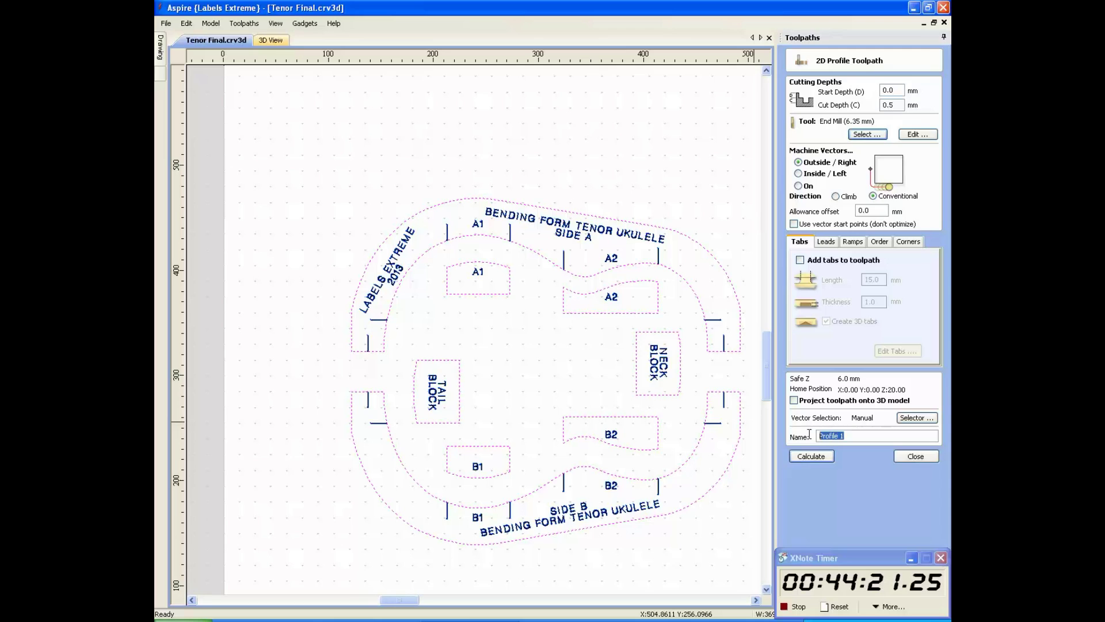
text(Cu)
text(18.3)
click(811, 454)
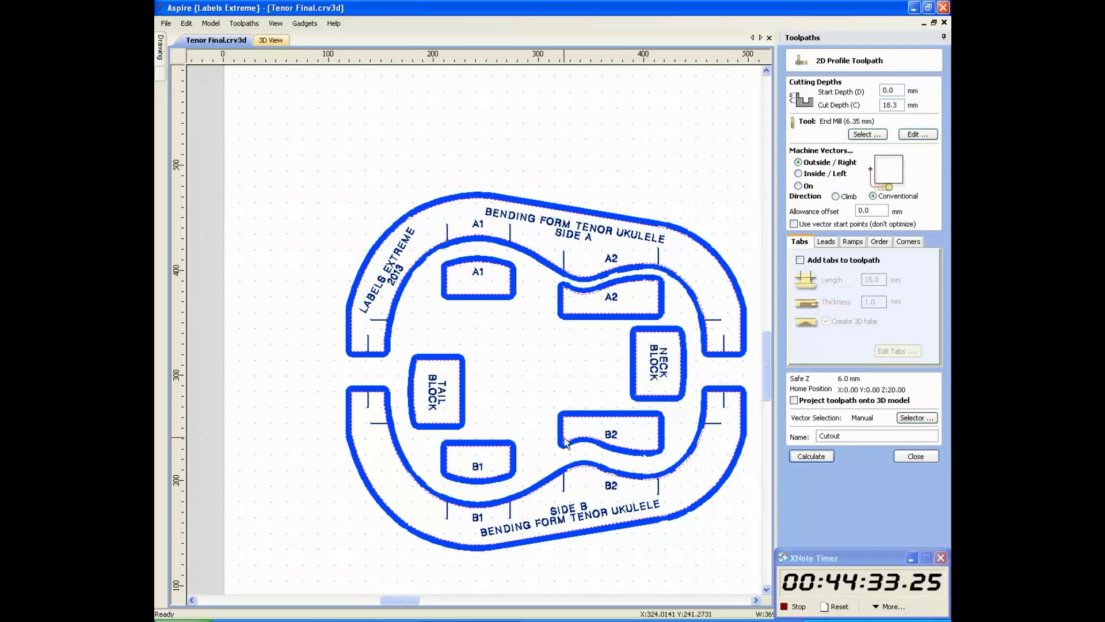
Examine the solid Cutout preview around the blocks and along both form halves, including the spacing between neighbouring cuts.
scroll(489, 402, down, 2)
scroll(585, 493, up, 6)
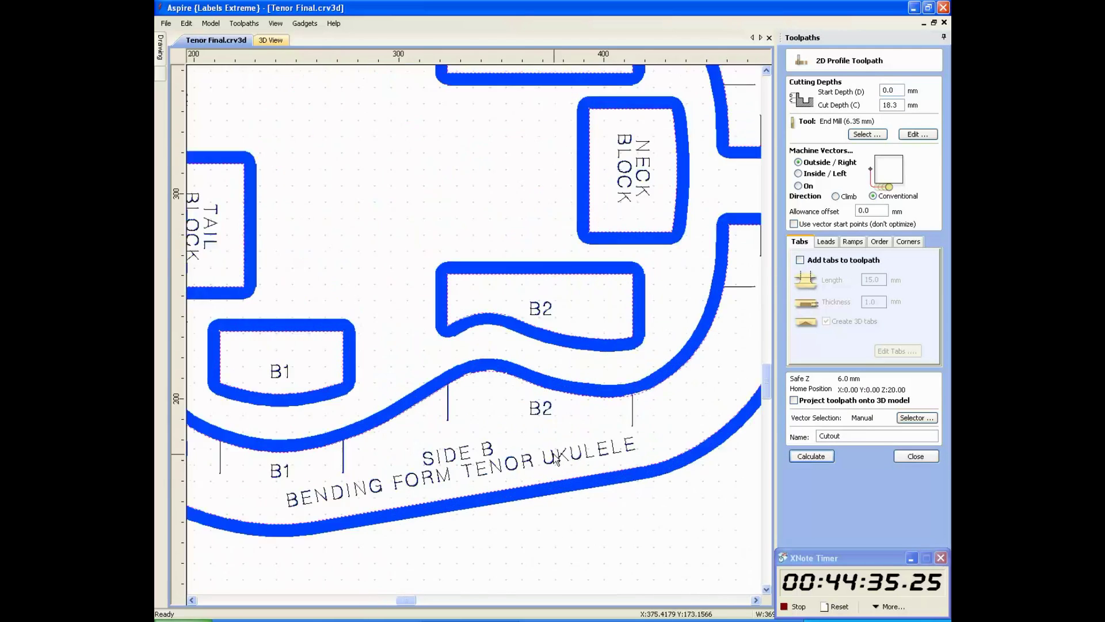
scroll(510, 382, up, 1)
scroll(541, 398, down, 3)
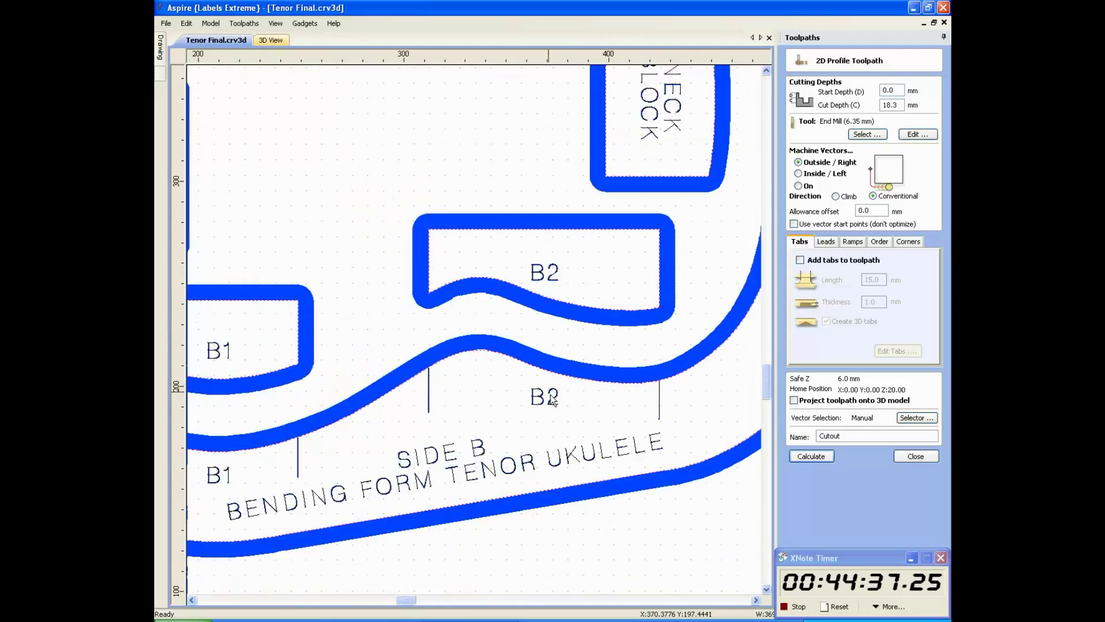
scroll(542, 198, down, 3)
scroll(557, 118, up, 6)
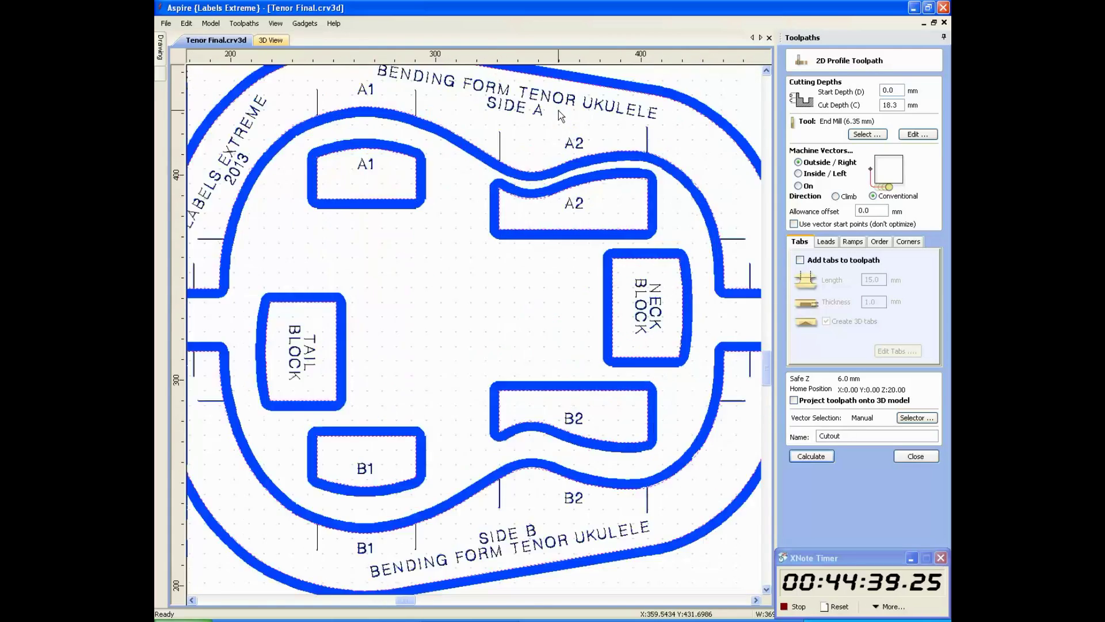
scroll(547, 155, down, 4)
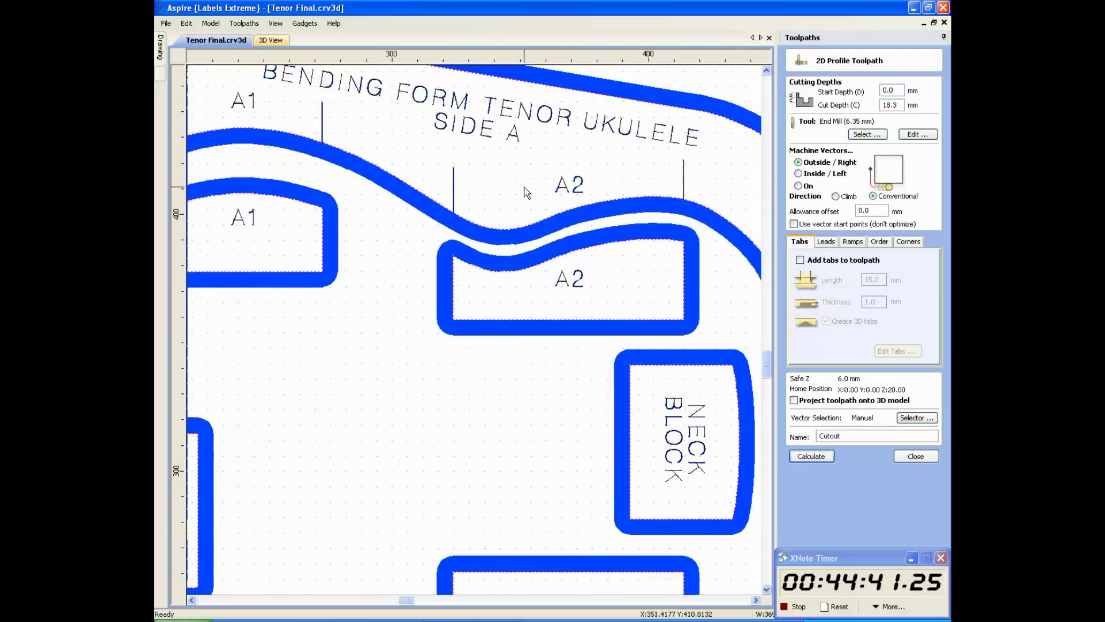
scroll(526, 192, down, 1)
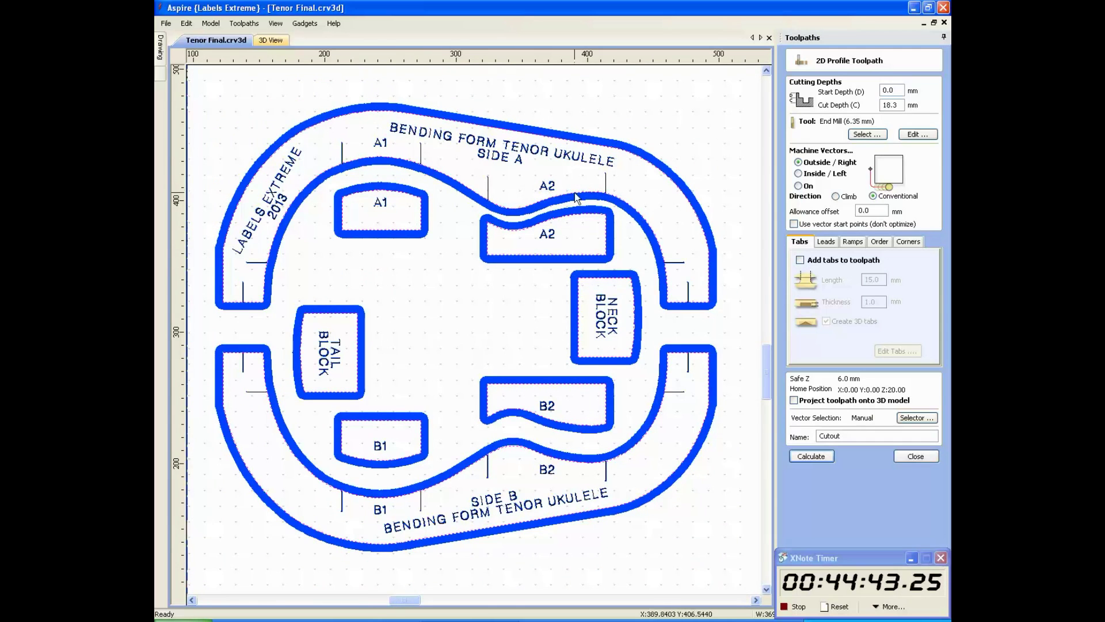
Close the profile form and set the material's rapid gaps to 2 mm clearance and 0.2 mm plunge.
click(916, 455)
click(794, 188)
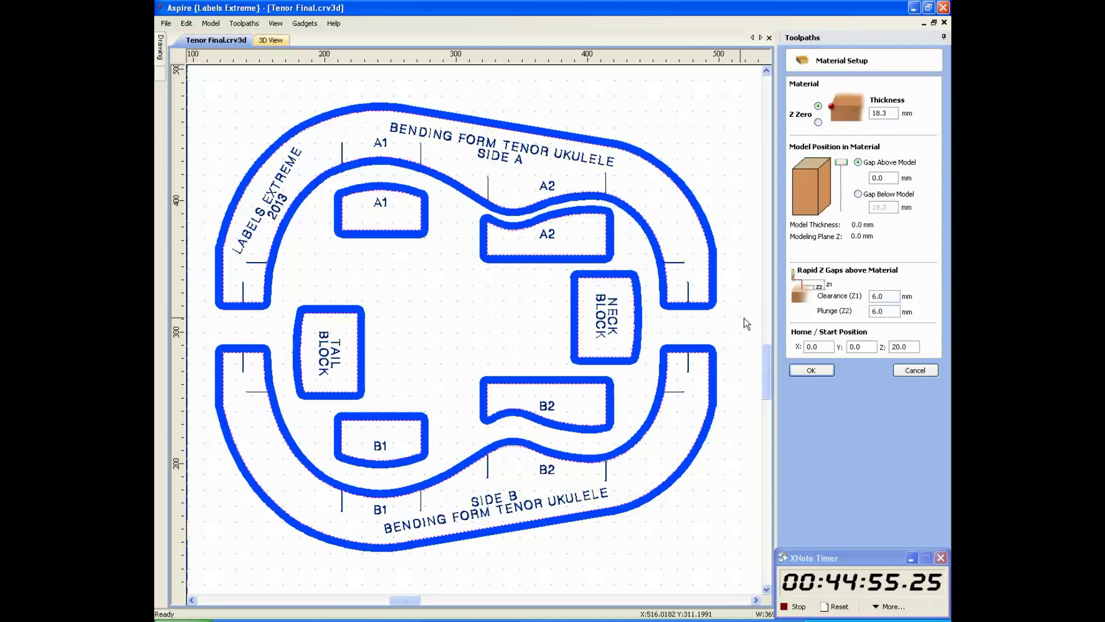
click(887, 291)
text(.2)
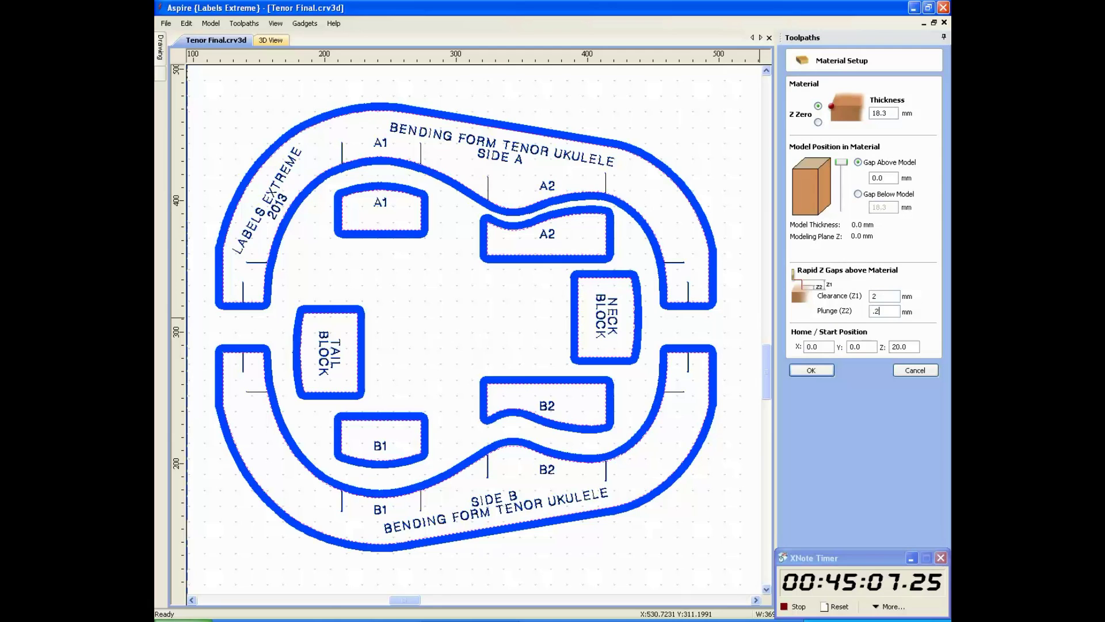
click(823, 374)
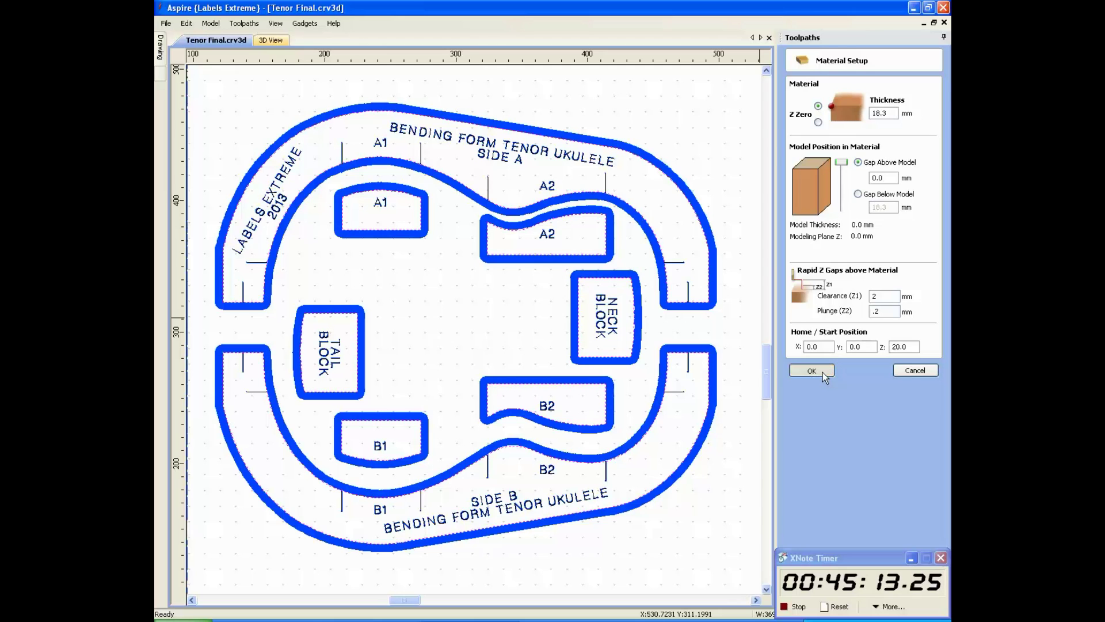
click(573, 364)
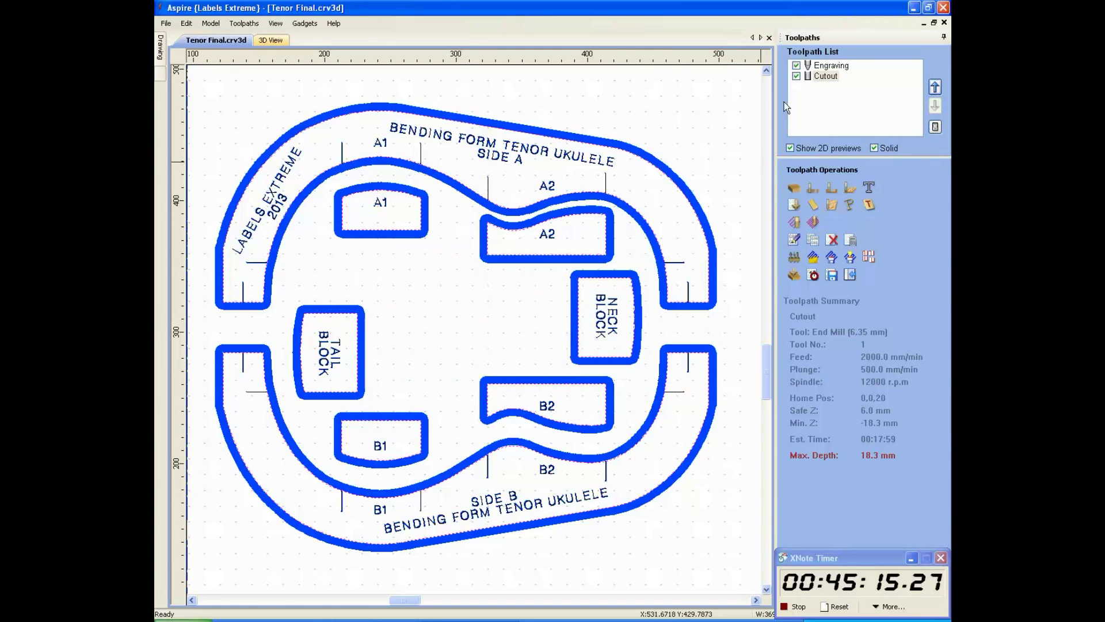
Reopen the Cutout toolpath settings and examine how closely the cut follows the inner curve of the SIDE A form.
double_click(824, 77)
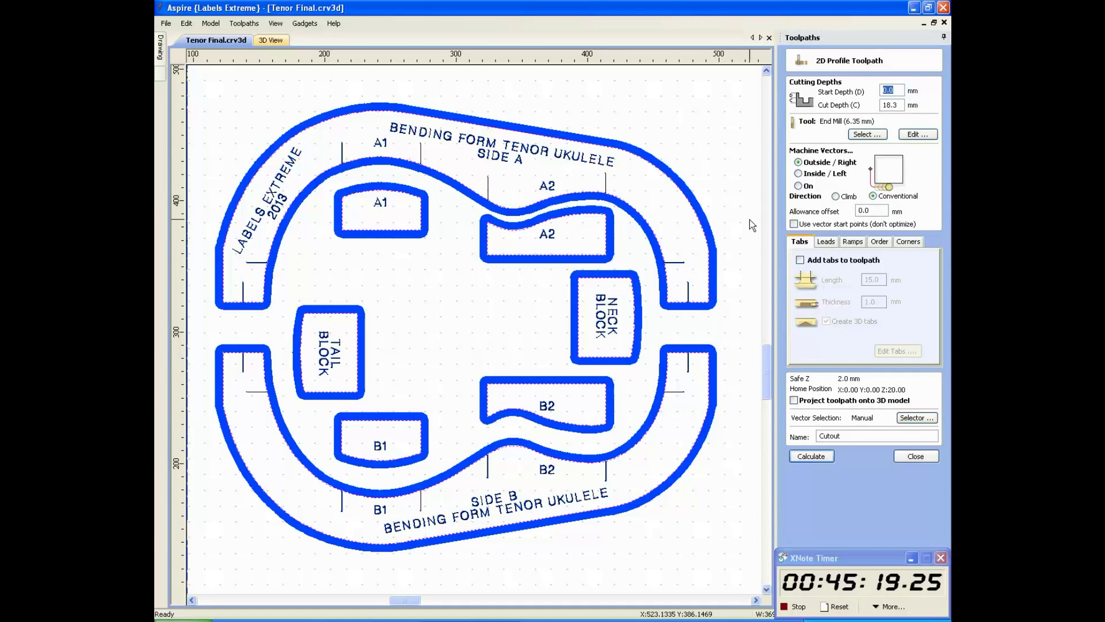
scroll(658, 224, up, 6)
scroll(638, 249, up, 4)
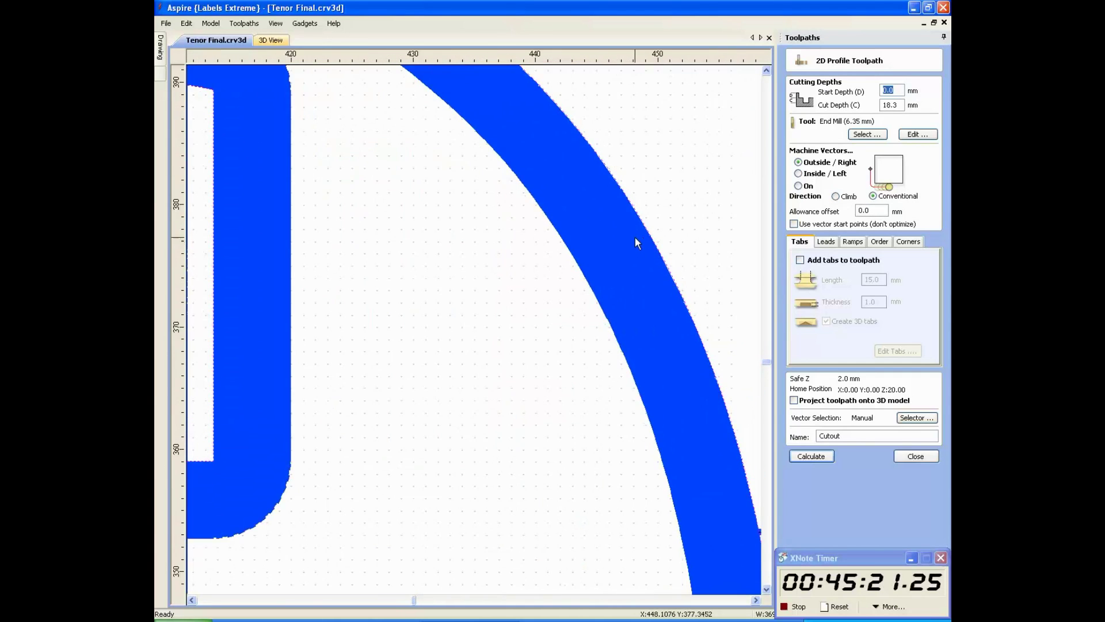
scroll(655, 191, up, 3)
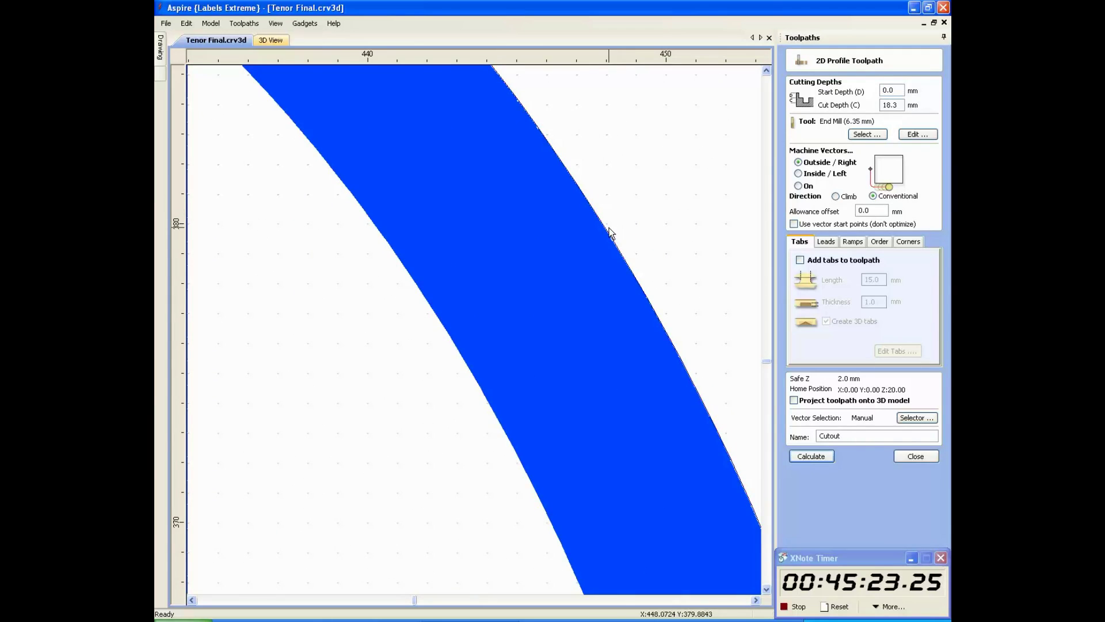
double_click(867, 210)
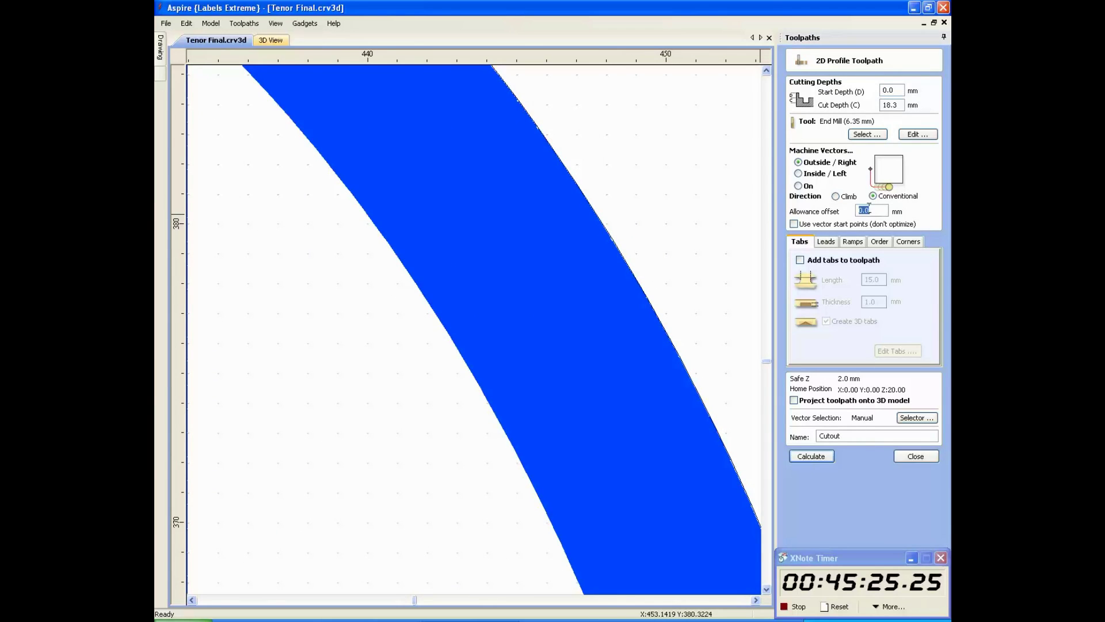
scroll(696, 235, down, 2)
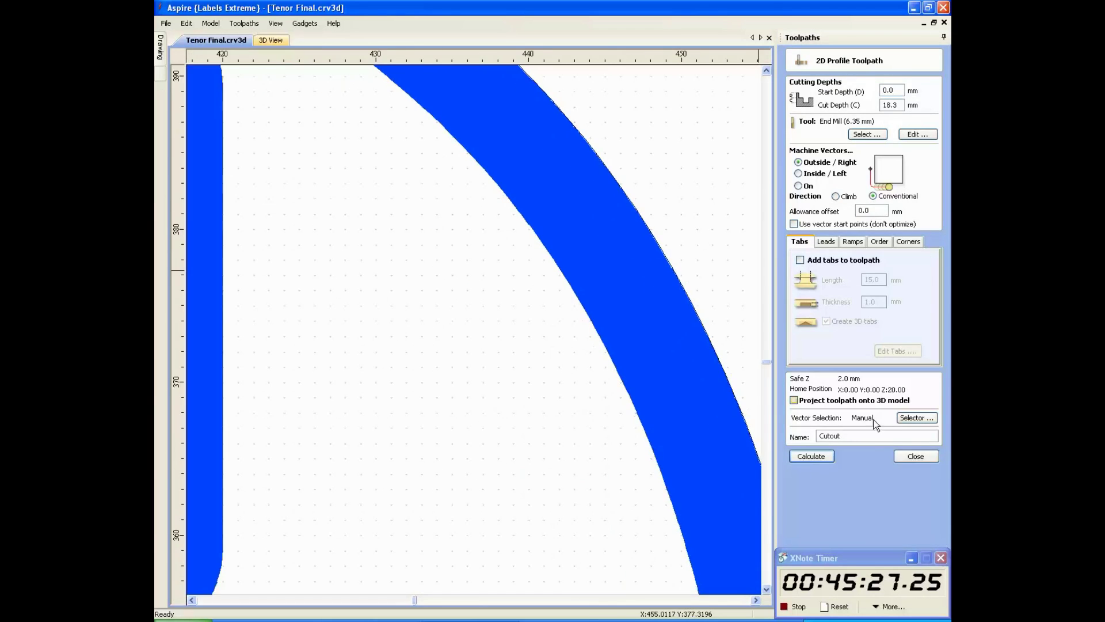
click(906, 457)
Set the Cutout toolpath's allowance offset to 0.25 mm, recalculate it and close its settings.
double_click(824, 76)
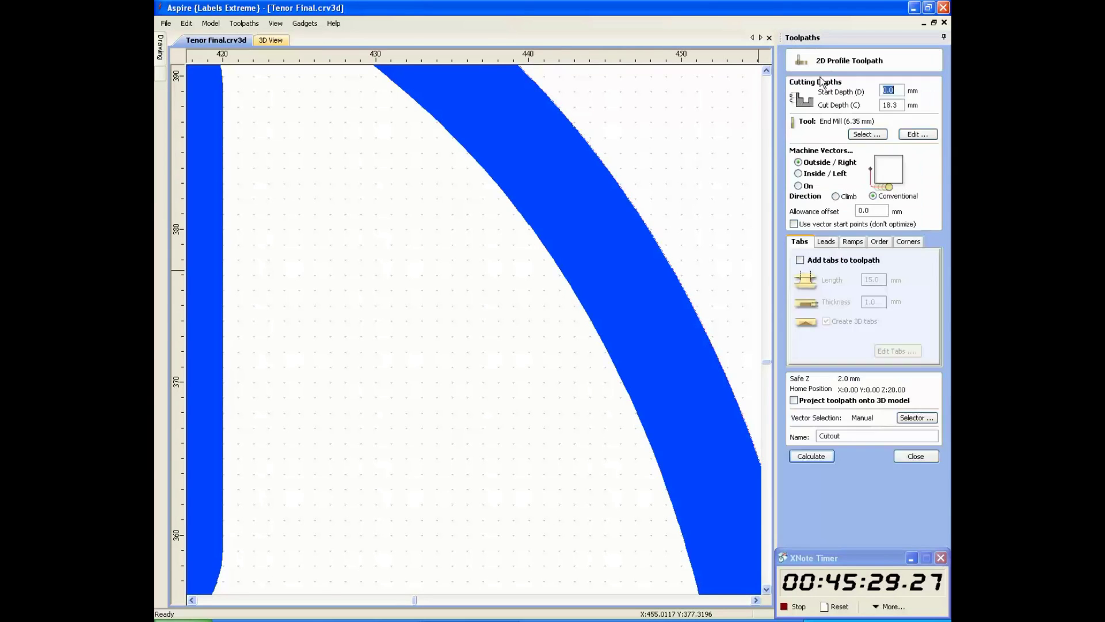
click(869, 211)
click(811, 456)
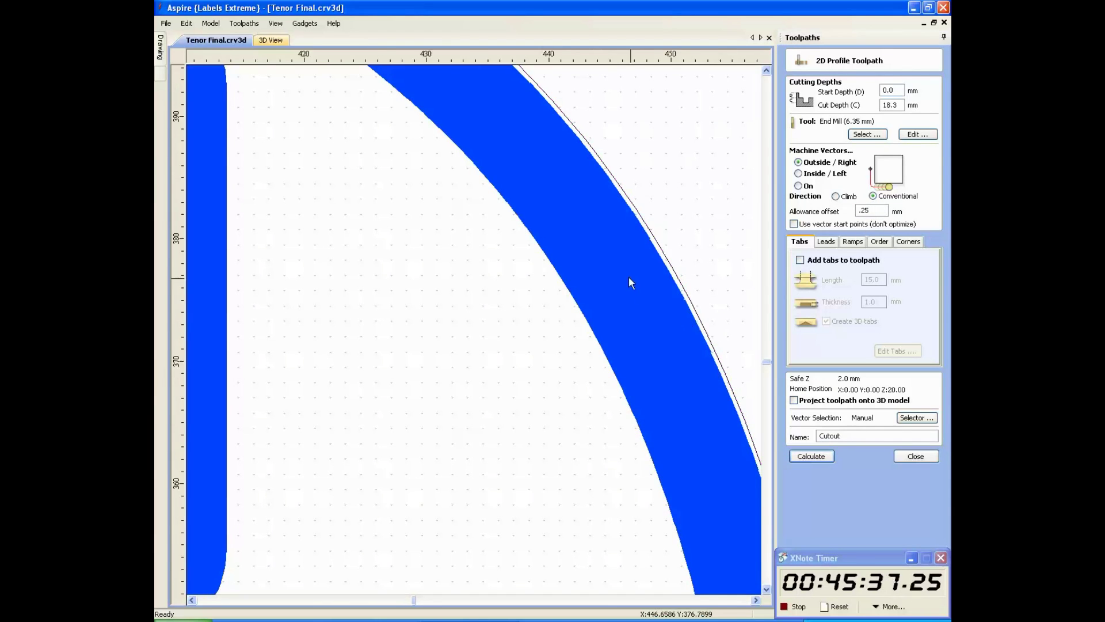
scroll(629, 276, down, 2)
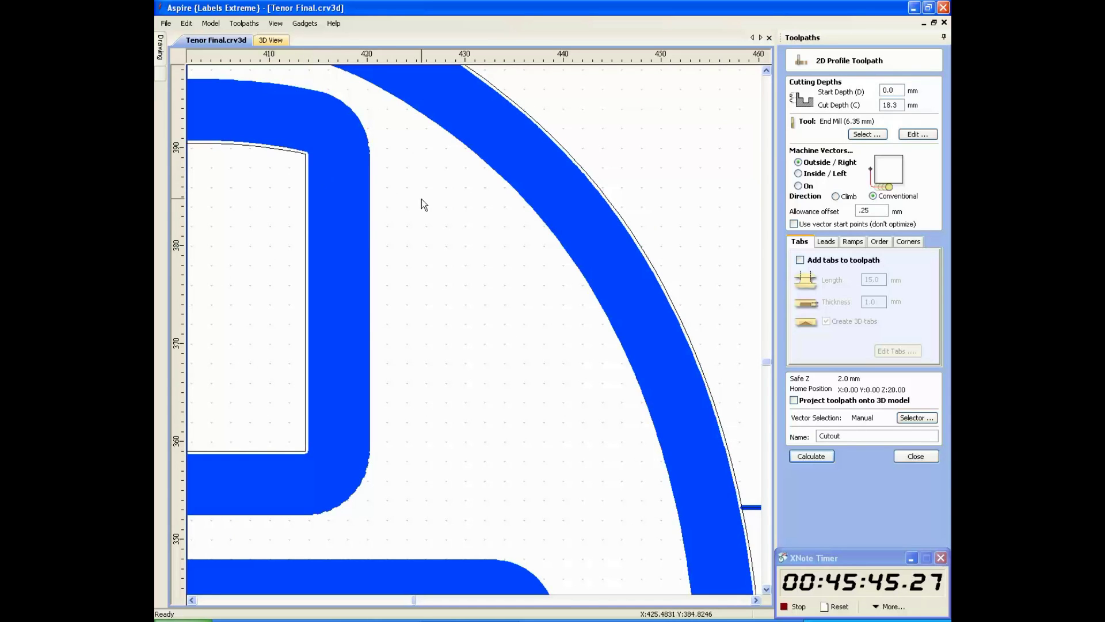
click(915, 456)
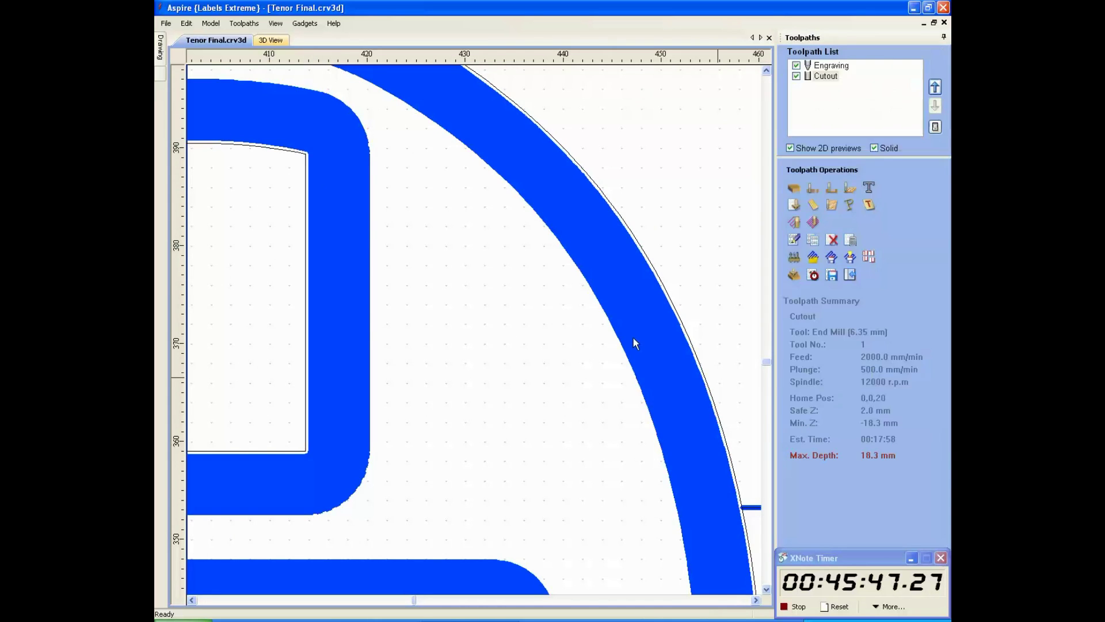
scroll(512, 229, down, 5)
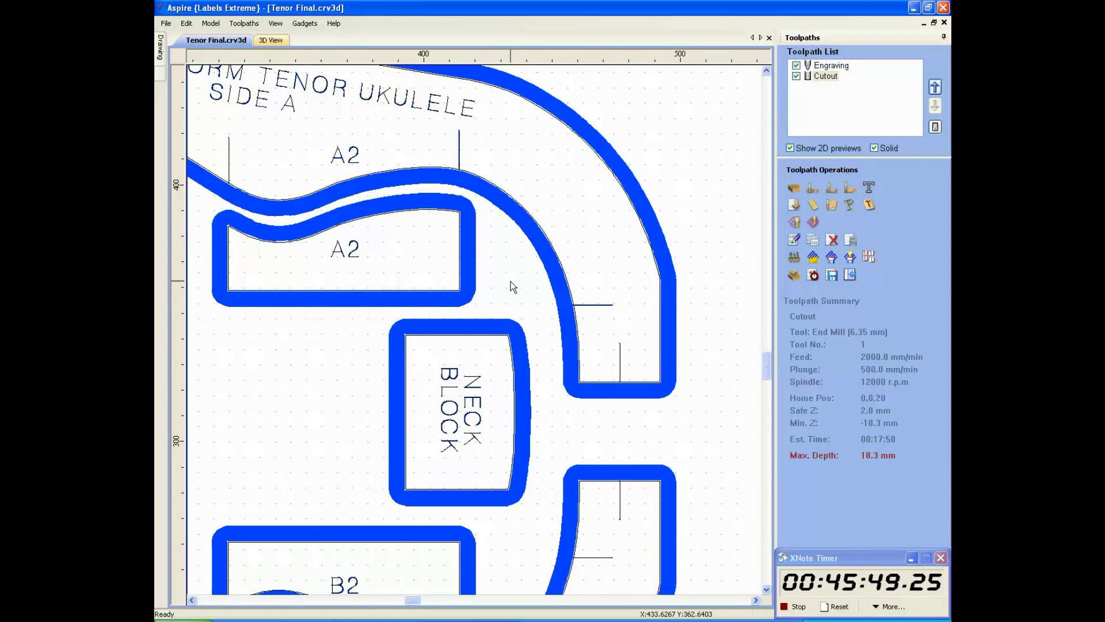
Reopen the Cutout toolpath for editing and rename it Roughing.
click(823, 81)
double_click(824, 77)
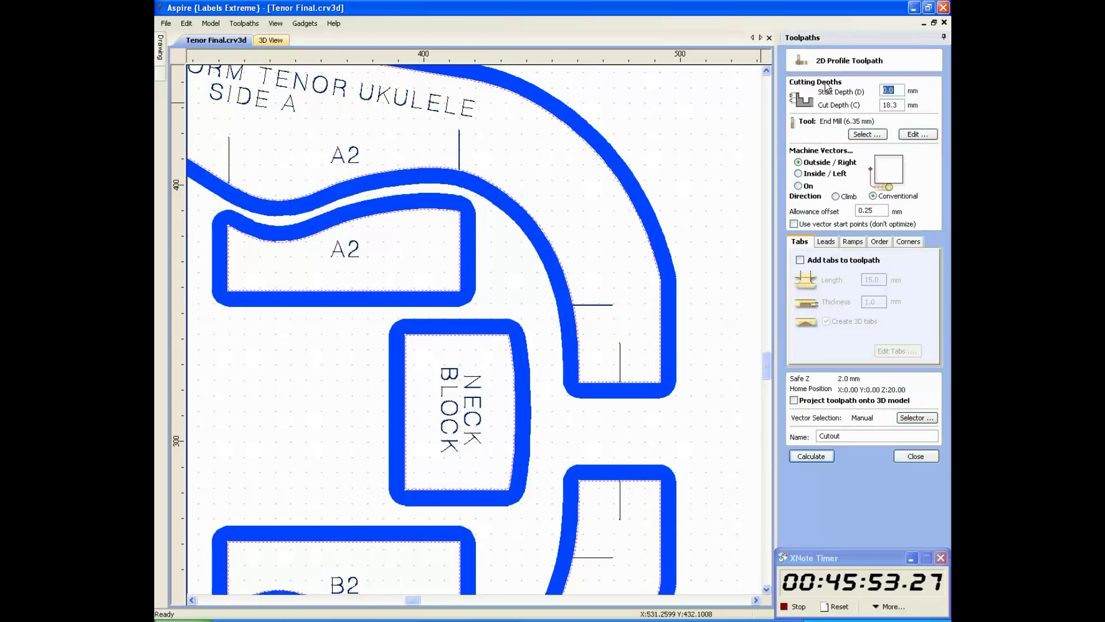
double_click(829, 435)
text(Roughing)
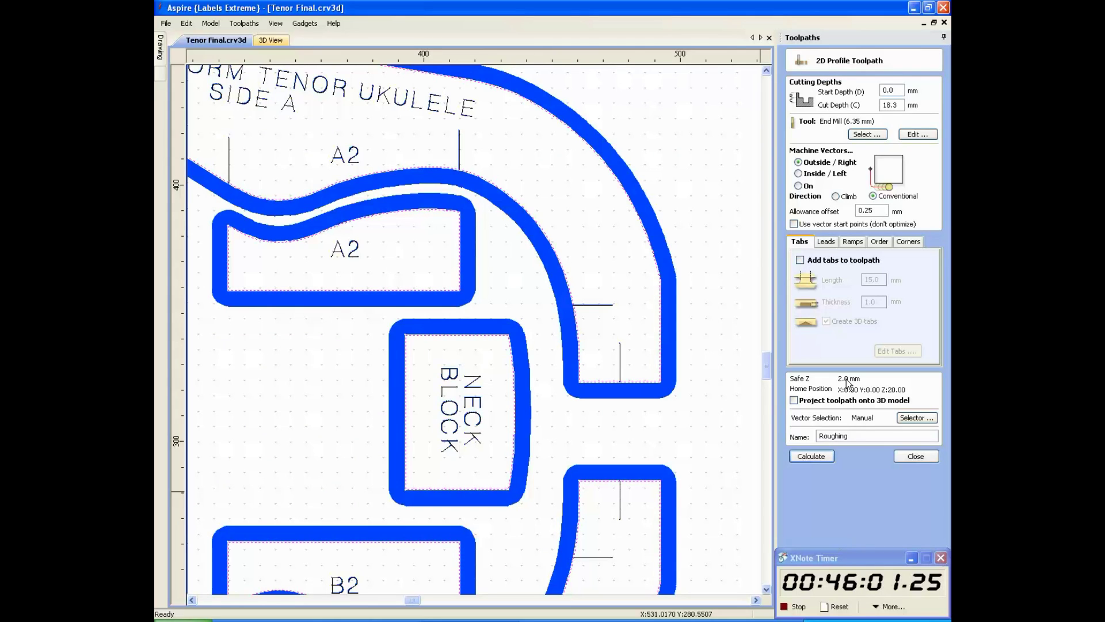
Add 3D tabs 15 mm long and 1 mm thick to the Roughing toolpath, with four tabs on each selected outline.
click(799, 259)
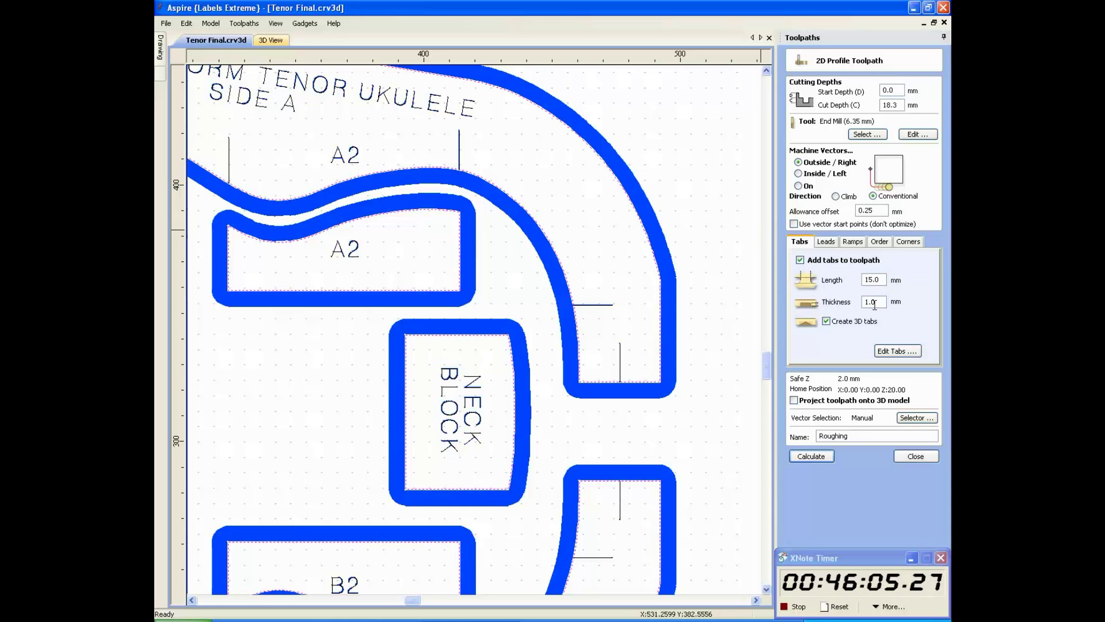
click(826, 242)
click(799, 242)
click(897, 350)
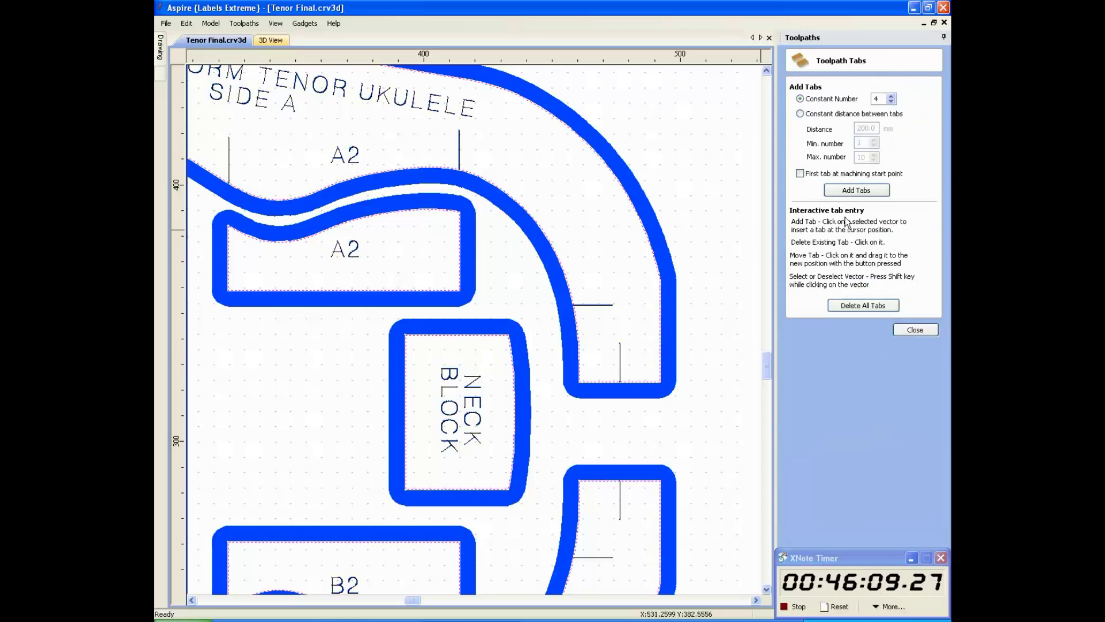
click(854, 192)
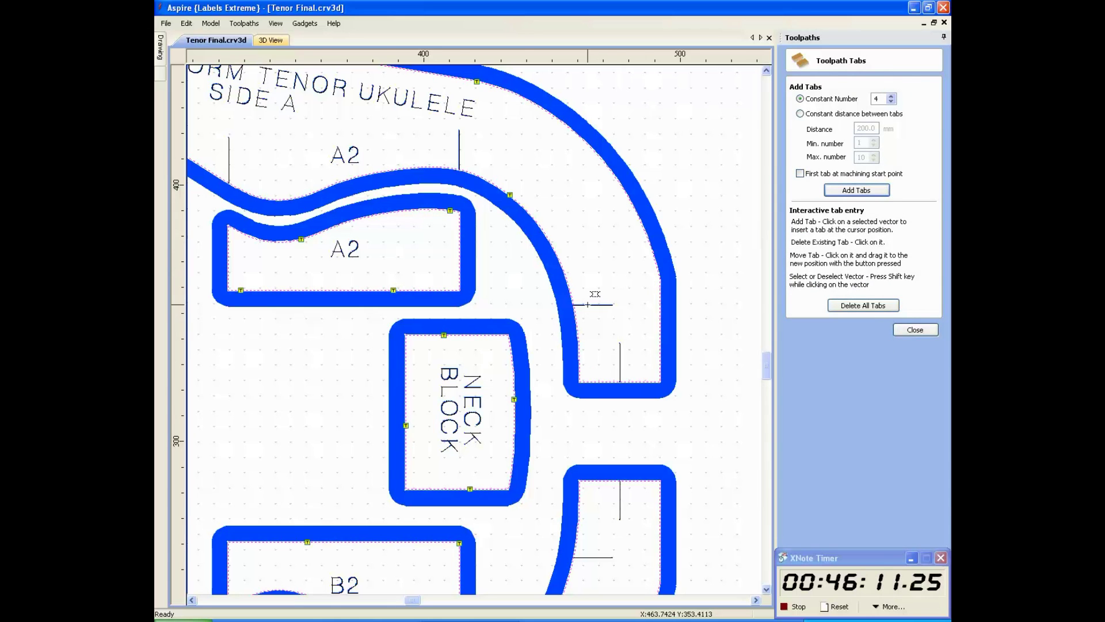
scroll(590, 296, down, 4)
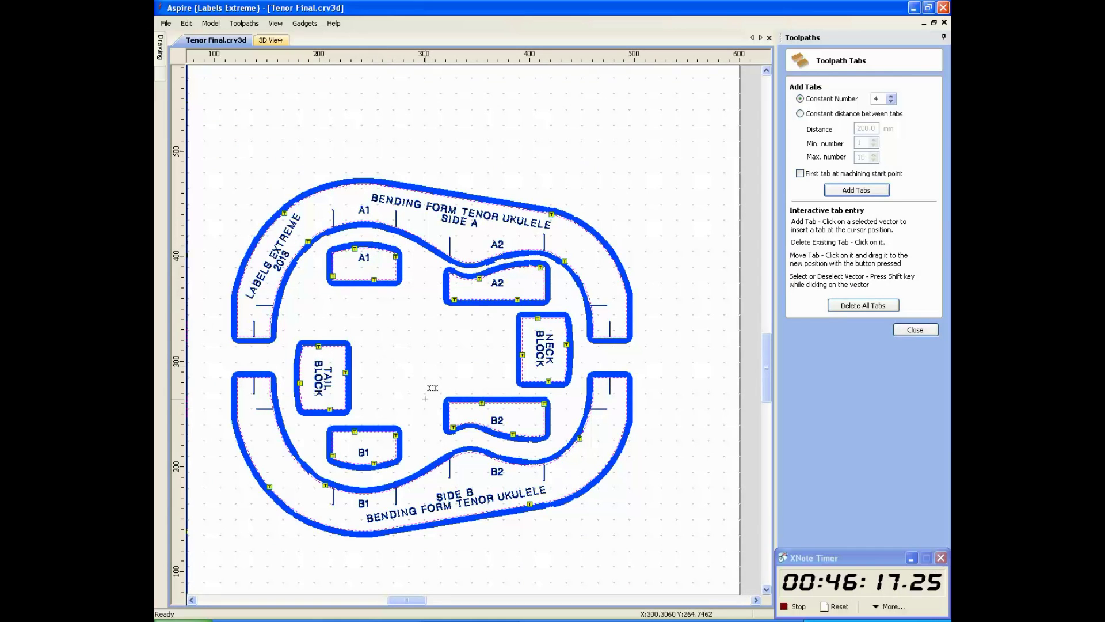
scroll(480, 394, up, 2)
scroll(480, 395, up, 4)
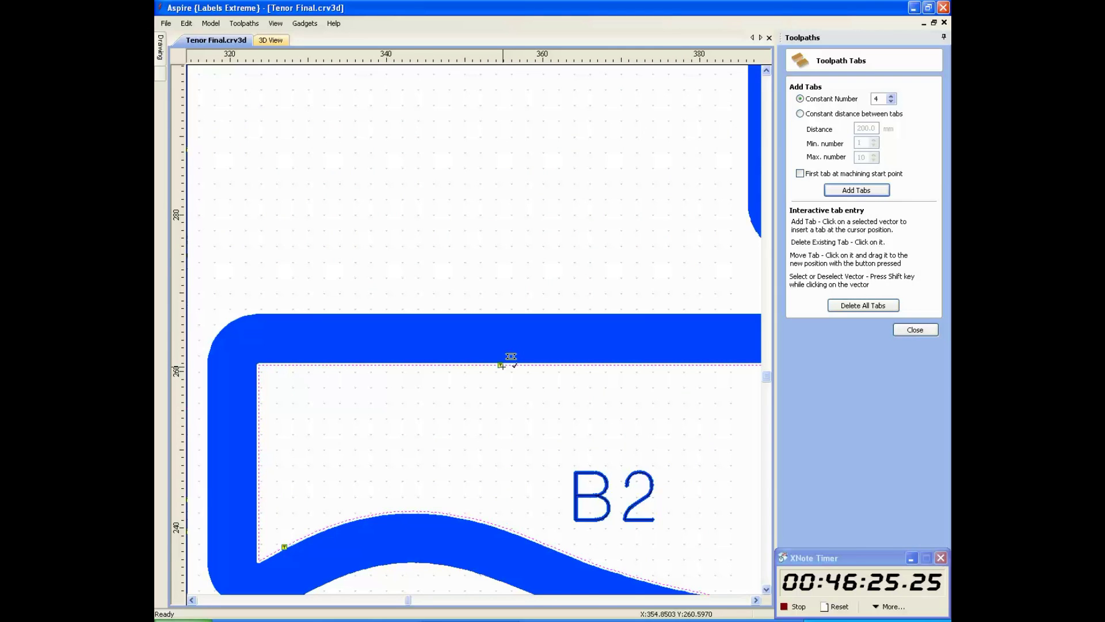
scroll(511, 356, down, 3)
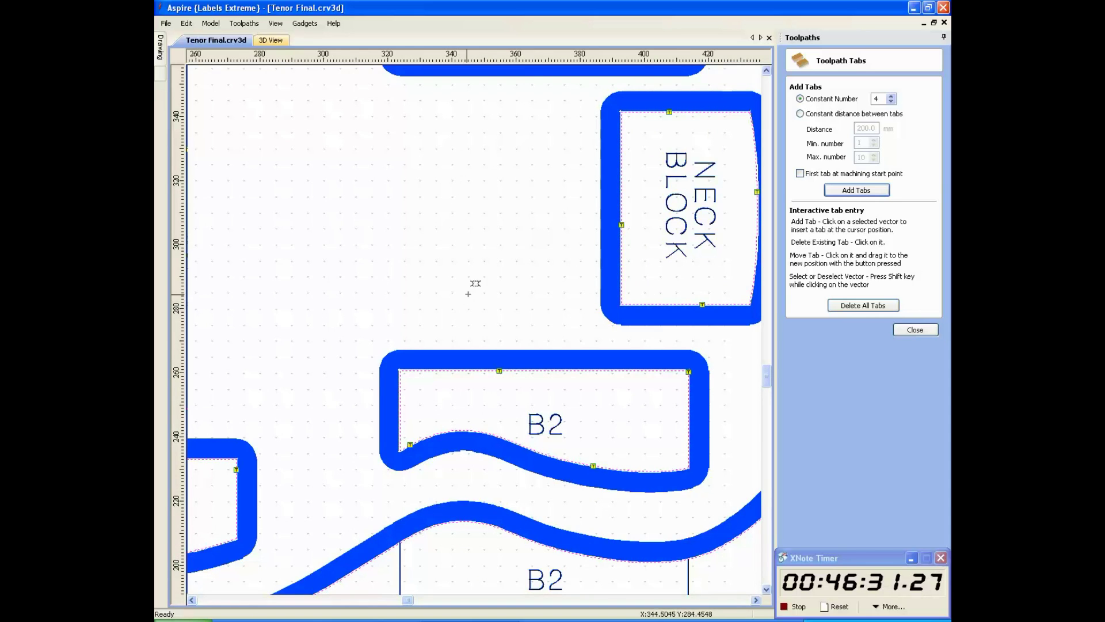
scroll(468, 293, down, 3)
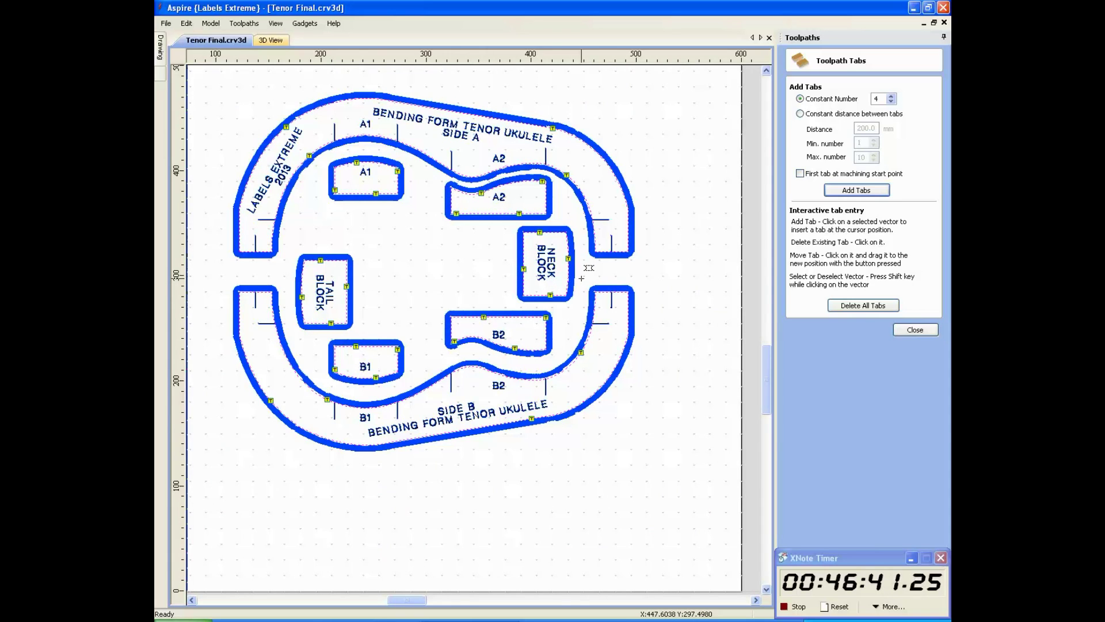
click(915, 330)
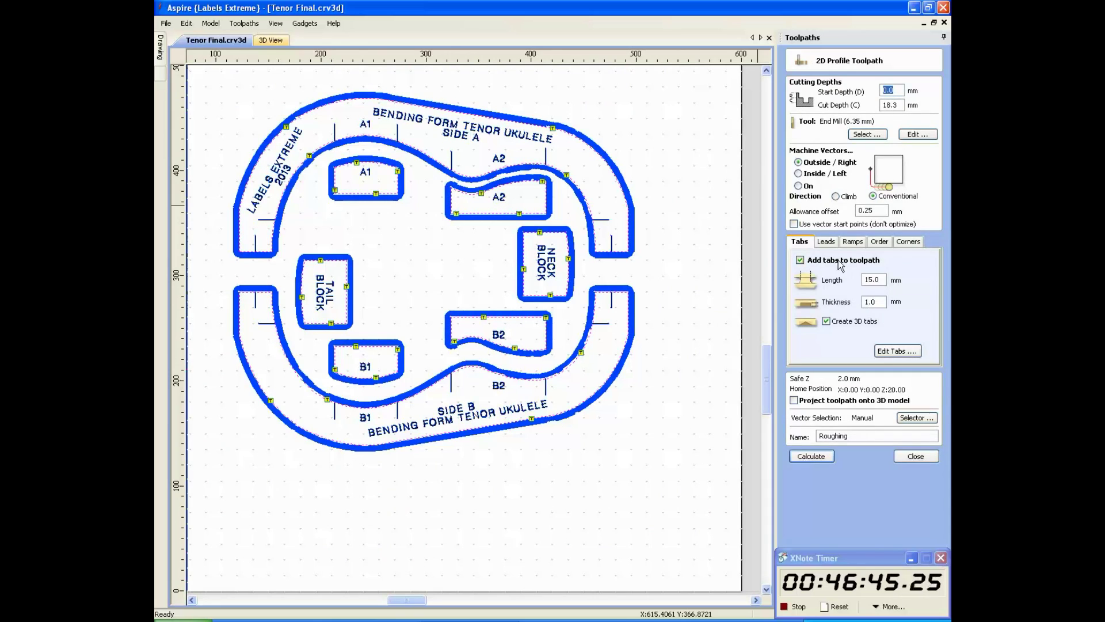
Recalculate the Roughing toolpath with spiral ramps, a 5 mm pass depth and a 1500 mm/min plunge rate for the end mill.
click(854, 243)
click(798, 259)
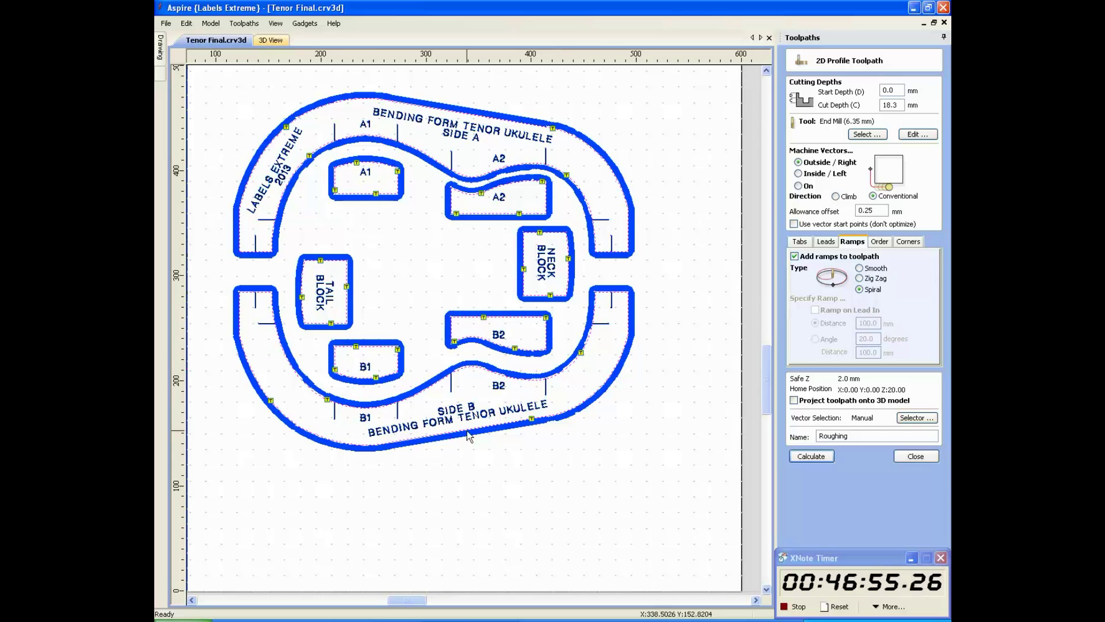
click(915, 134)
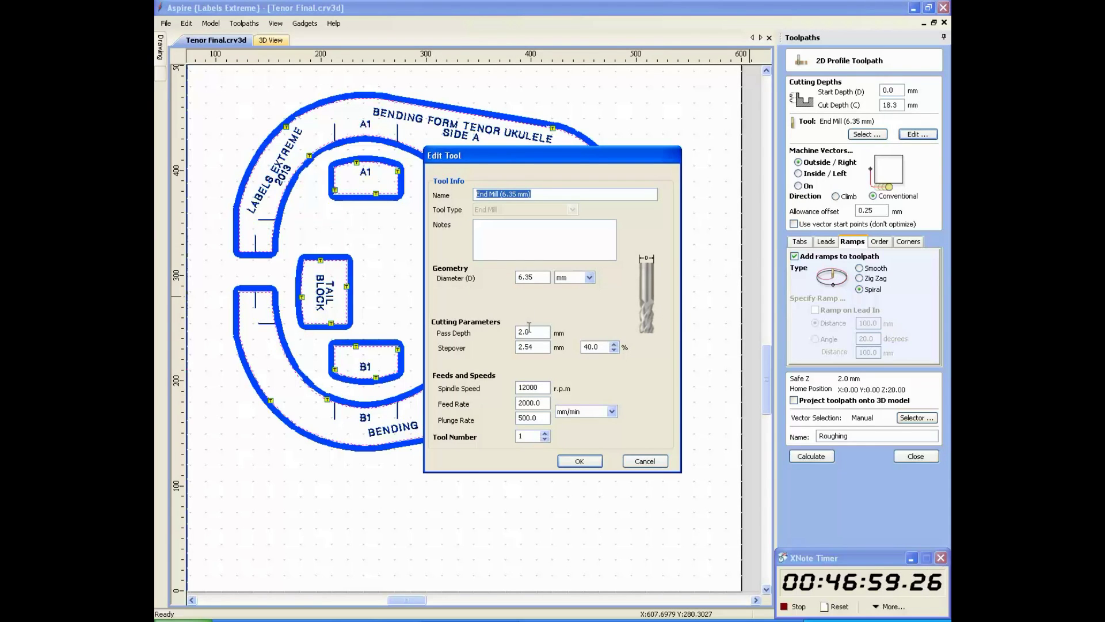
double_click(529, 331)
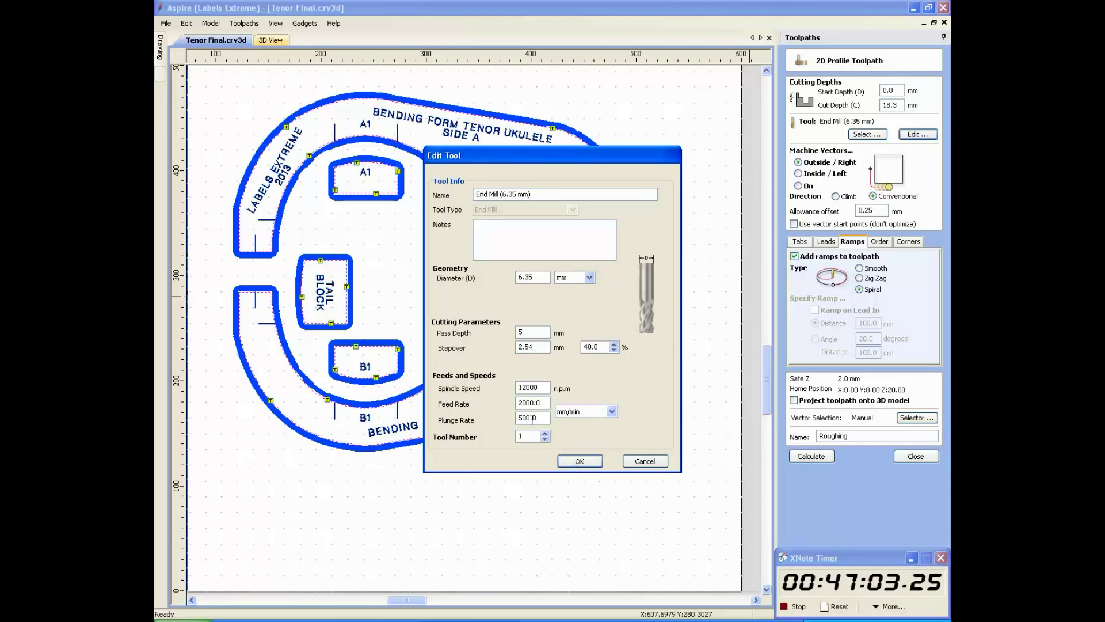
text(1)
click(578, 462)
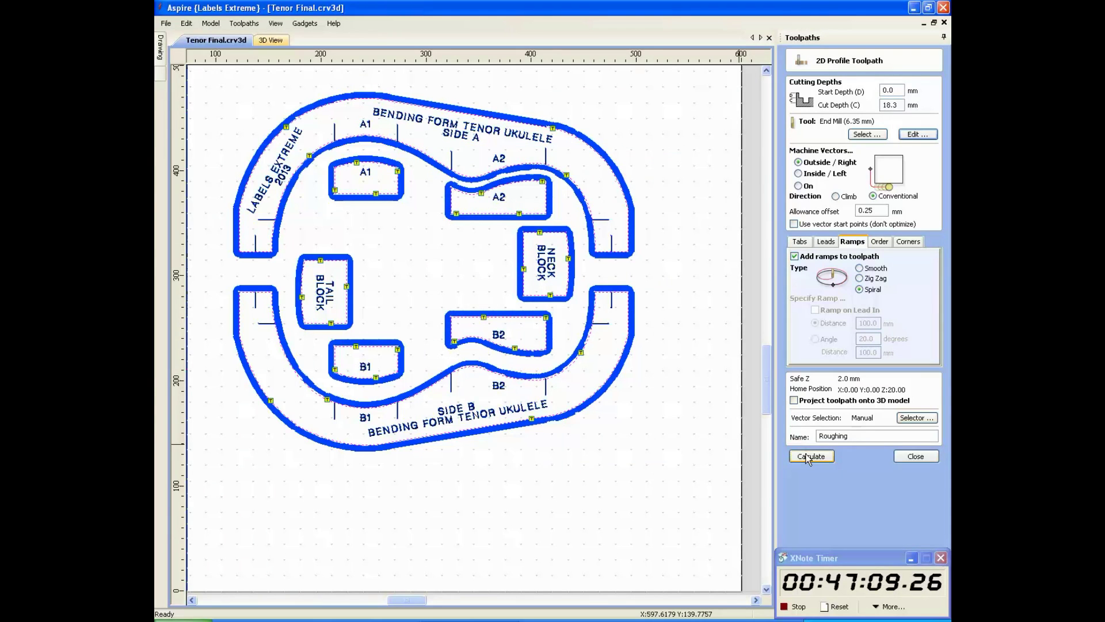
click(666, 381)
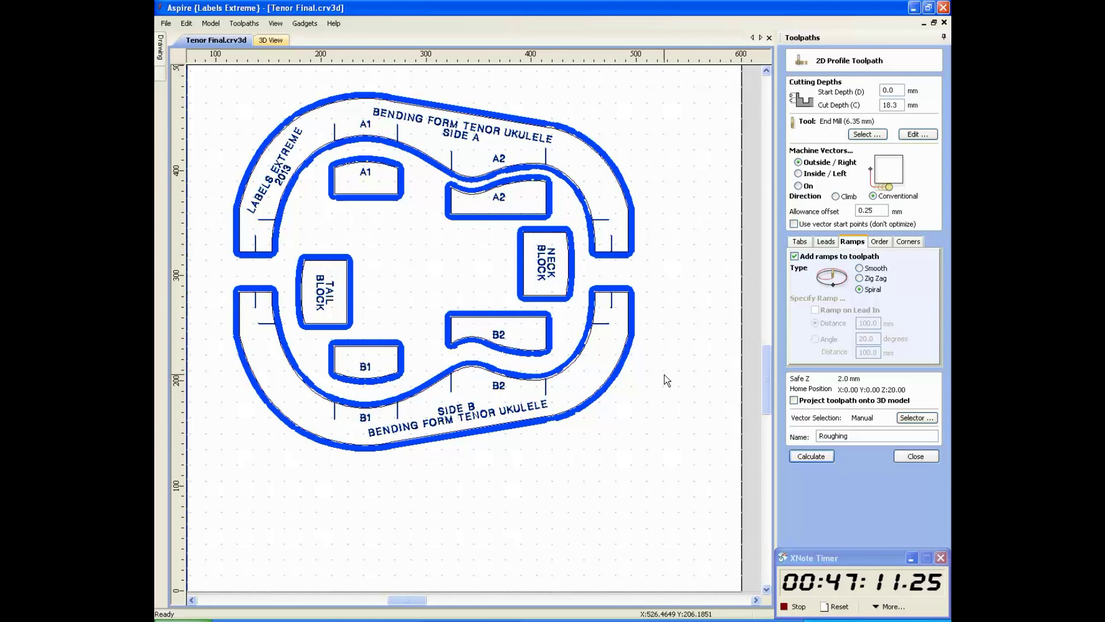
click(906, 456)
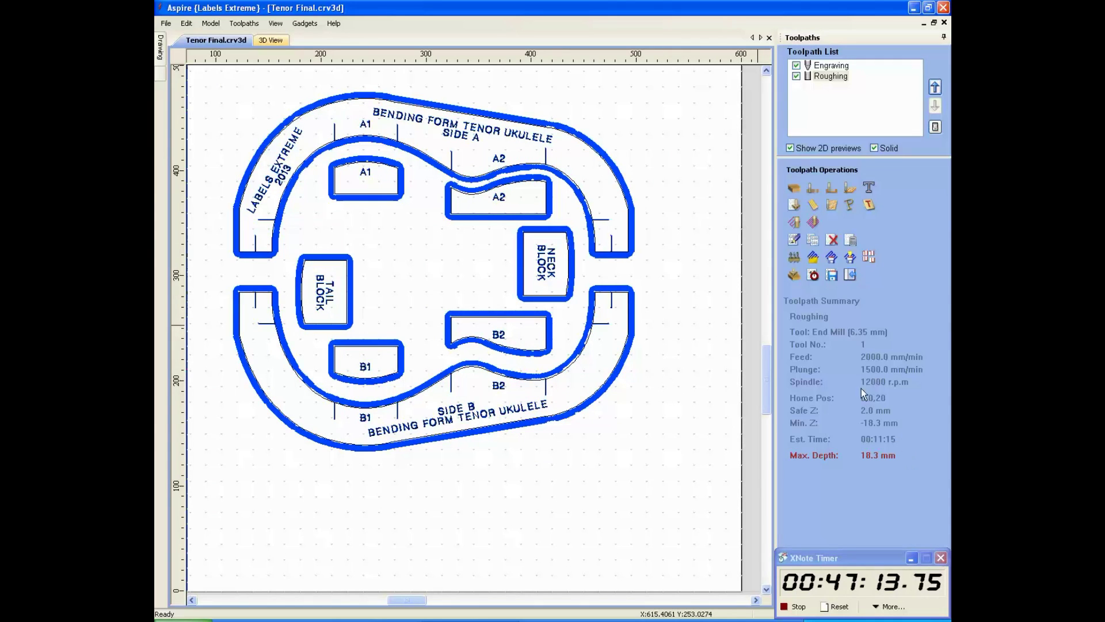
Open the toolpath preview and examine the engraving and roughing paths on the MDF block in 3D.
click(795, 276)
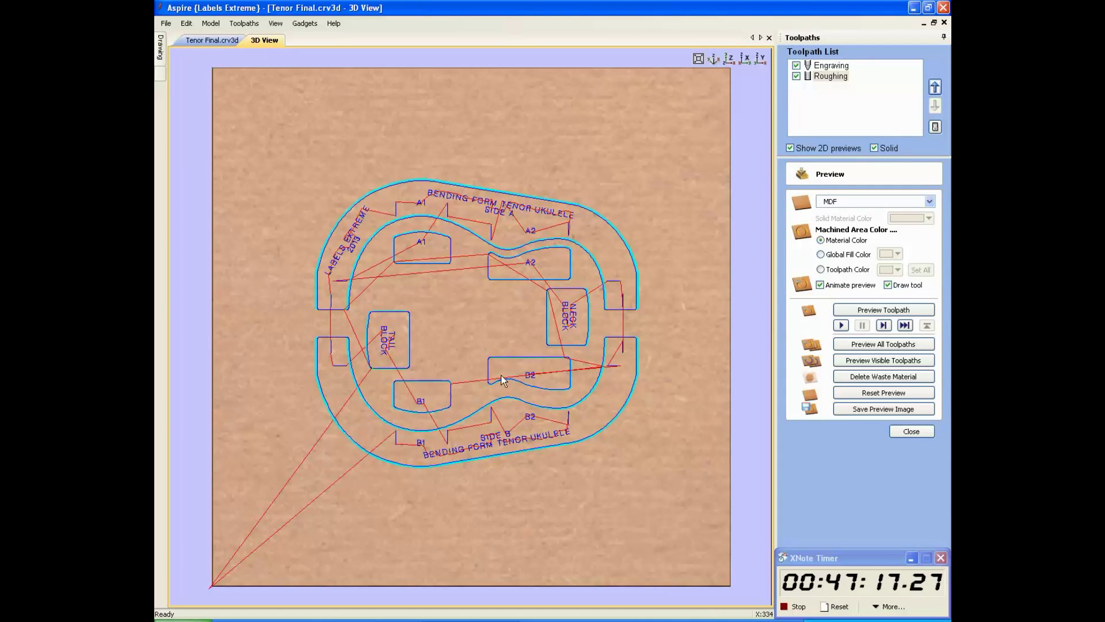
drag(425, 372, 387, 166)
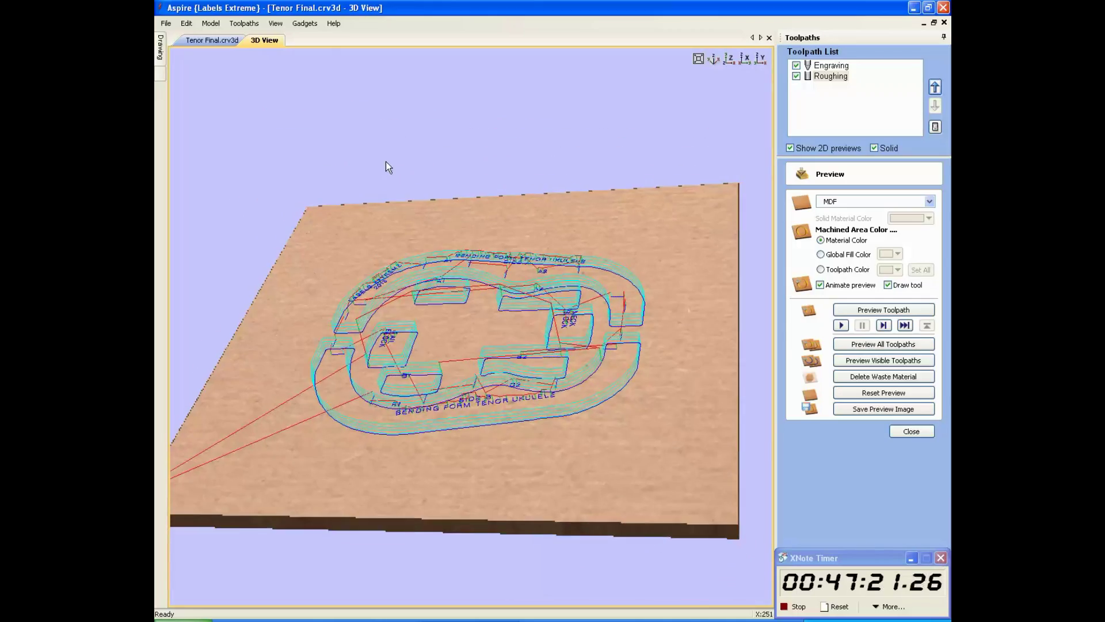
scroll(476, 419, up, 5)
drag(475, 419, 603, 416)
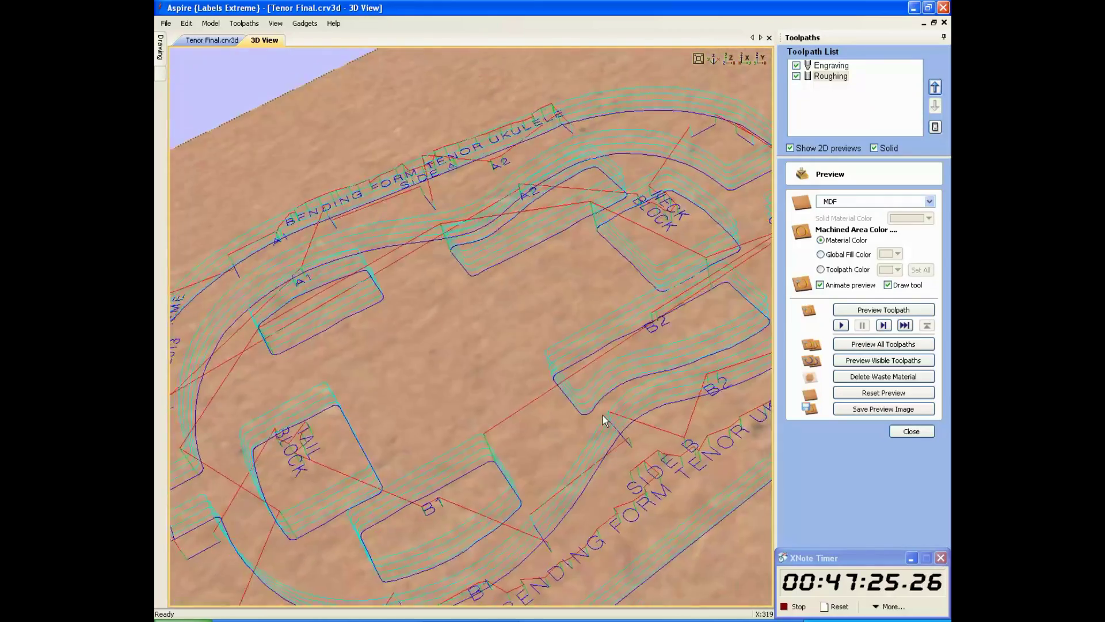
scroll(582, 407, down, 5)
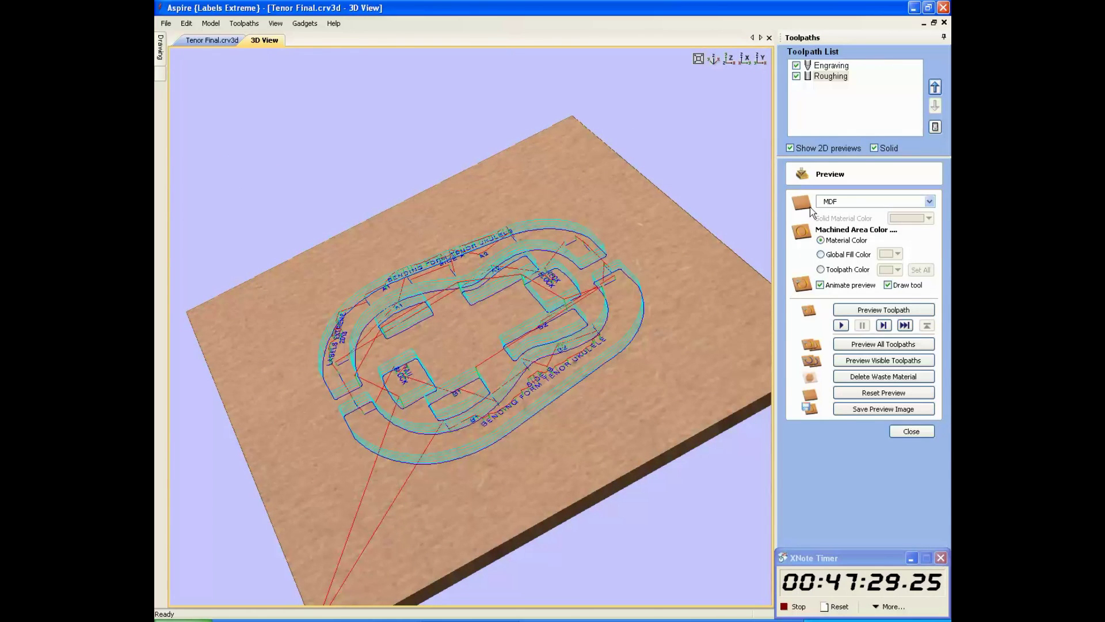
Simulate only the Engraving toolpath on the MDF block and inspect the engraved labels and marks.
click(796, 76)
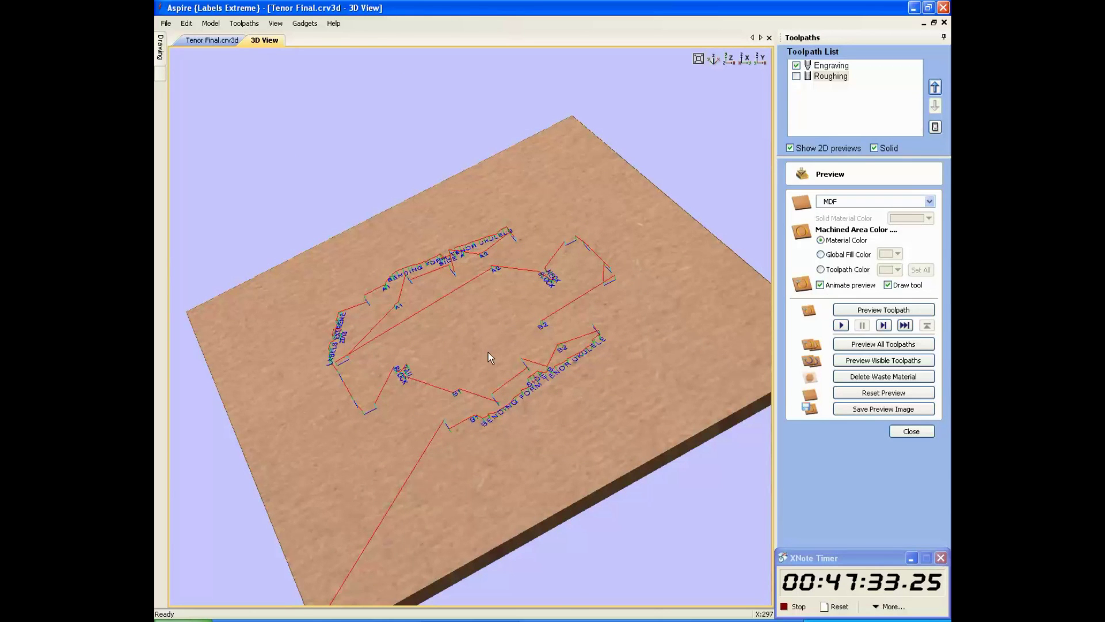
scroll(489, 350, up, 3)
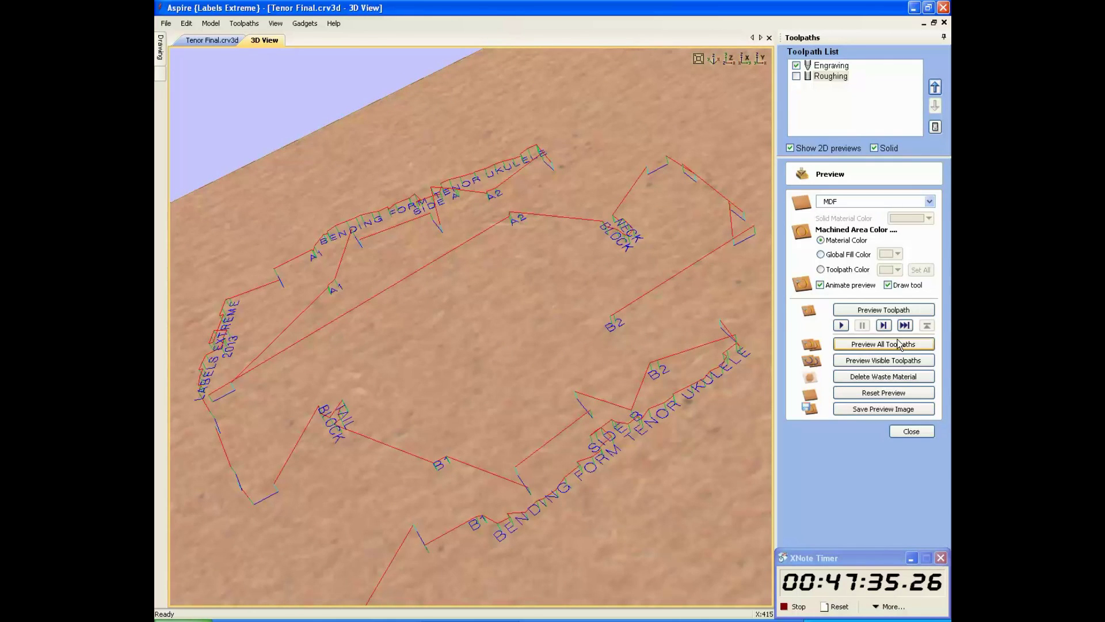
click(885, 361)
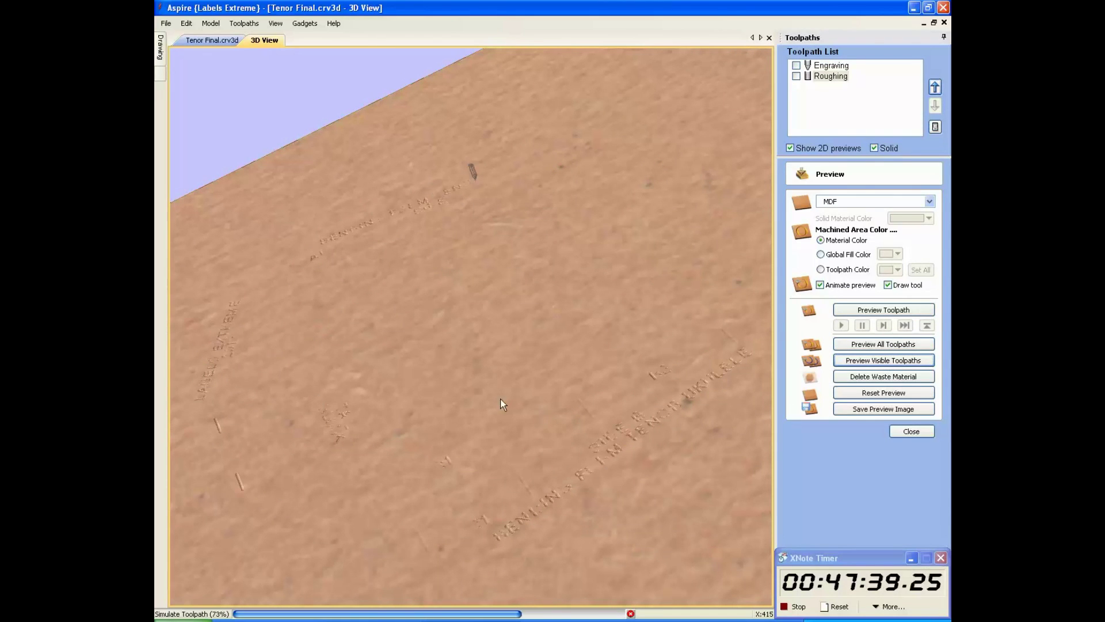
scroll(443, 182, up, 3)
scroll(443, 180, up, 2)
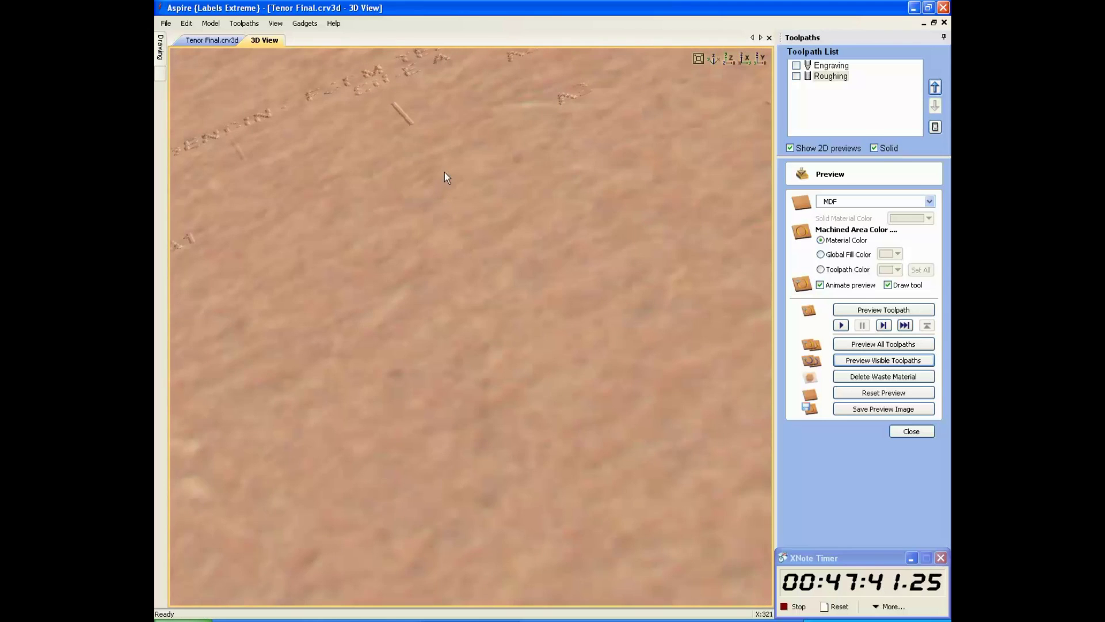
scroll(423, 182, up, 3)
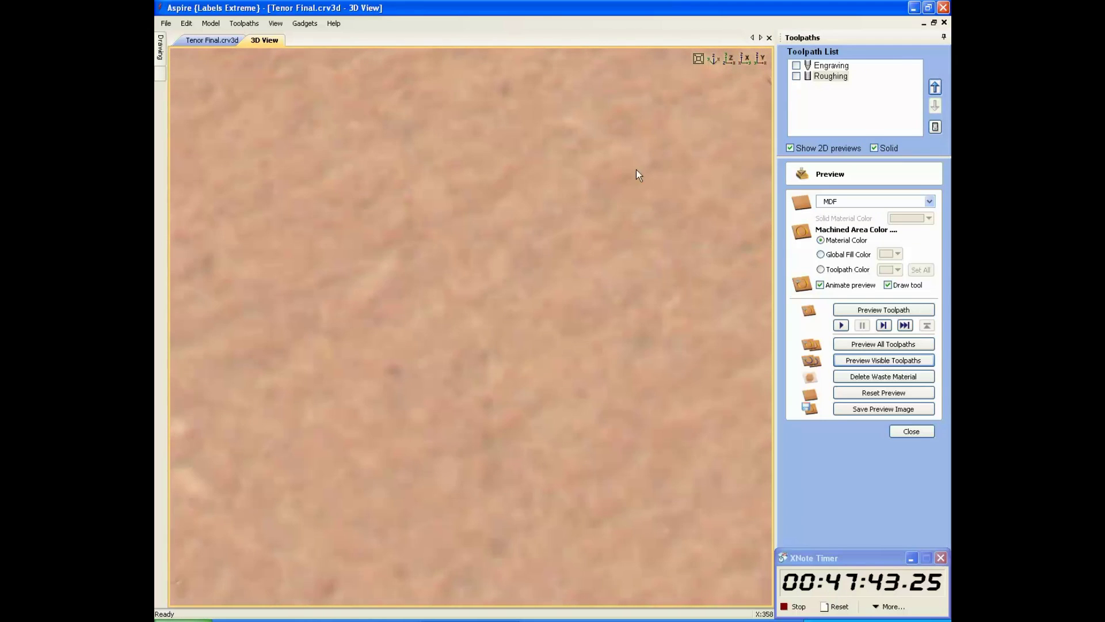
scroll(496, 402, down, 3)
drag(497, 402, 374, 308)
scroll(371, 313, down, 3)
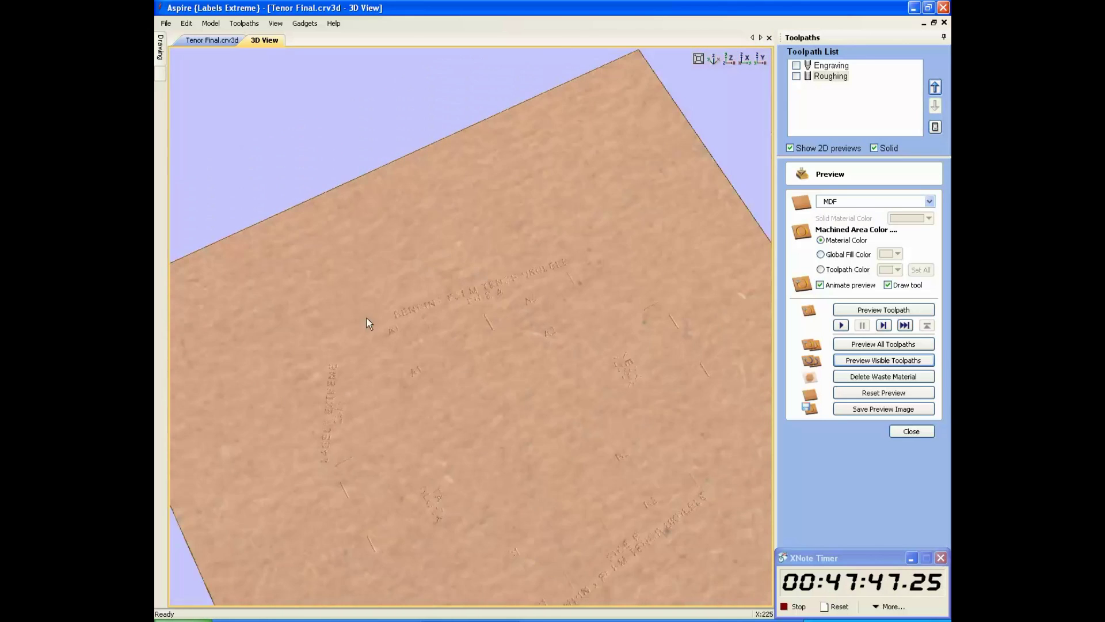
drag(426, 364, 402, 236)
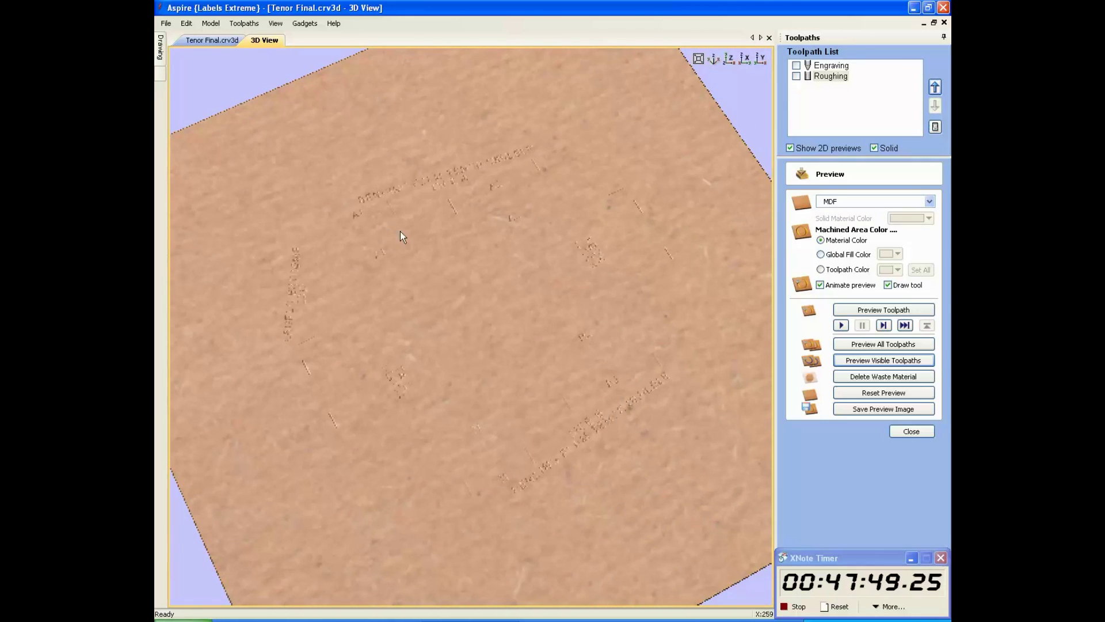
Simulate the Roughing toolpath on the same block, inspect the cut channels and tabs, and close the preview.
click(796, 77)
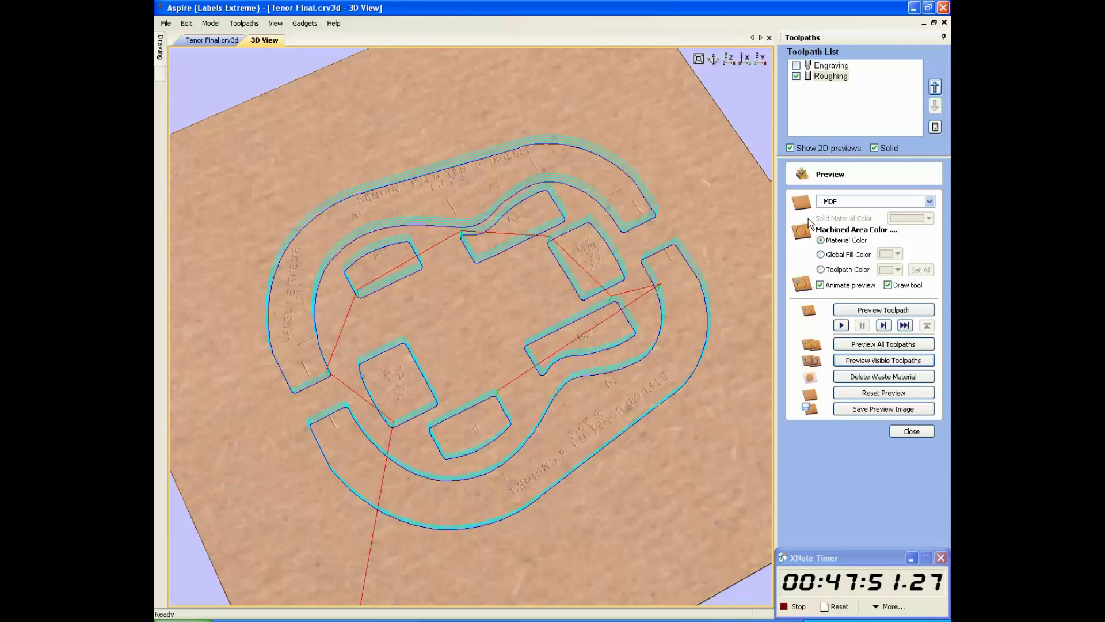
click(880, 360)
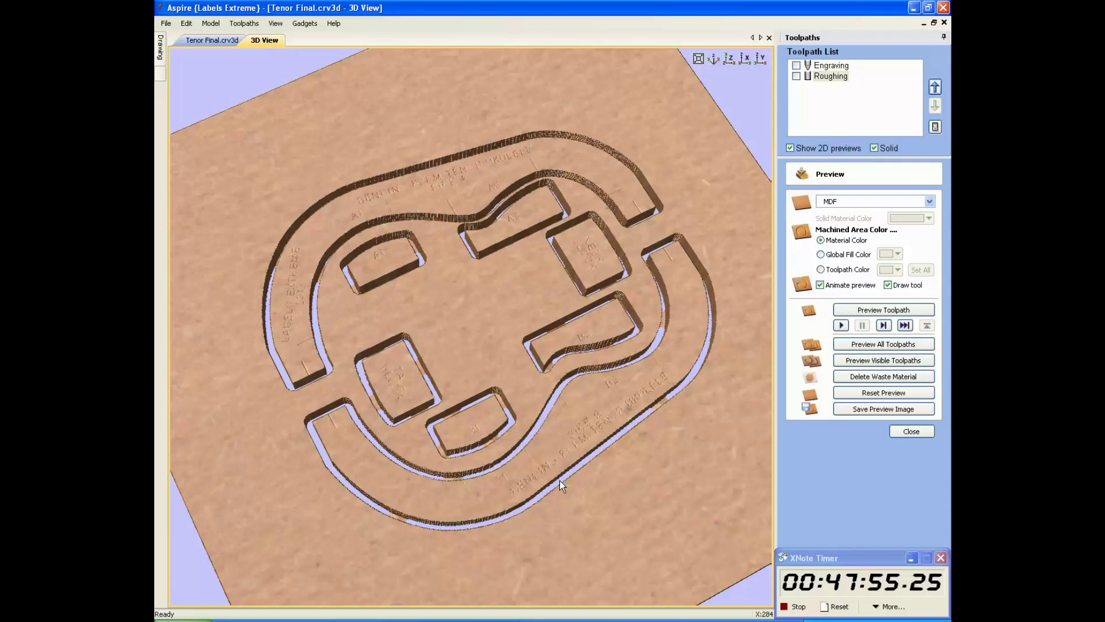
drag(502, 266, 510, 371)
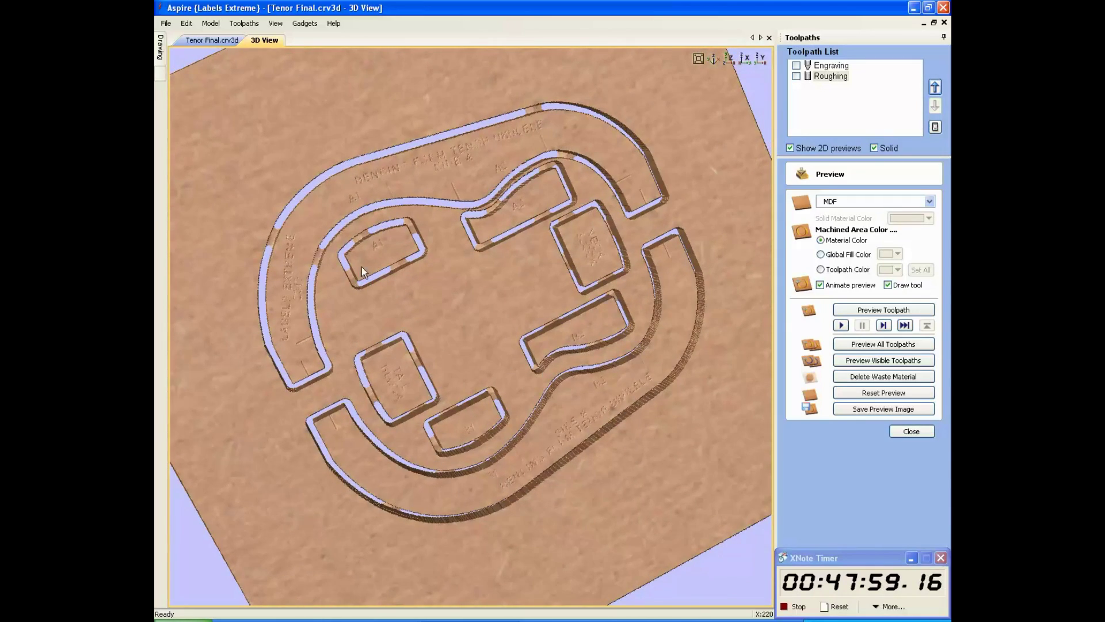
scroll(361, 267, up, 5)
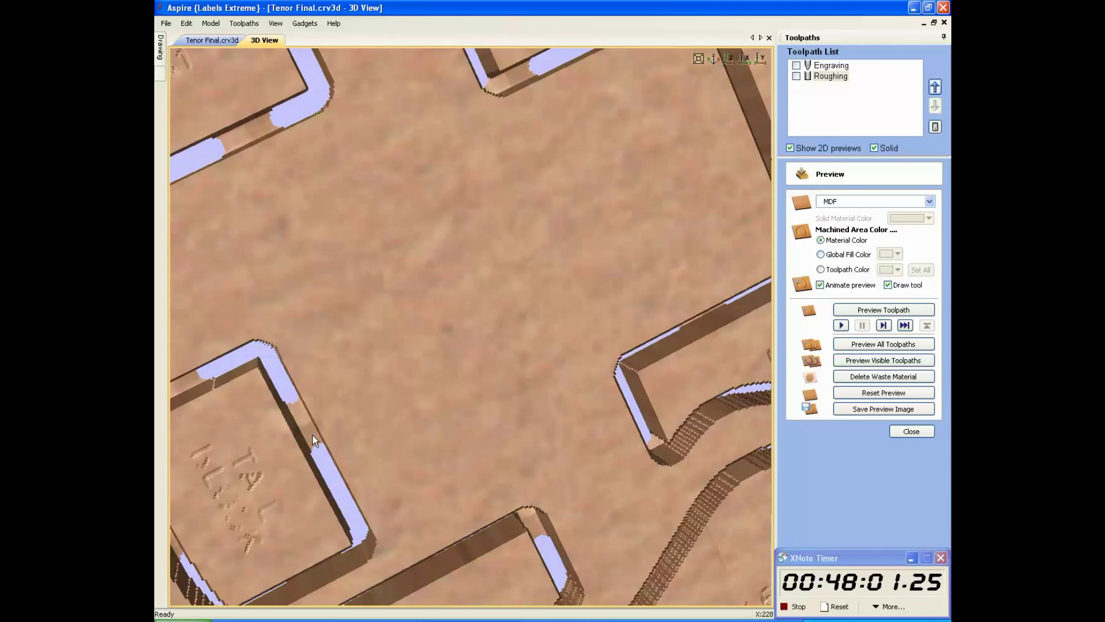
scroll(459, 291, down, 5)
scroll(461, 287, down, 2)
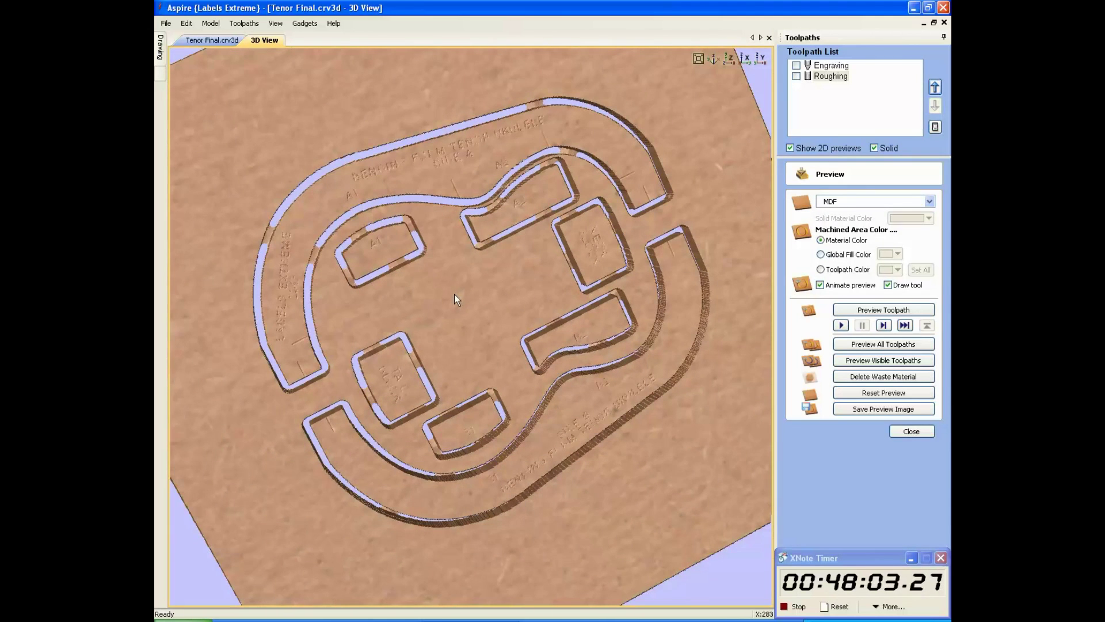
click(923, 431)
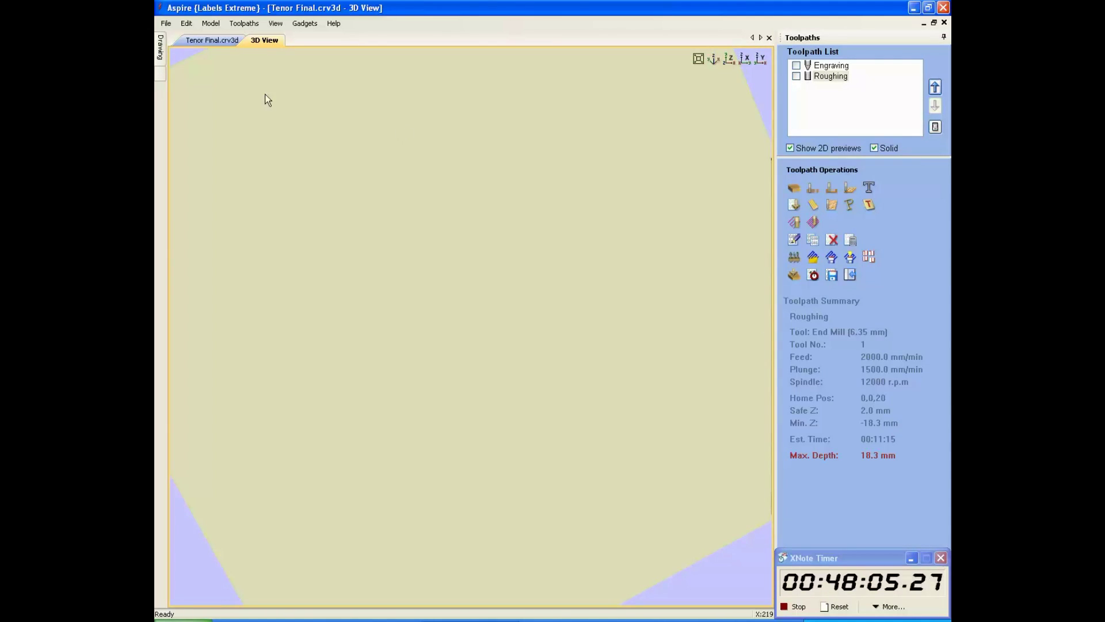
Return to the 2D drawing, duplicate the Roughing toolpath and open the copy's settings.
click(232, 44)
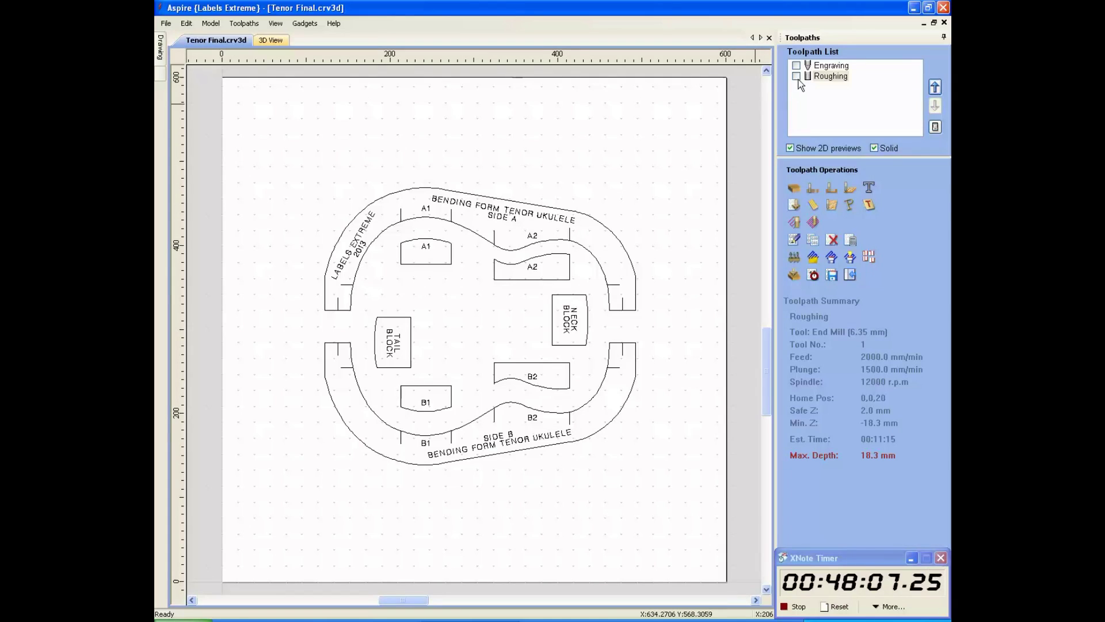
click(831, 77)
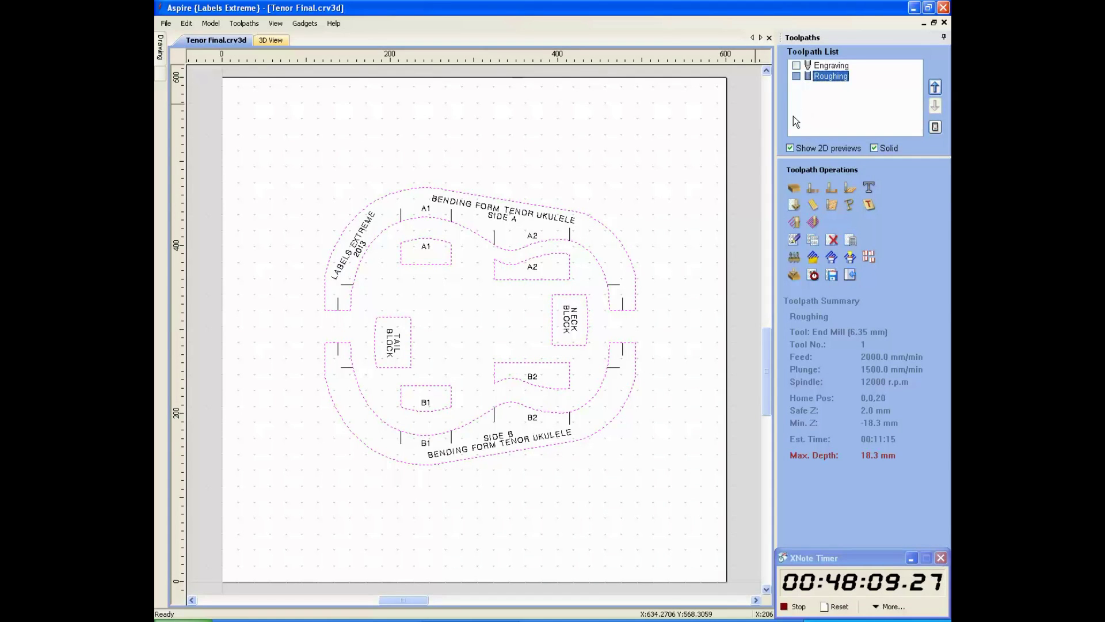
click(513, 304)
click(838, 77)
click(813, 243)
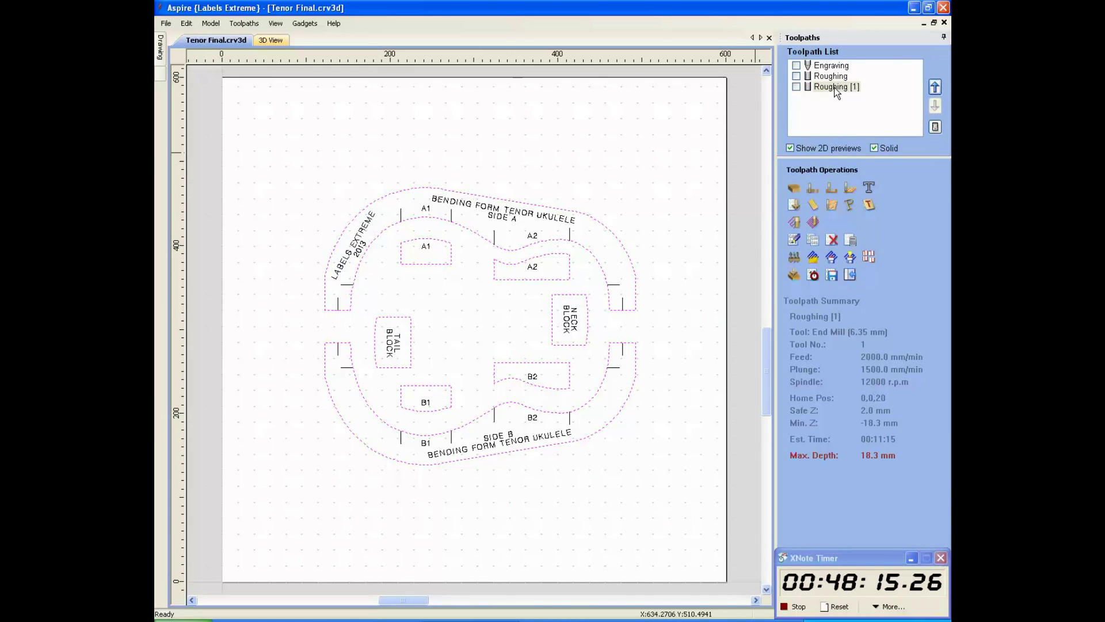
double_click(835, 88)
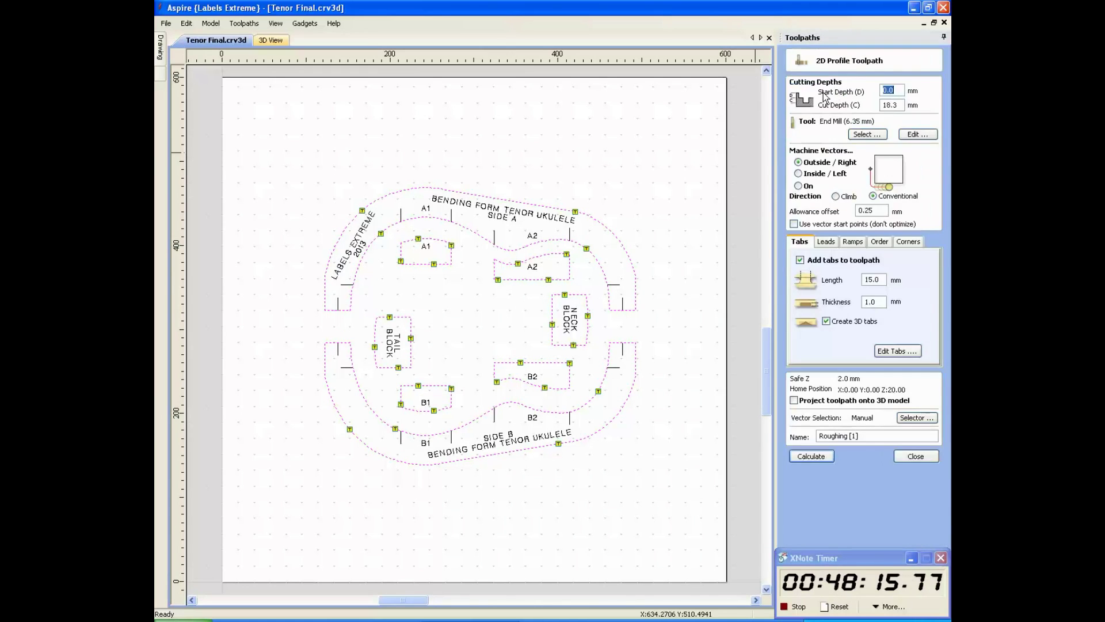
Set the 6.35 mm end mill's pass depth to 18.3 mm for the copied roughing toolpath.
click(912, 134)
click(533, 332)
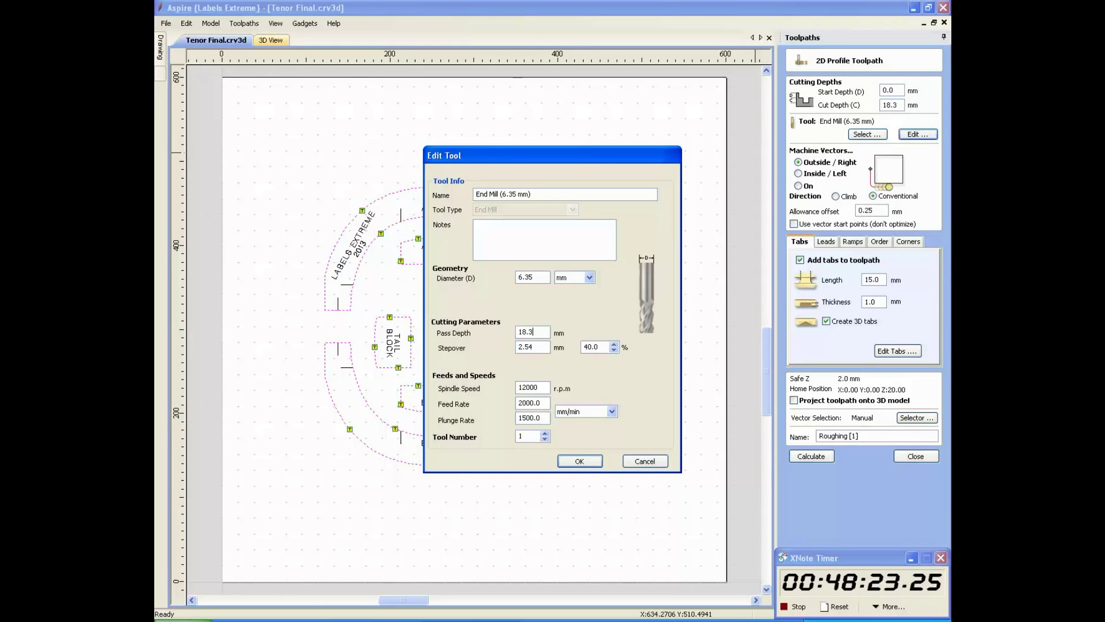
click(591, 465)
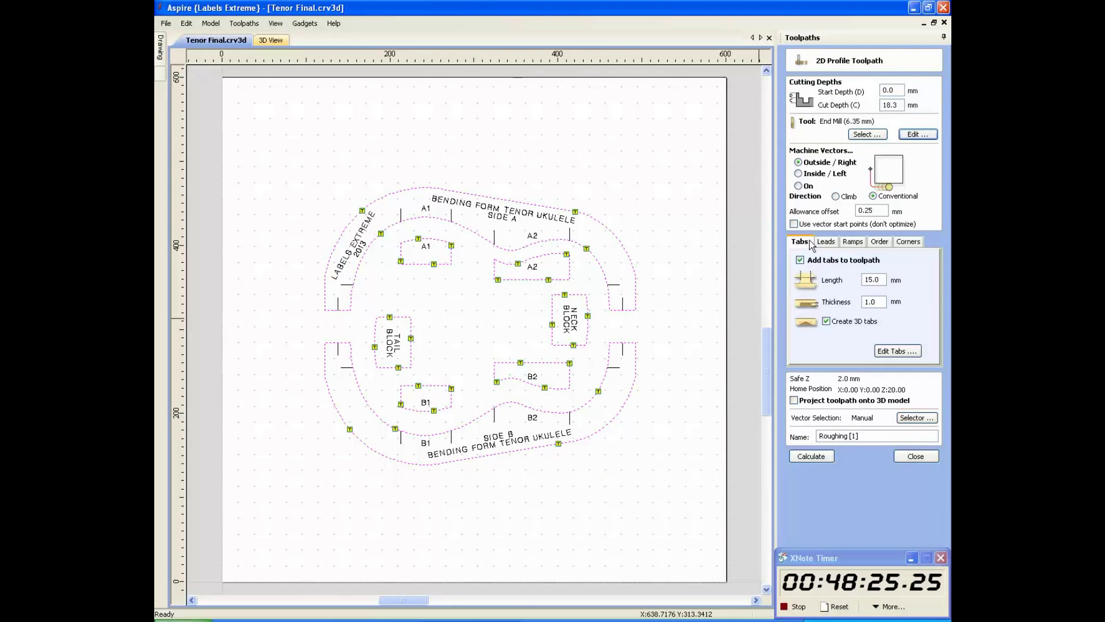
Set the copied toolpath's allowance offset to 0 mm, check its ramp settings, and calculate it.
double_click(879, 211)
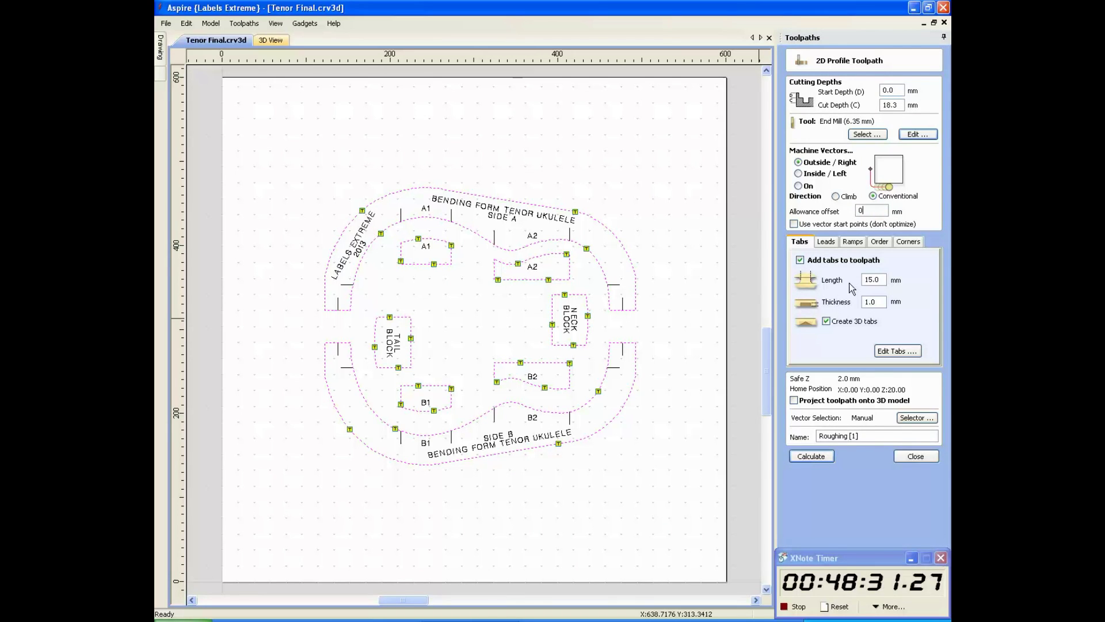
click(857, 243)
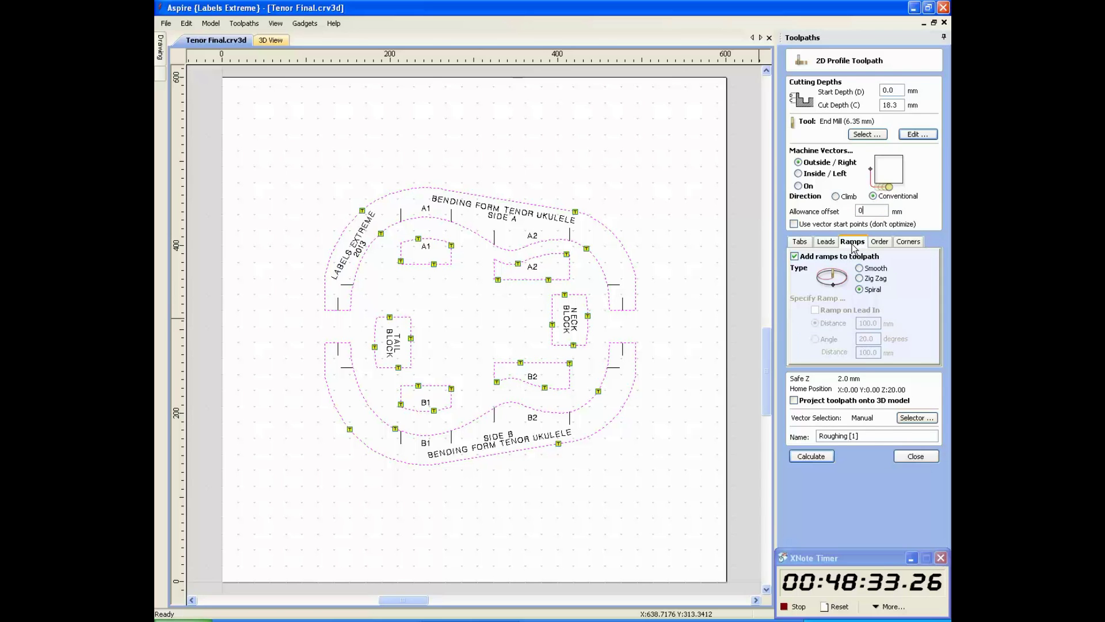
click(829, 457)
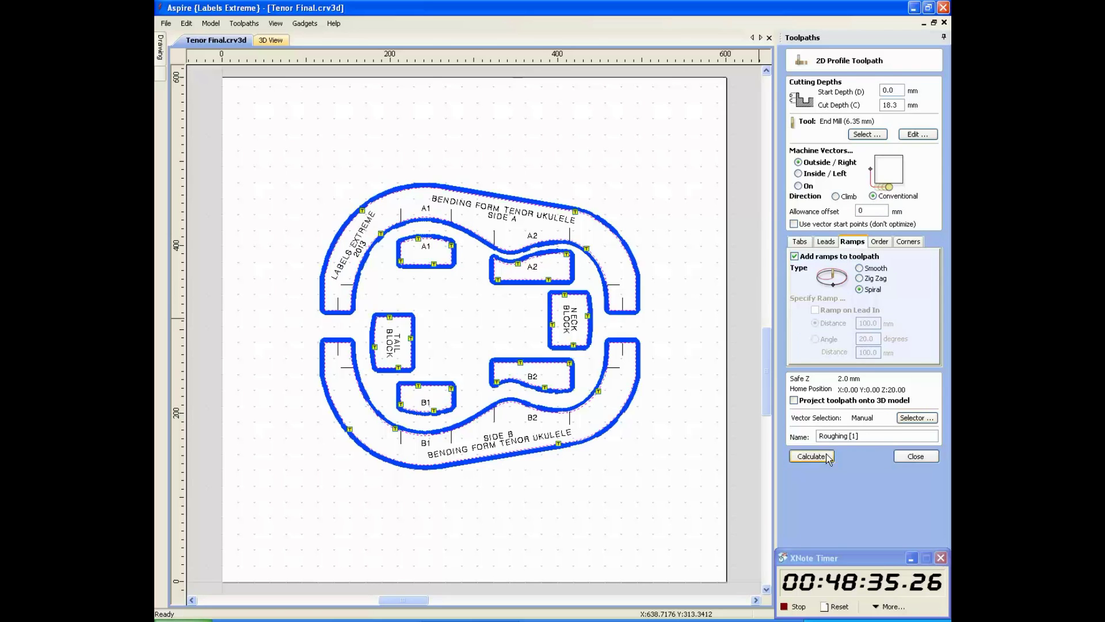
scroll(602, 339, up, 5)
scroll(599, 339, up, 5)
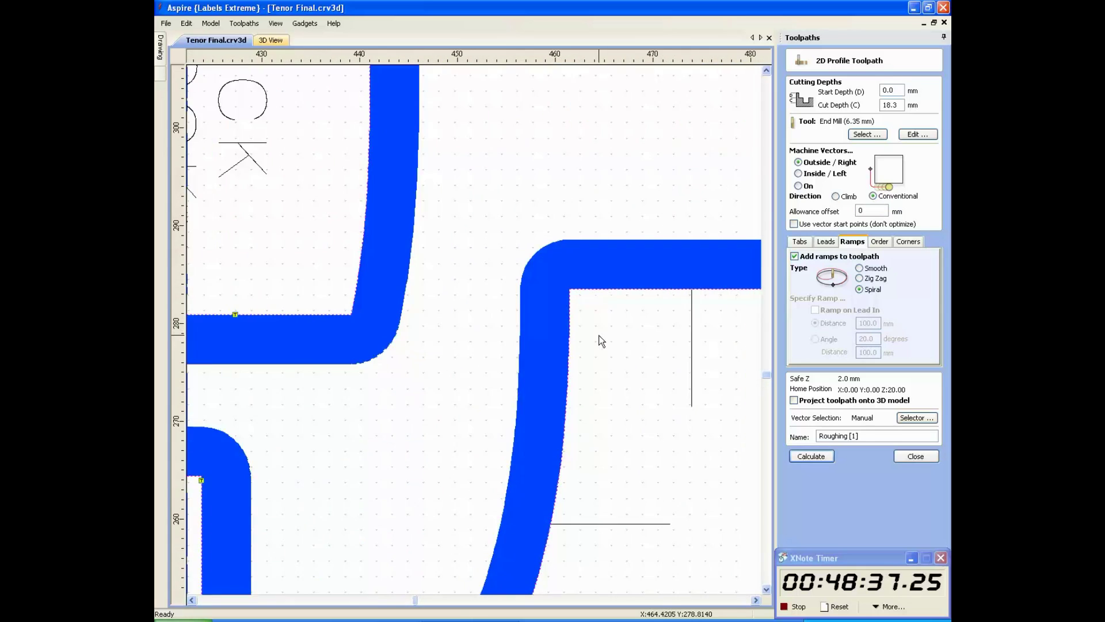
scroll(576, 290, up, 5)
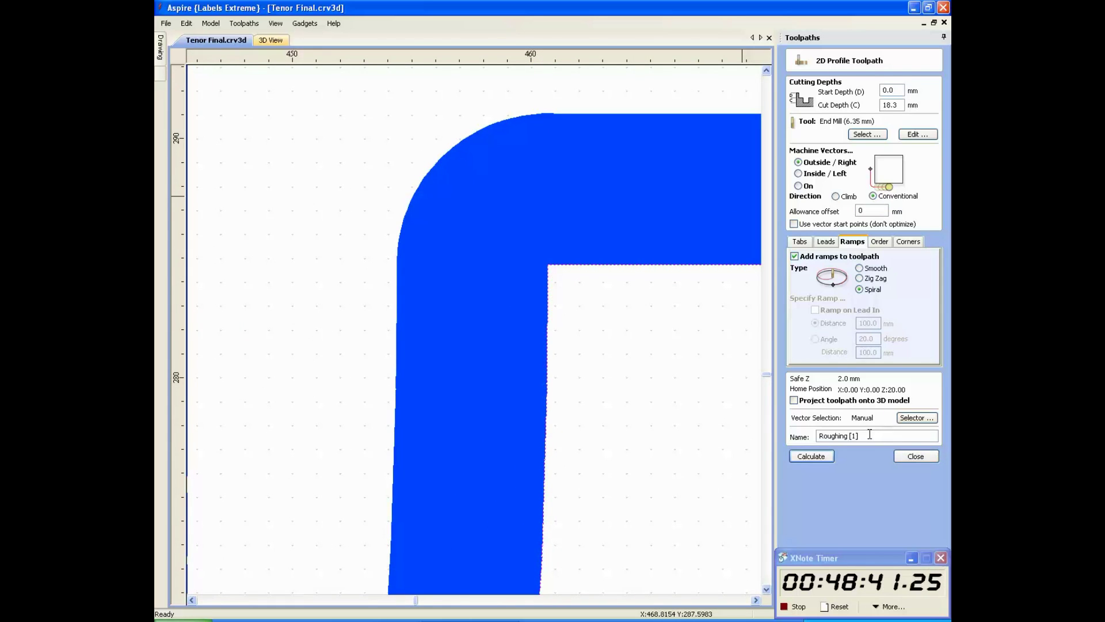
Rename the copied profile toolpath as Finishing and recalculate it.
drag(869, 436, 818, 440)
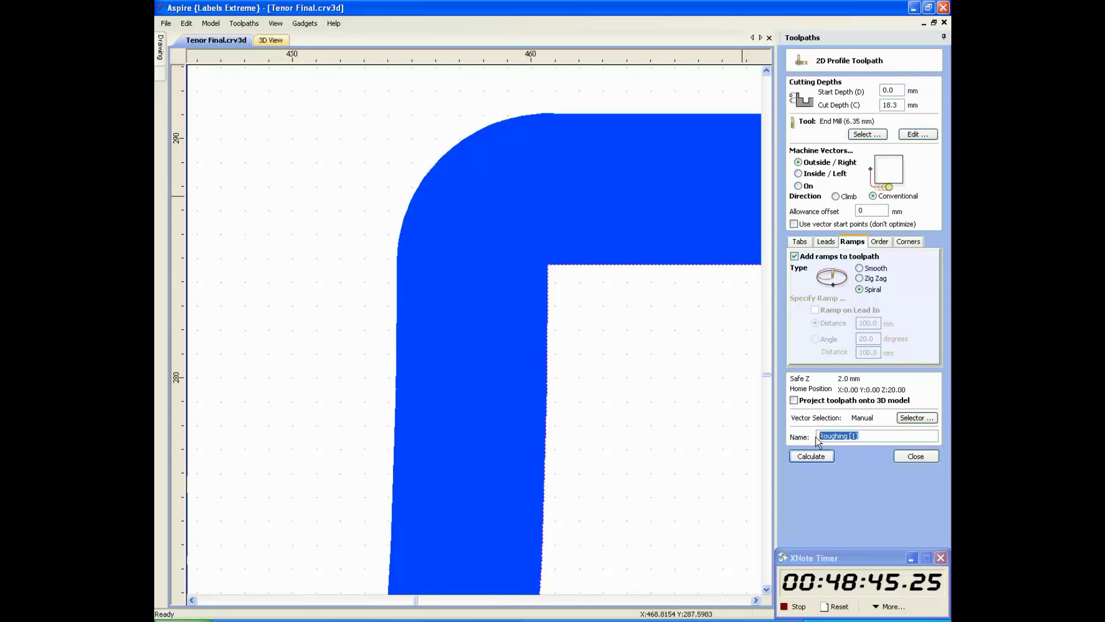
text(Finishing)
click(811, 456)
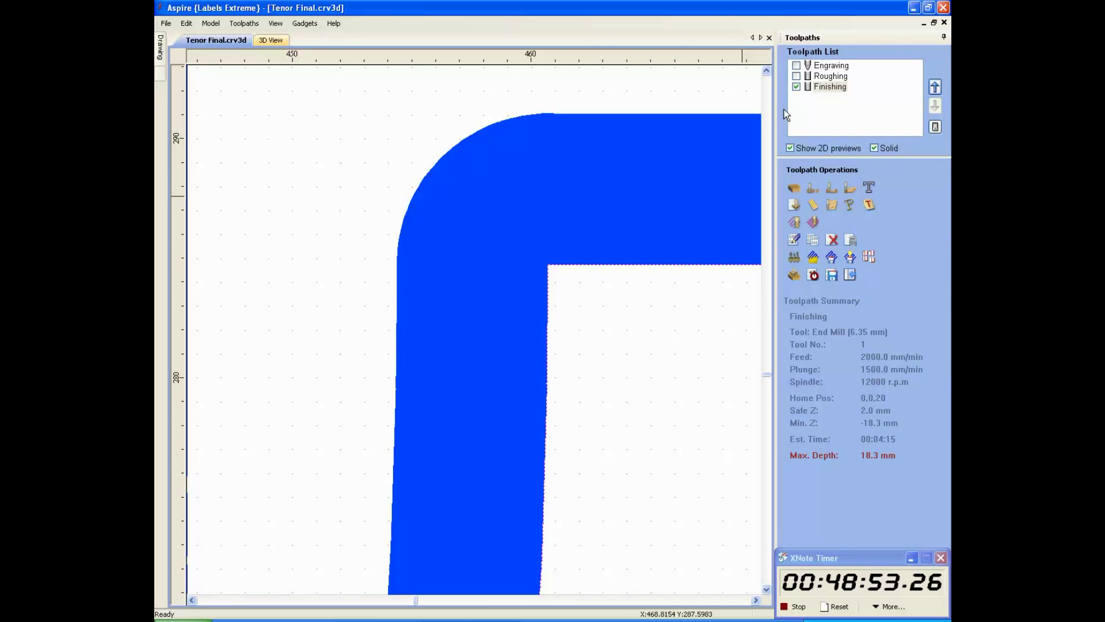
Compare the Finishing and Roughing toolpath lines at the form's corner in the non-solid 2D preview.
click(795, 87)
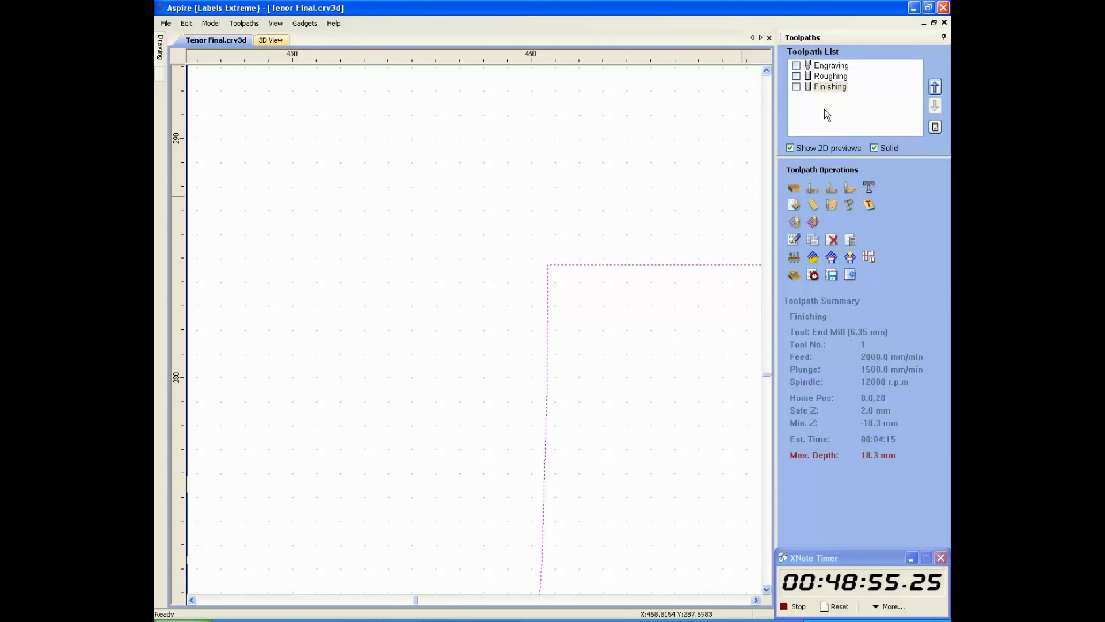
click(875, 148)
click(795, 87)
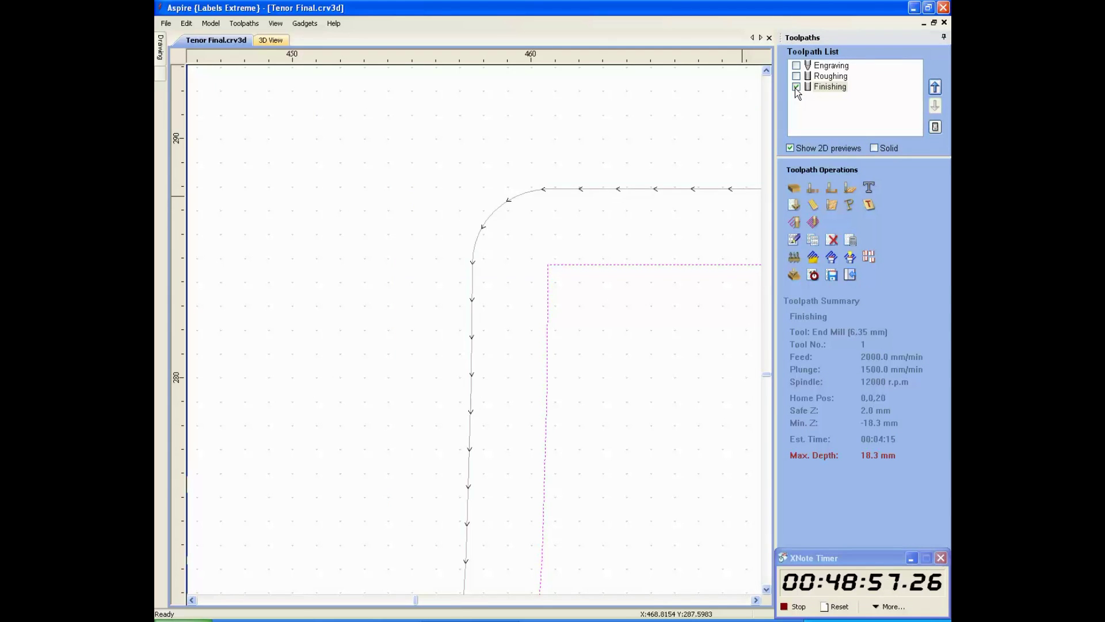
click(796, 77)
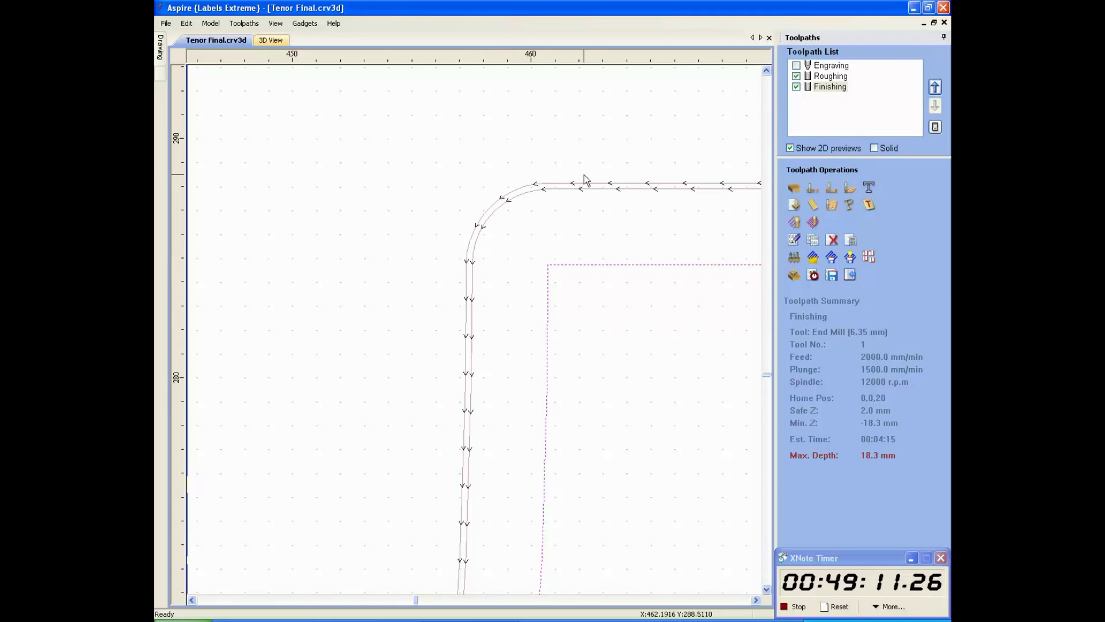
click(797, 77)
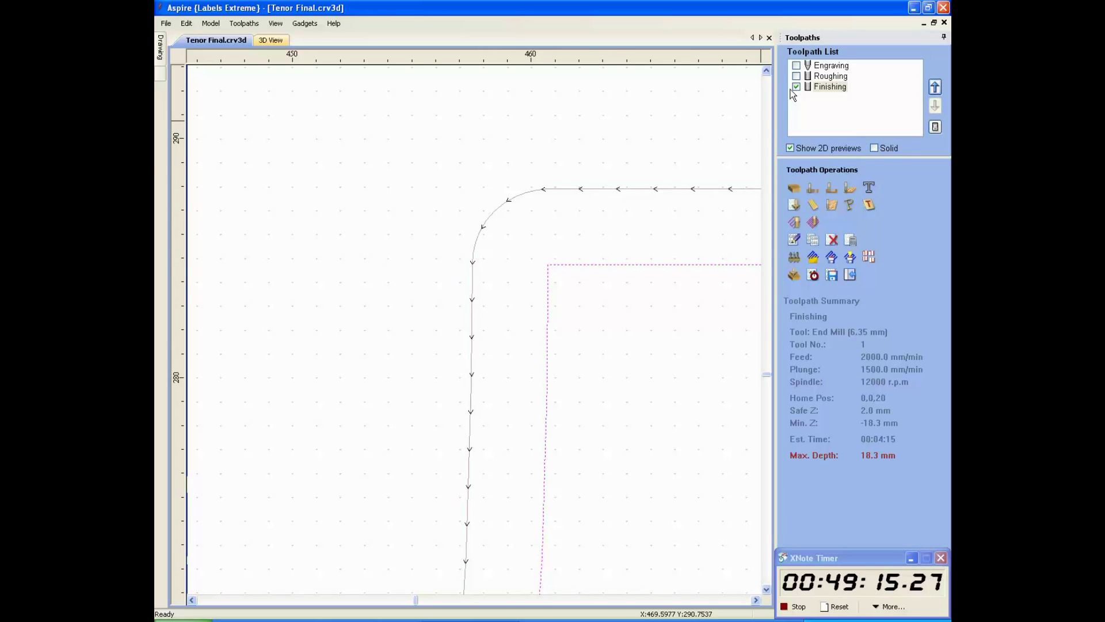
Compare the Roughing and Finishing cuts in the solid 2D preview, showing them together and Roughing alone, and hide both.
click(874, 149)
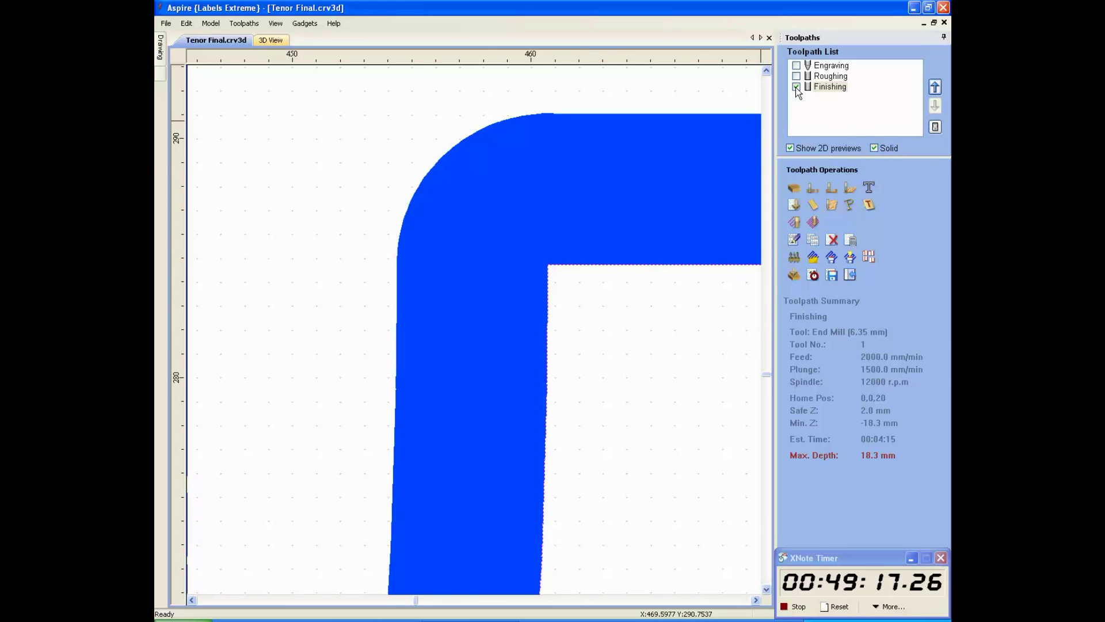
click(797, 76)
click(797, 87)
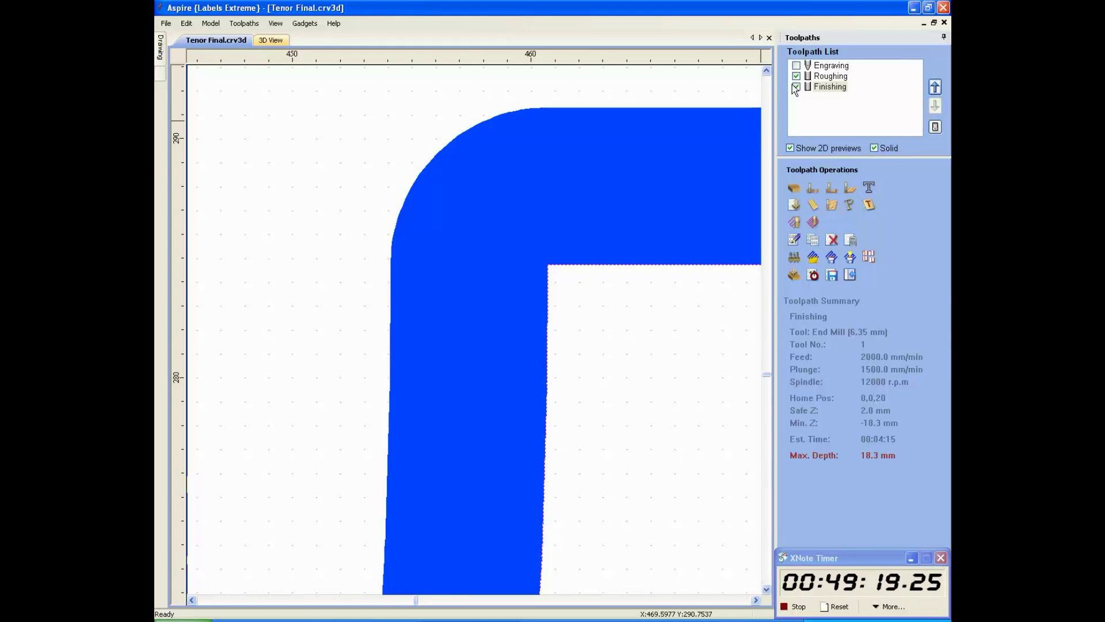
click(797, 87)
click(796, 76)
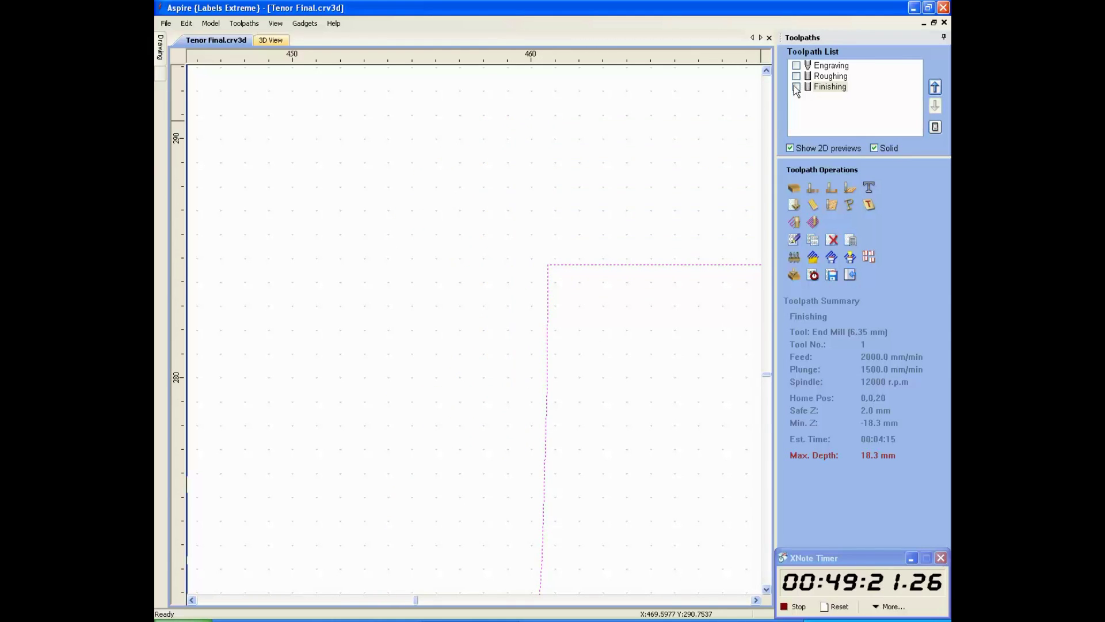
click(797, 76)
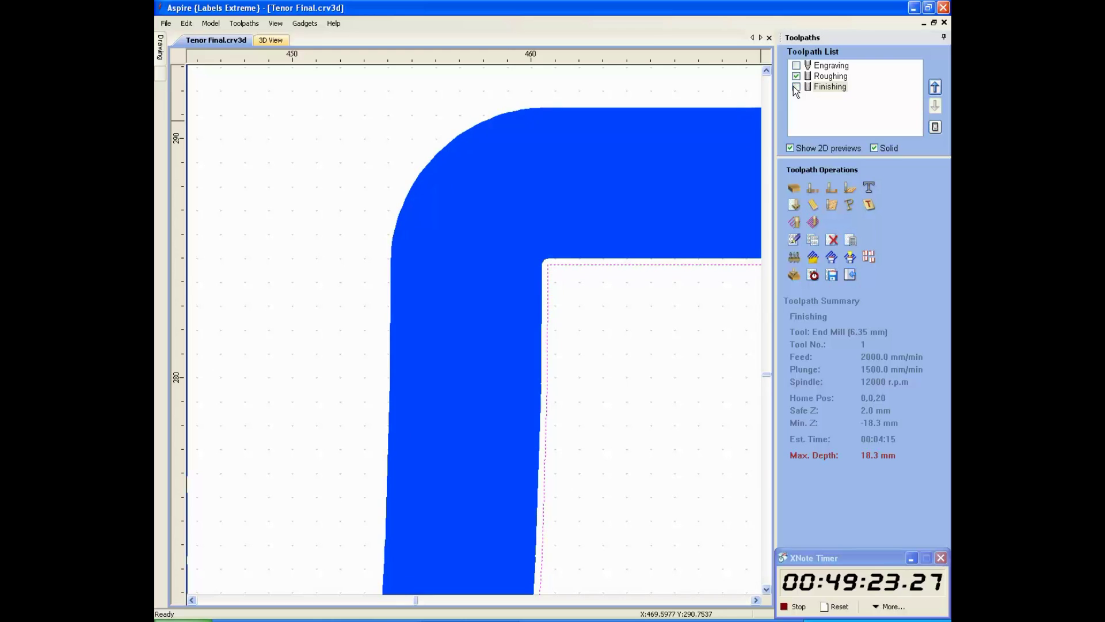
click(797, 75)
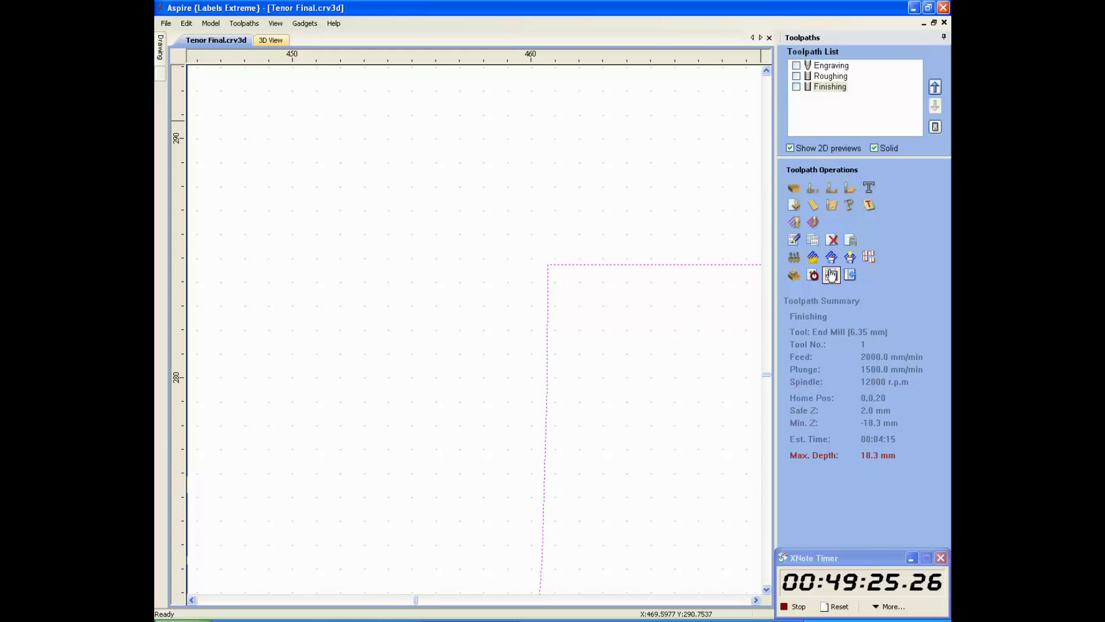
Open the 3D toolpath preview, reset the MDF block and simulate all toolpaths.
click(793, 276)
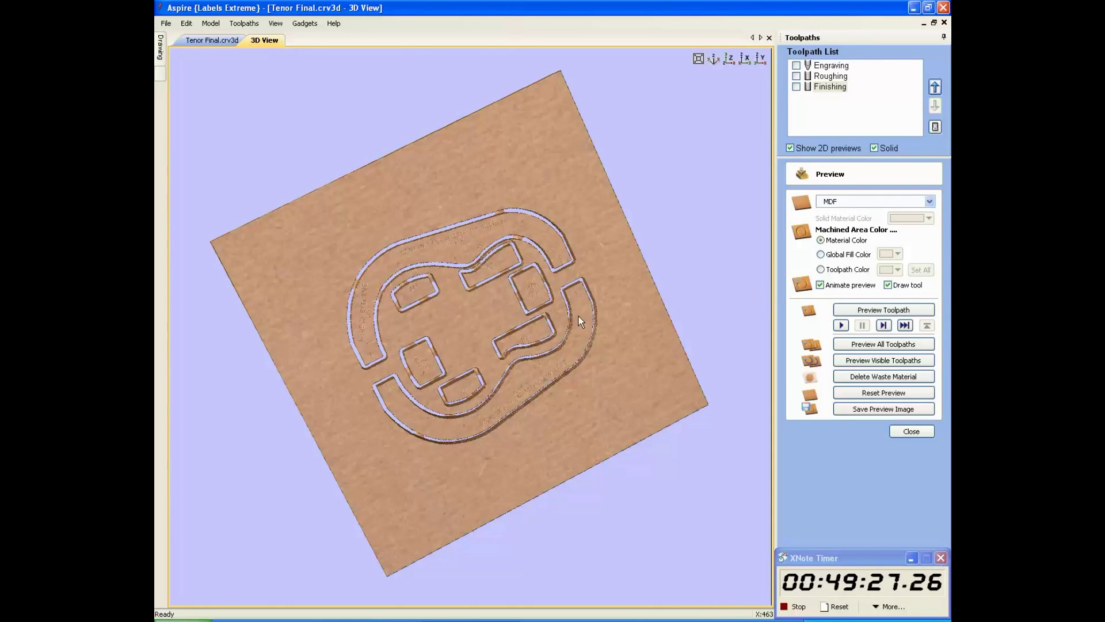
drag(568, 330, 541, 242)
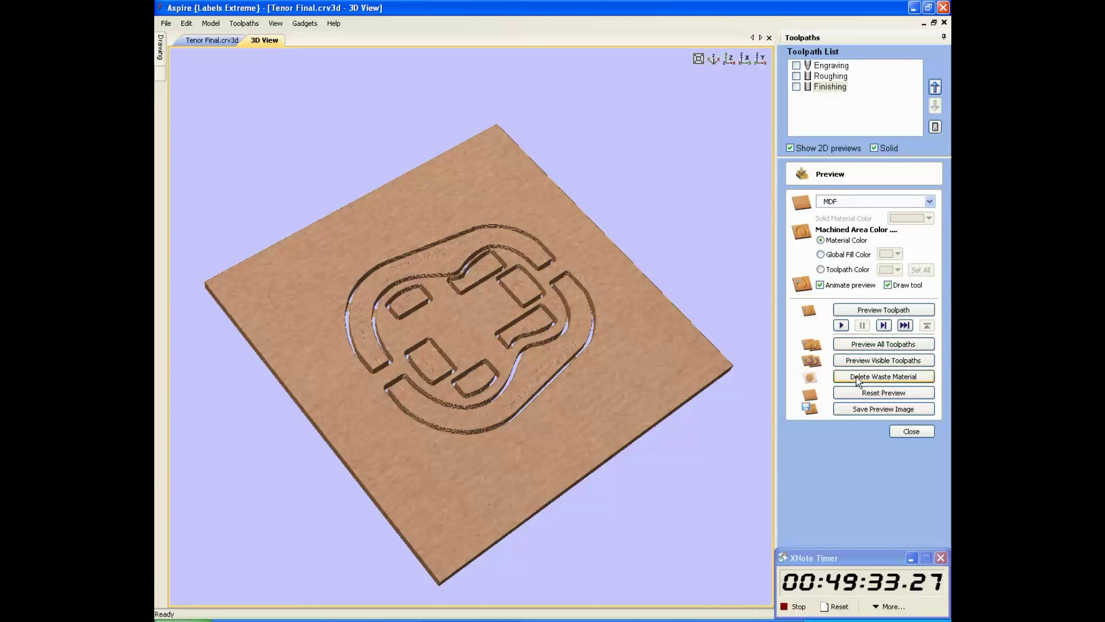
click(861, 396)
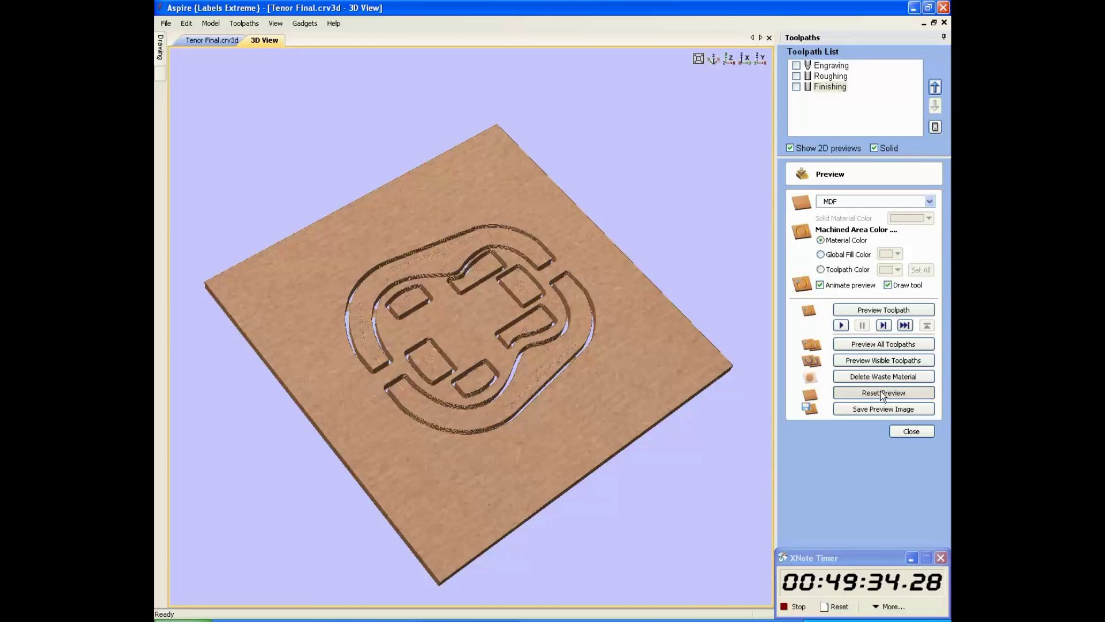
click(878, 343)
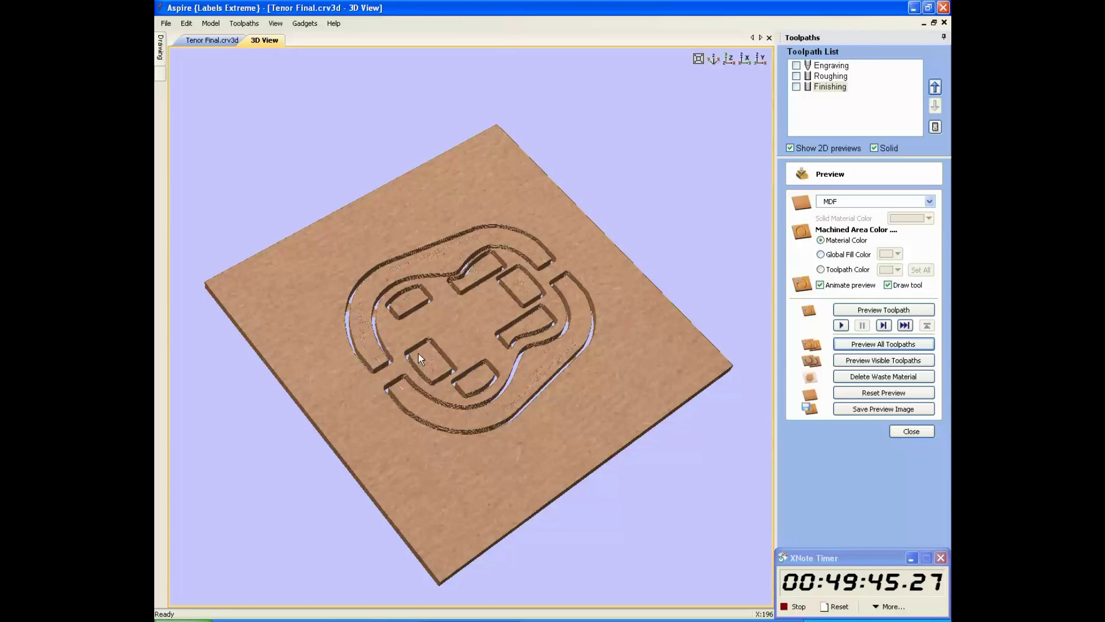
Examine the machined bending form and its cut channels up close, and close the preview.
scroll(431, 346, up, 3)
scroll(475, 334, up, 2)
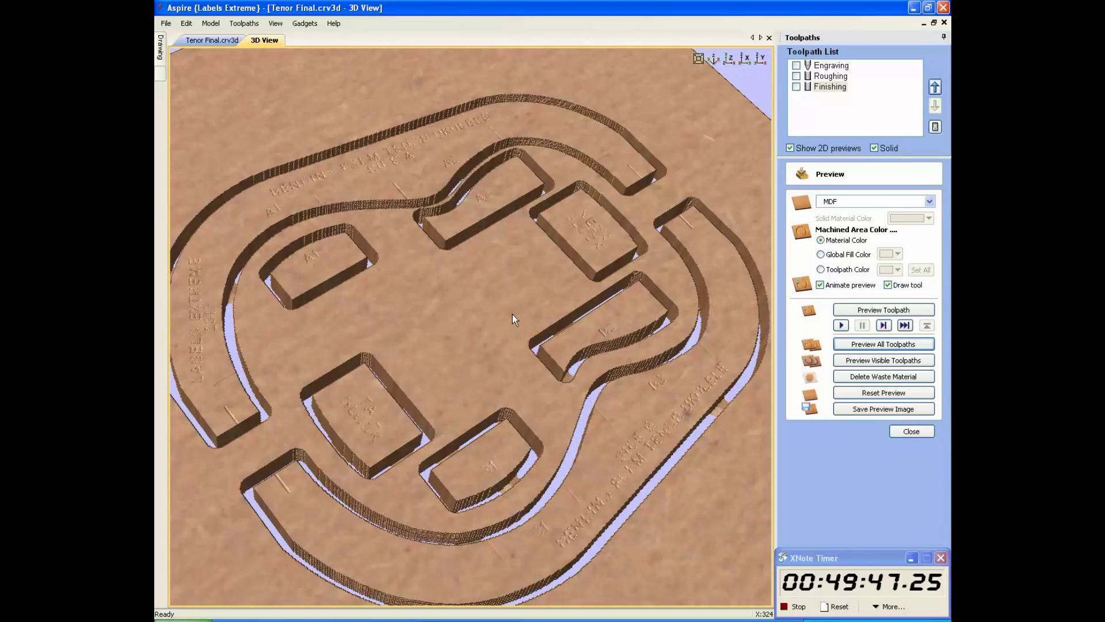
middle_drag(517, 309, 492, 316)
drag(491, 317, 495, 278)
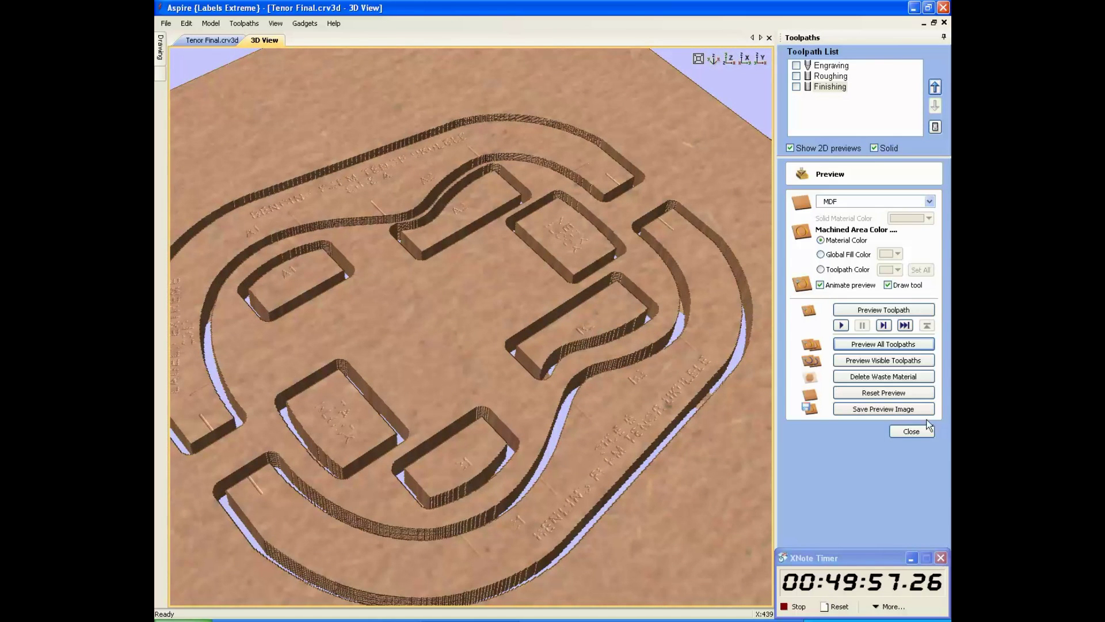
click(911, 431)
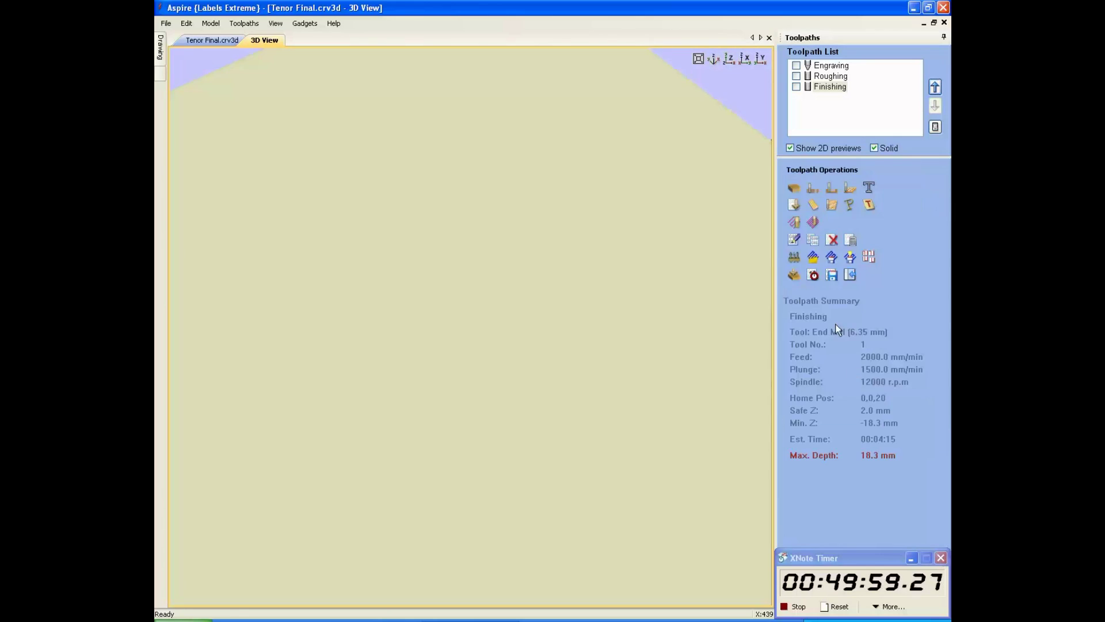
Return to the 2D drawing, clear the vector selection and save the file.
click(199, 44)
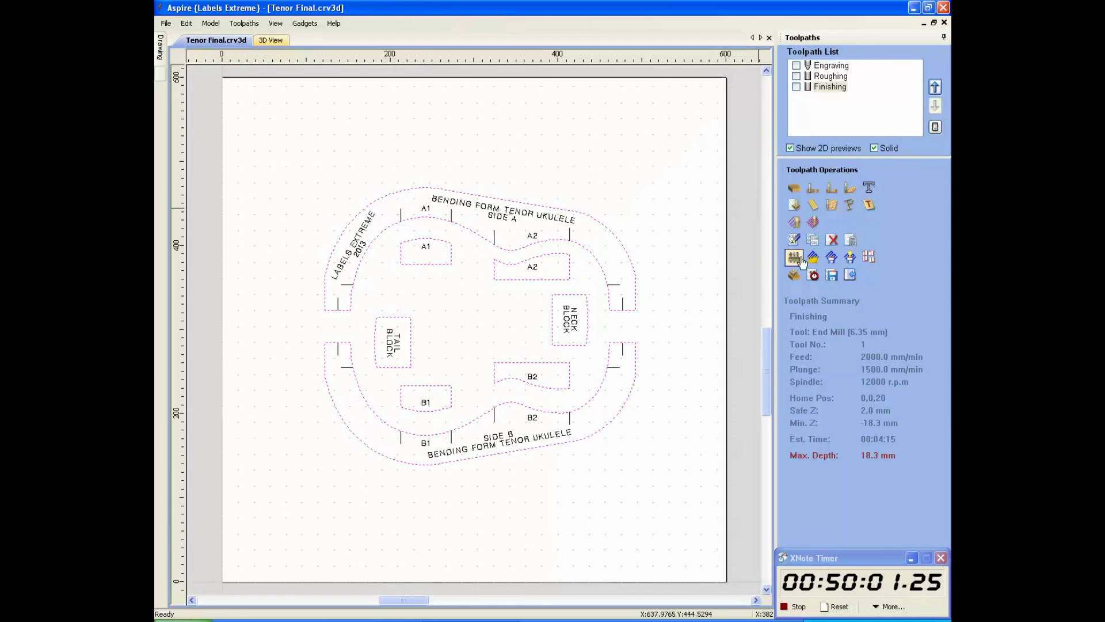
click(513, 256)
click(166, 24)
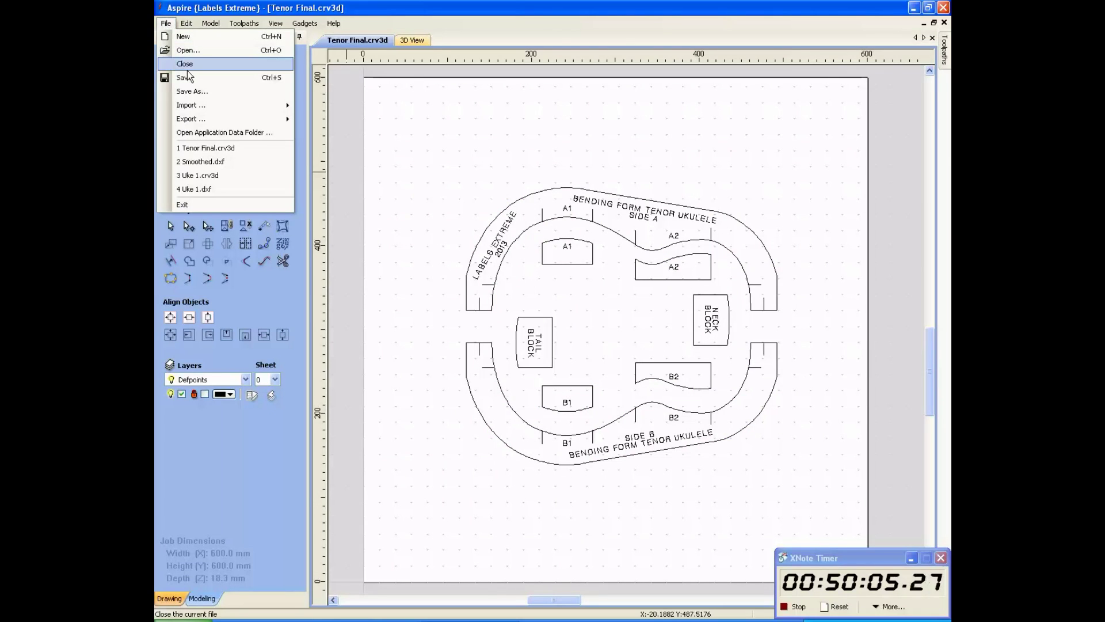
click(202, 78)
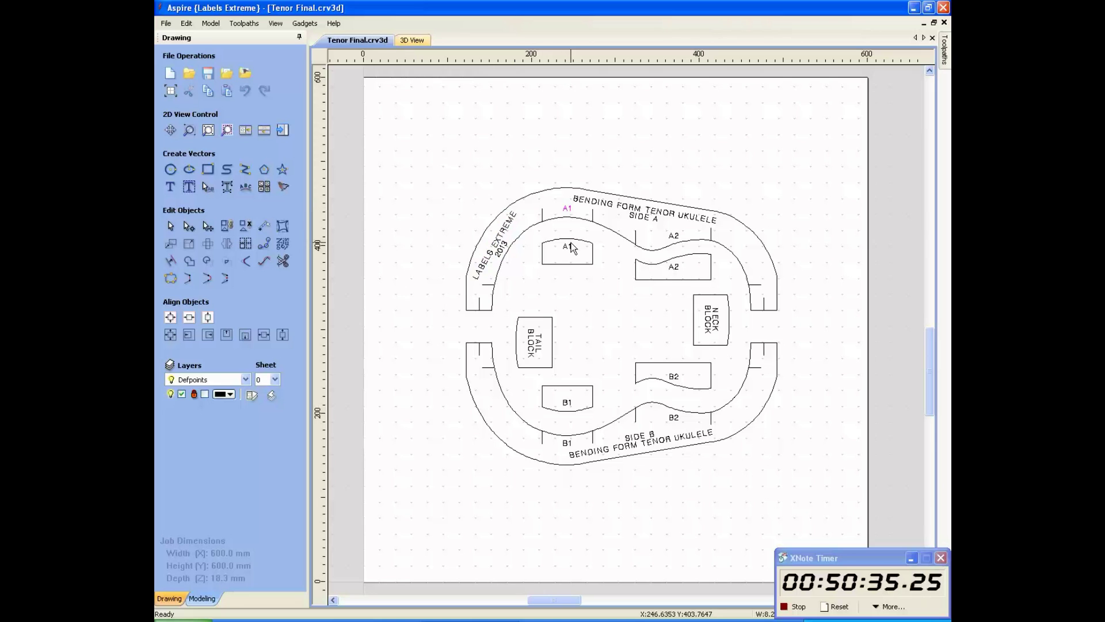
Set the job width to 1200 mm, keeping the 600 mm height and 18.3 mm thickness.
scroll(673, 238, down, 3)
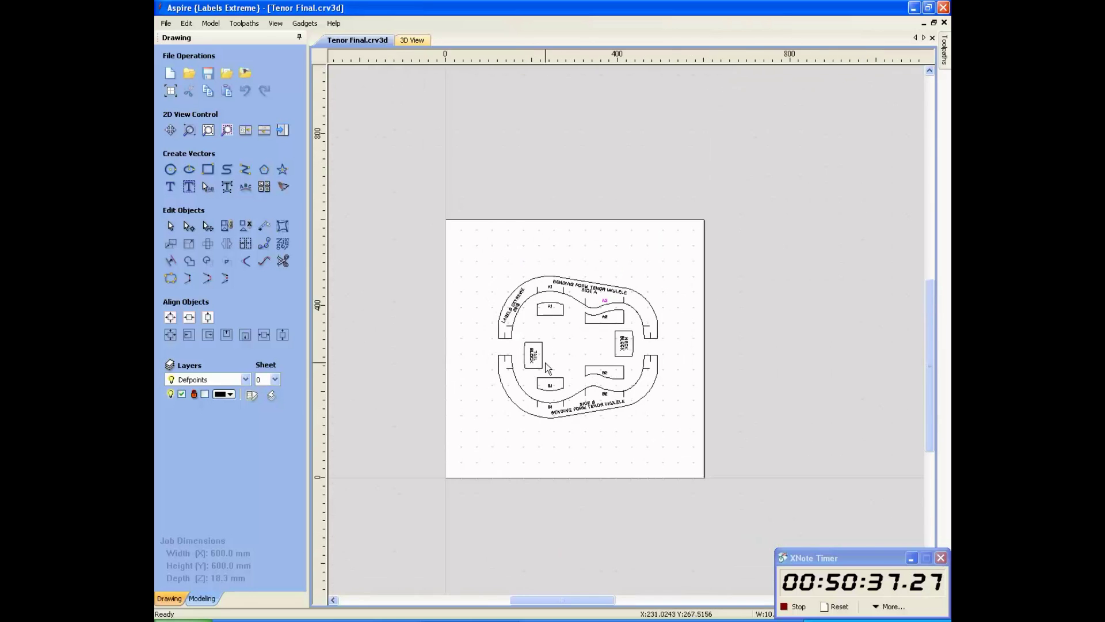
click(171, 91)
text(1200)
click(237, 108)
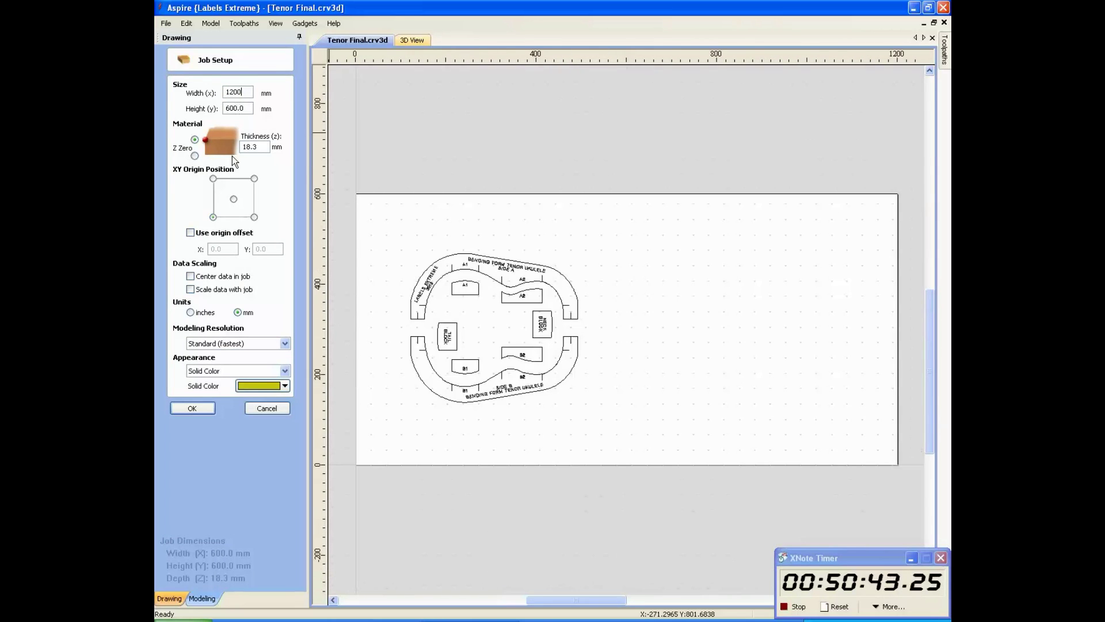
click(199, 406)
Select all the bending form vectors and place a copy beside the original in the empty half of the sheet.
click(538, 364)
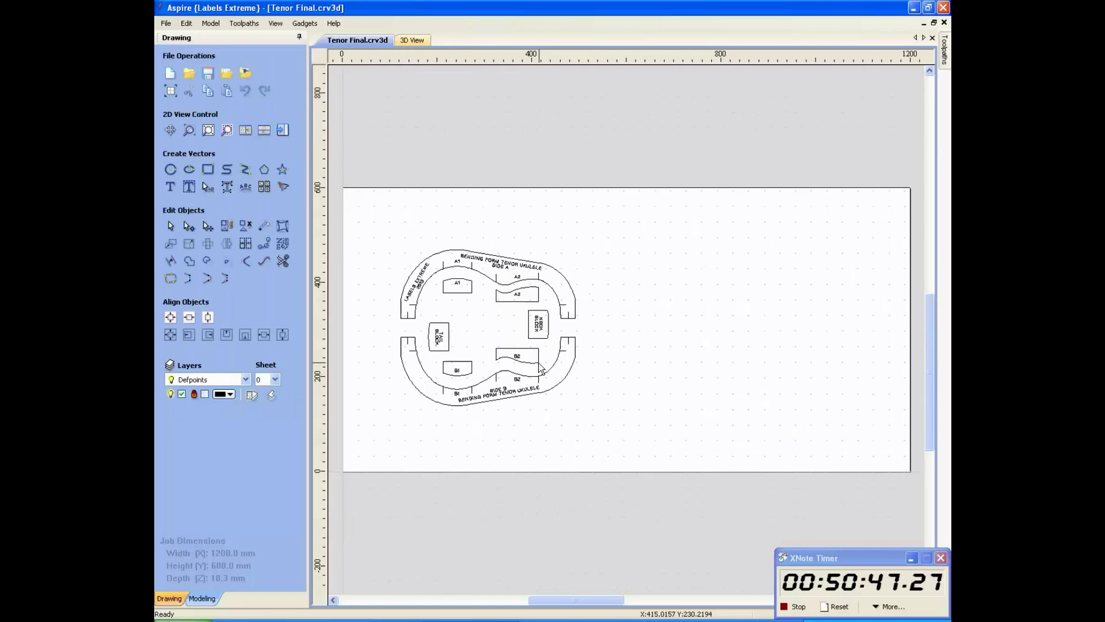
mouse_move(612, 221)
mouse_down()
mouse_move(375, 400)
mouse_move(364, 425)
mouse_up()
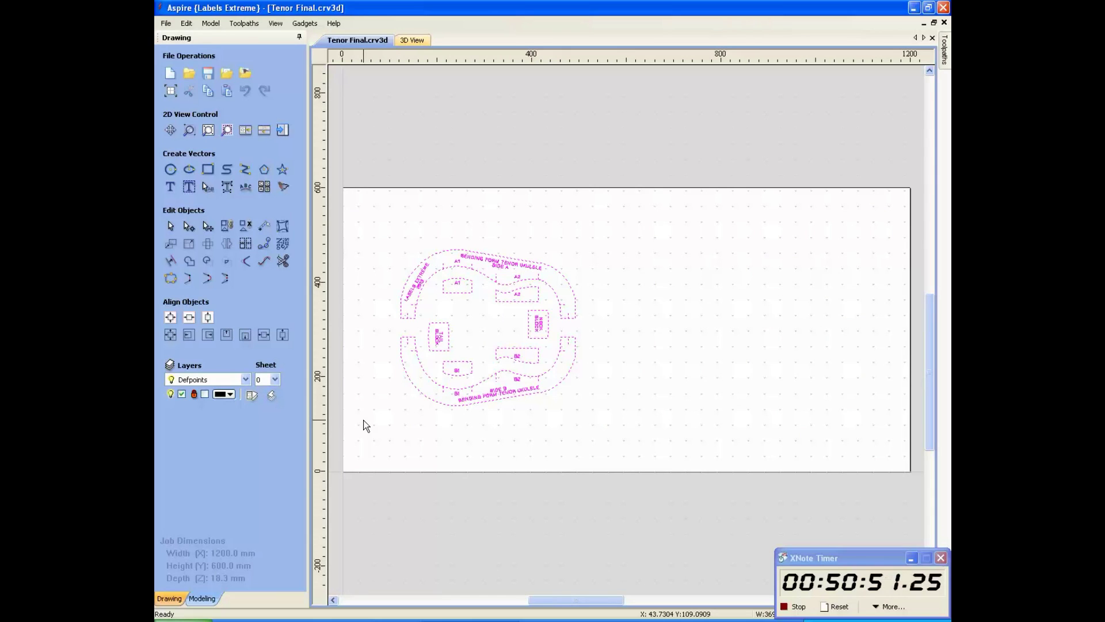
click(364, 425)
key(ctrl+a)
drag(459, 385, 625, 351)
click(625, 350)
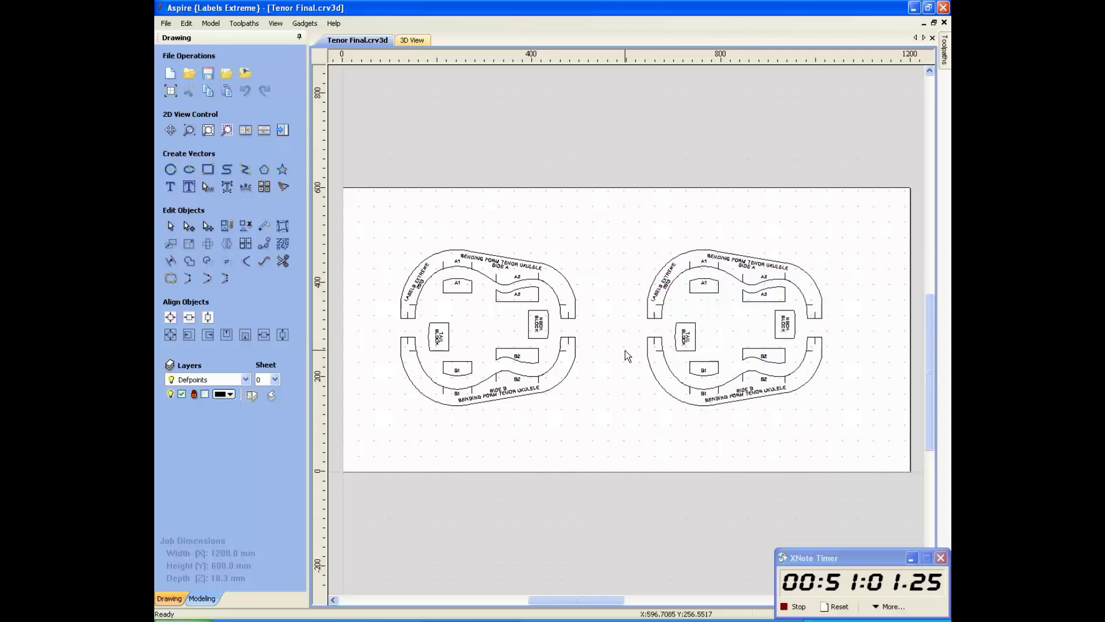
Place a third copy of the bending form directly above the second one, fully clear of it, and deselect it.
key(Up)
key(Up)
key(Up)
key(Up)
key(Up)
key(Up)
key(Up)
key(Up)
key(Up)
key(Up)
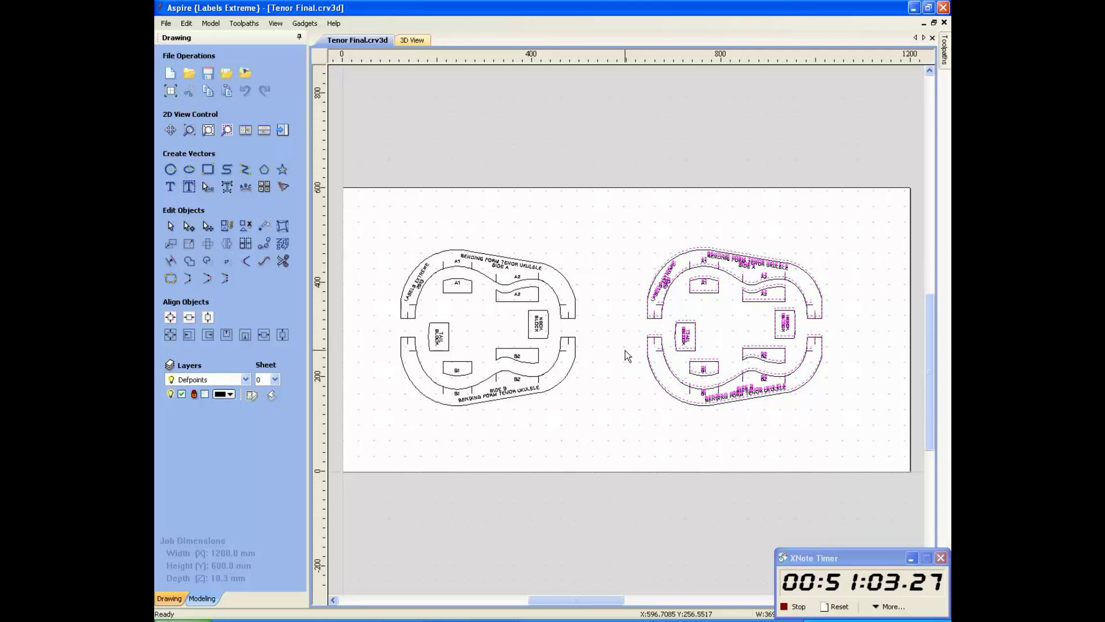
key(Up)
key(Up)
key(Up)
key(Up)
key(Up)
key(Up)
key(Up)
key(Up)
key(Up)
key(Up)
key(Up)
key(Up)
key(Up)
key(Up)
key(Up)
key(Up)
key(Up)
key(Up)
key(Up)
key(Up)
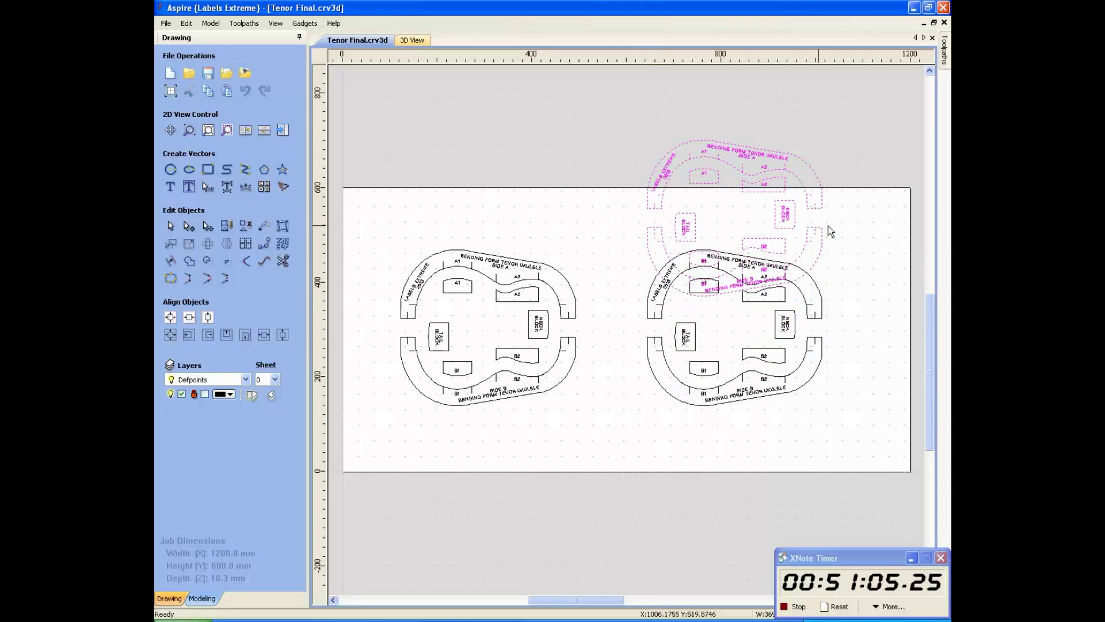
key(Up)
key(Up)
key(Up)
key(Up)
key(Up)
key(Up)
key(Up)
key(Up)
key(Up)
key(Up)
key(Up)
key(Up)
key(Up)
key(Up)
click(848, 227)
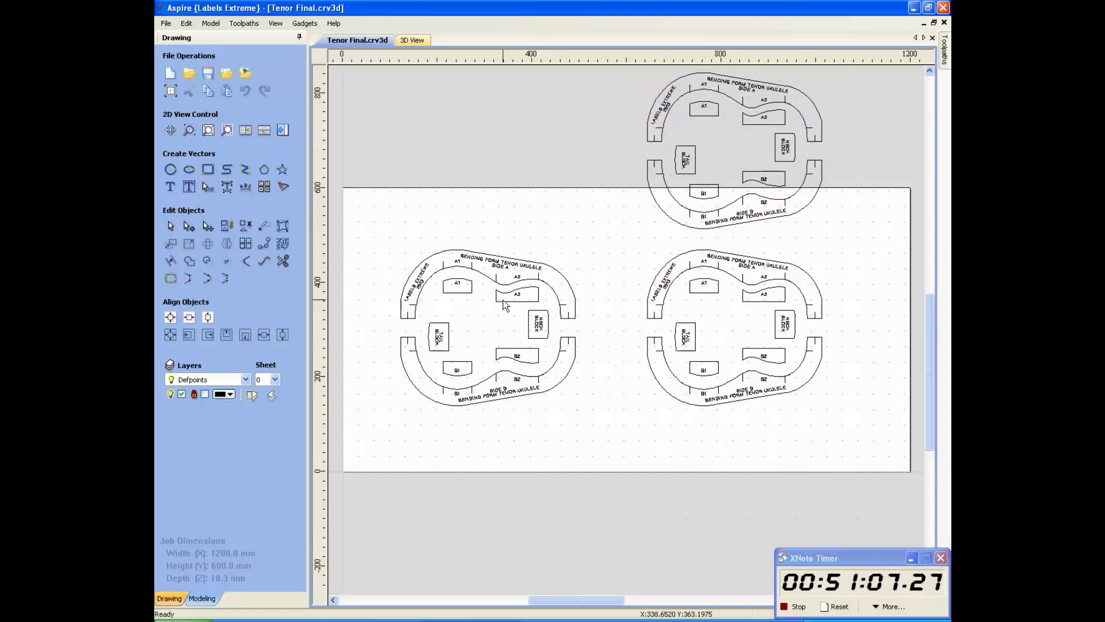
Delete the lettering and alignment marks from the second and third form copies, keeping the form and block outlines, and save the file.
drag(589, 239, 390, 439)
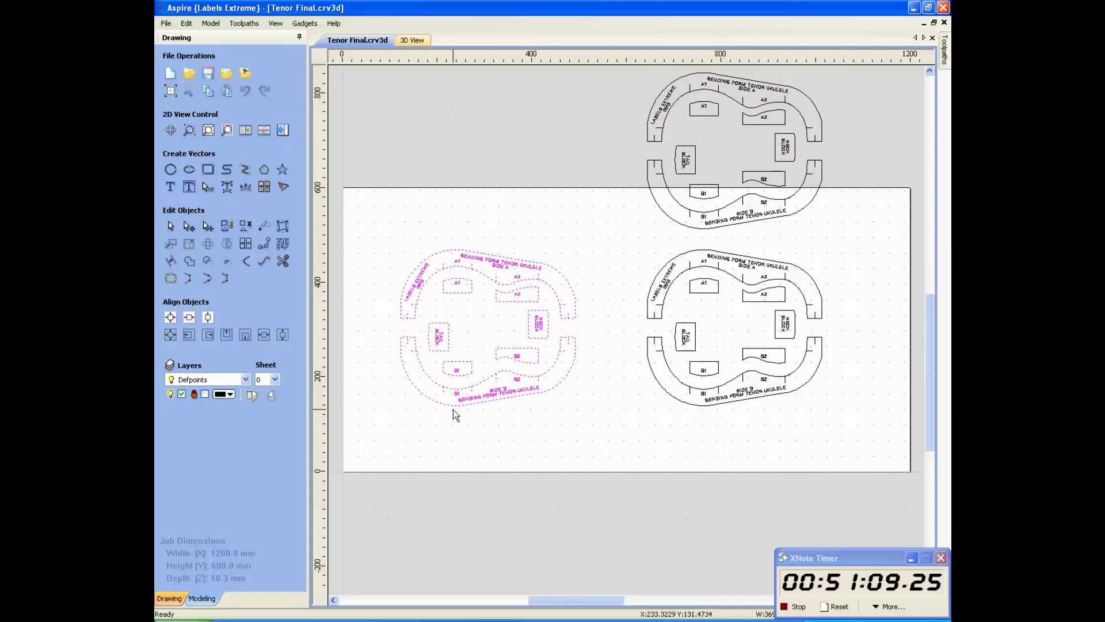
click(601, 414)
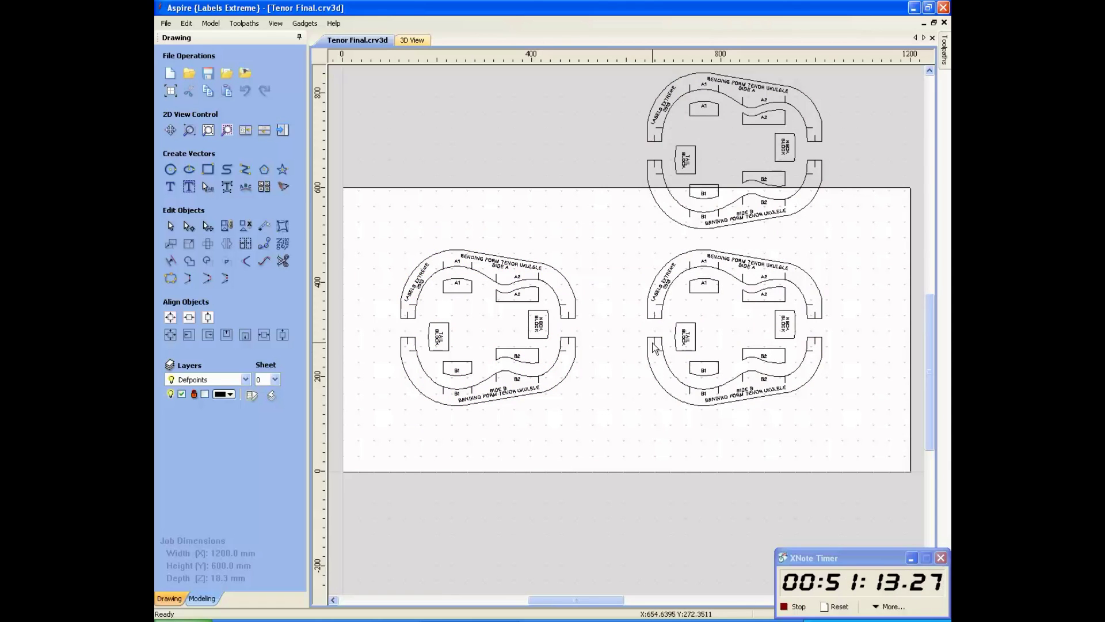
drag(853, 71, 626, 436)
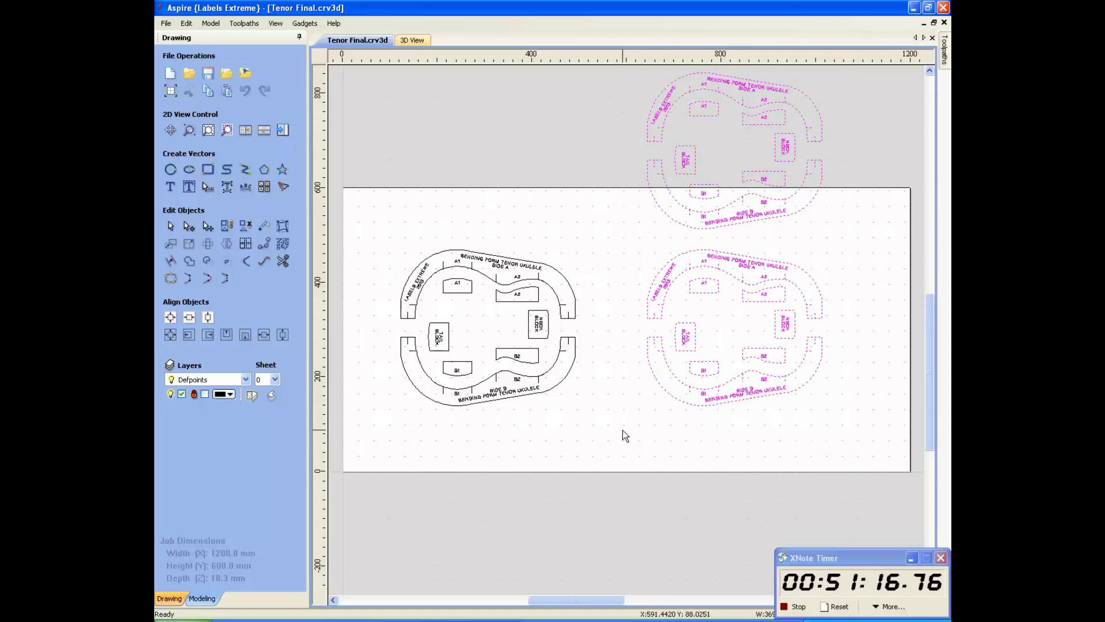
shift+click(662, 389)
shift+click(686, 350)
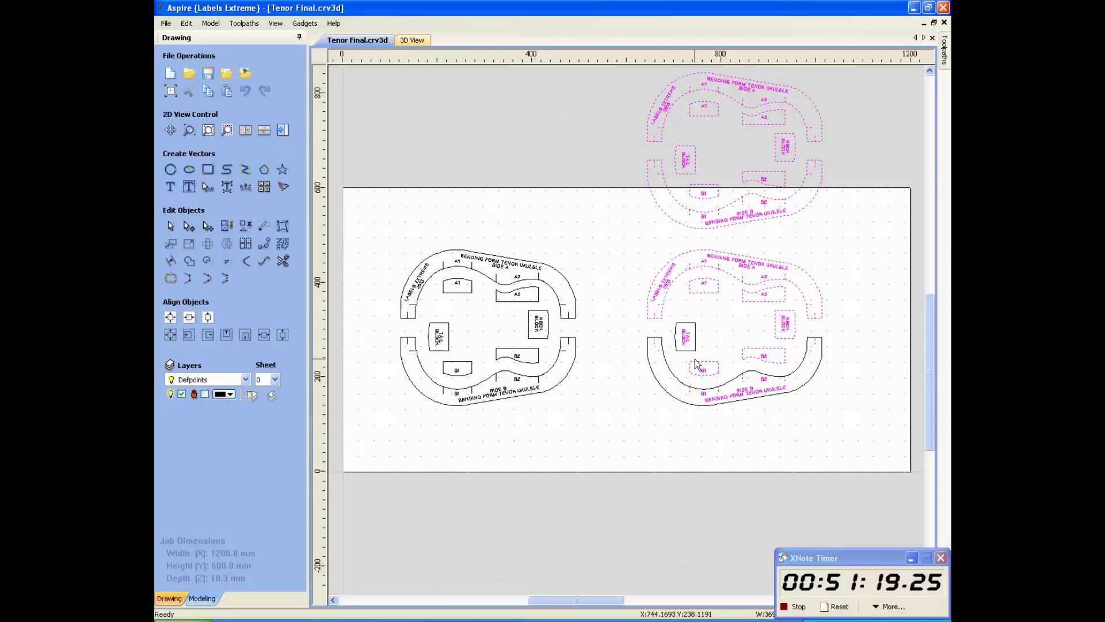
shift+click(690, 290)
shift+click(680, 271)
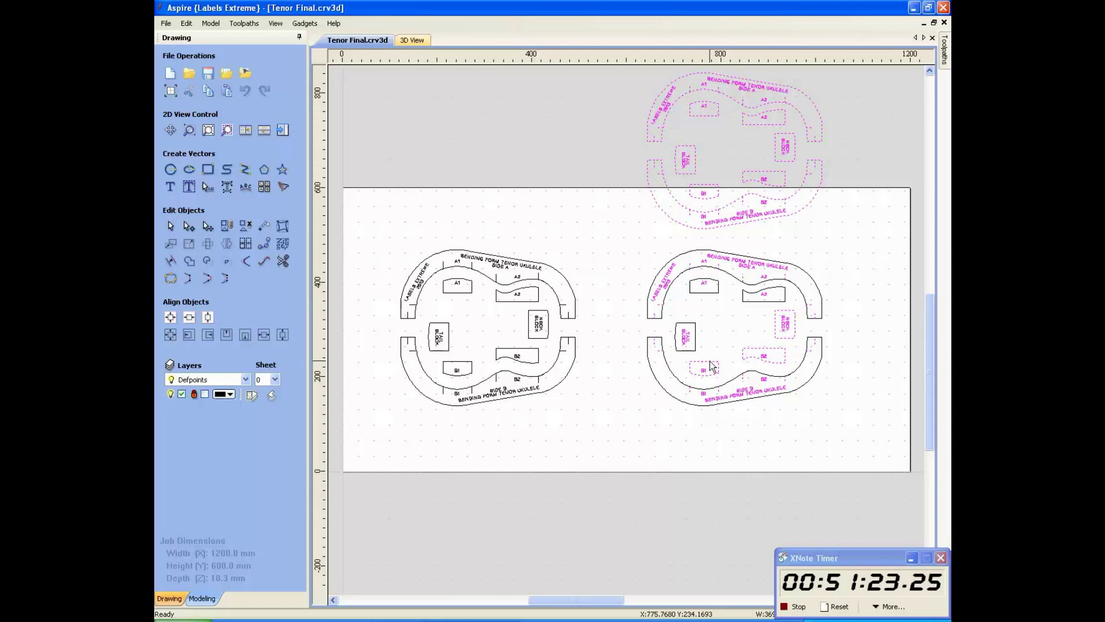
ctrl+click(776, 330)
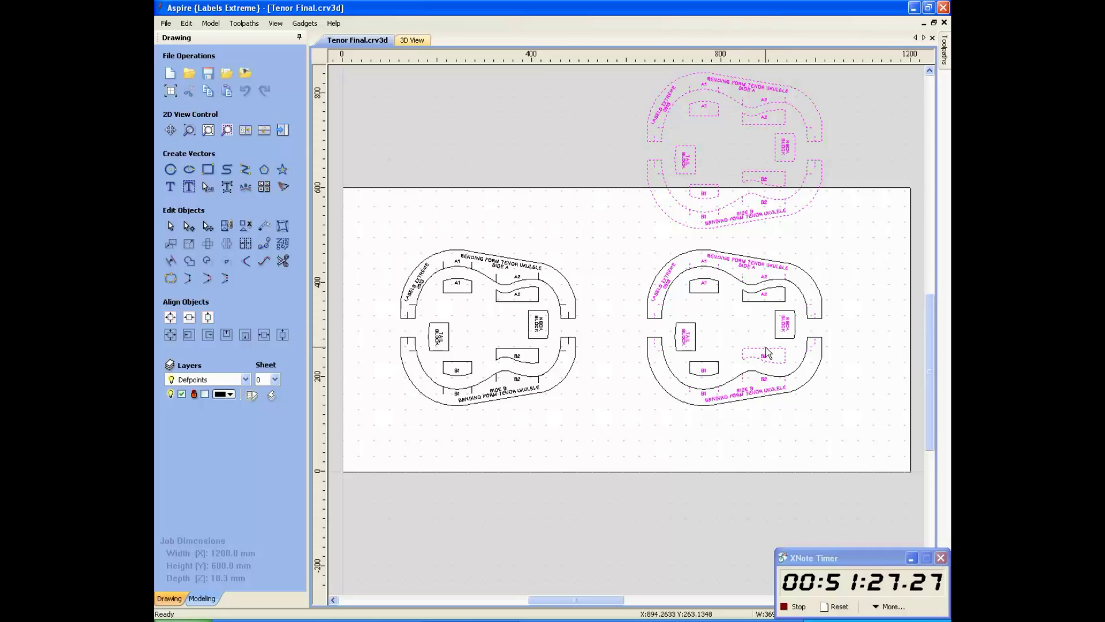
ctrl+click(751, 221)
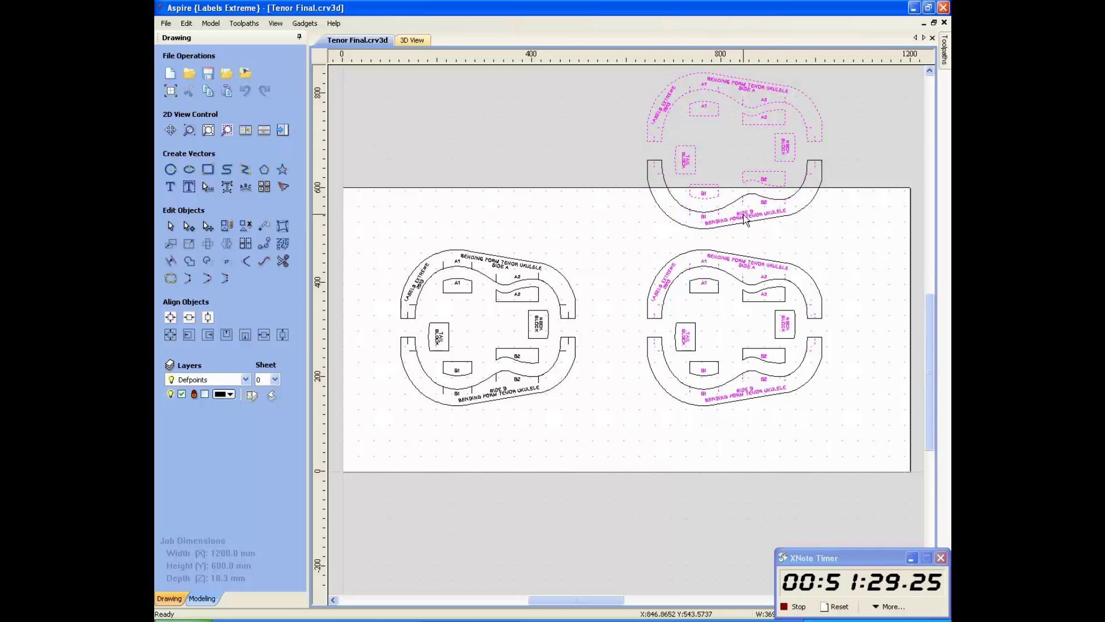
ctrl+click(706, 190)
ctrl+click(664, 135)
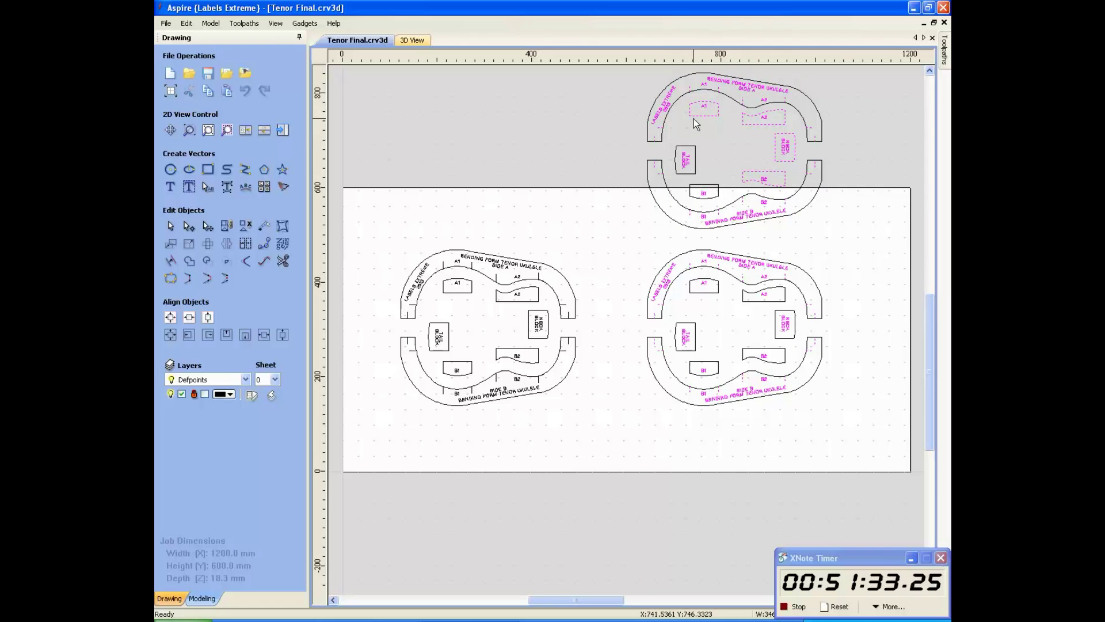
ctrl+click(710, 117)
ctrl+click(775, 134)
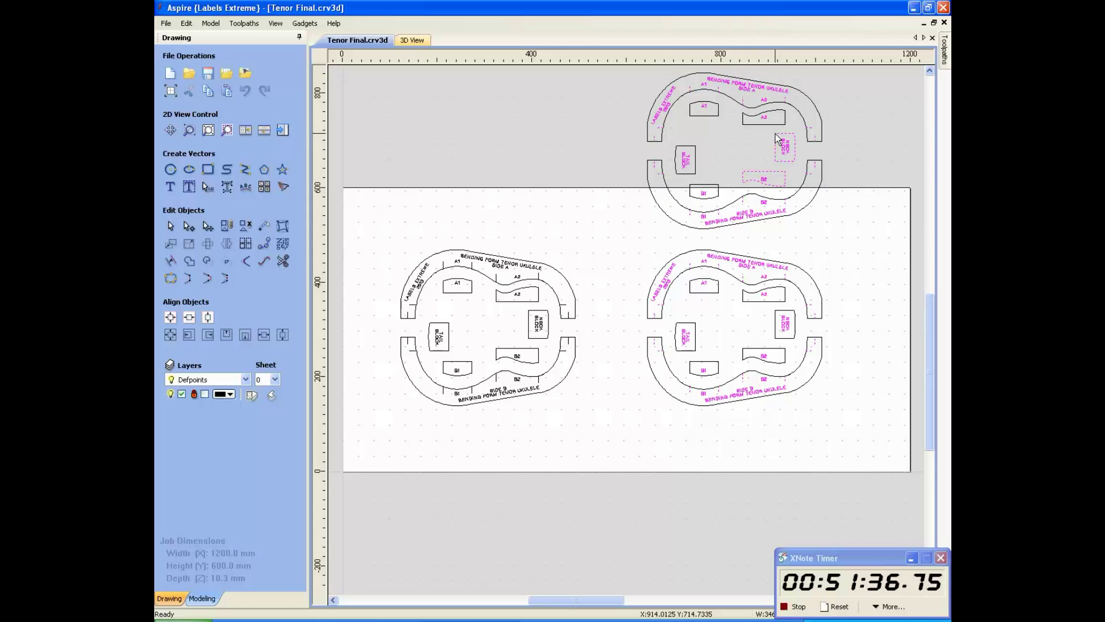
ctrl+click(767, 176)
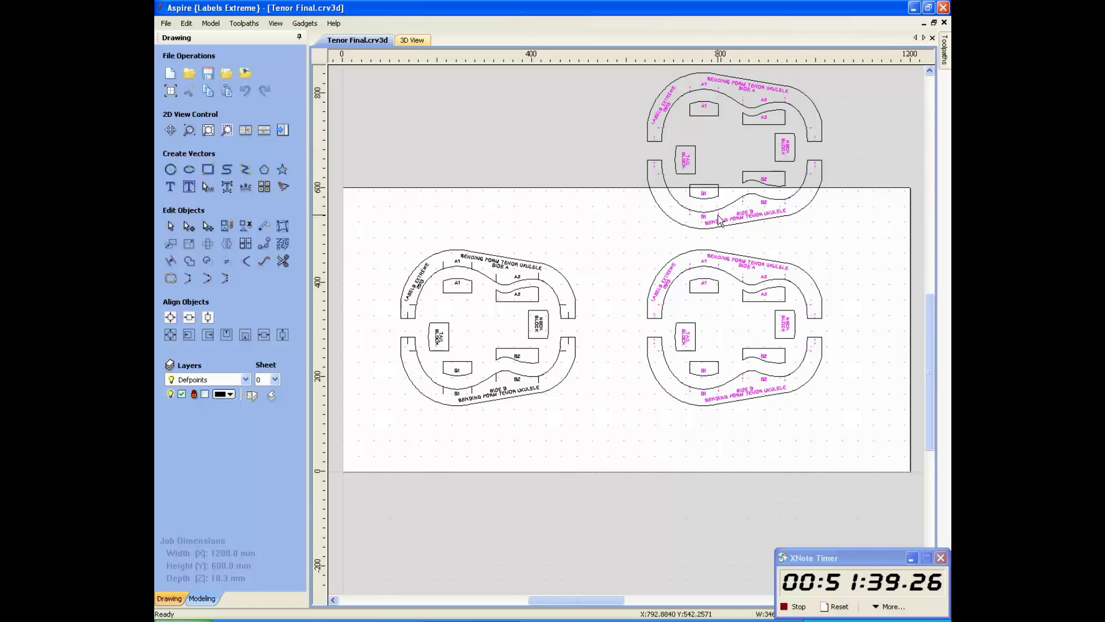
key(Delete)
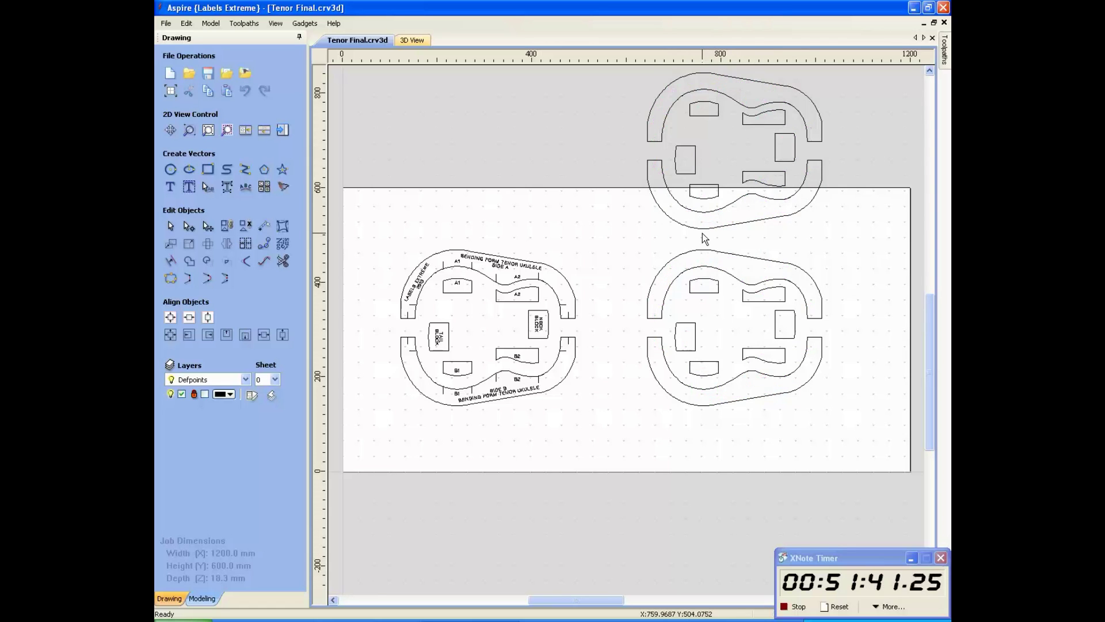
click(165, 23)
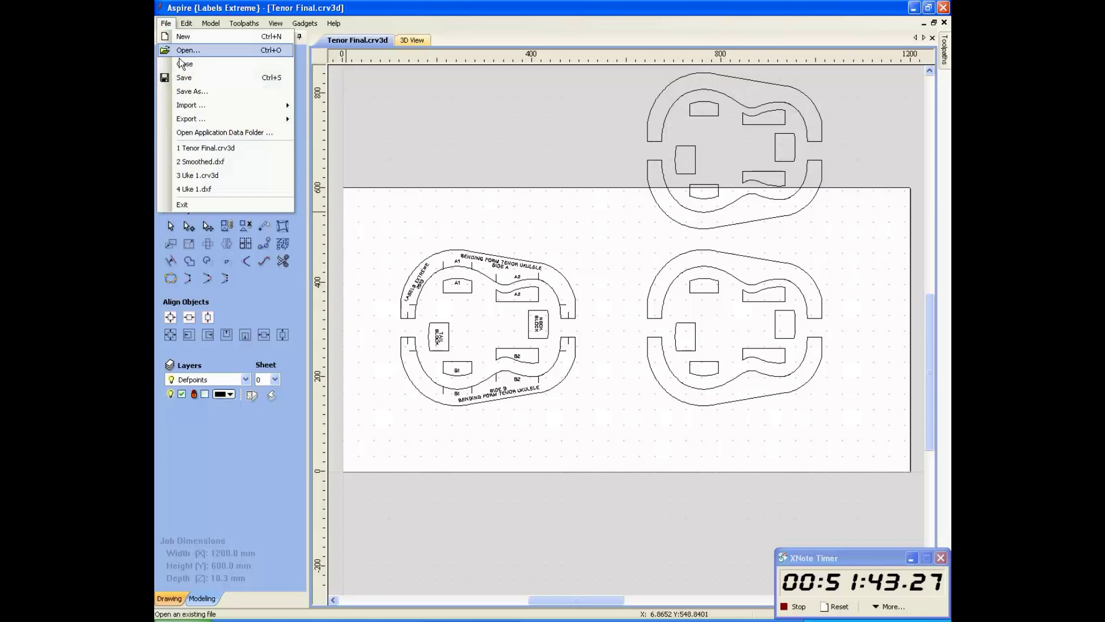
click(203, 77)
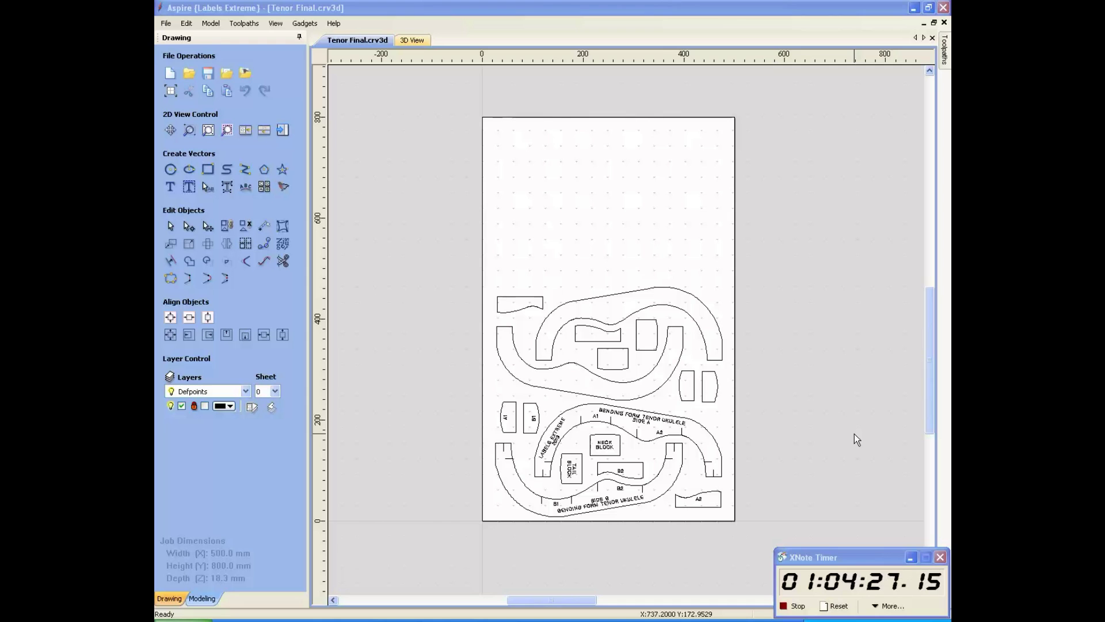
Check the job size settings without changing them, and highlight the unlabelled set of form parts on the sheet.
click(171, 90)
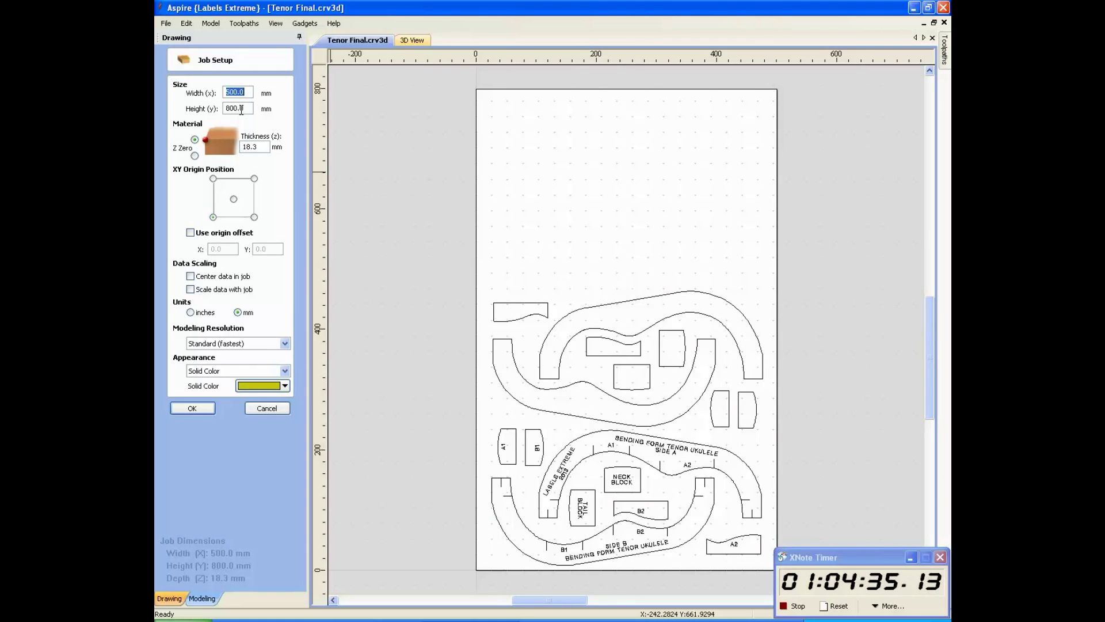
click(266, 408)
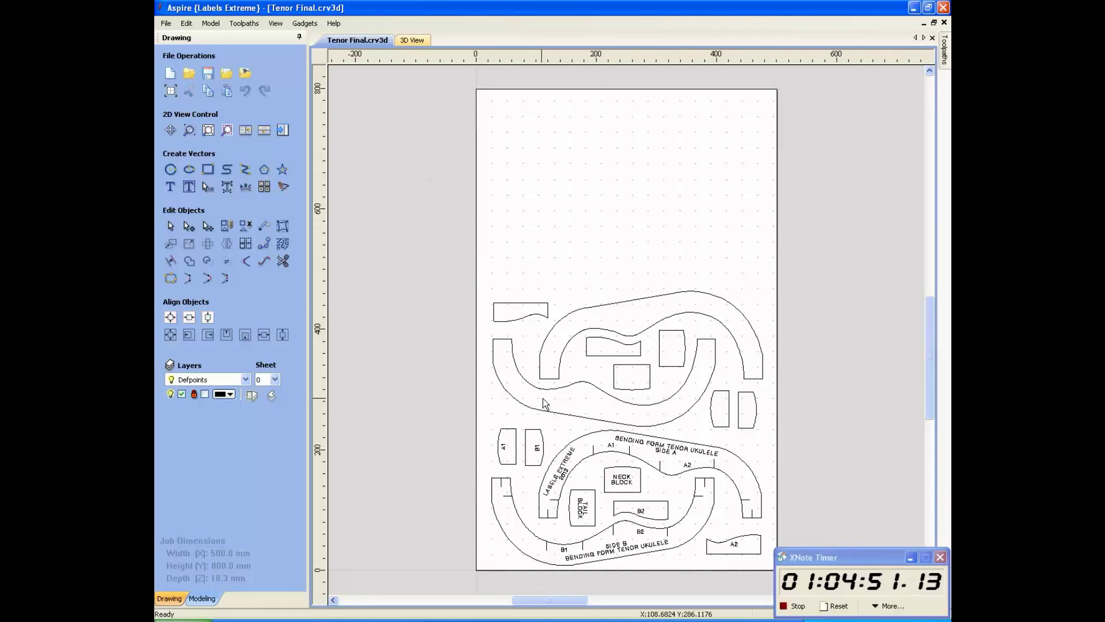
drag(768, 260, 489, 412)
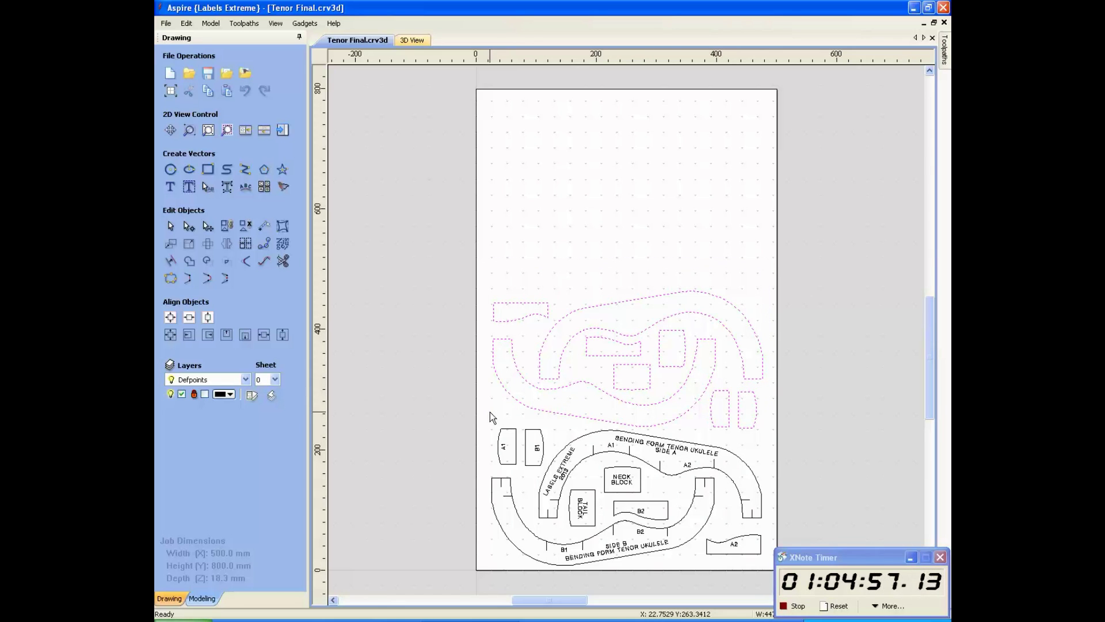
click(434, 302)
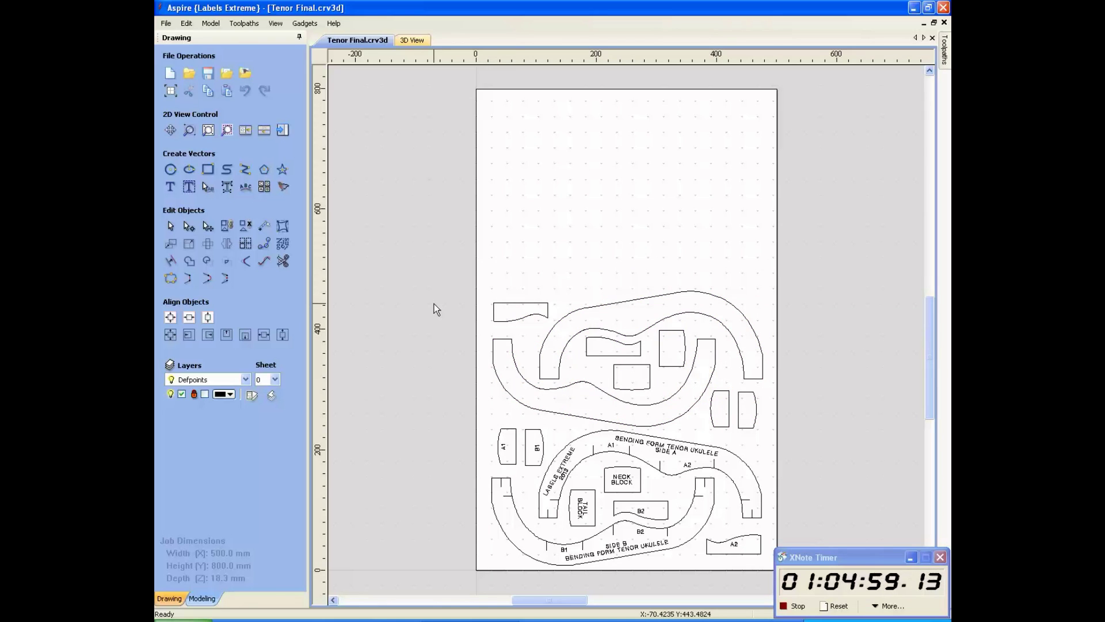
Rotate a copy of the unlabelled parts 180° about its upper-right corner and place it in the free area above the other sets.
click(208, 246)
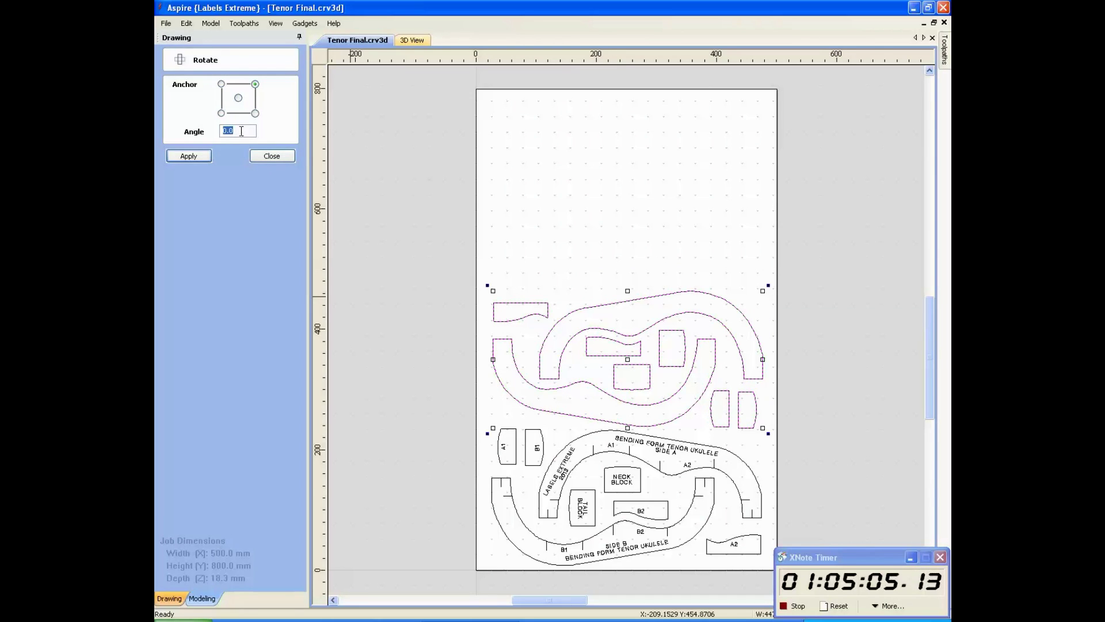
click(189, 156)
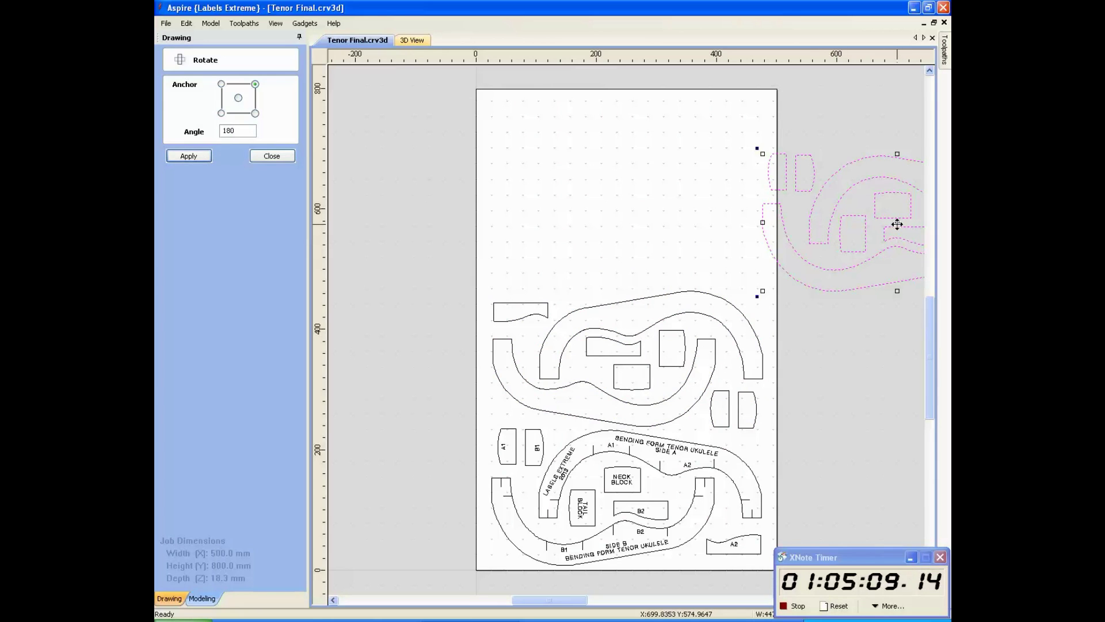
drag(896, 224, 625, 227)
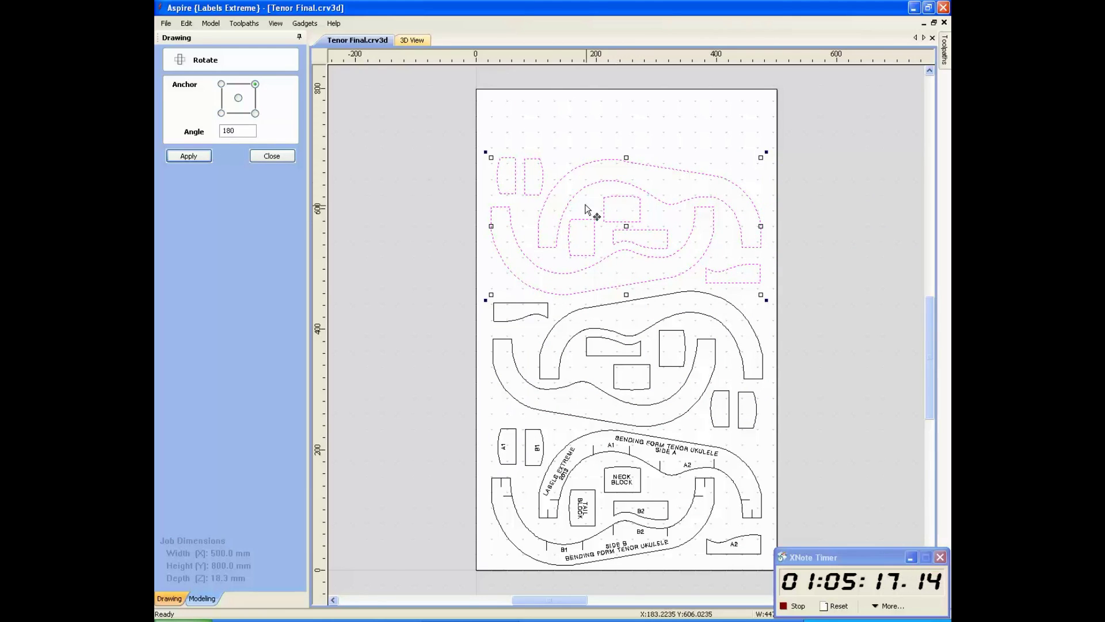
click(291, 157)
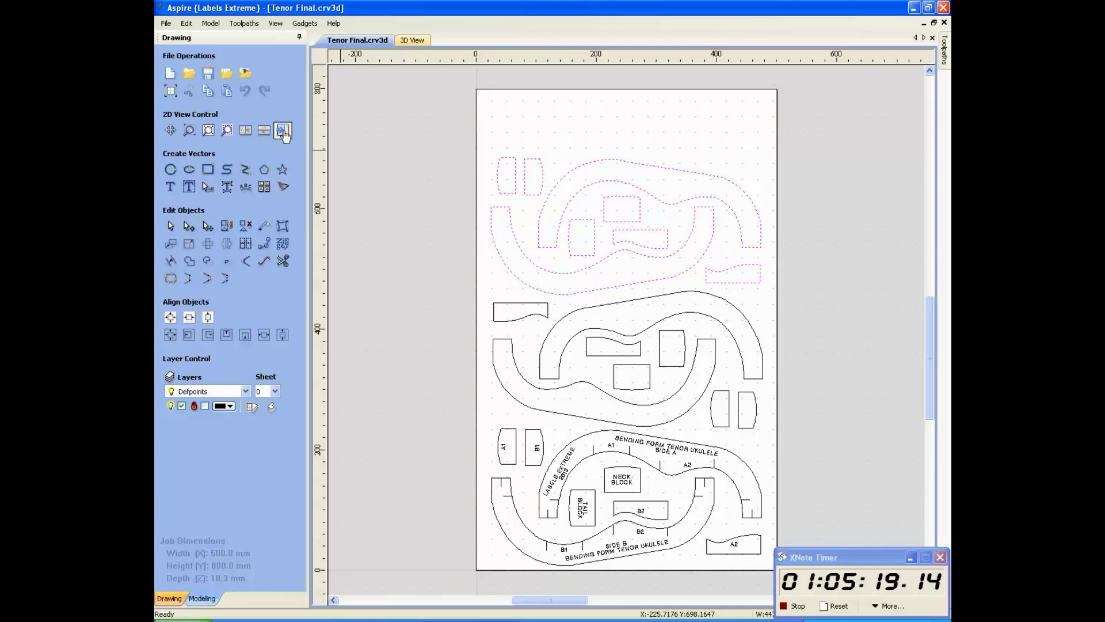
Clear the selection, bring up the toolpath list and review which vectors the Engraving toolpath uses.
click(283, 129)
click(481, 126)
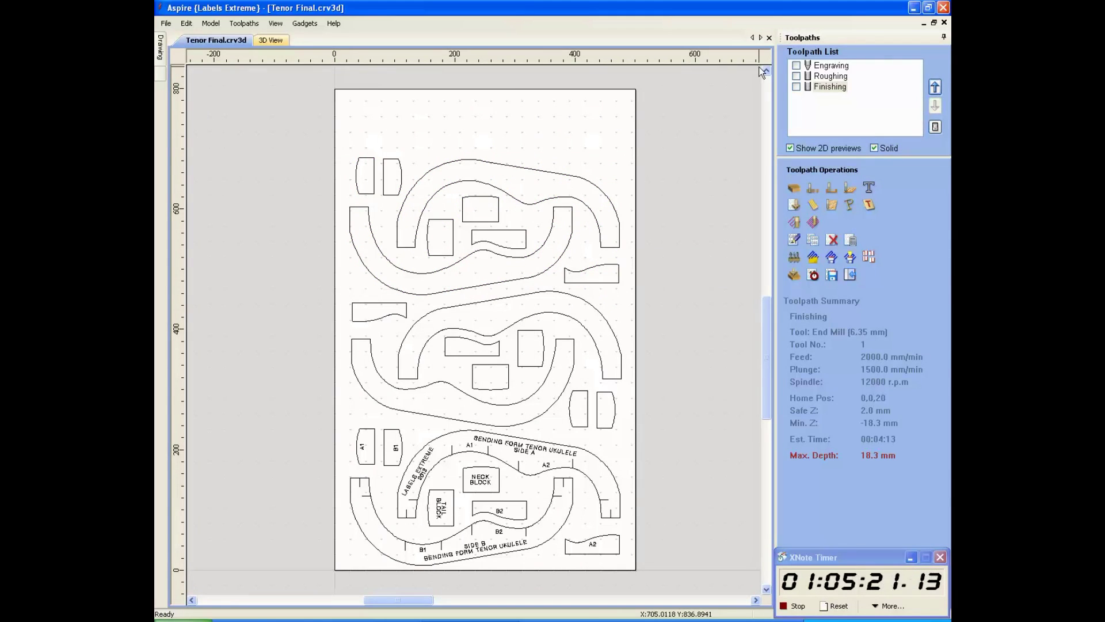
double_click(829, 65)
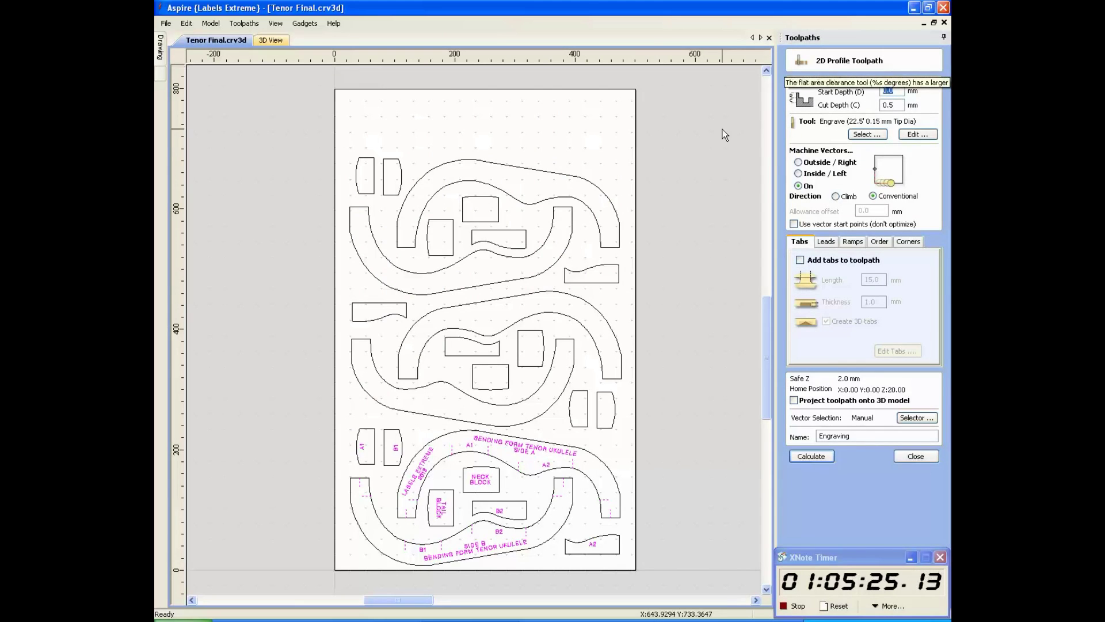
click(919, 455)
Add both unlabelled sets of form parts to the Roughing profile toolpath and recalculate it.
double_click(829, 76)
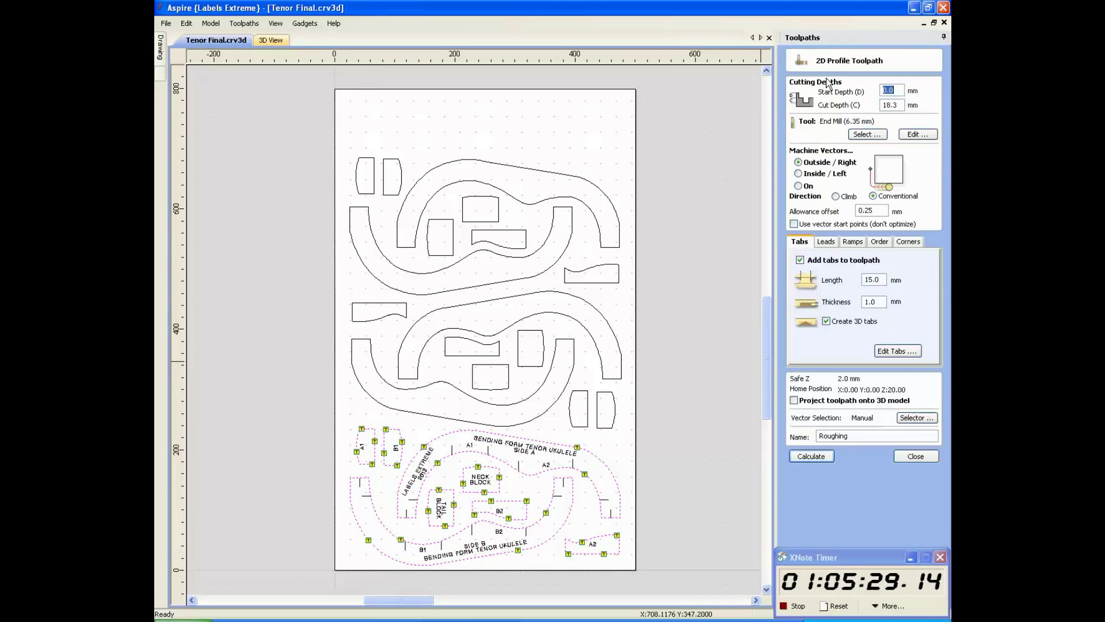
drag(596, 164, 344, 407)
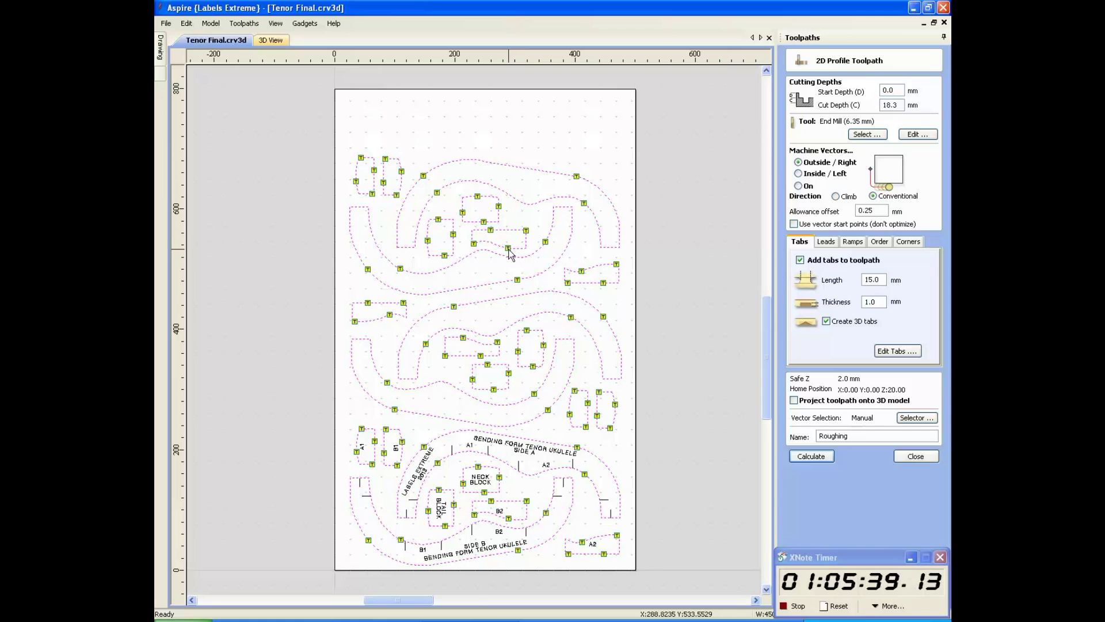
click(816, 456)
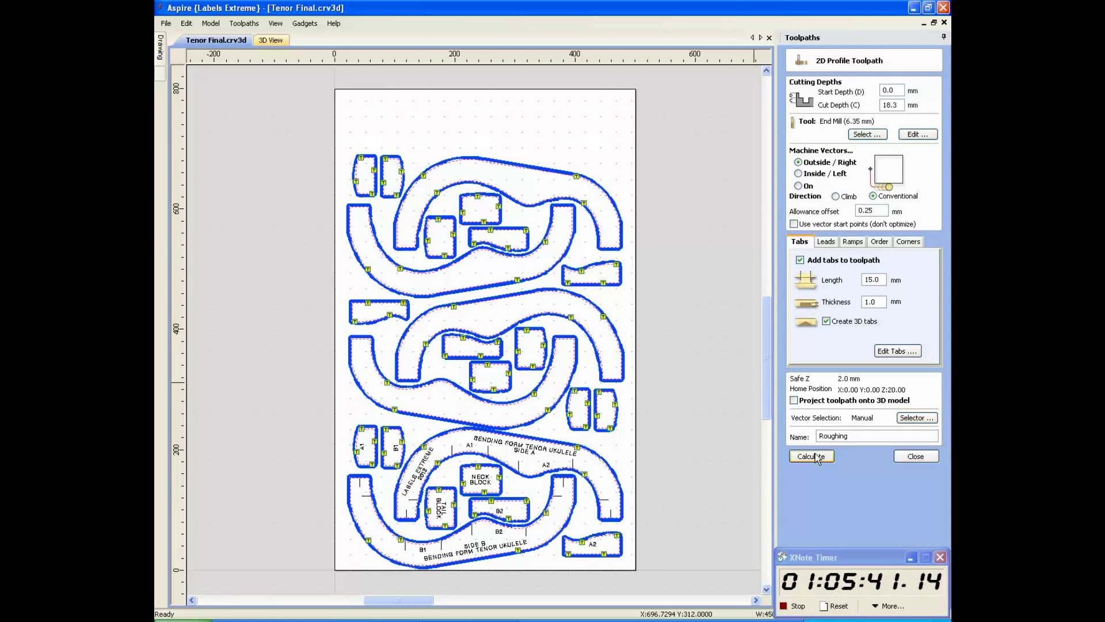
click(918, 457)
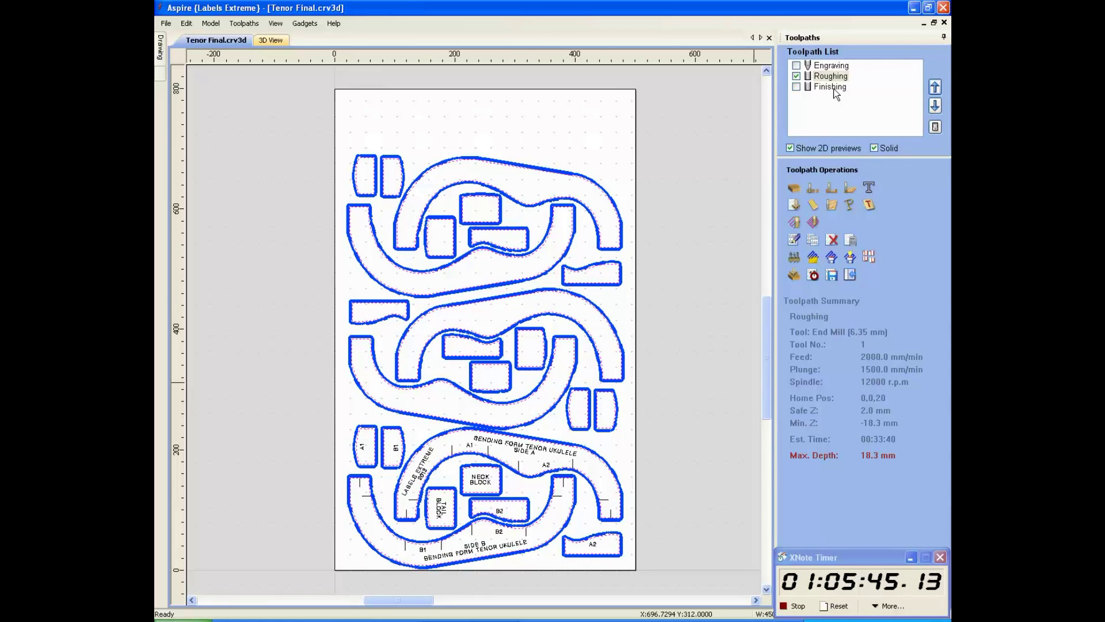
Add both unlabelled sets of form parts to the Finishing profile toolpath and recalculate it.
double_click(832, 87)
drag(622, 133, 341, 410)
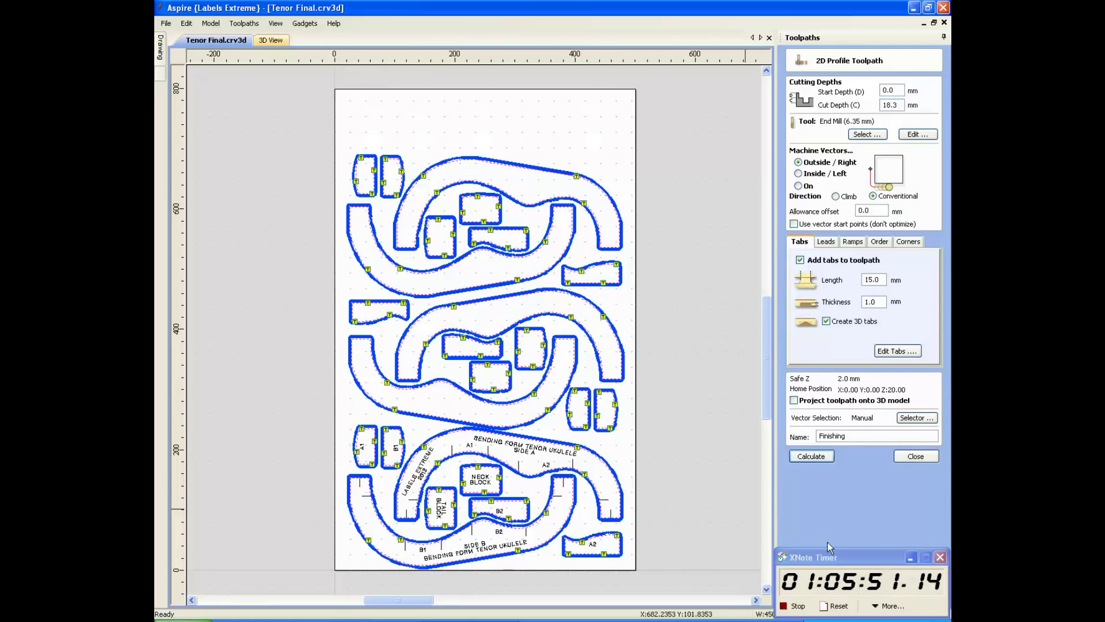
click(817, 456)
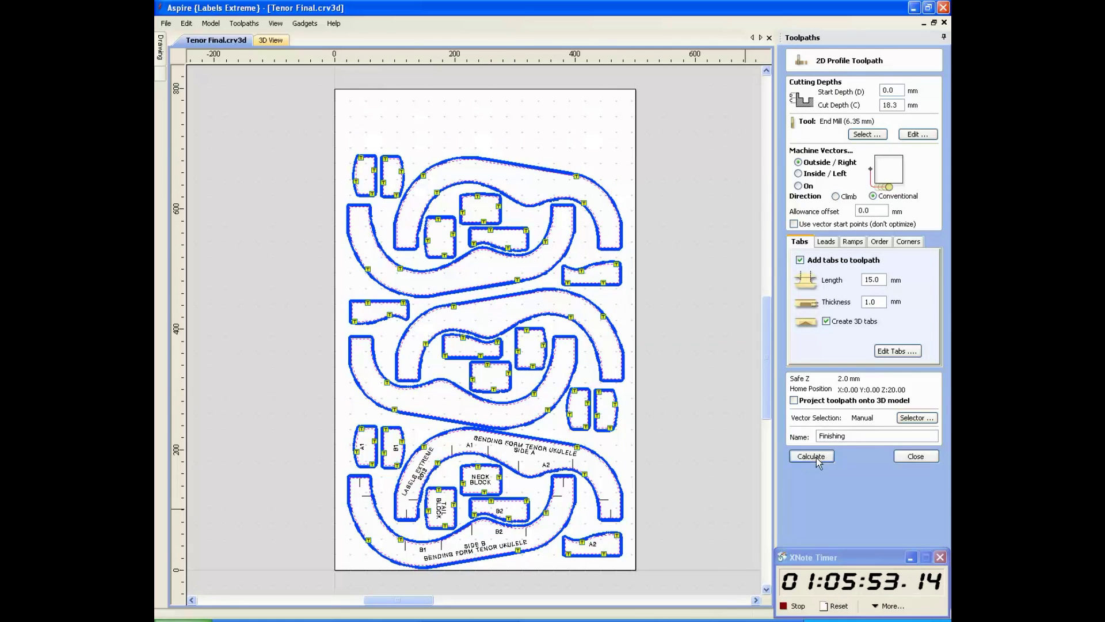
Check the Engraving toolpath against the moved lettering and recalculate all toolpaths.
click(796, 76)
click(798, 88)
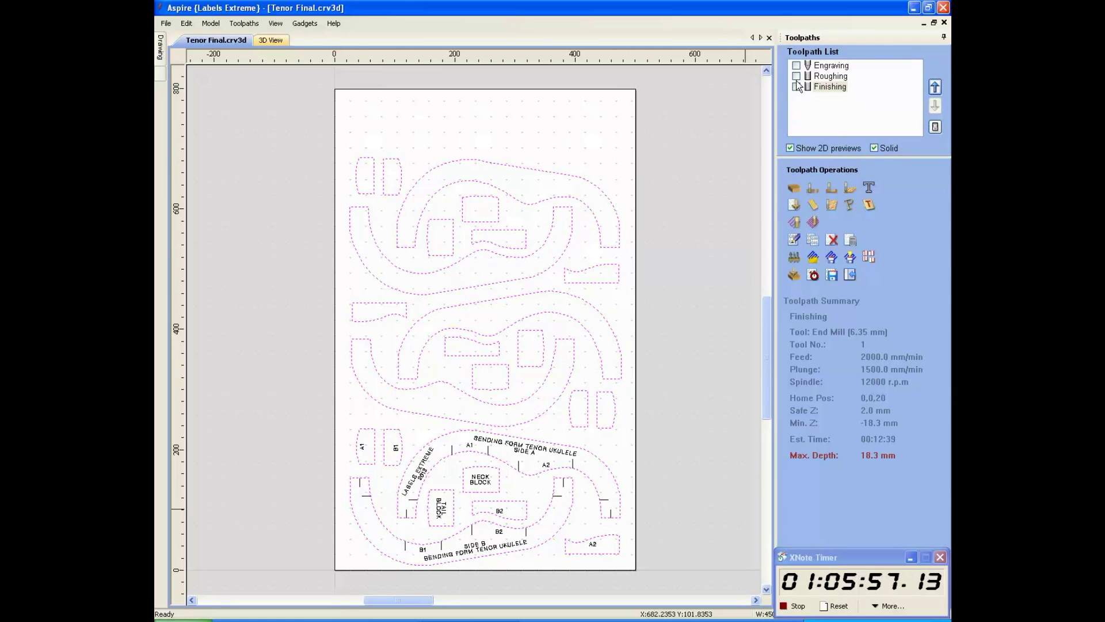
click(797, 66)
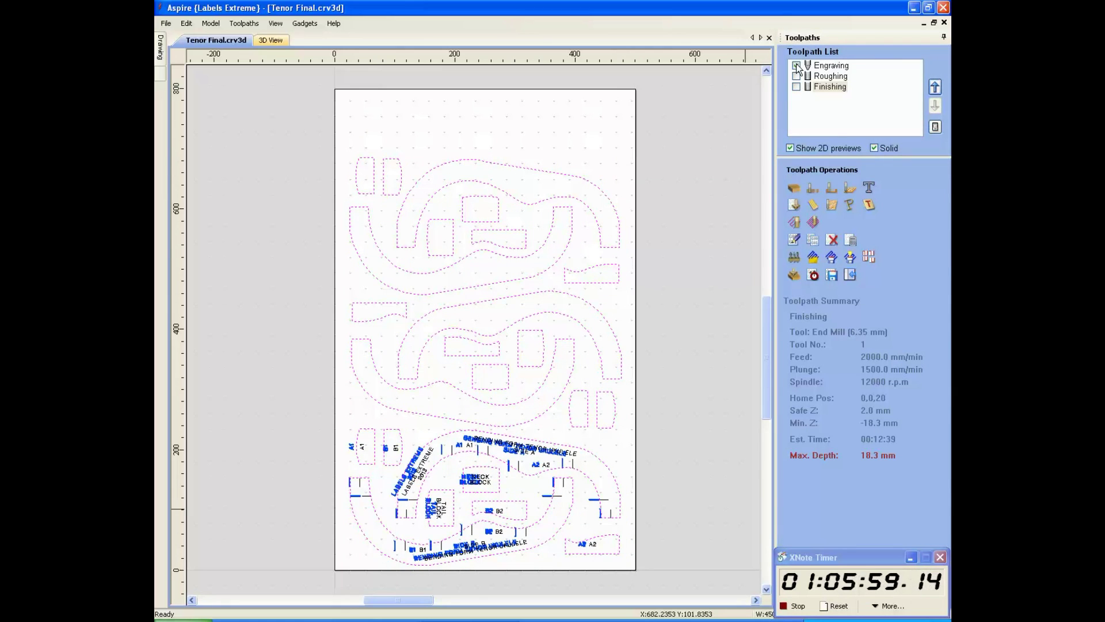
click(797, 76)
click(850, 240)
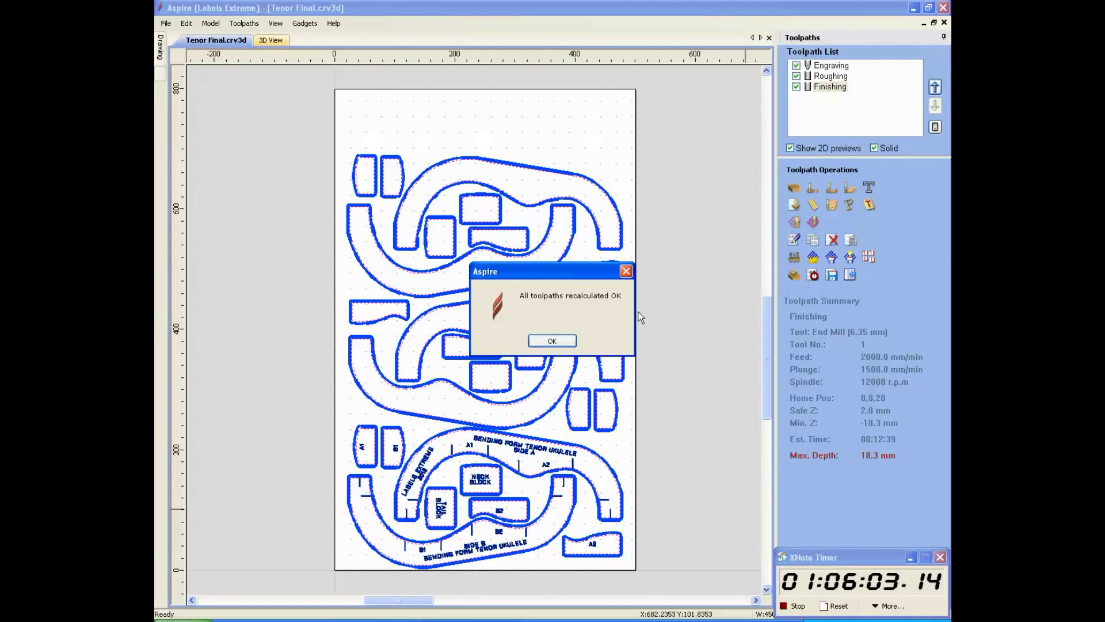
Show the Engraving, Roughing and Finishing toolpaths one at a time on the 2D layout and leave all three hidden.
click(567, 343)
click(797, 86)
click(796, 76)
click(796, 65)
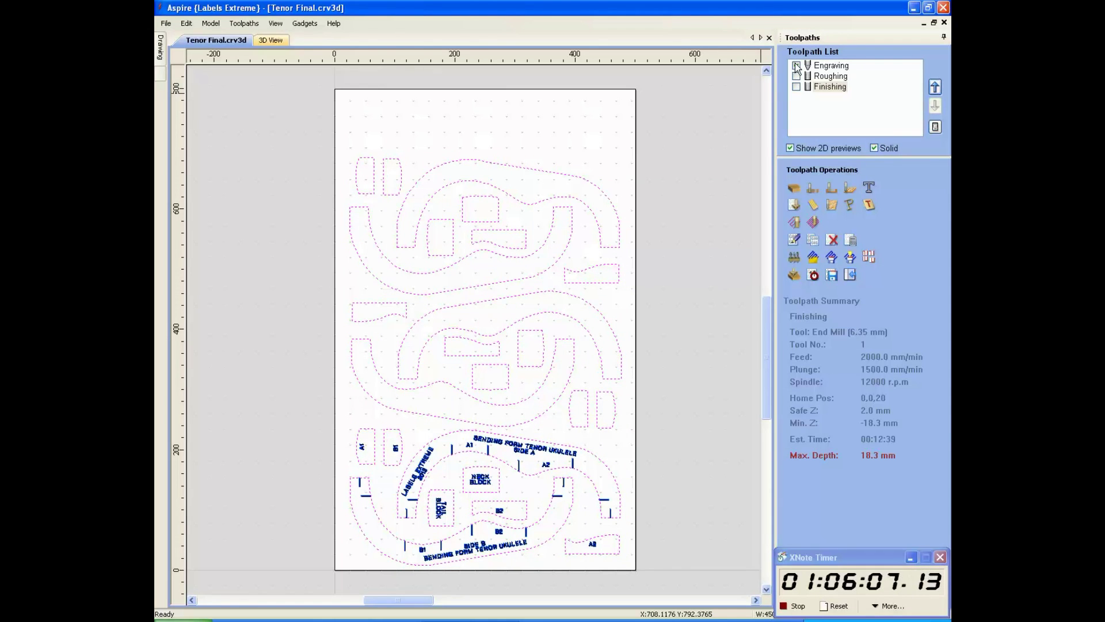
click(796, 66)
click(796, 77)
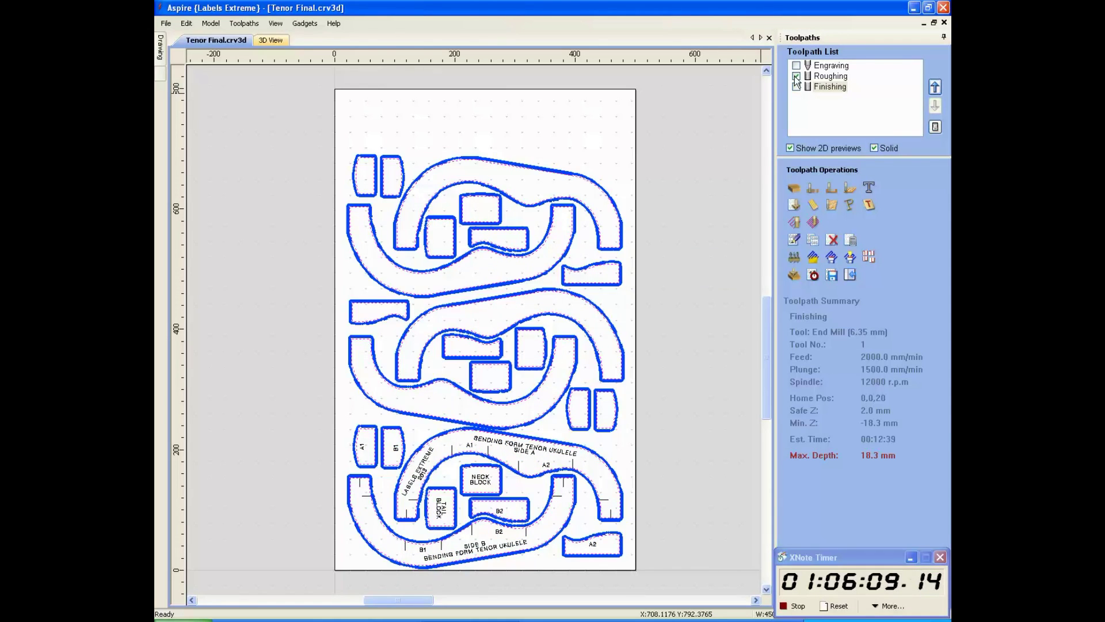
click(796, 77)
click(796, 87)
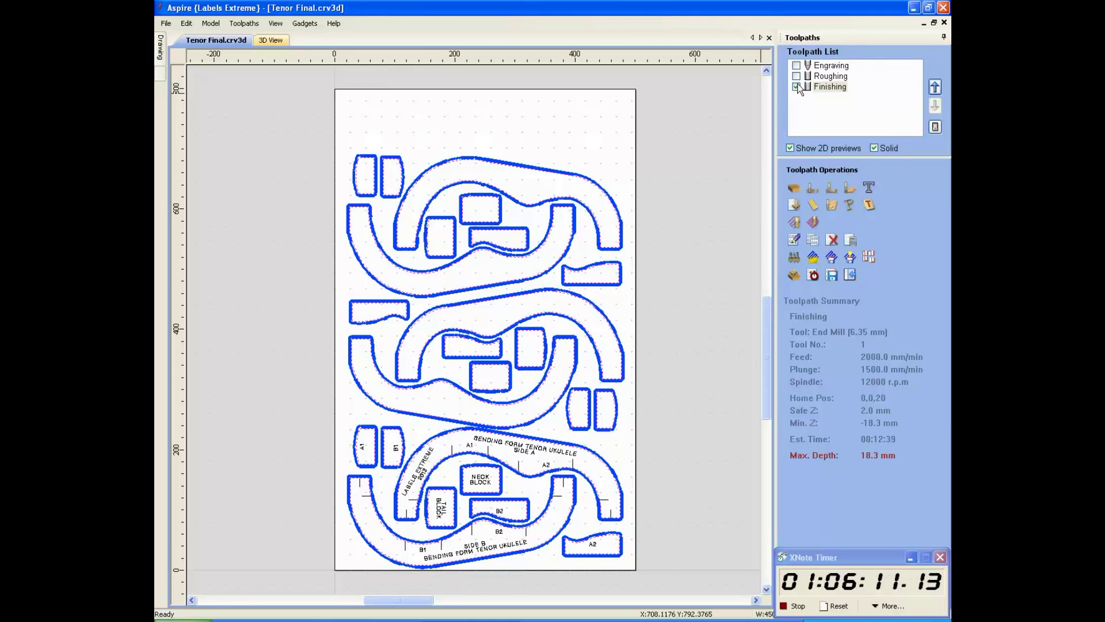
click(797, 87)
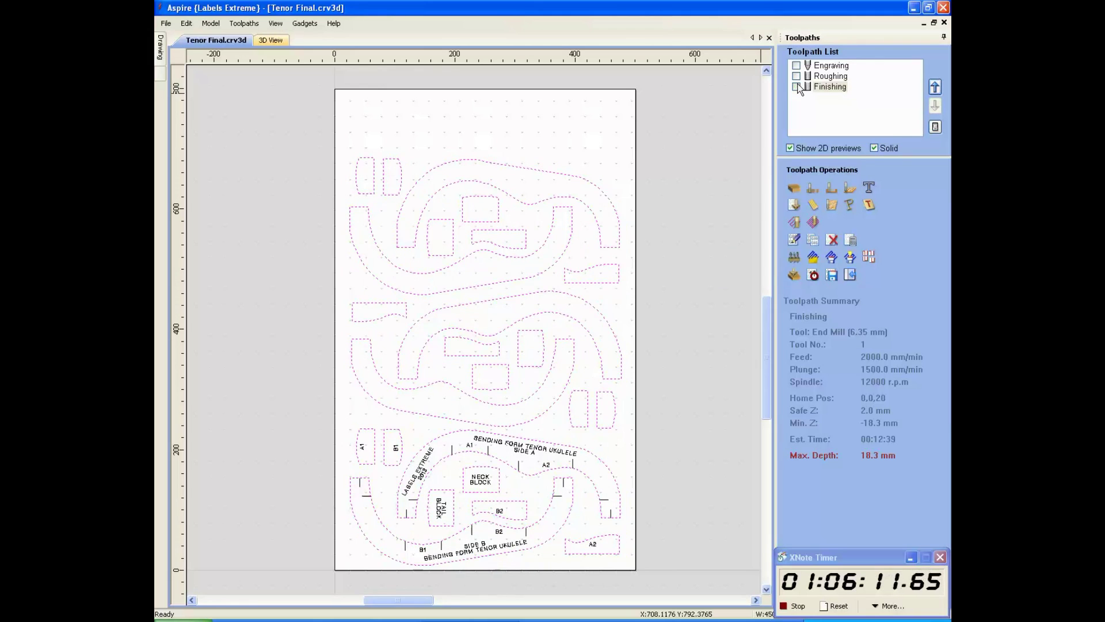
Preview all toolpaths on the MDF sheet in 3D and set the machined areas to a black global fill colour.
click(794, 276)
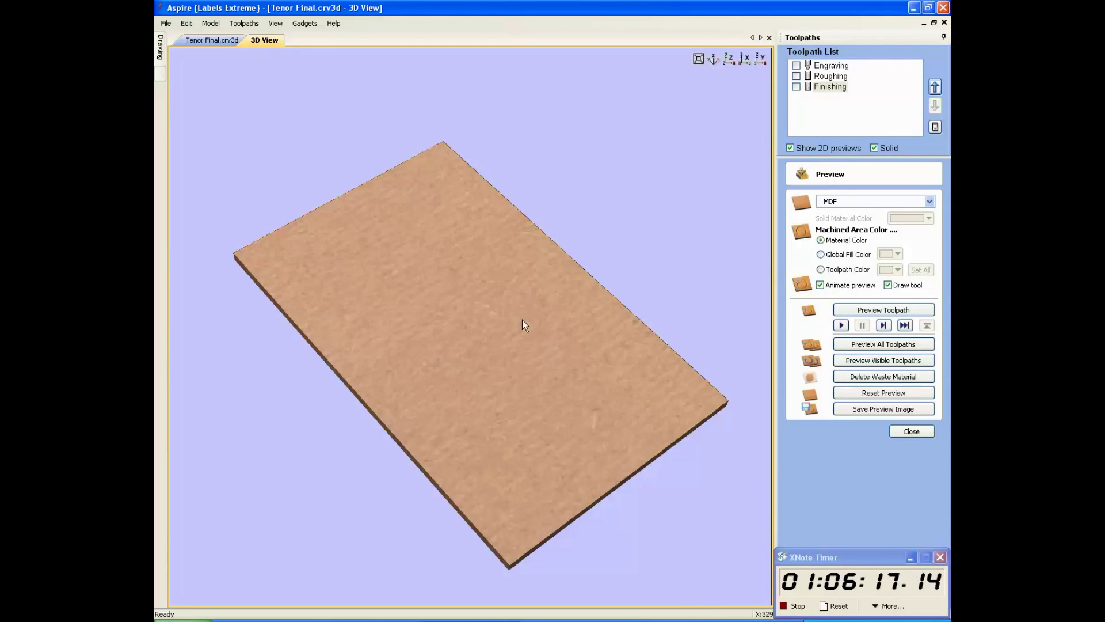
click(880, 345)
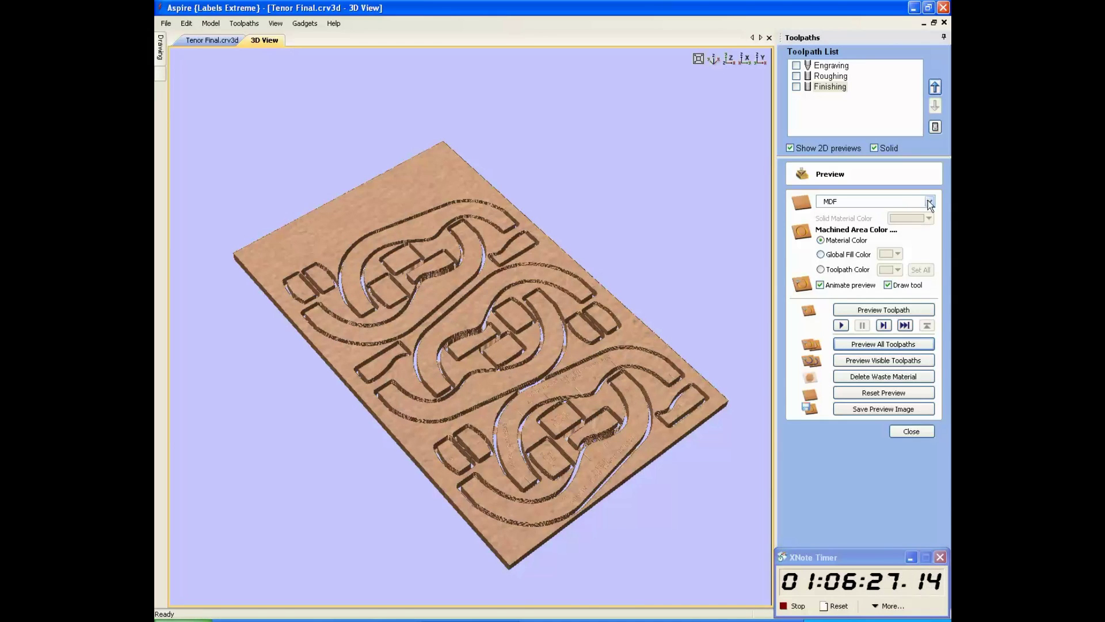
click(821, 254)
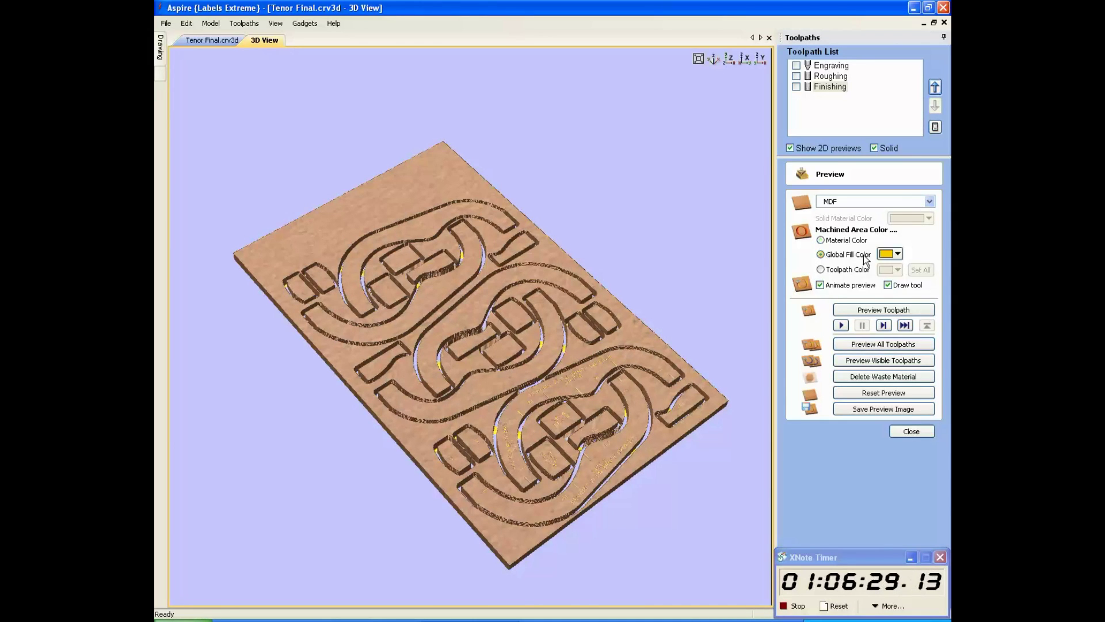
click(898, 254)
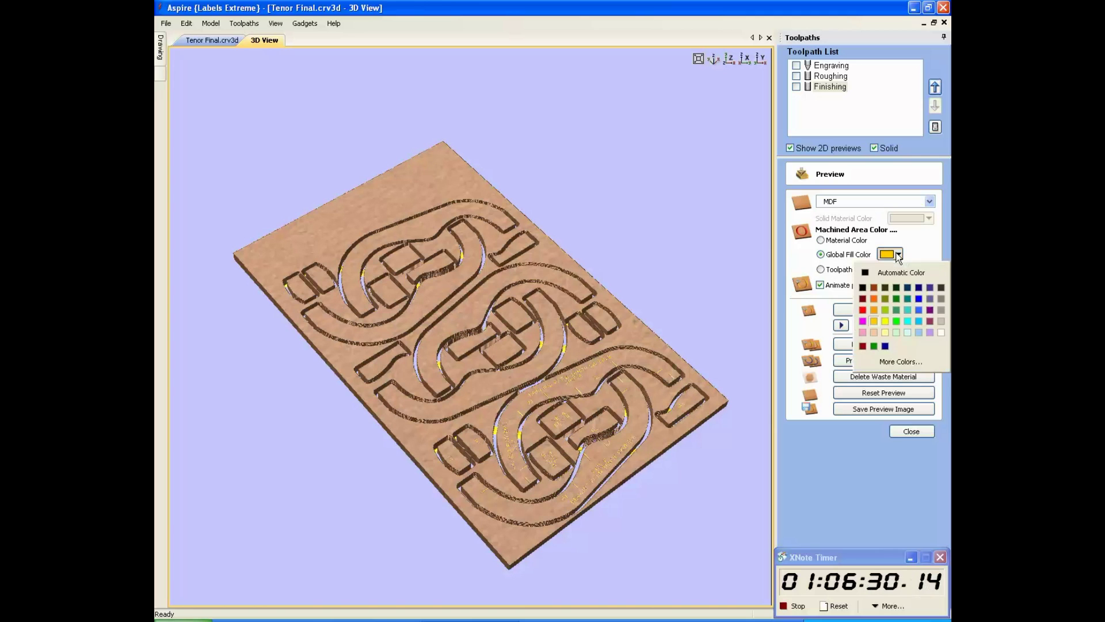
click(863, 287)
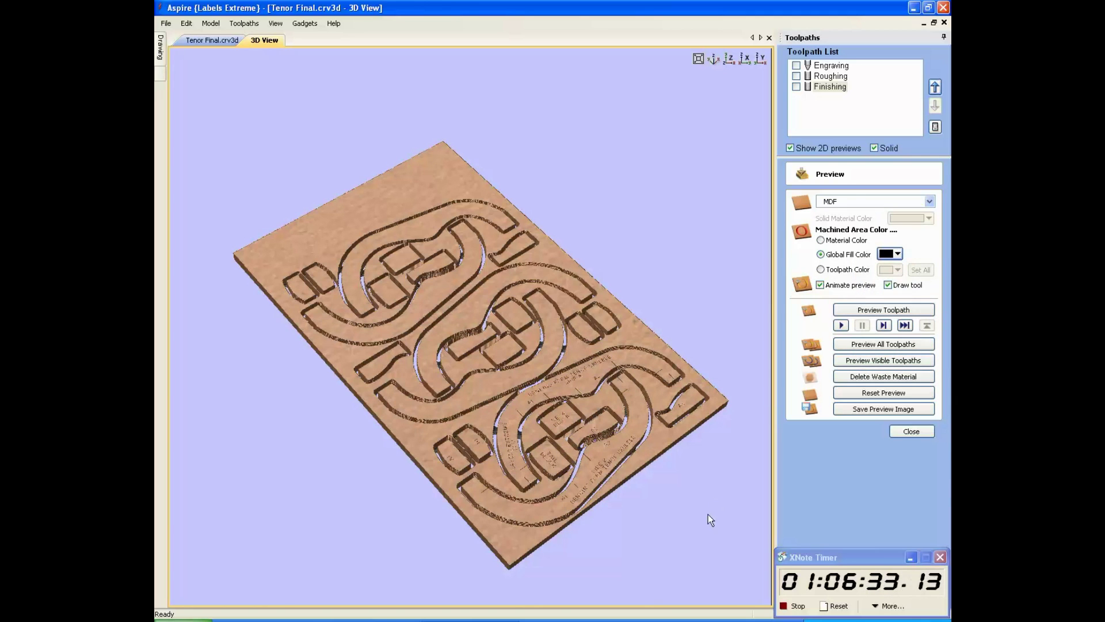
Examine the previewed lettering, cut edges and holding tabs up close and from above, and close the preview.
scroll(645, 485, up, 6)
drag(499, 438, 527, 391)
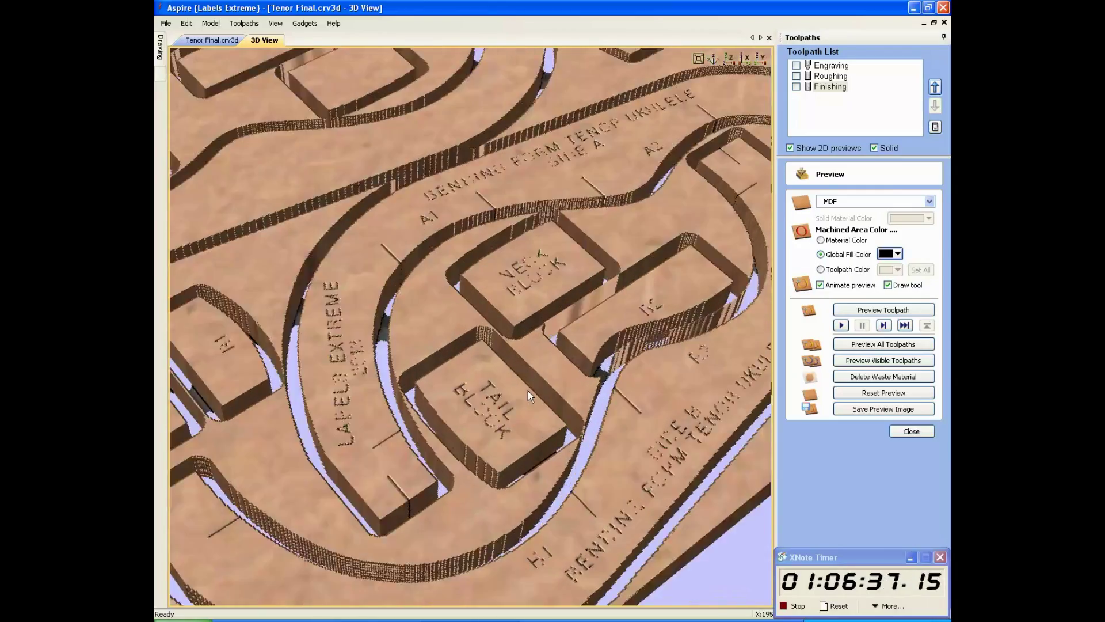
scroll(528, 391, up, 8)
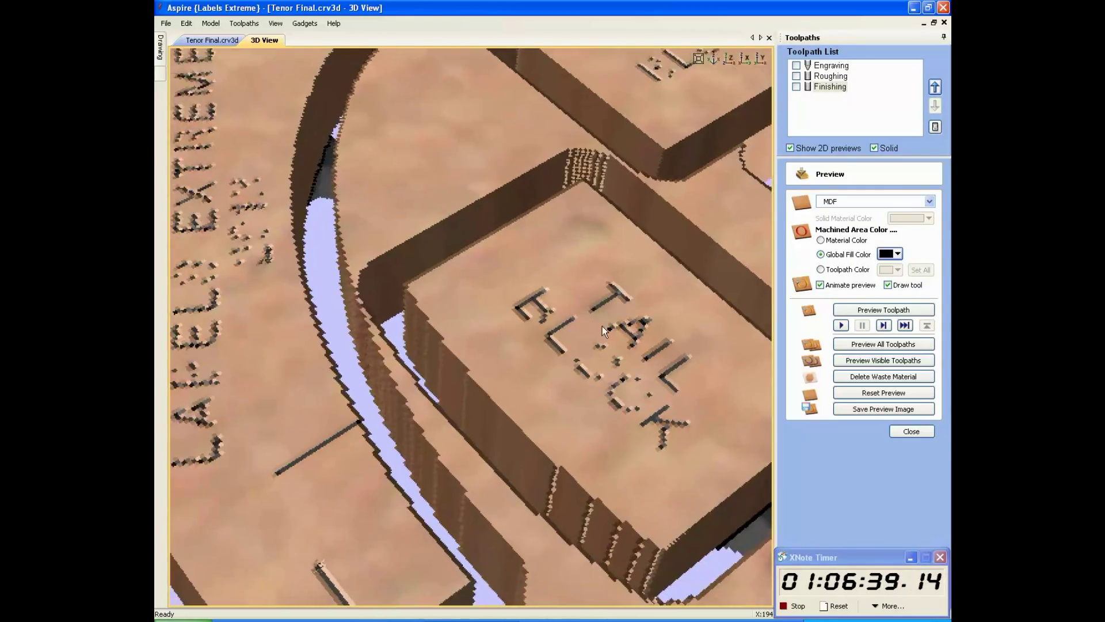
scroll(602, 326, down, 10)
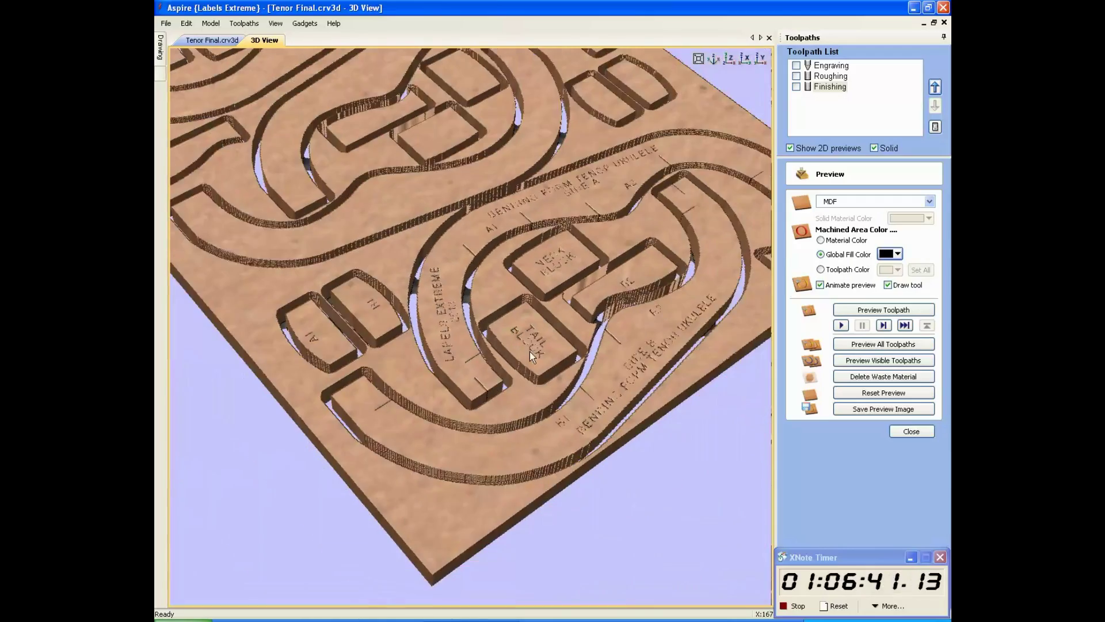
scroll(530, 351, down, 2)
drag(579, 346, 651, 392)
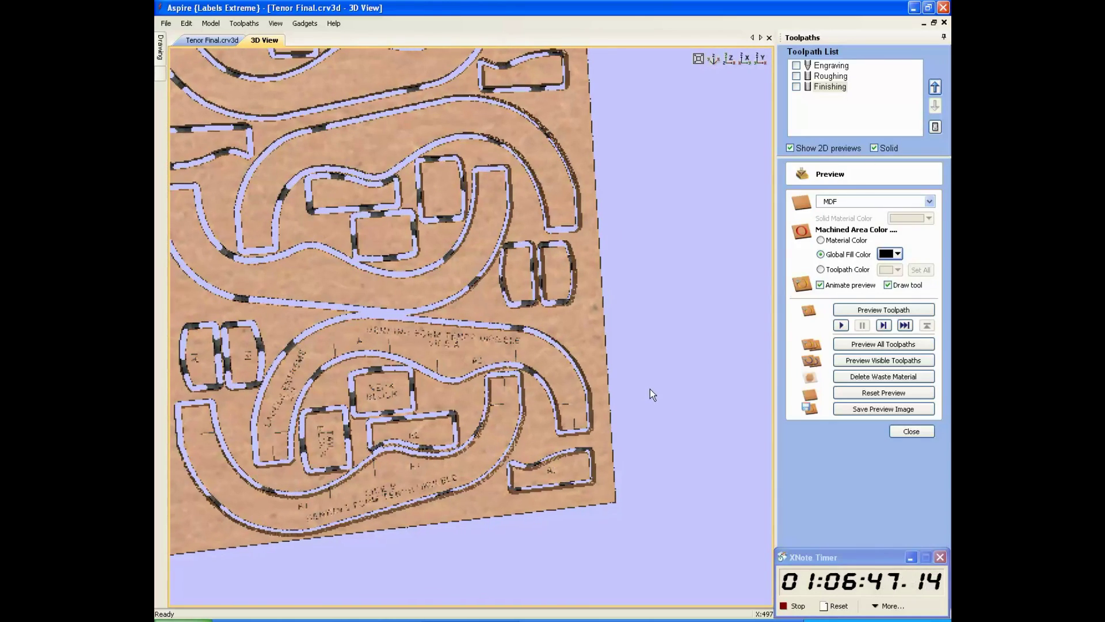
scroll(514, 334, up, 3)
scroll(513, 334, up, 3)
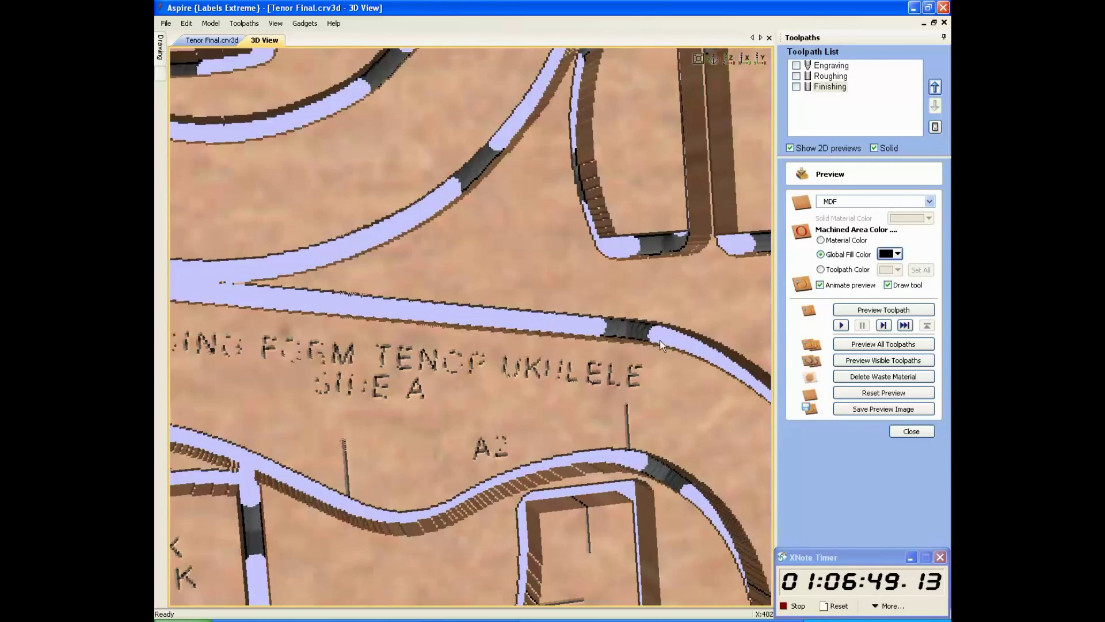
scroll(668, 341, up, 2)
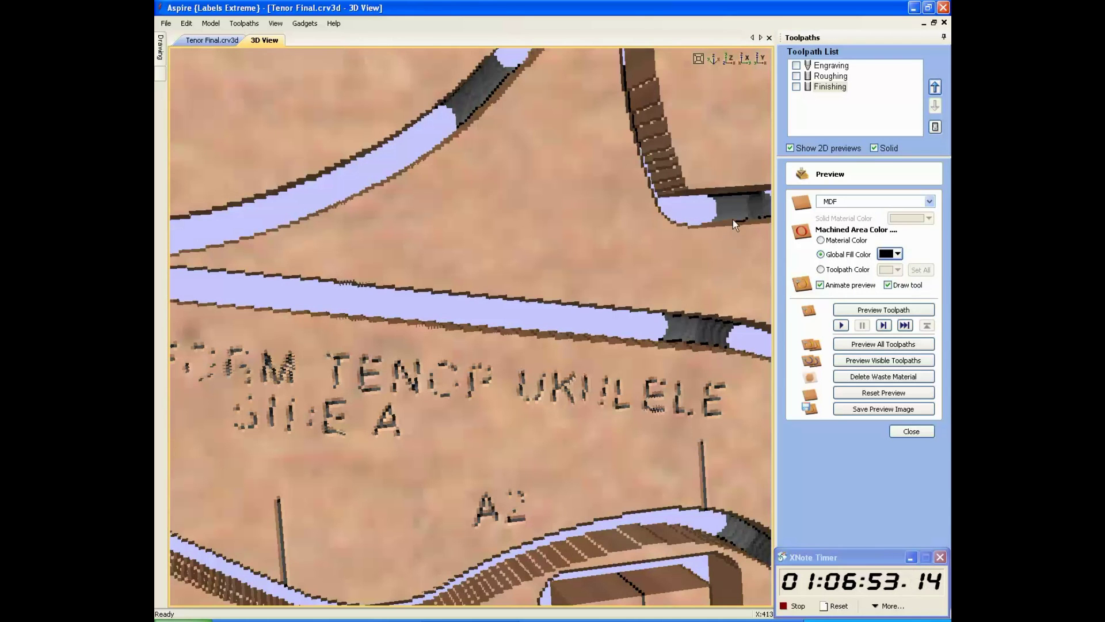
scroll(447, 192, down, 10)
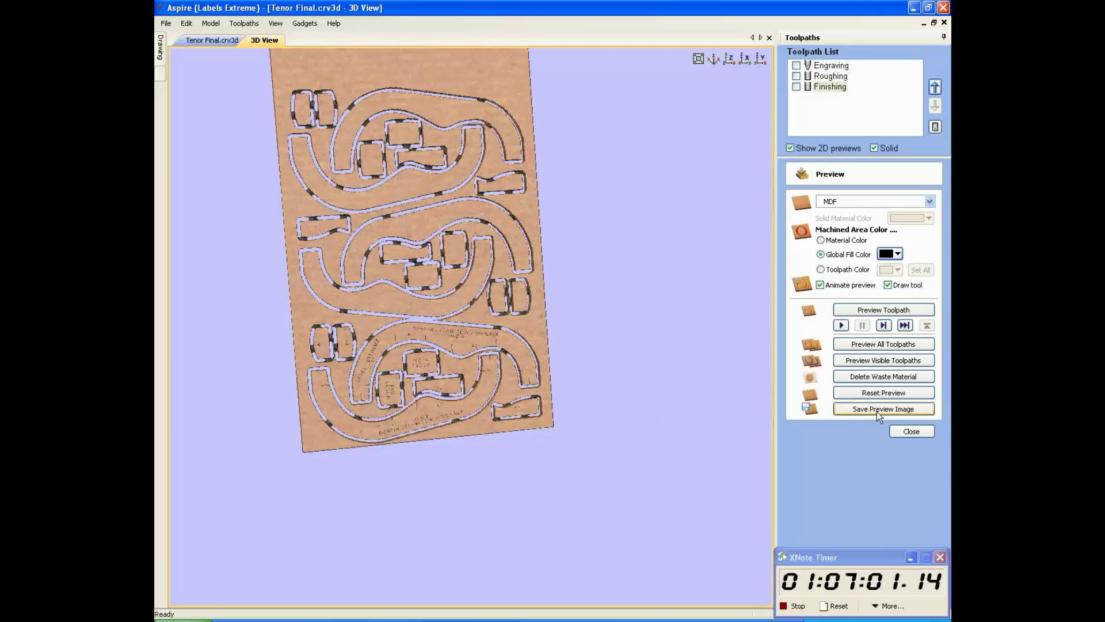
click(908, 431)
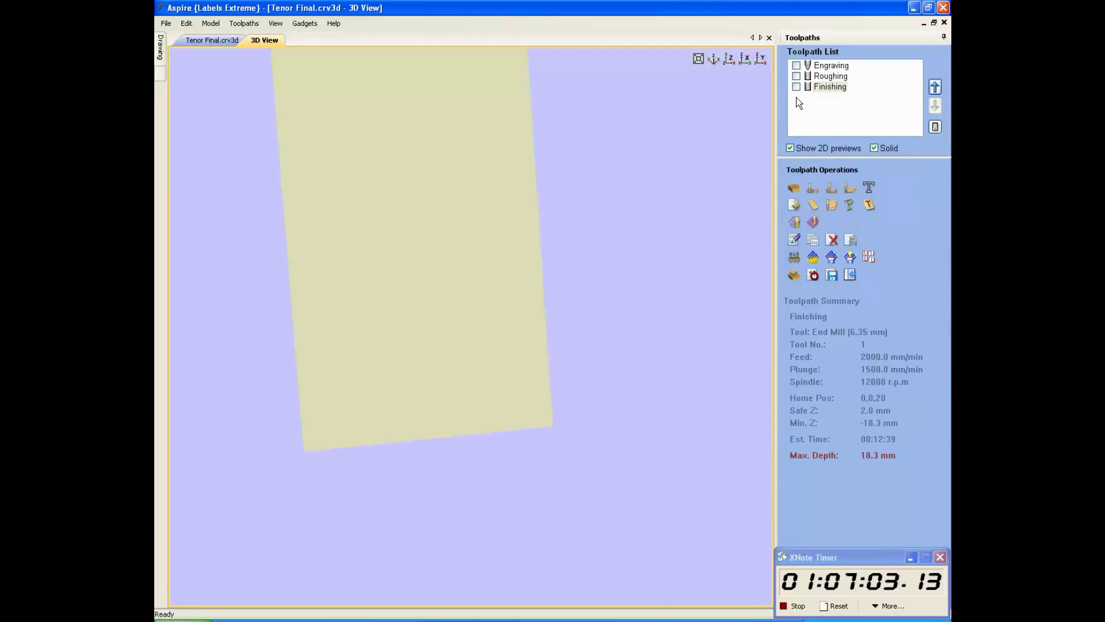
Return to the 2D layout, try a job height of 600 mm and settle on 700 mm in the job setup.
click(212, 40)
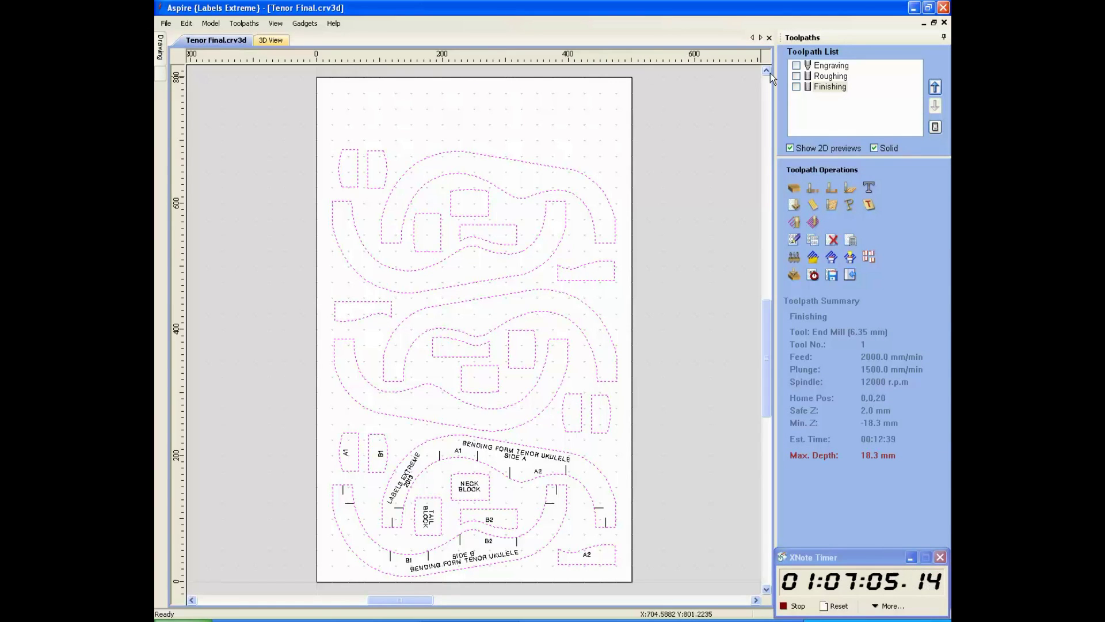
click(586, 138)
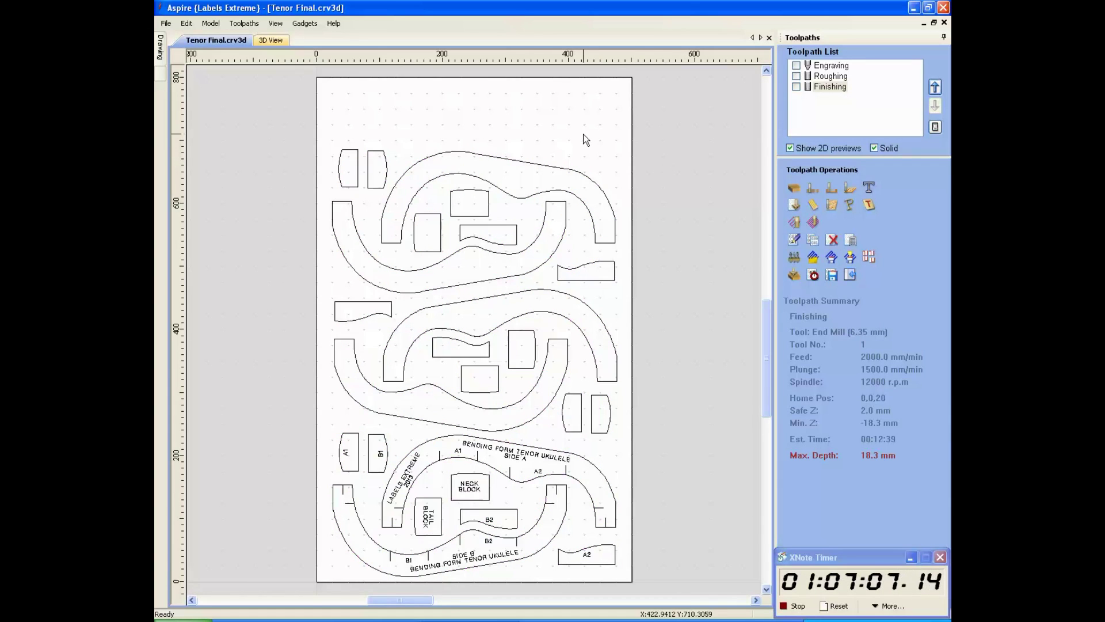
click(161, 49)
click(174, 90)
click(241, 106)
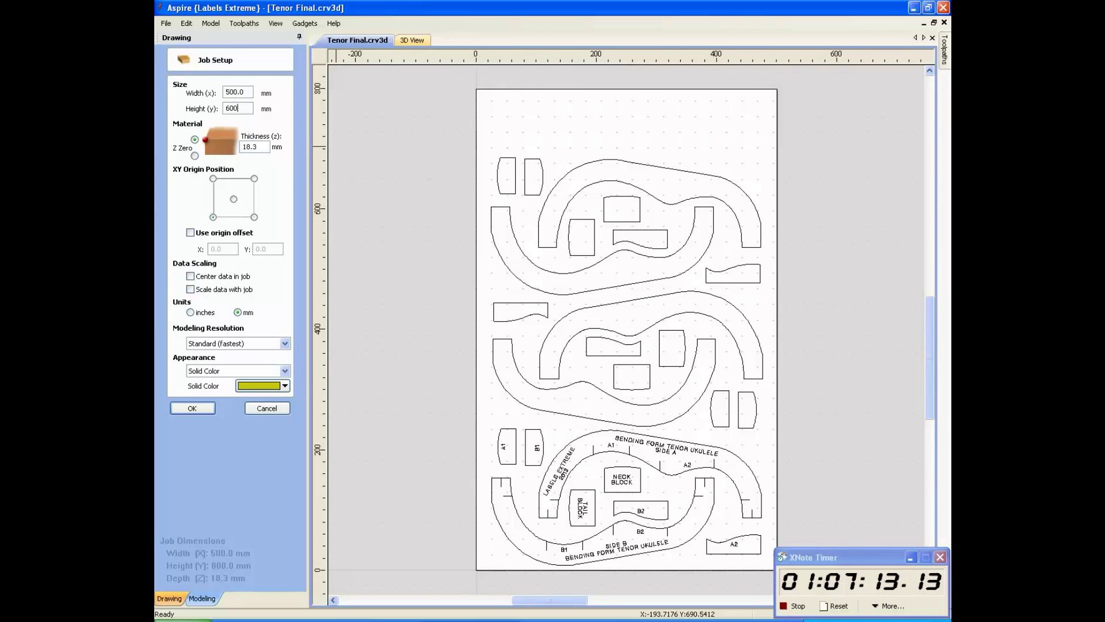
text(600)
key(Tab)
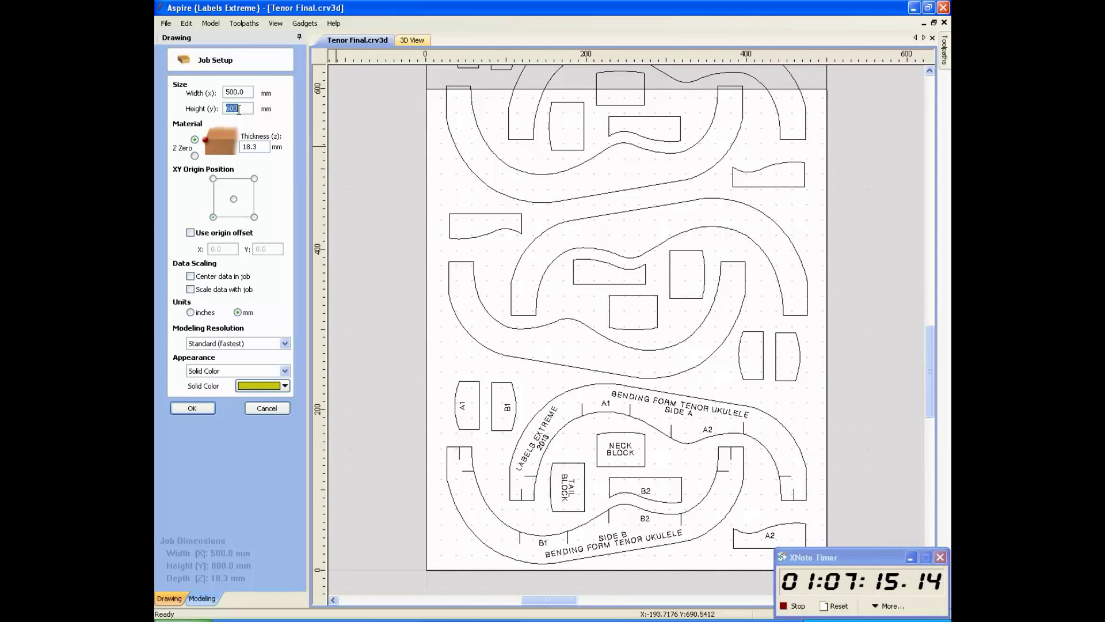
text(70)
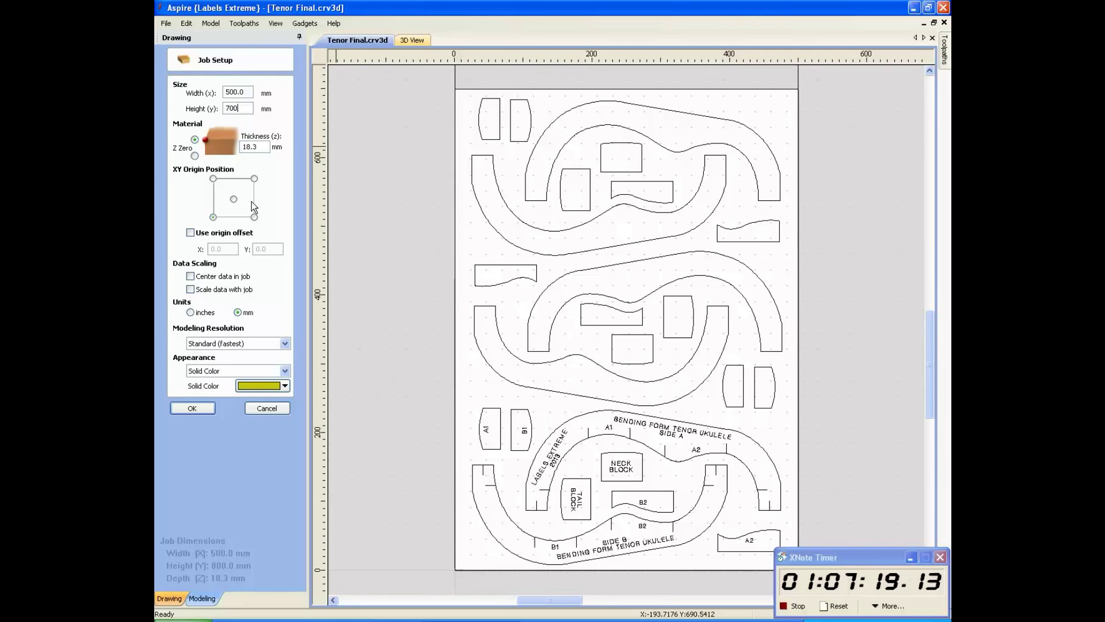
click(208, 409)
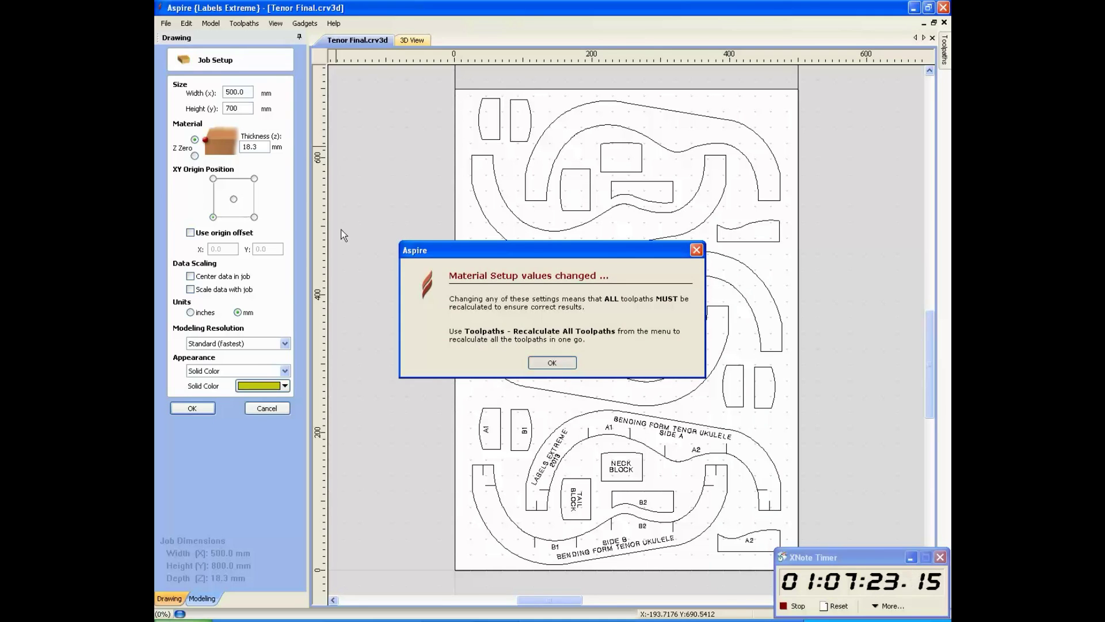
key(Return)
click(285, 130)
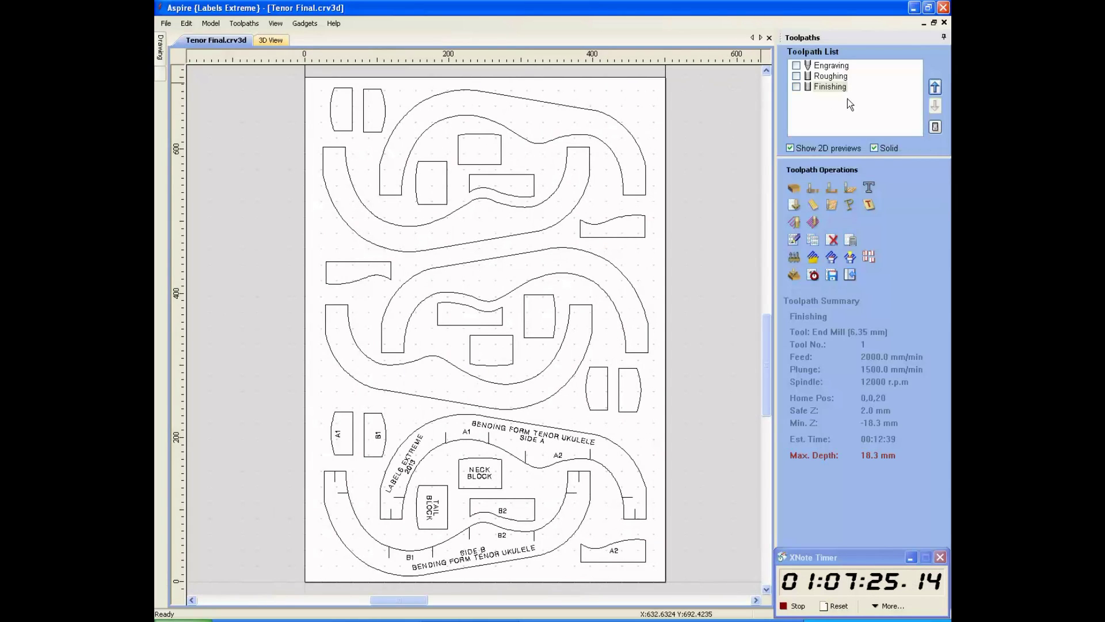
Recalculate all toolpaths for the resized sheet and check the total and individual estimated machining times.
click(850, 257)
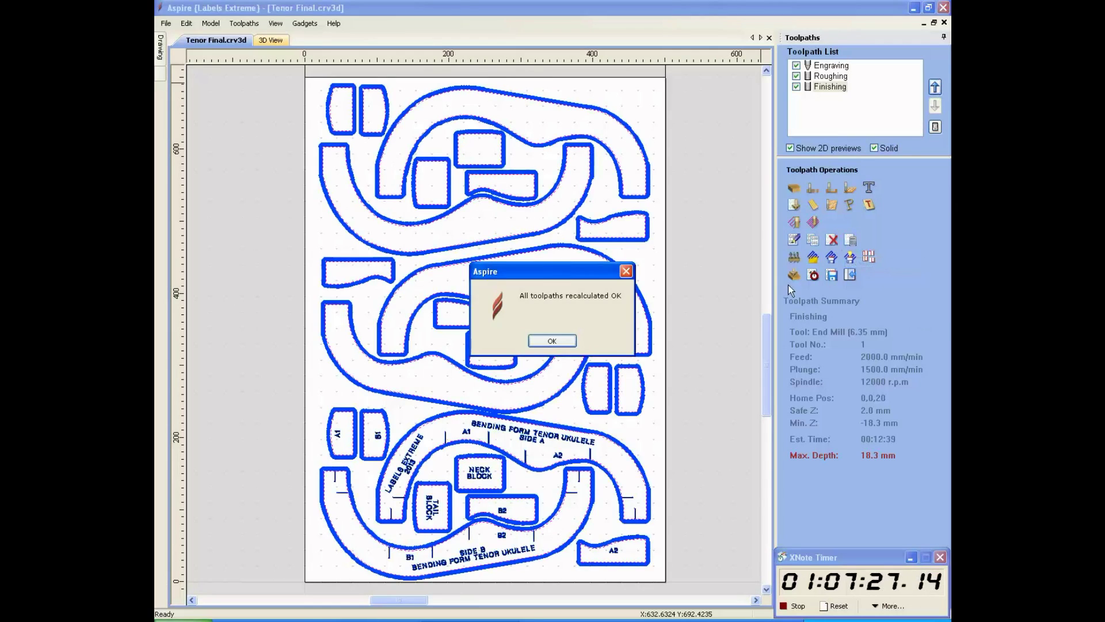
key(Return)
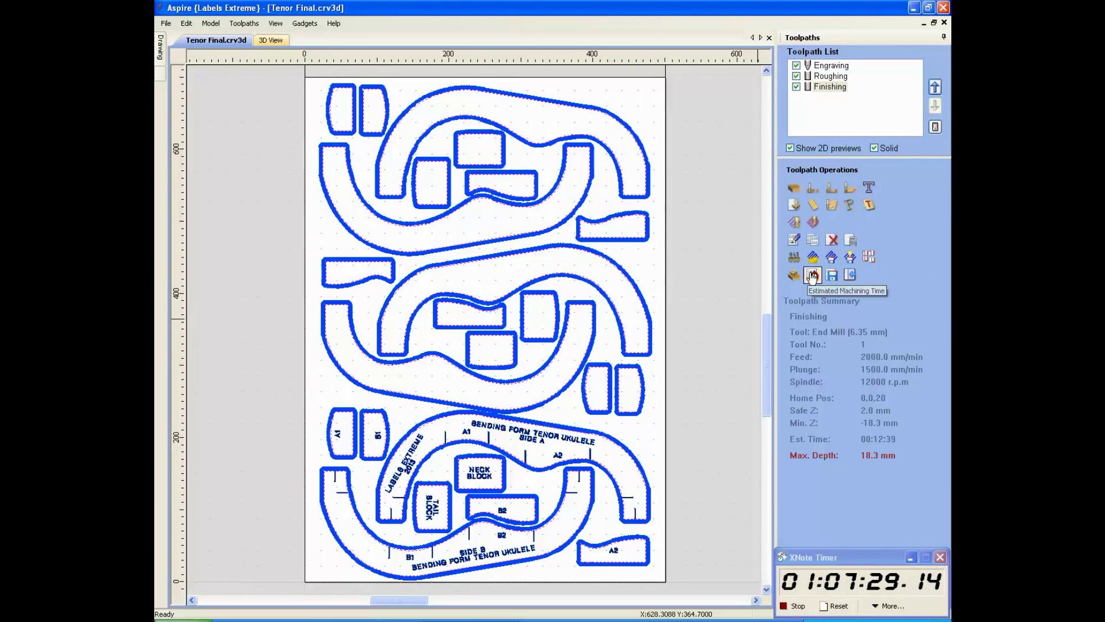
click(812, 275)
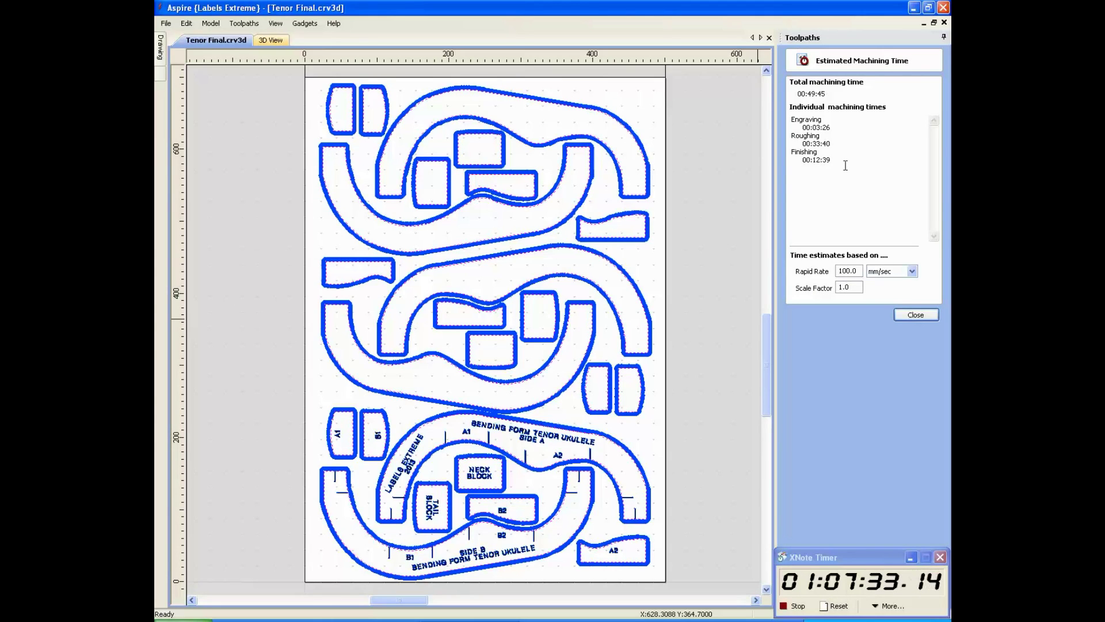
click(648, 258)
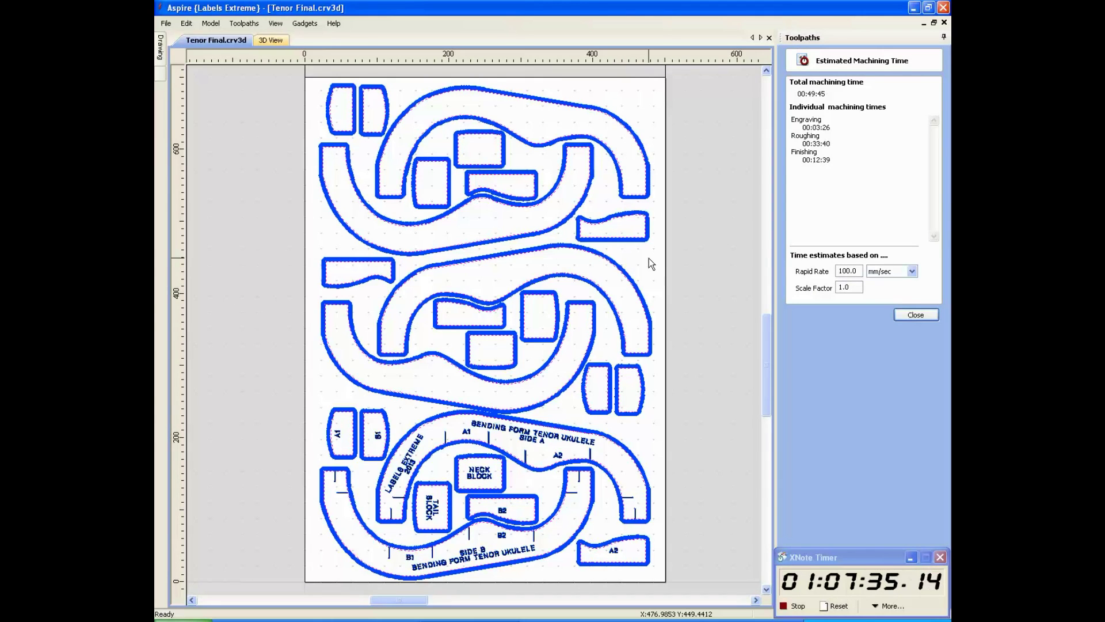
click(916, 315)
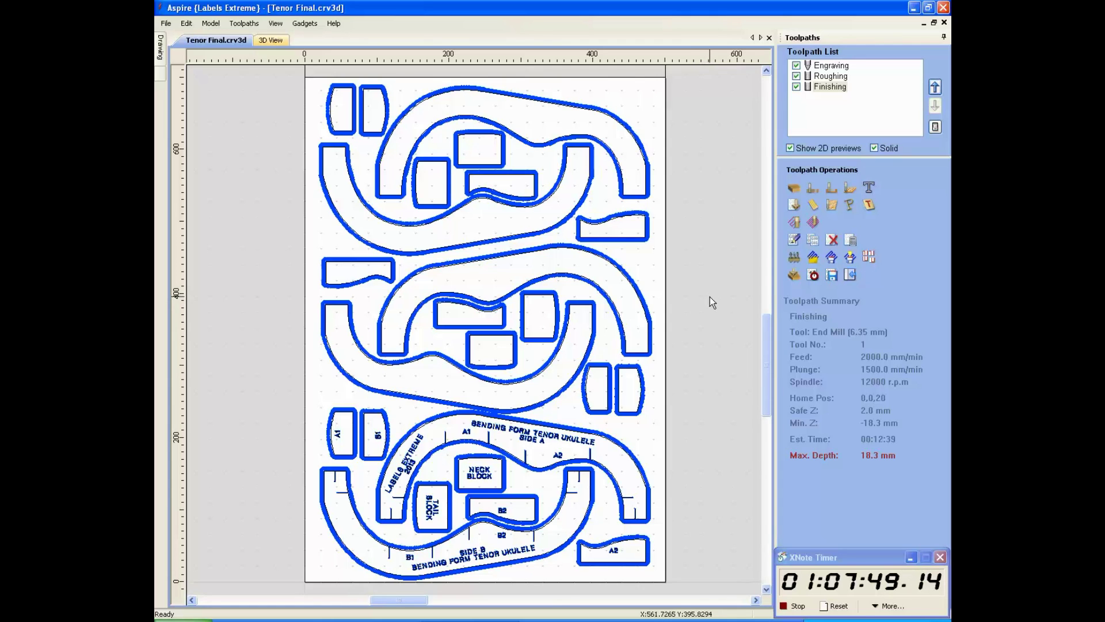
Set the toolpath output to the Mach2/3 Arcs (mm) (*.txt) post processor with direct output to the machine turned off.
click(833, 277)
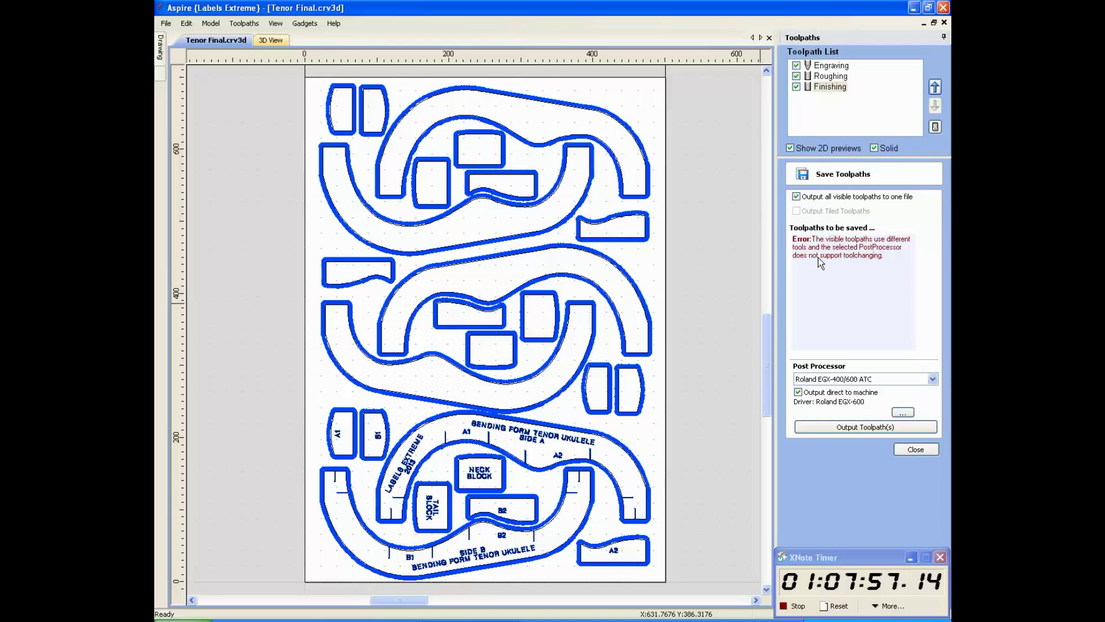
click(929, 381)
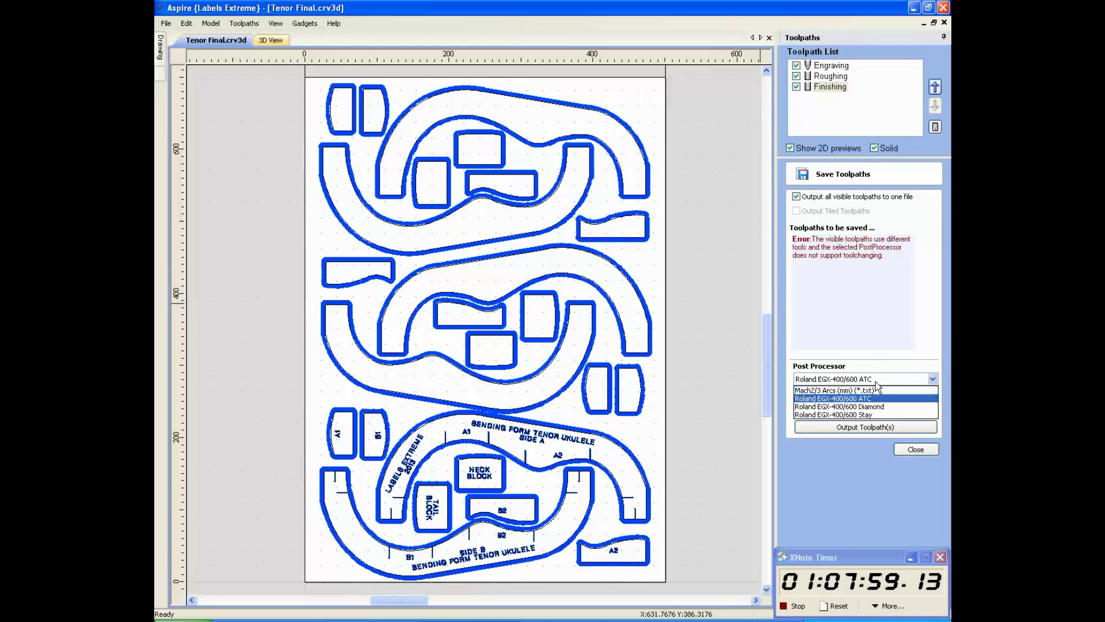
click(847, 391)
click(798, 392)
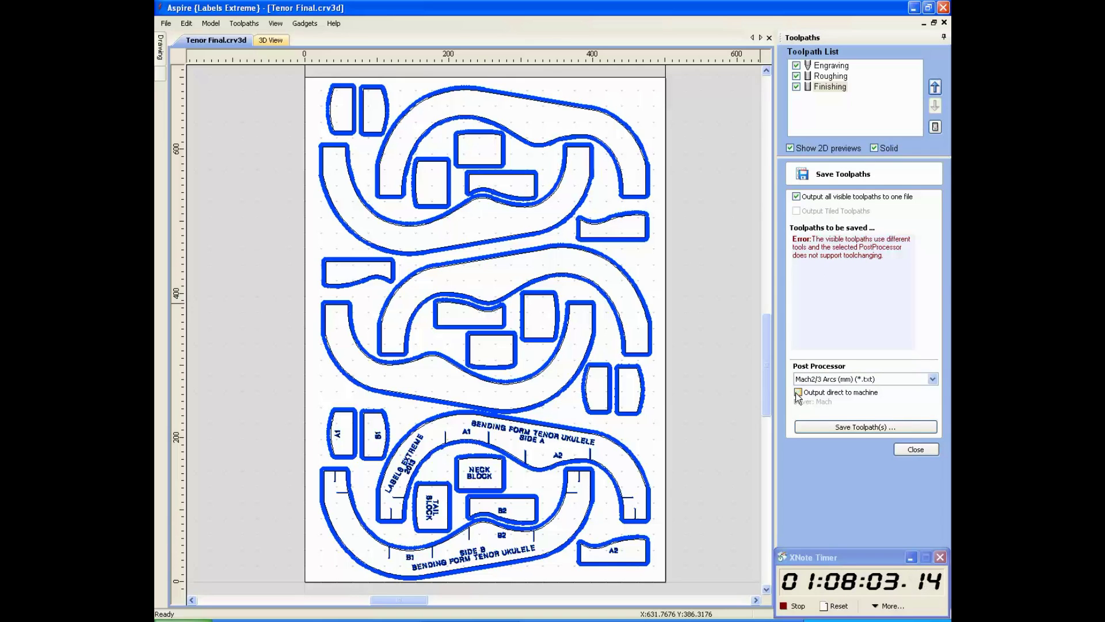
Save all visible toolpaths to one Mach2/3 Arcs (mm) text file named Uke Toolpaths in the Temp Uke folder.
click(867, 427)
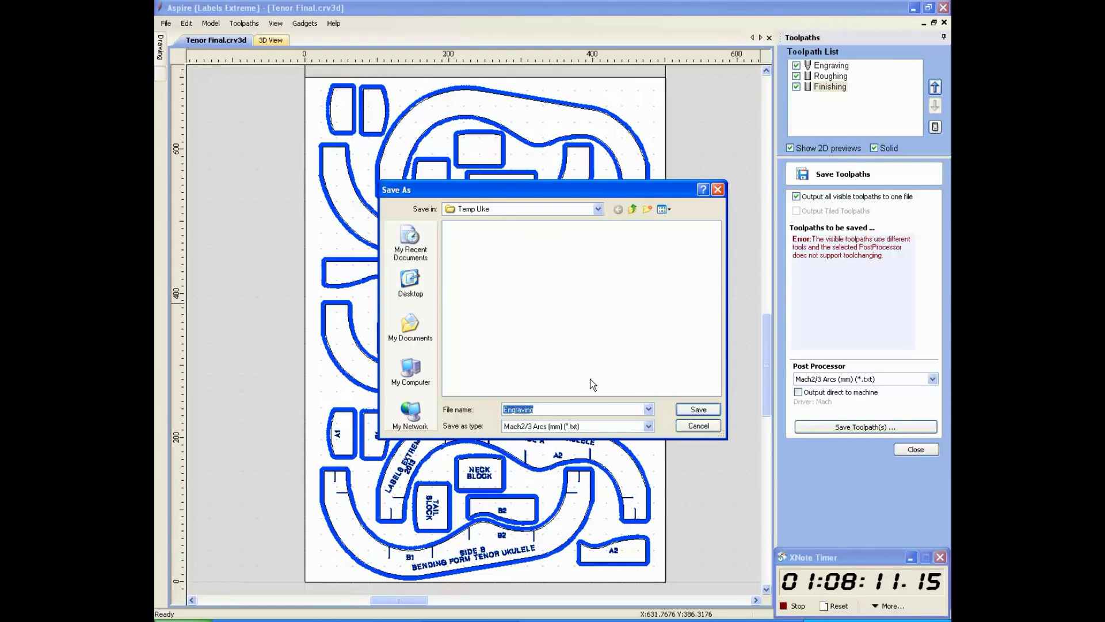
text(Uke )
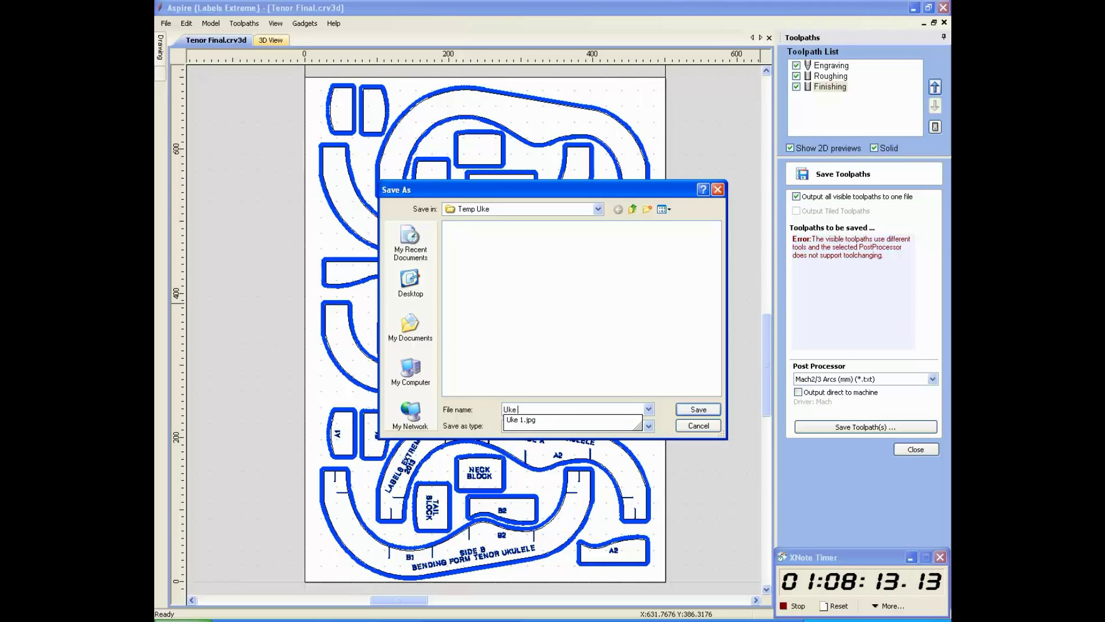
text(Toolpaths)
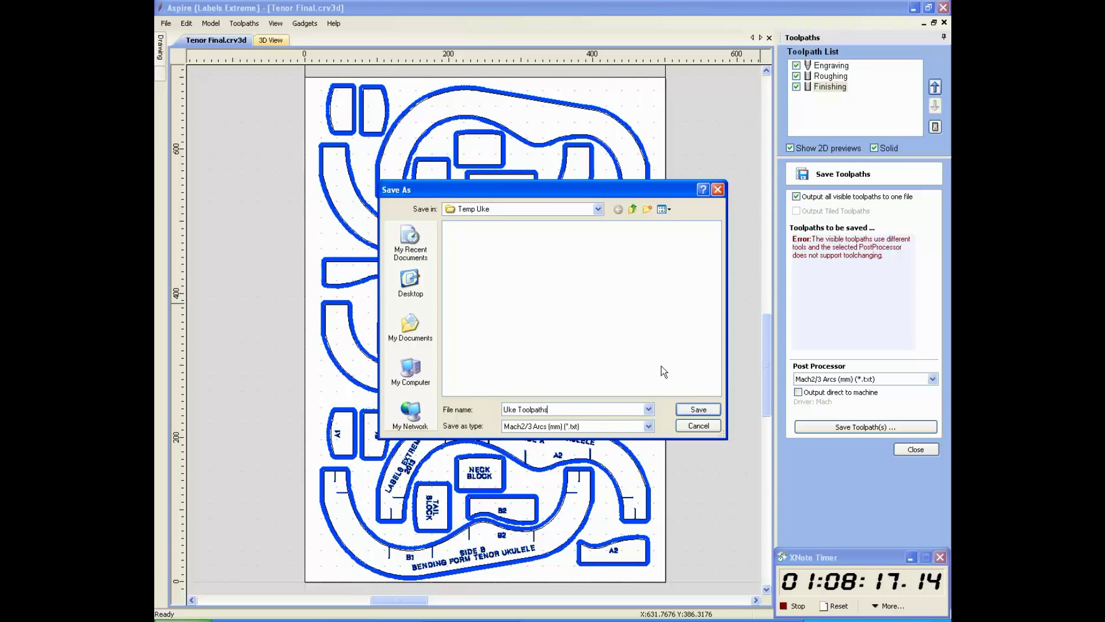
click(703, 407)
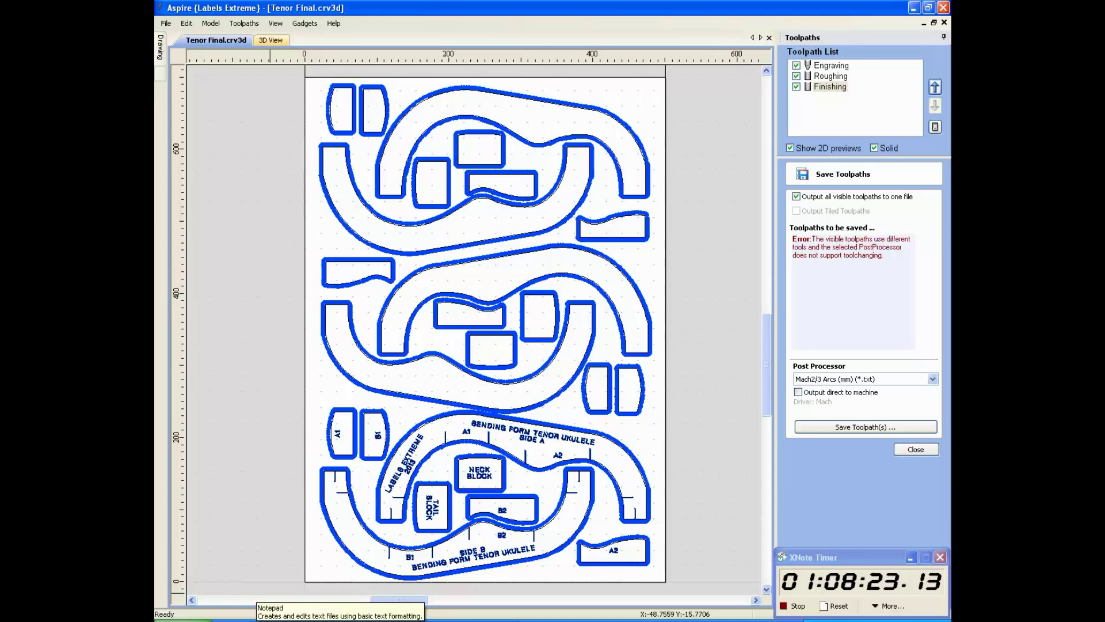
Switch to Notepad and open Uke Toolpaths.txt from the Temp Uke folder on the Data Files (M:) drive.
click(253, 620)
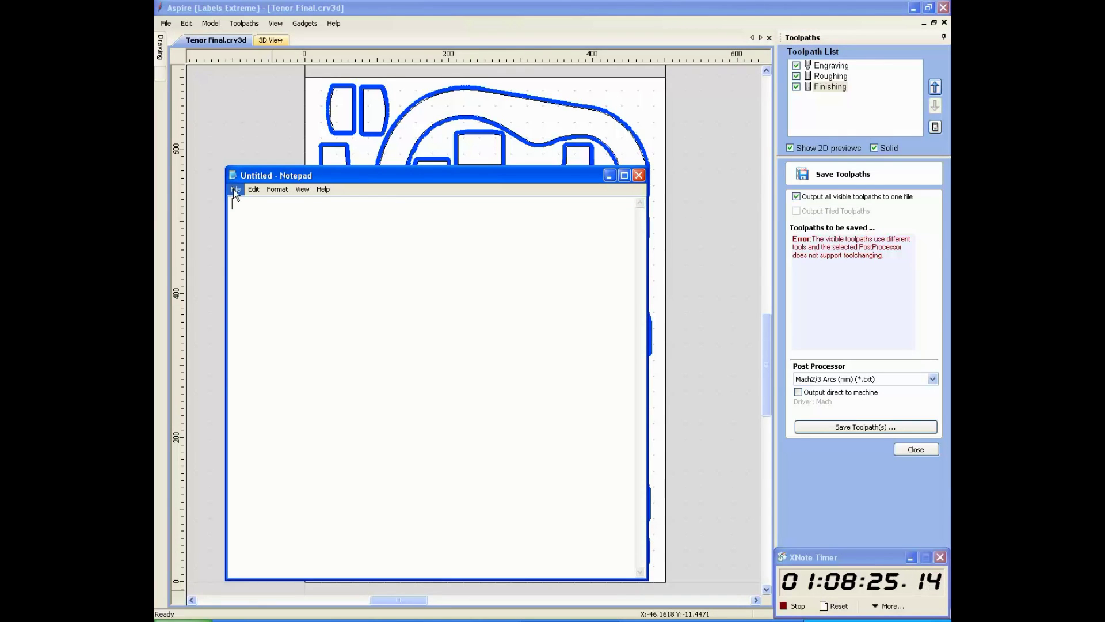
click(235, 189)
click(268, 211)
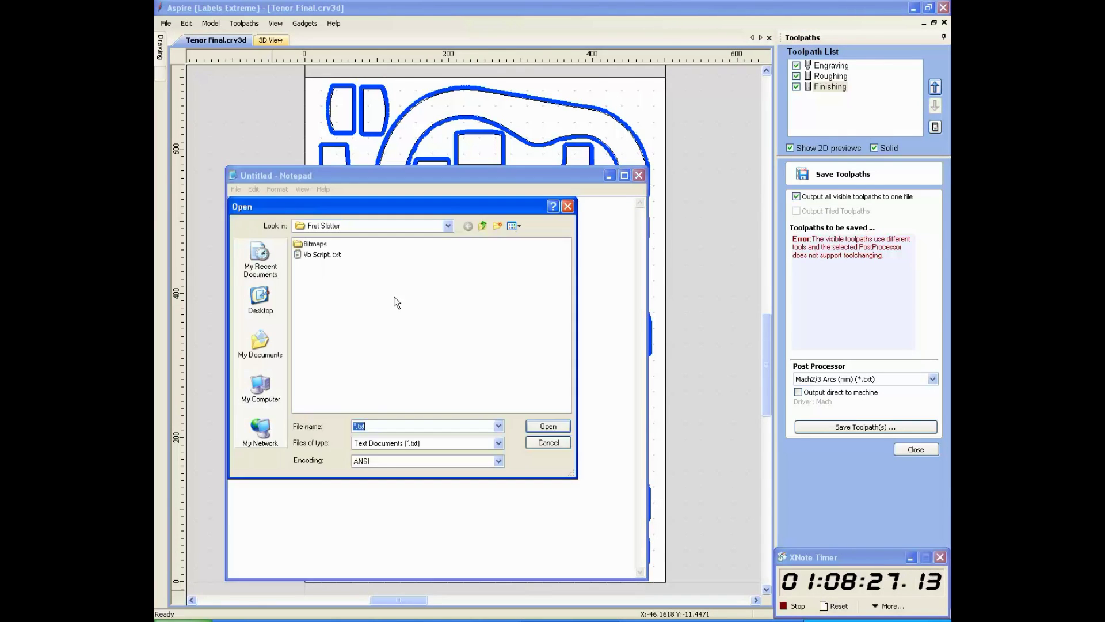
click(444, 226)
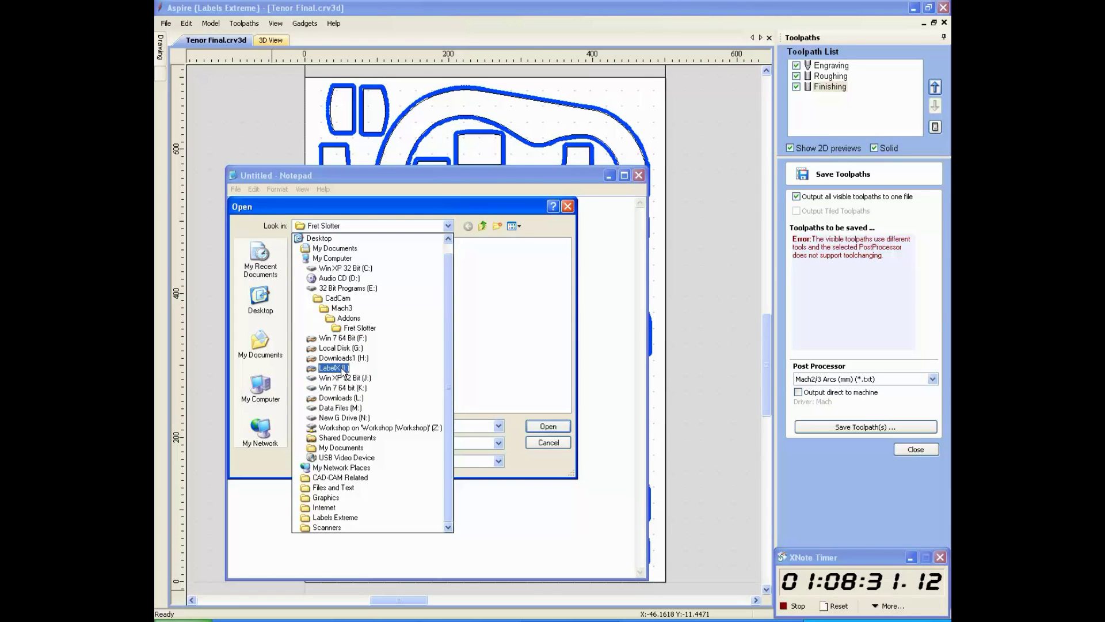
click(339, 407)
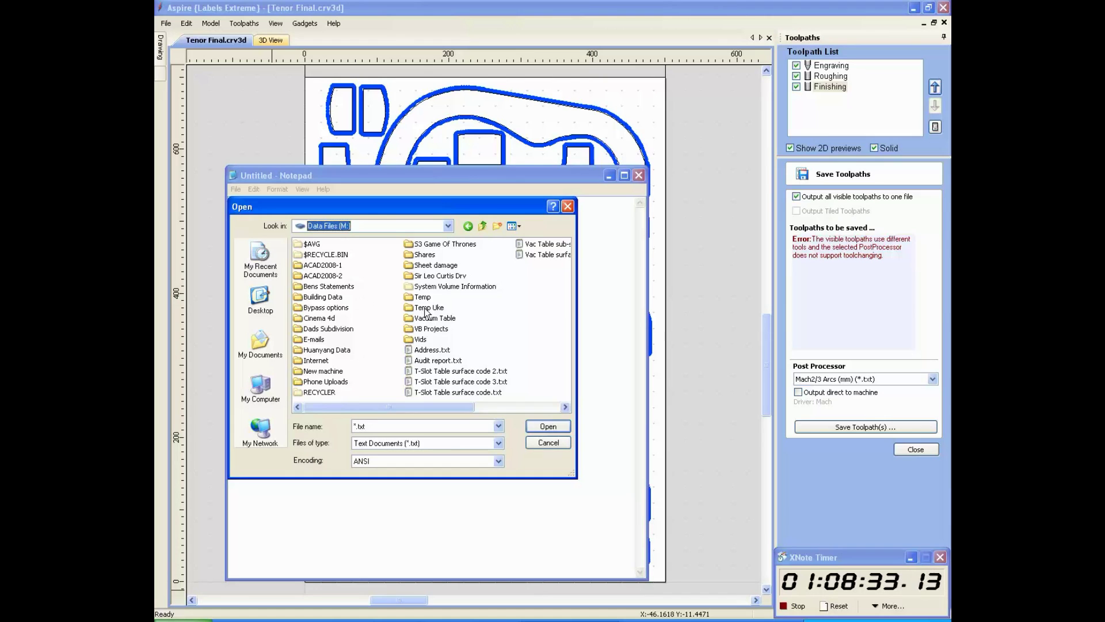
double_click(426, 310)
double_click(330, 244)
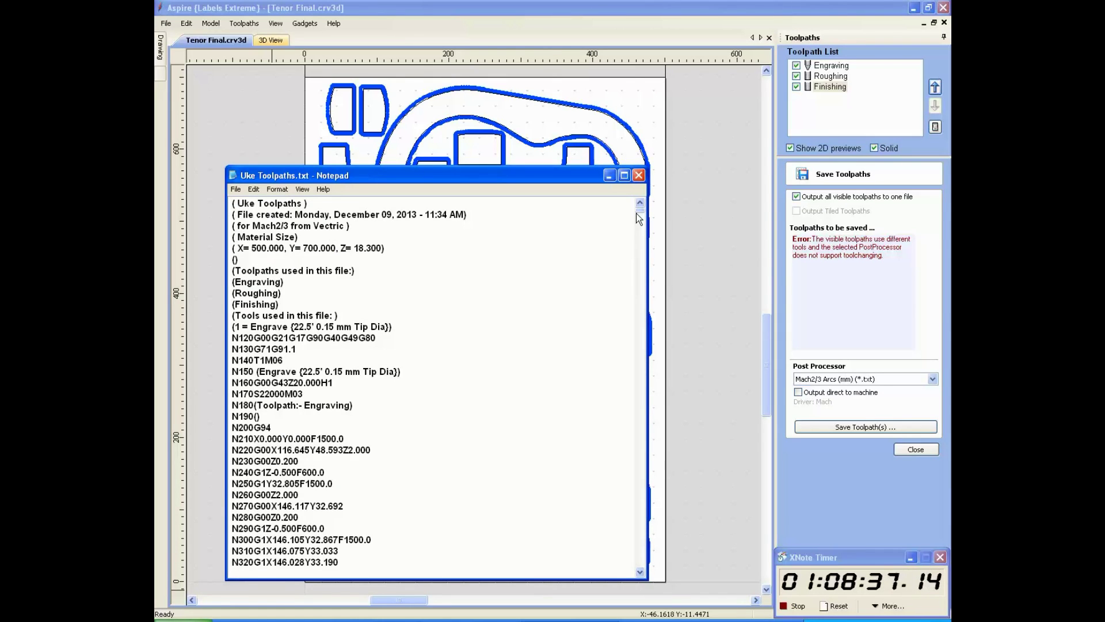
Examine the saved G-code through to its last line, then close the file and stop the XNote timer.
drag(637, 212, 672, 566)
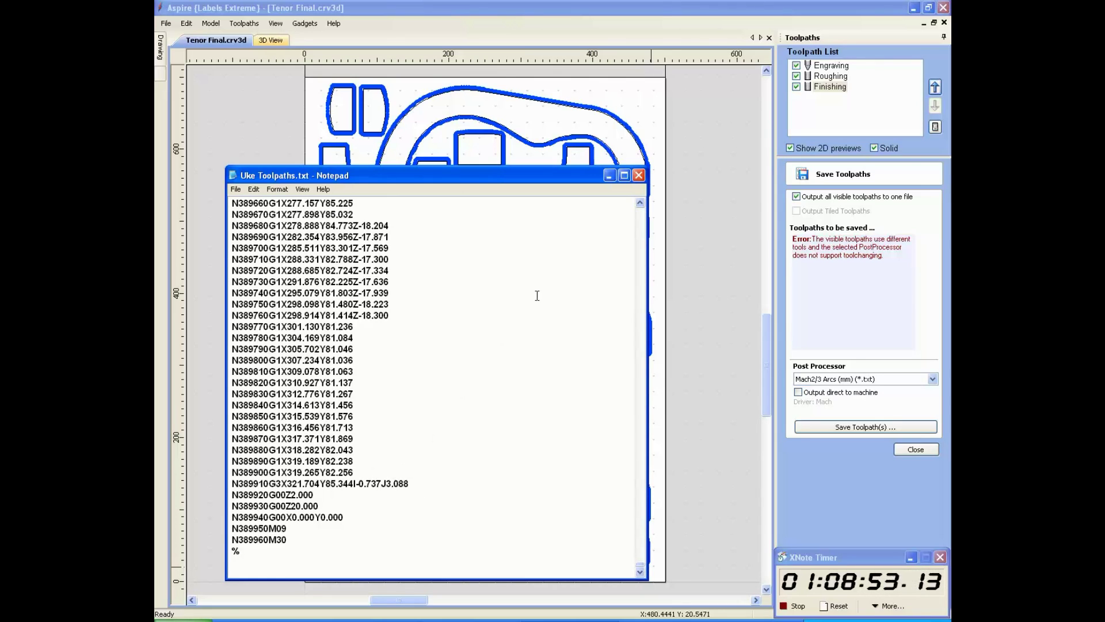
click(640, 175)
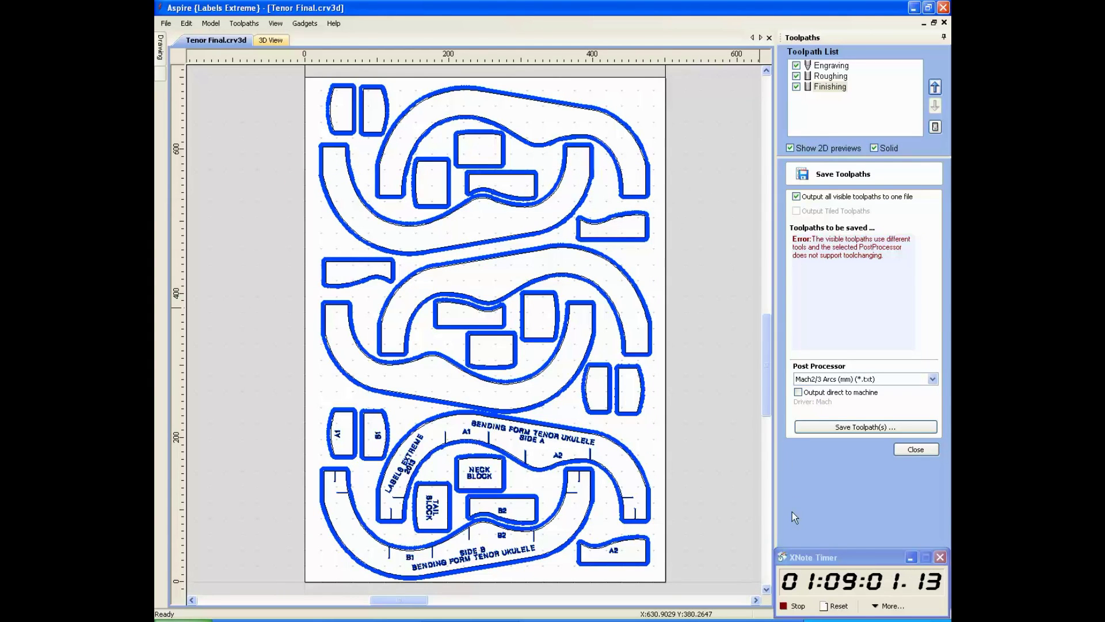
click(798, 607)
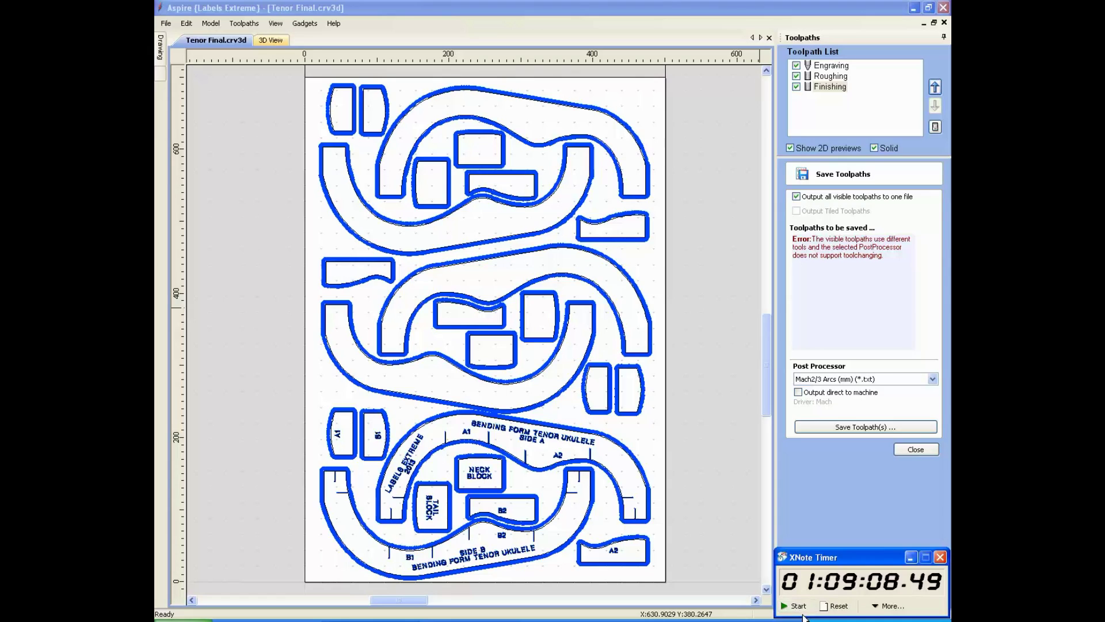